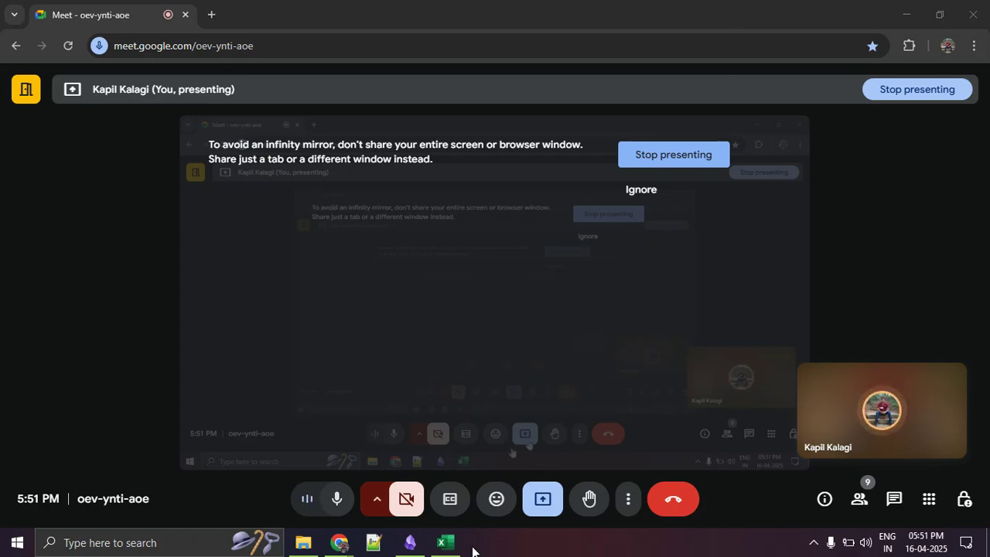
- Switch to the Day 3 class work workbook in Excel and examine Table 1 and Example 1's Salary column on the vlookup dataset sheet
left_click(439, 545)
scroll(254, 291, "up", 3)
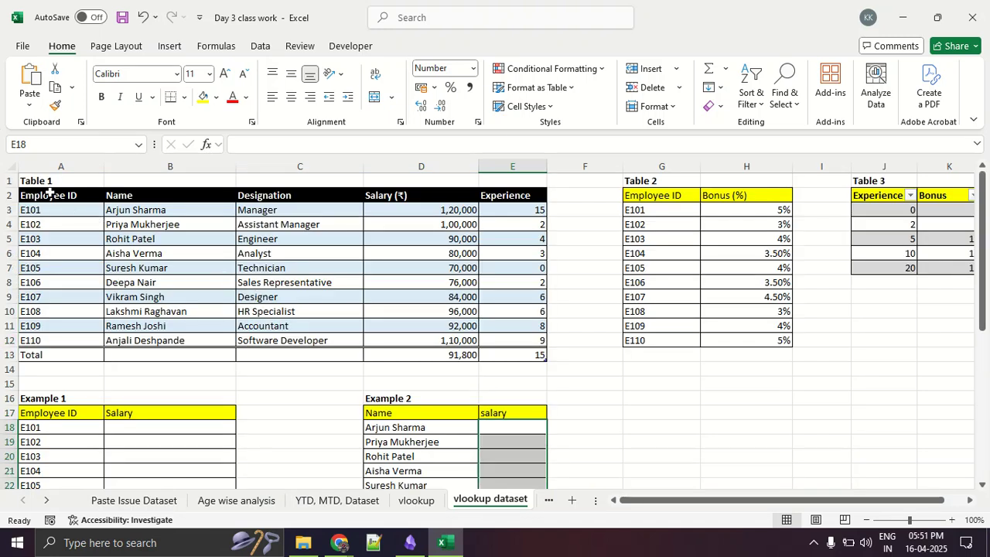
left_click_drag(52, 197, 535, 348)
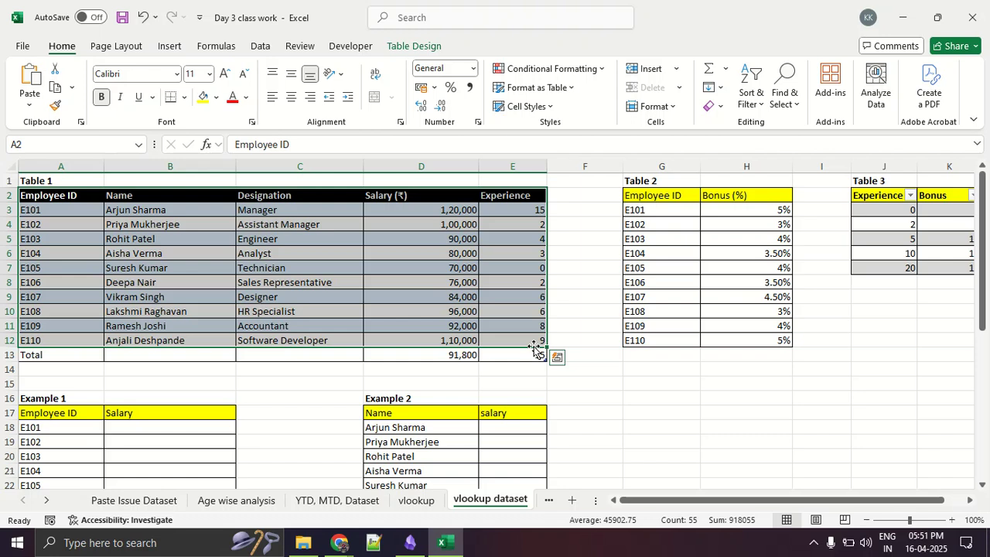
scroll(536, 348, "down", 3)
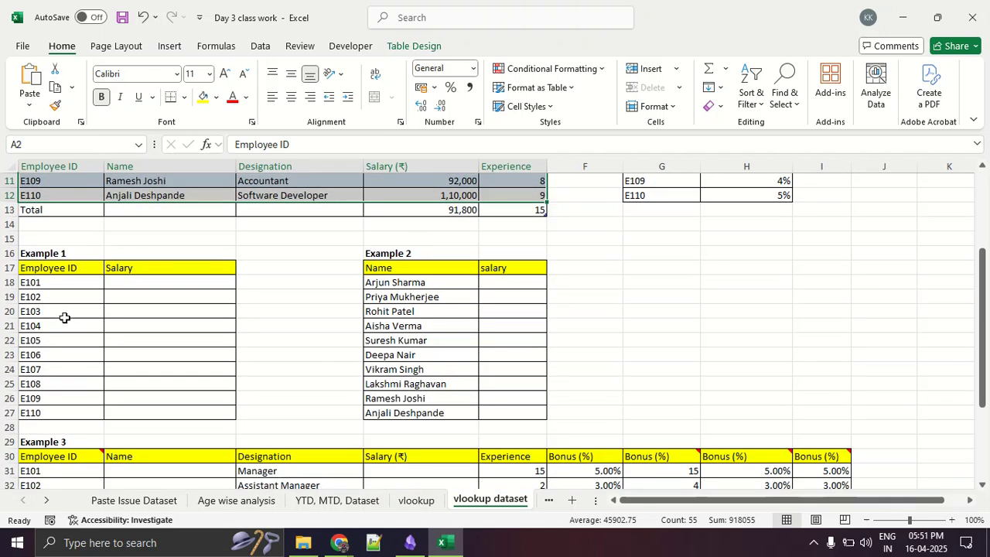
left_click(65, 316)
left_click_drag(167, 282, 178, 403)
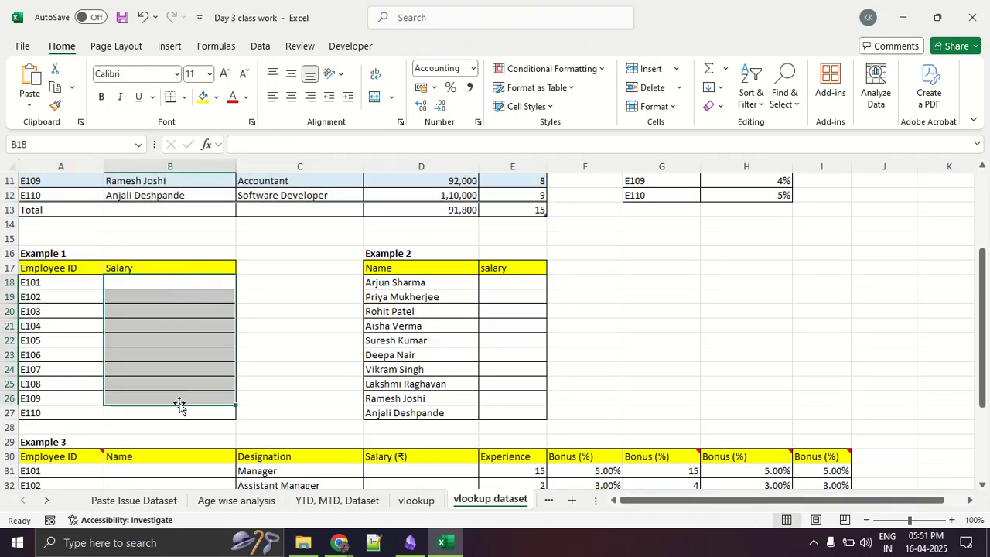
left_click(187, 358)
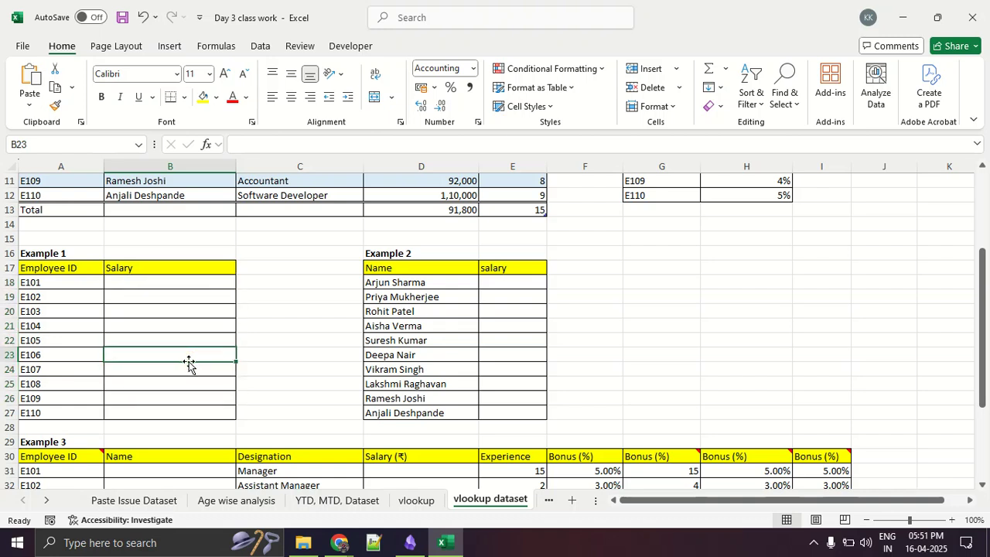
scroll(189, 364, "up", 4)
scroll(189, 363, "down", 2)
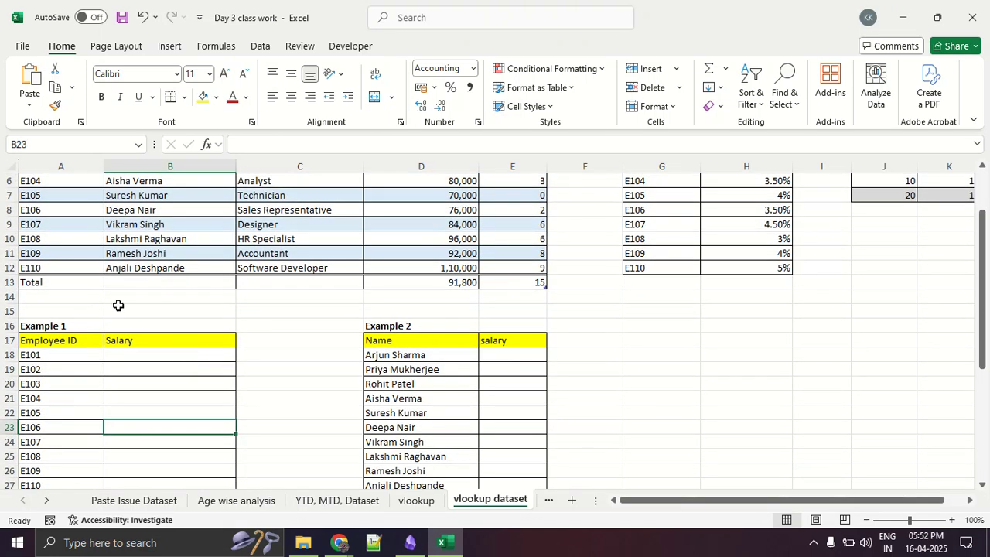
left_click_drag(96, 296, 369, 296)
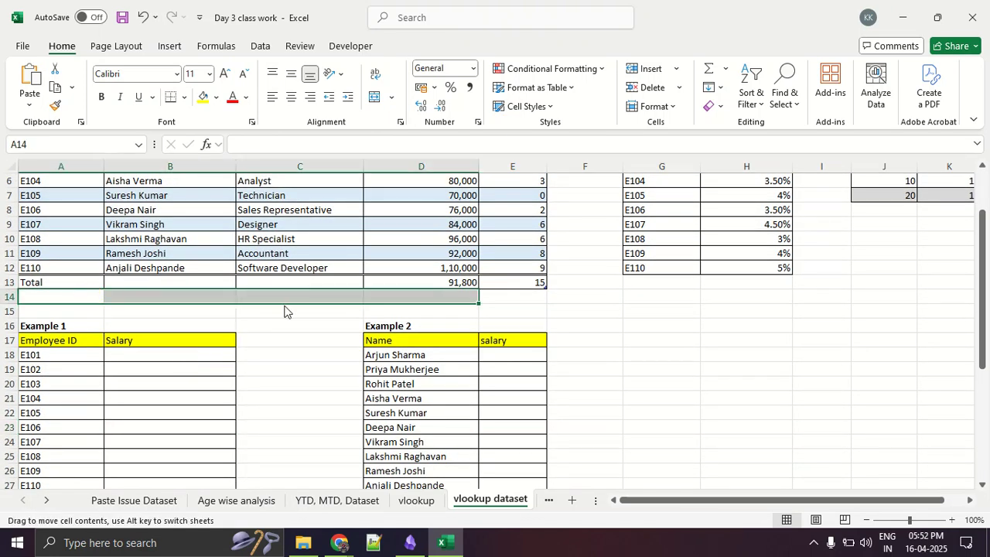
scroll(284, 311, "down", 2)
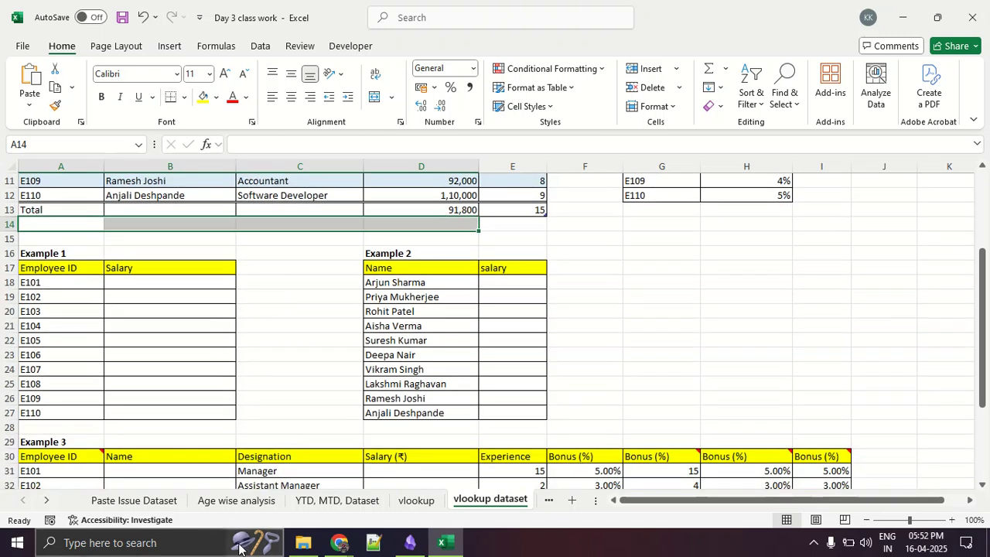
- Switch to File Explorer and launch ZoomIt from the Excel Class folder
left_click(305, 541)
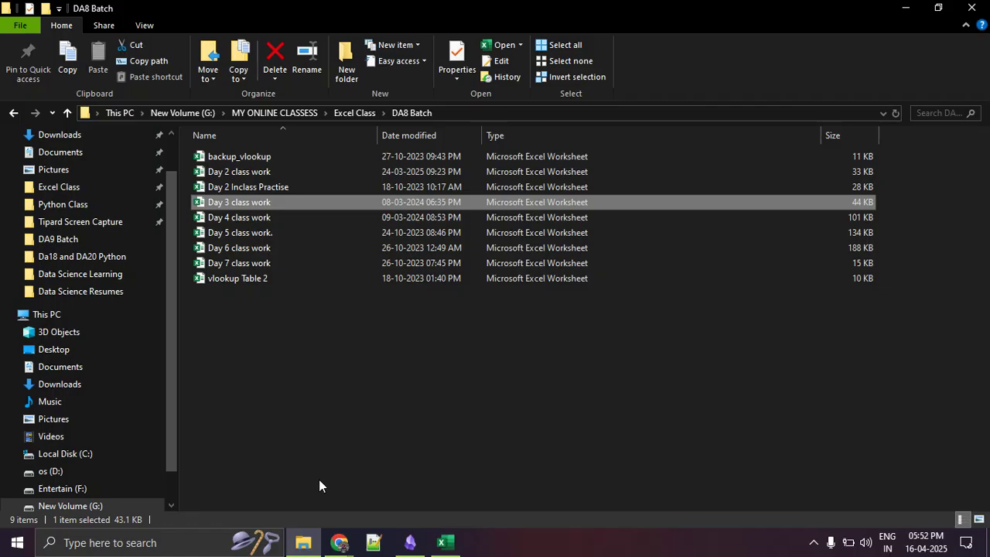
left_click(296, 420)
left_click(348, 114)
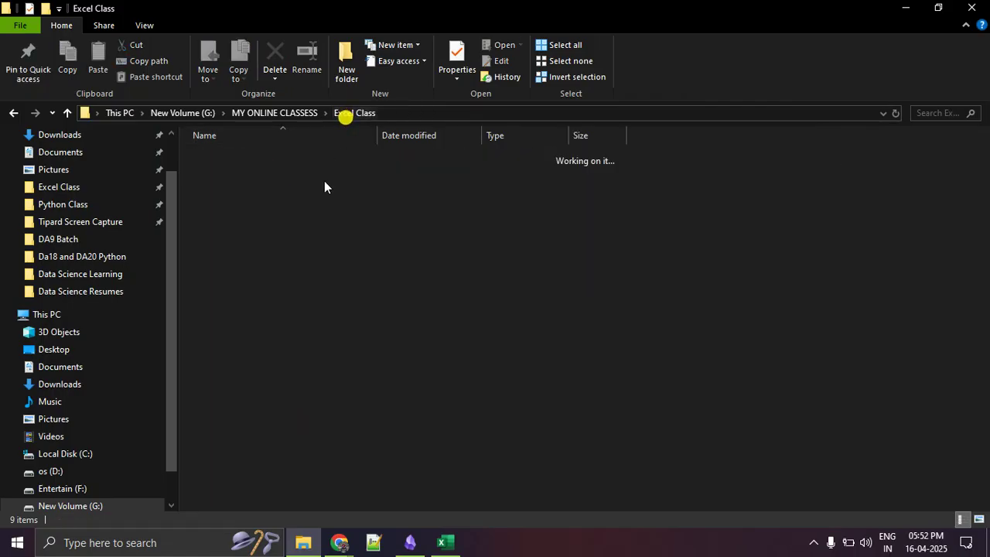
left_click(240, 365)
double_click(240, 367)
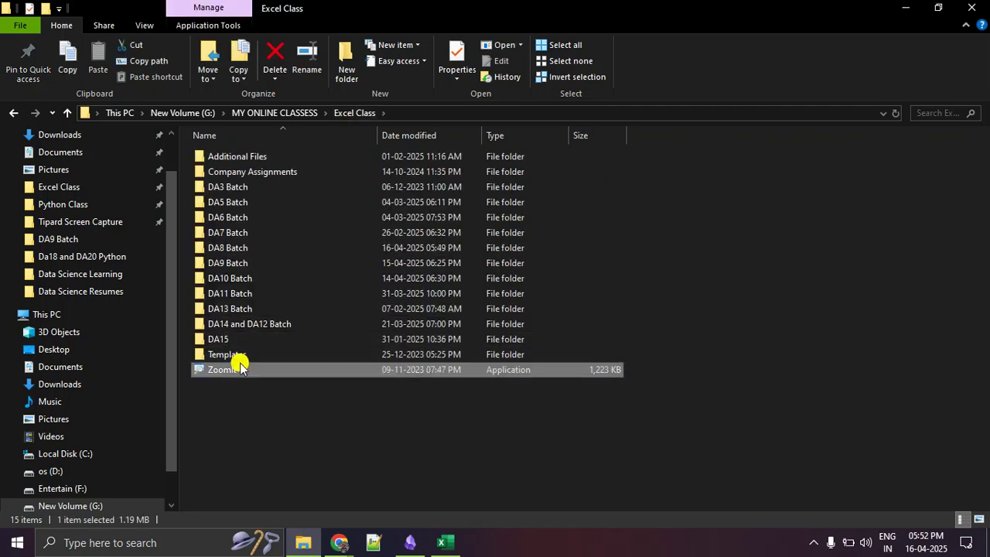
- Mark Example 1's empty salary cells with red strokes and a downward arrow, then clear the annotations
key("ctrl+2")
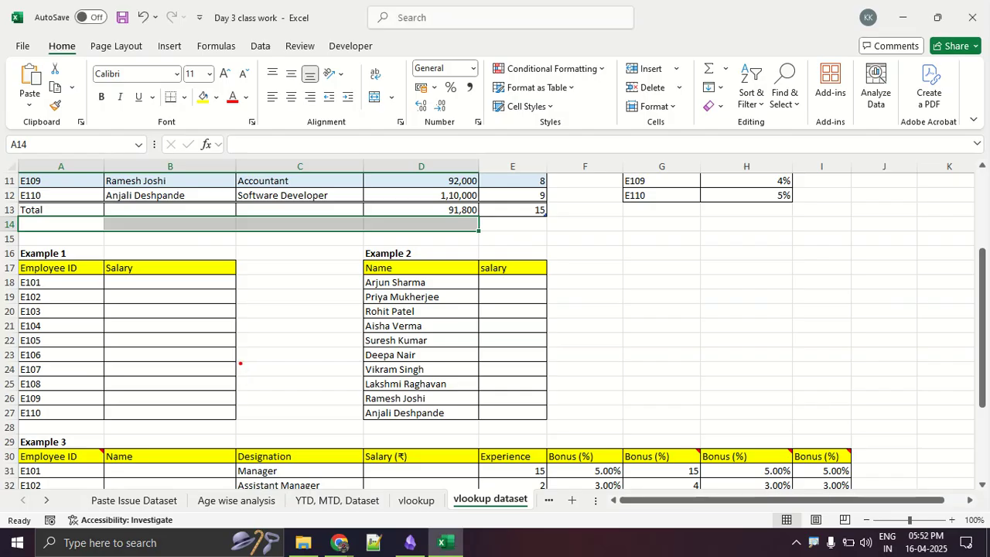
mouse_move(188, 274)
left_mouse_down()
mouse_move(139, 274)
mouse_move(122, 289)
left_mouse_up()
left_click_drag(176, 303, 139, 303)
mouse_move(189, 317)
left_mouse_down()
mouse_move(133, 317)
mouse_move(106, 339)
left_mouse_up()
left_click_drag(167, 351, 122, 350)
mouse_move(108, 373)
left_mouse_down()
mouse_move(89, 373)
mouse_move(152, 370)
left_mouse_up()
mouse_move(223, 283)
left_mouse_down()
mouse_move(224, 382)
mouse_move(194, 362)
mouse_move(233, 346)
left_mouse_up()
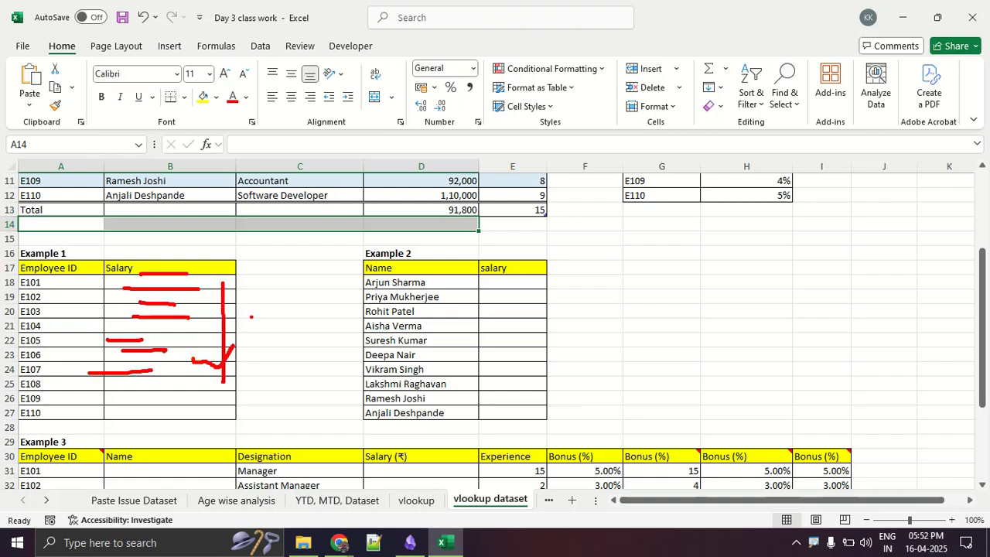
key("Escape")
- Insert the VLOOKUP function into B18, the first salary cell of Example 1, and open its arguments
left_click(201, 280)
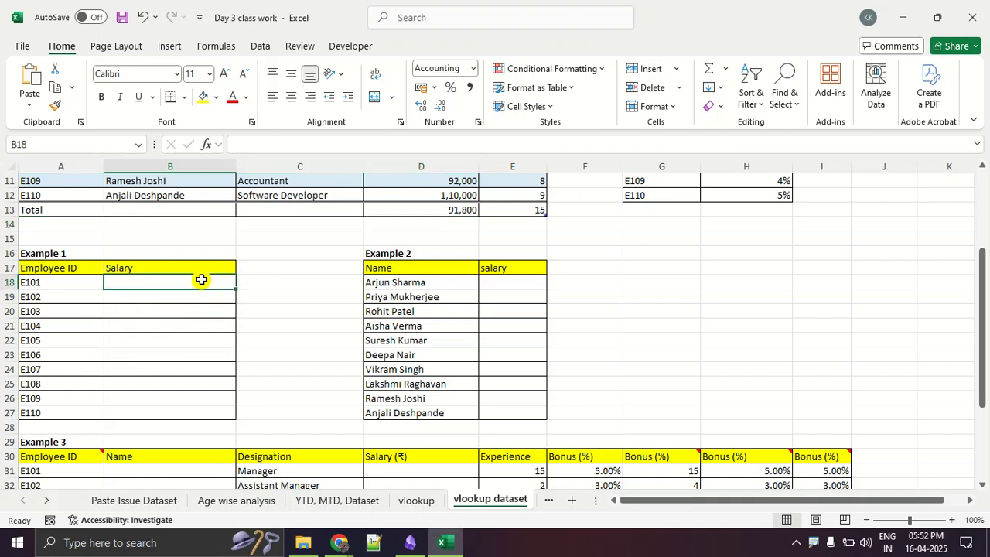
left_click(164, 39)
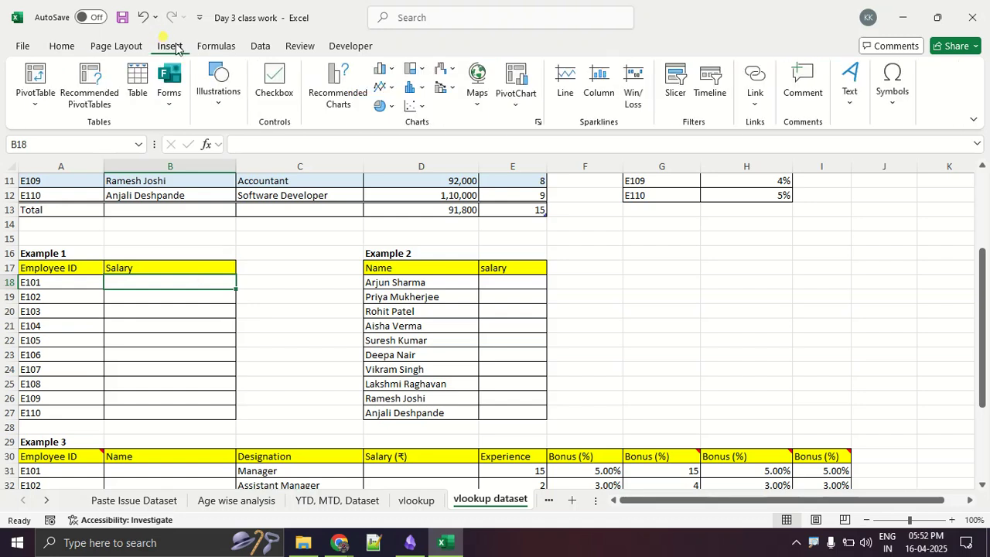
left_click(209, 47)
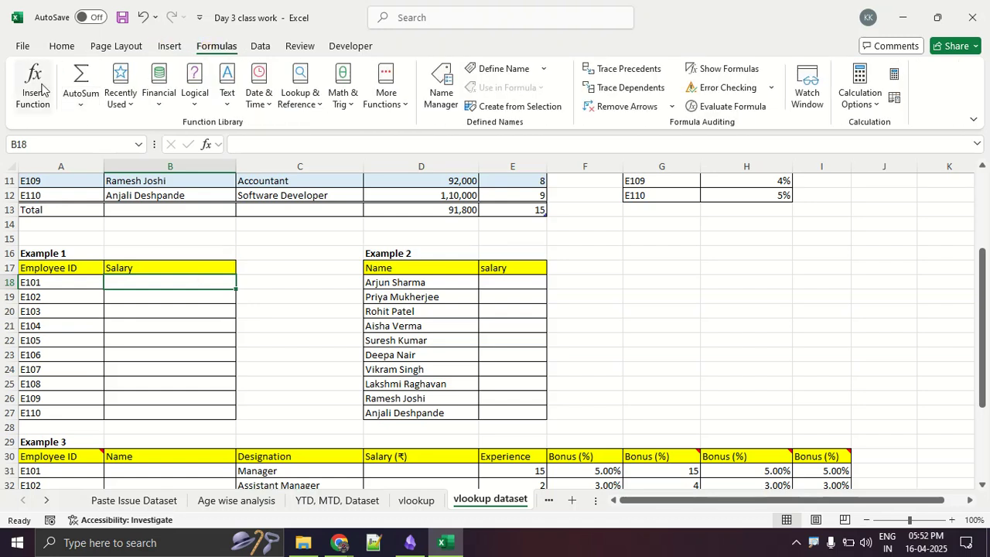
left_click(41, 88)
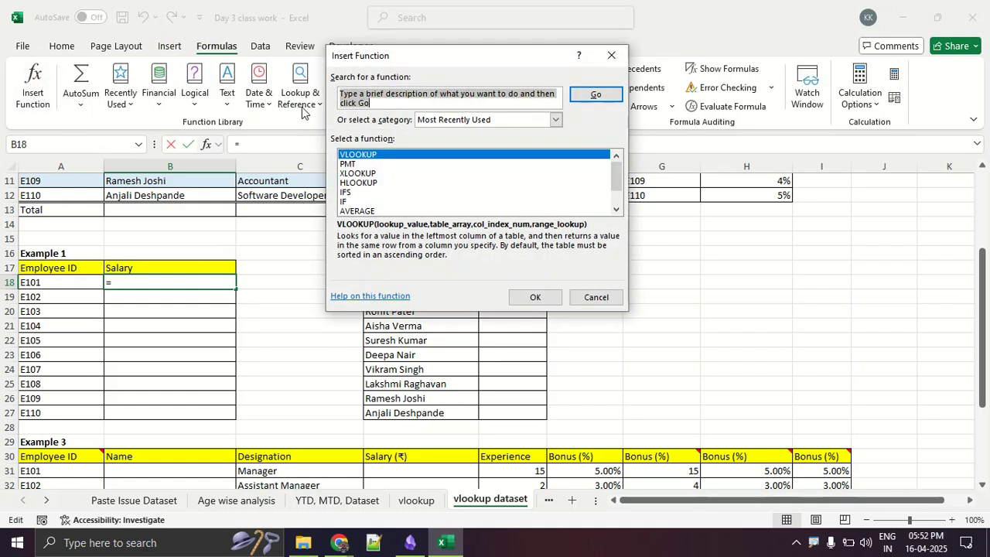
left_click(542, 303)
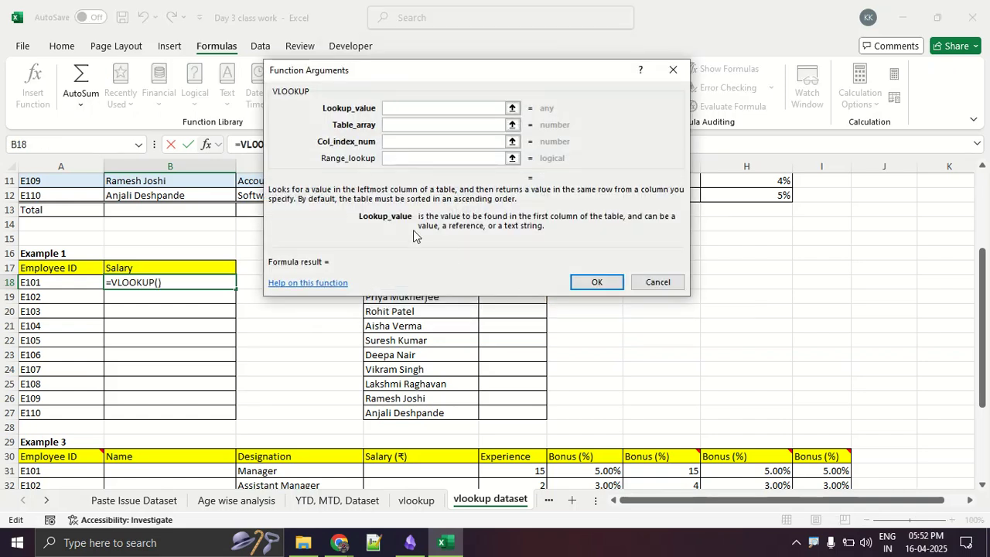
- Set the lookup value to the employee ID in A18 and begin range selection for the table array
left_click(334, 546)
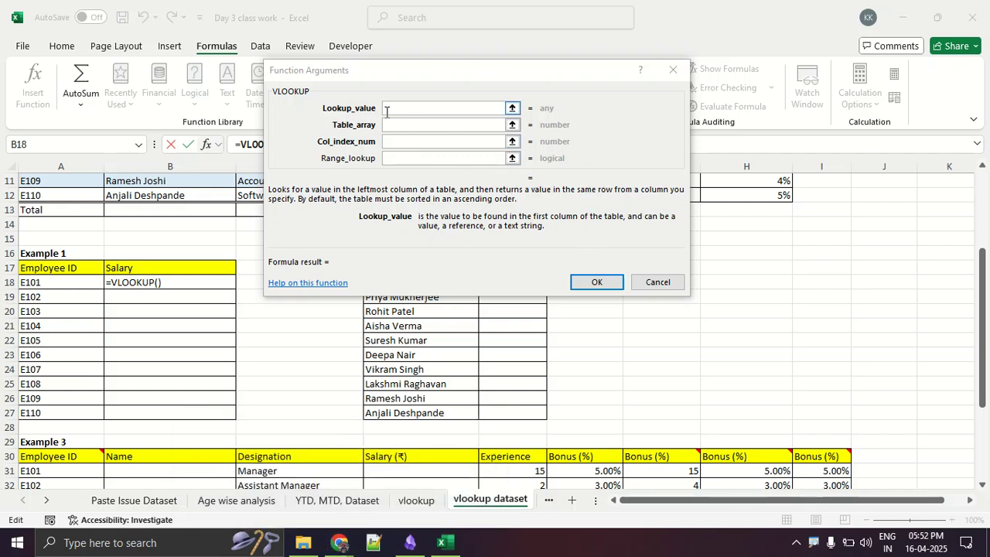
scroll(62, 313, "up", 3)
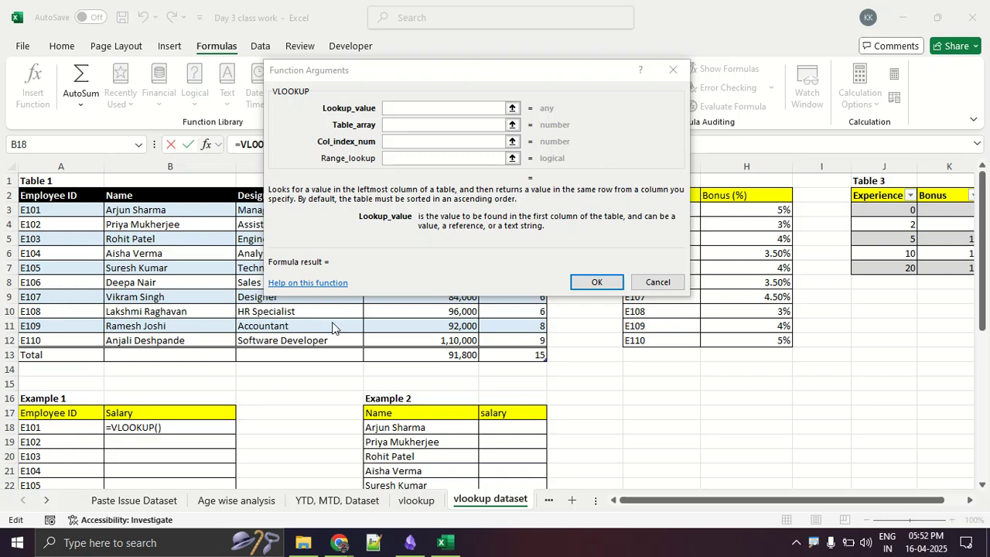
left_click(395, 109)
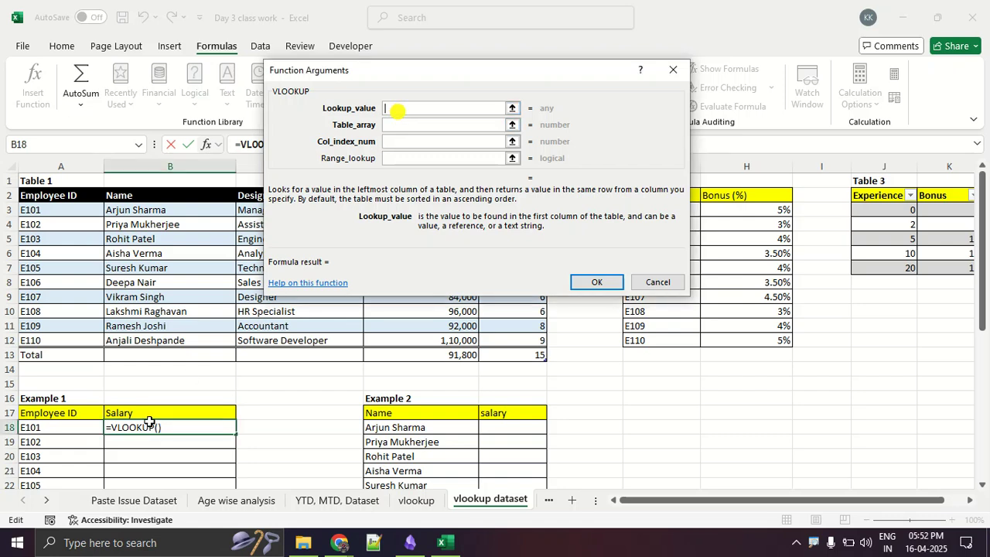
left_click(68, 427)
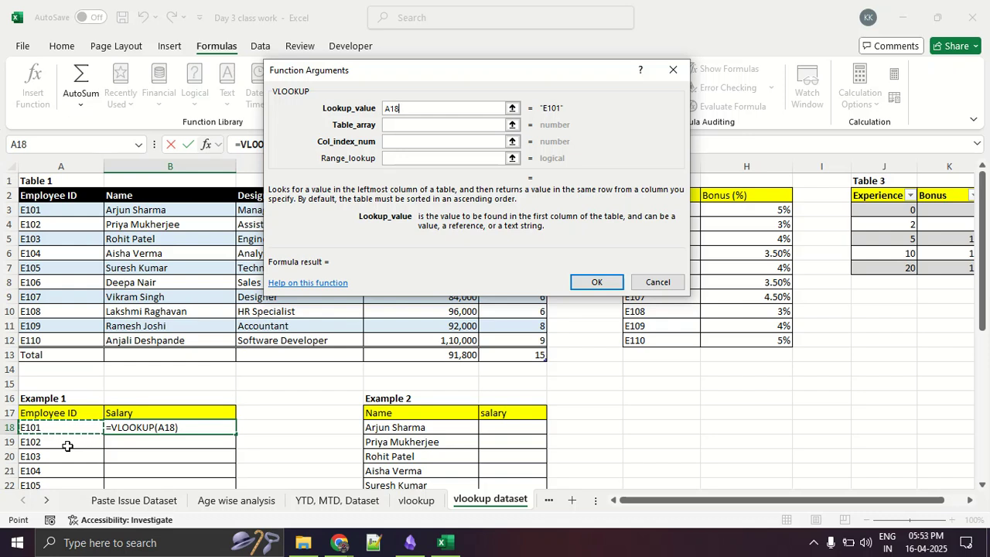
left_click(397, 127)
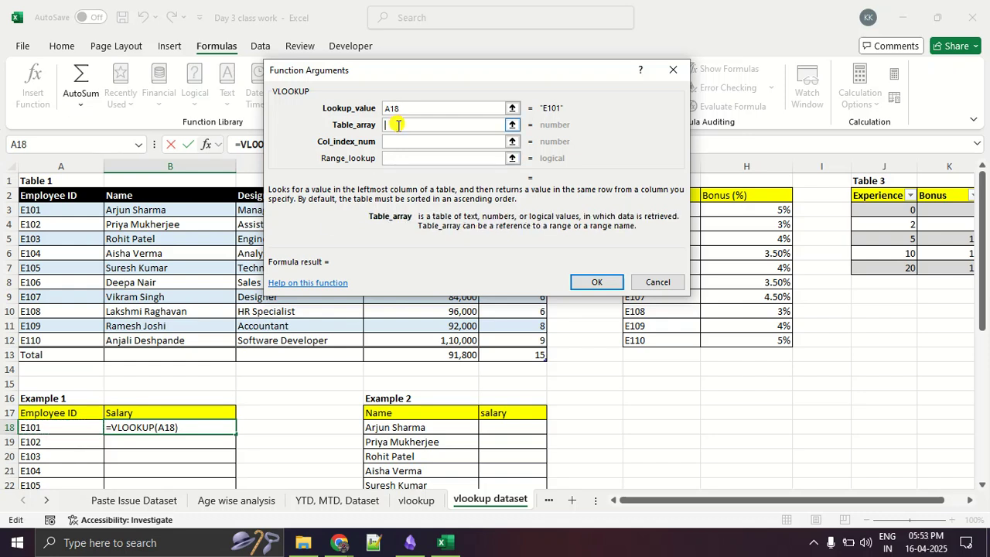
left_click(512, 125)
left_click_drag(35, 204, 462, 338)
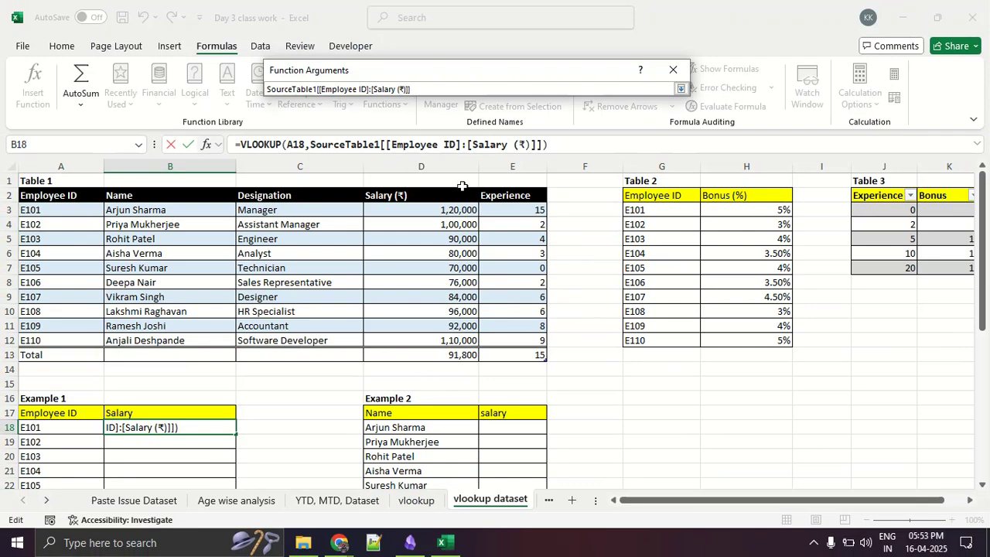
left_click_drag(437, 86, 237, 91)
left_click(446, 91)
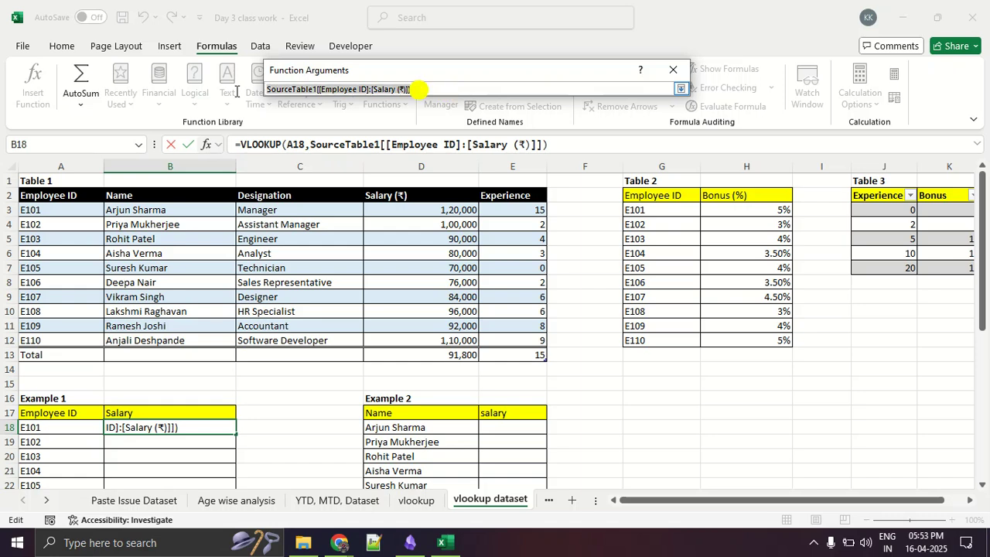
key("BackSpace")
- Set the table array to all data rows of Table 1, from Employee ID through Experience, as SourceTable1
left_click_drag(69, 210, 541, 336)
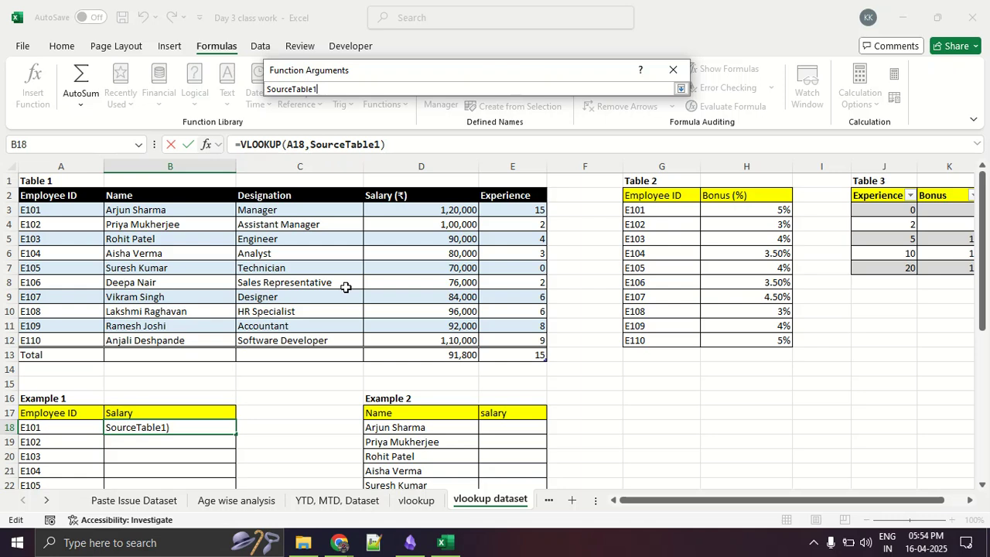
left_click(680, 90)
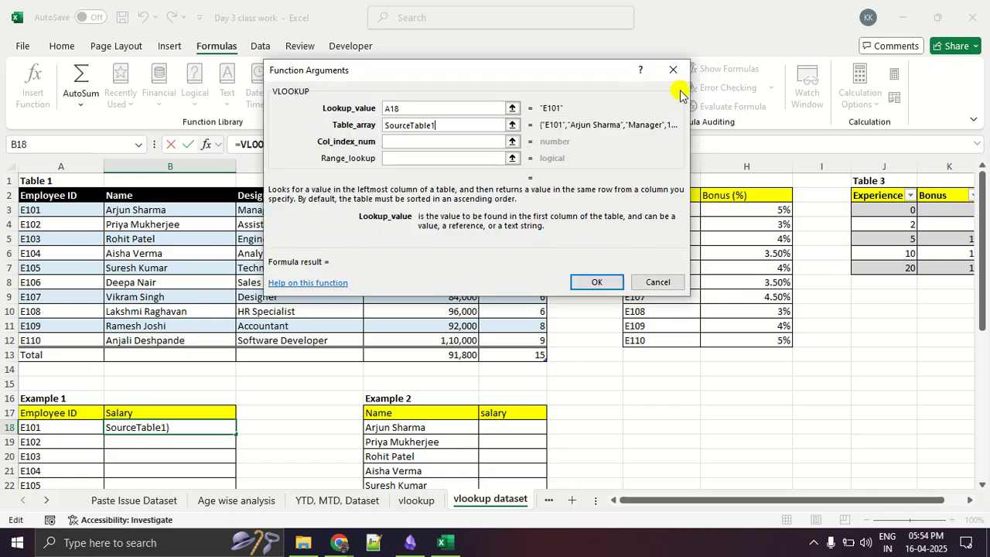
left_click(424, 141)
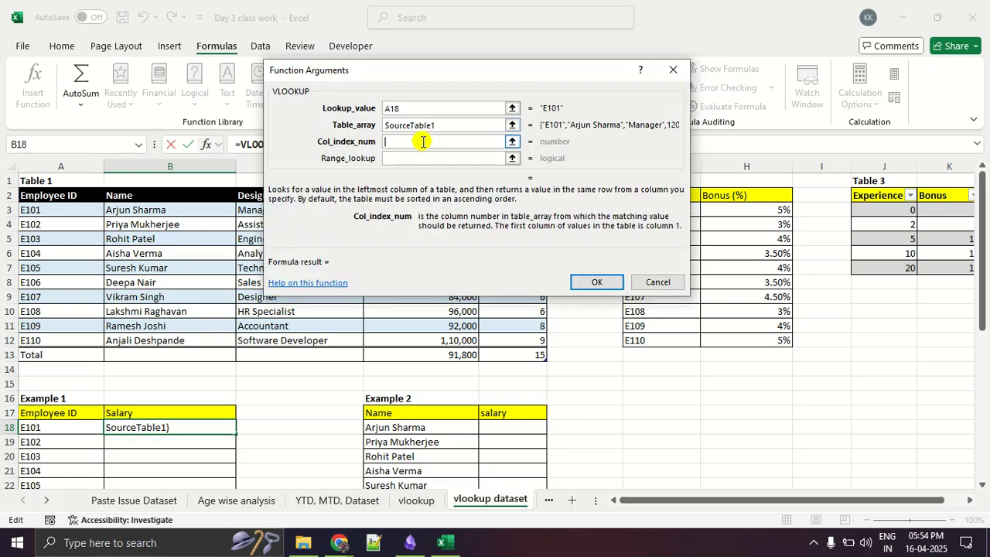
- Number Table 1's columns 1 to 4 with red handwriting, underline the 4 at Salary, and clear the drawing
left_click(512, 142)
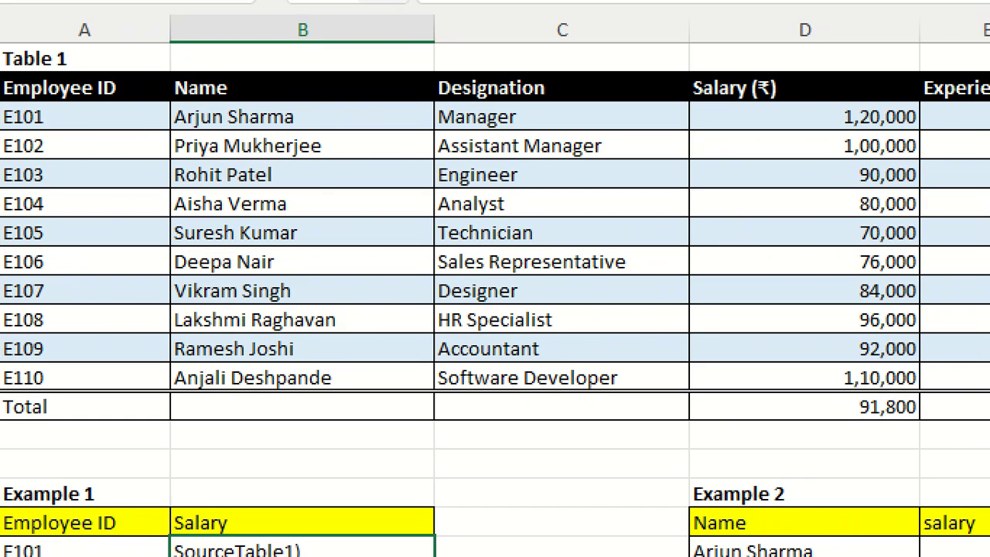
left_click_drag(2, 101, 110, 107)
left_click_drag(79, 212, 110, 264)
mouse_move(285, 202)
left_mouse_down()
mouse_move(316, 205)
mouse_move(317, 261)
mouse_move(334, 261)
left_mouse_up()
mouse_move(495, 204)
left_mouse_down()
mouse_move(542, 195)
mouse_move(511, 277)
left_mouse_up()
mouse_move(772, 183)
left_mouse_down()
mouse_move(752, 273)
mouse_move(798, 271)
left_mouse_up()
left_click_drag(789, 241, 829, 322)
left_click_drag(732, 326, 857, 336)
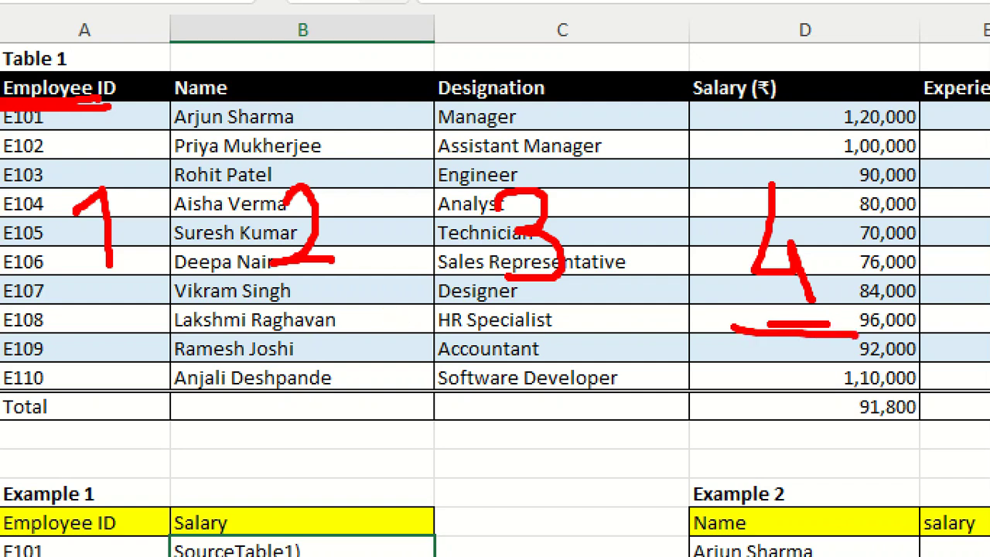
key("Escape")
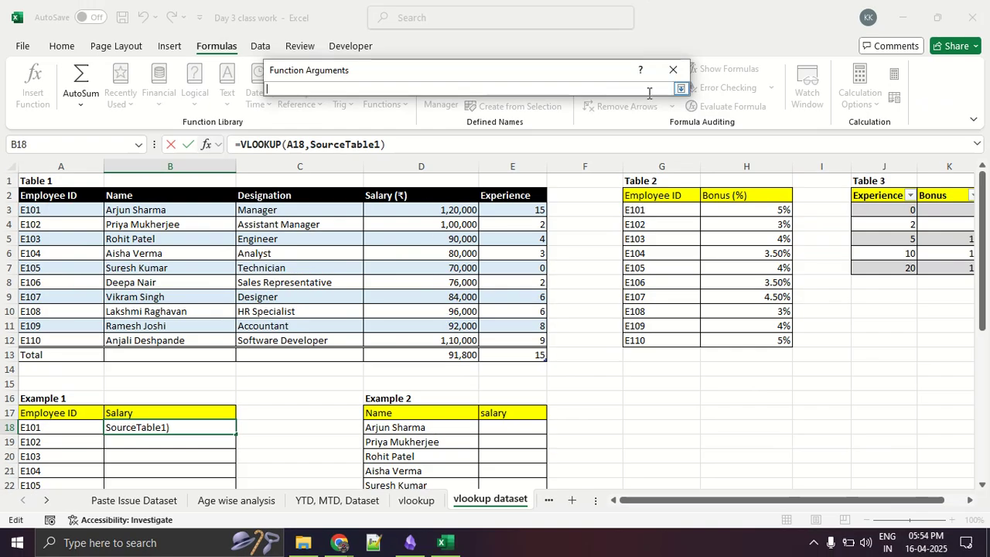
left_click(682, 89)
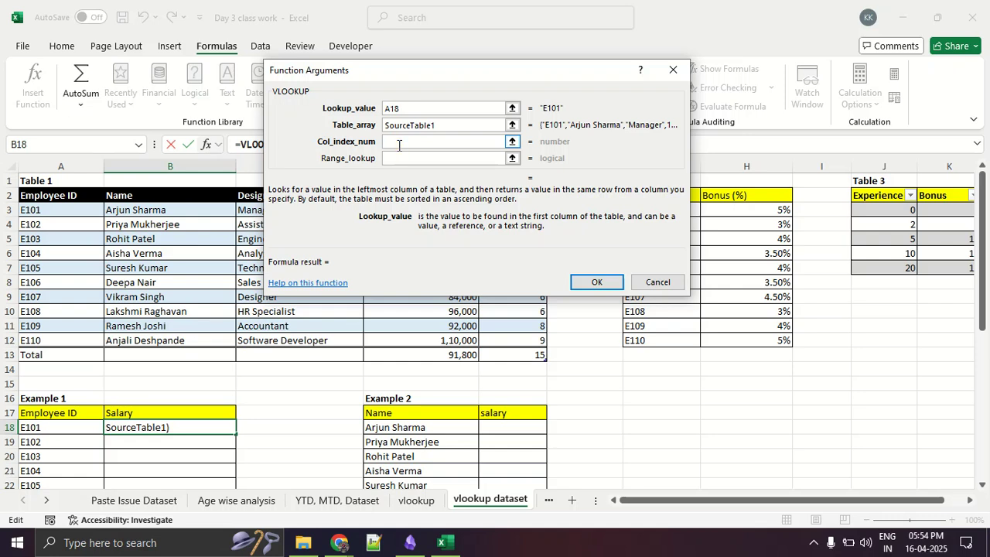
- Set the column index to 4, confirm the VLOOKUP, and fill the formula down Example 1's Salary column to B27
type("4")
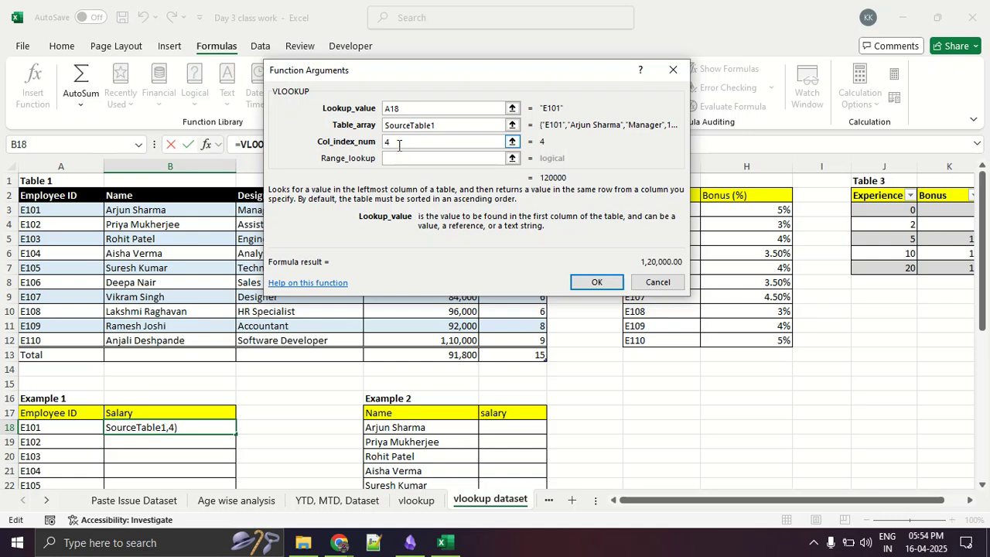
left_click(594, 282)
scroll(593, 283, "down", 3)
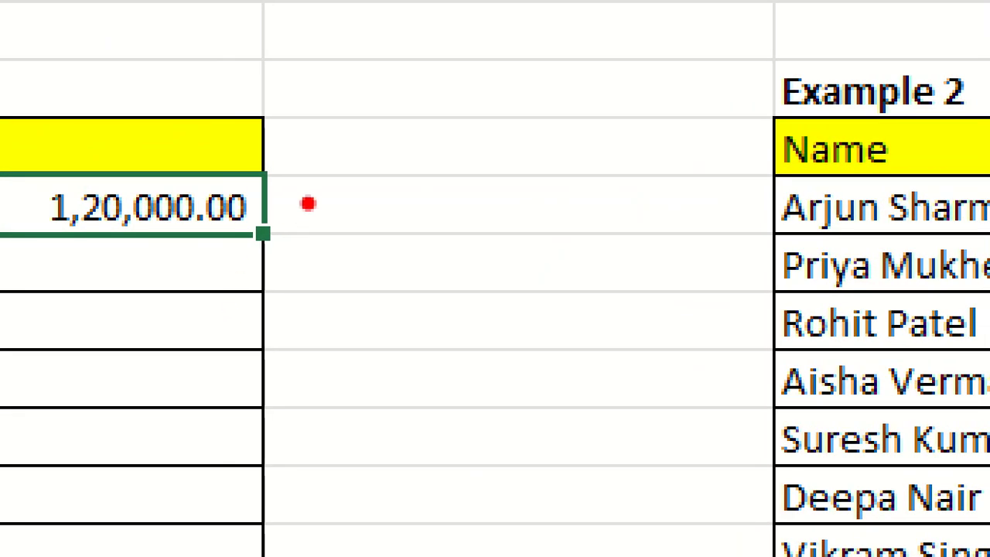
mouse_move(294, 203)
left_mouse_down()
mouse_move(232, 218)
mouse_move(337, 270)
mouse_move(298, 195)
left_mouse_up()
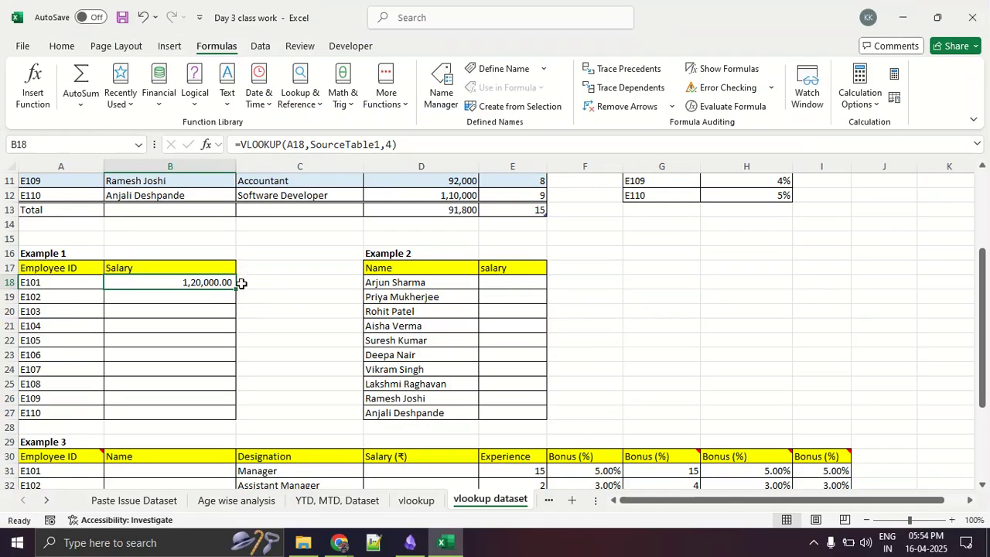
double_click(232, 288)
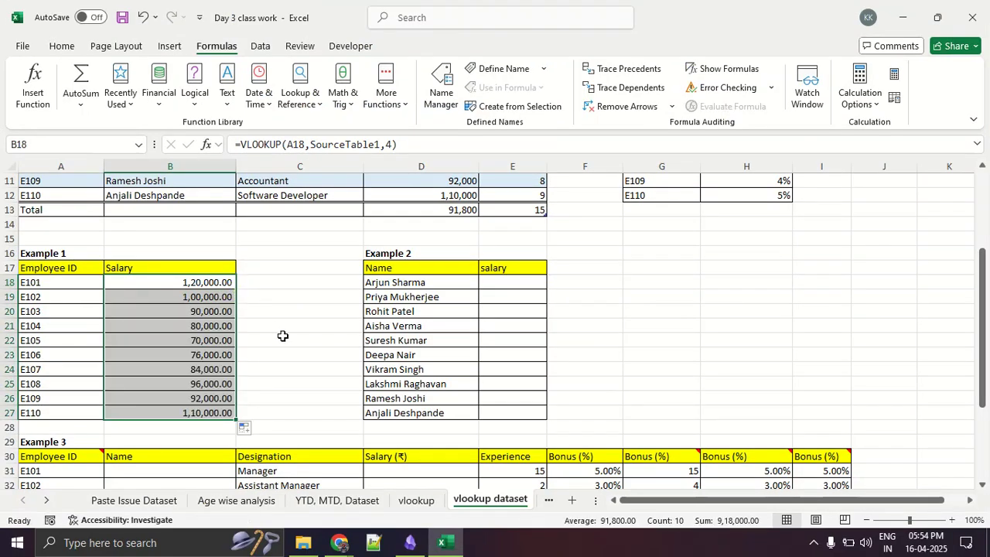
- Show the argument notes on the vlookup sheet and enlarge the view to 130%
left_click(300, 354)
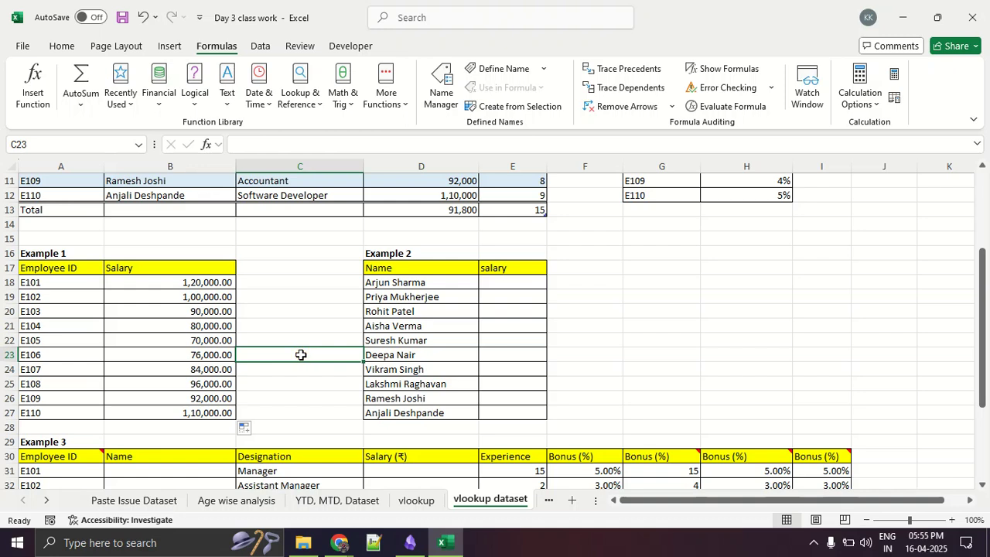
scroll(265, 349, "up", 4)
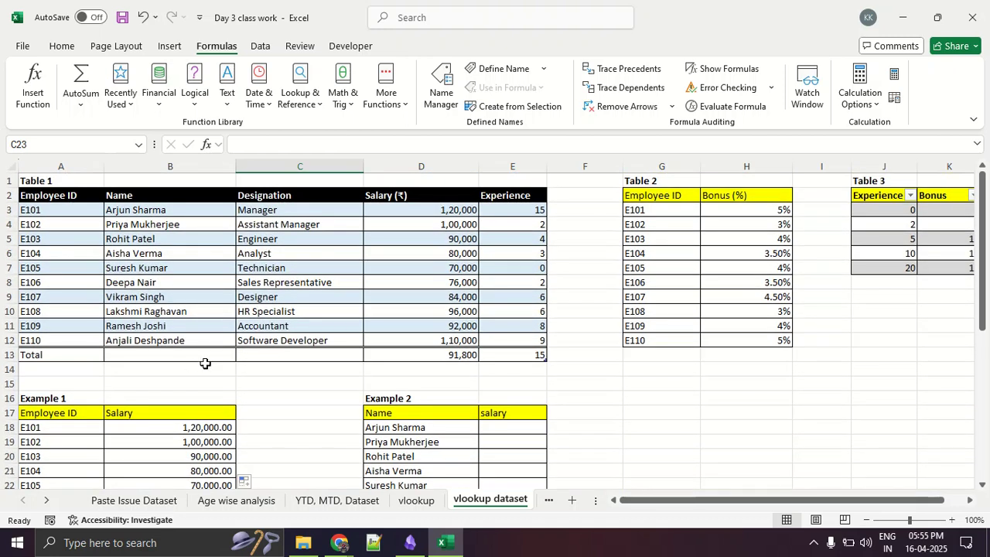
scroll(205, 363, "down", 2)
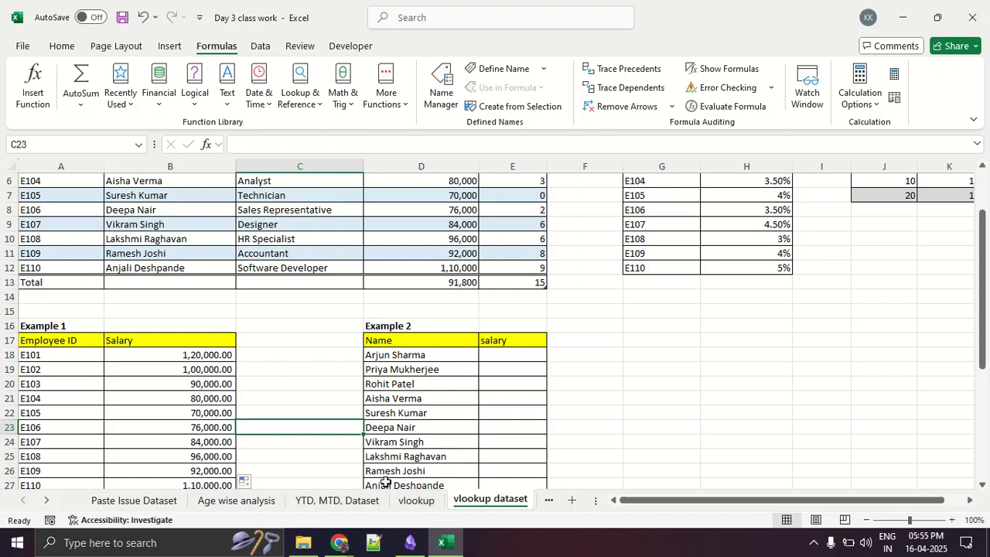
left_click(416, 500)
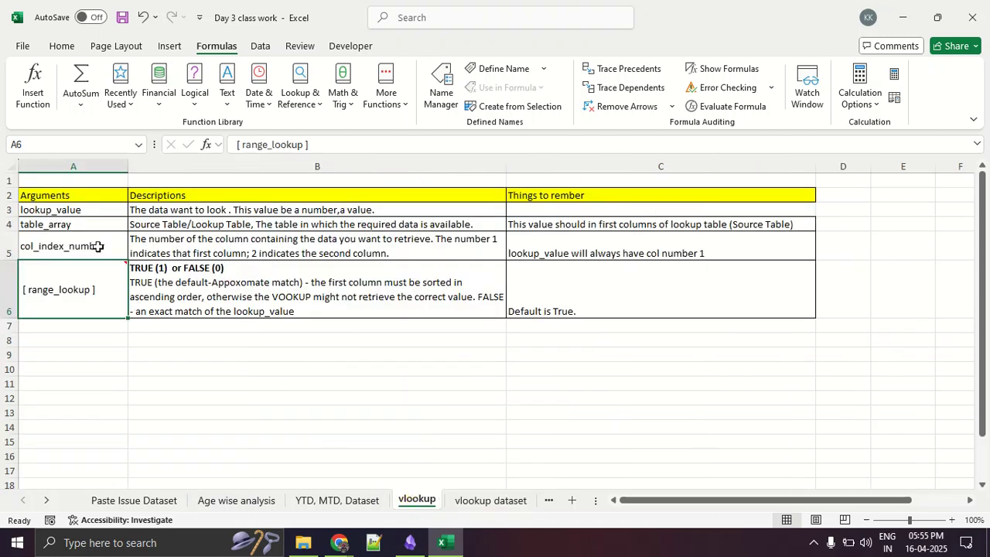
left_click_drag(92, 211, 107, 291)
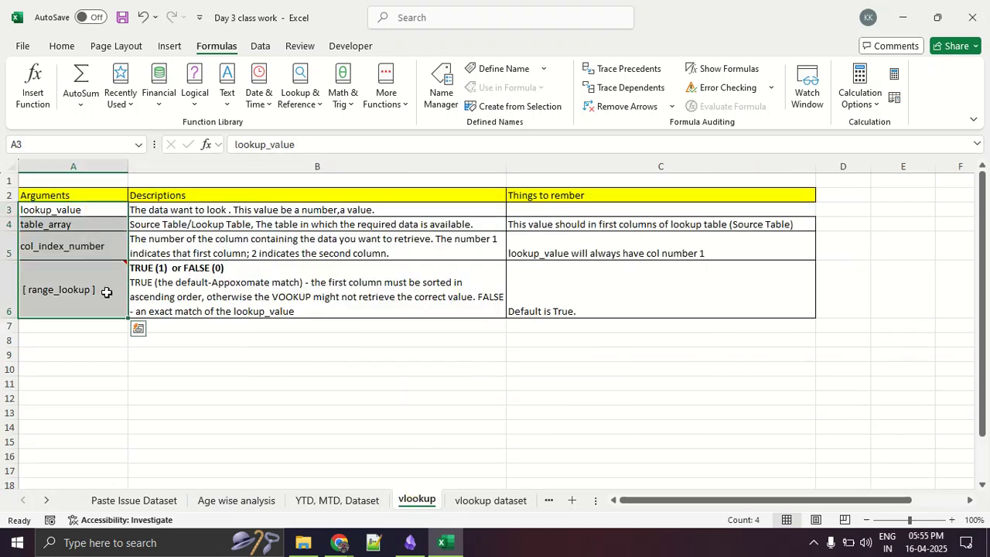
left_click(106, 292)
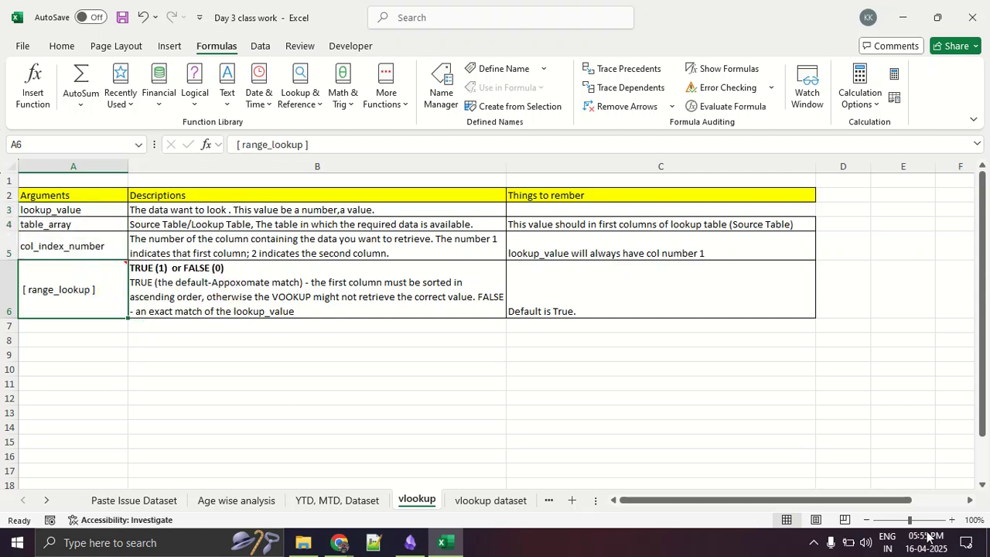
left_click(952, 520)
left_click(951, 520)
left_click(952, 521)
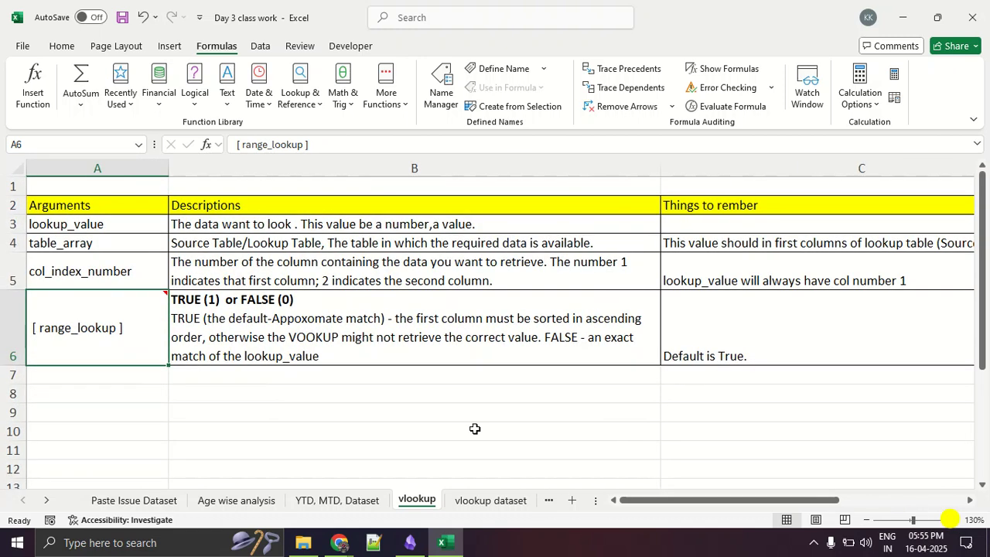
- Review the notes on lookup_value, table_array, col_index_number and range_lookup, including the comment on the range_lookup cell
left_click(147, 227)
left_click(226, 226)
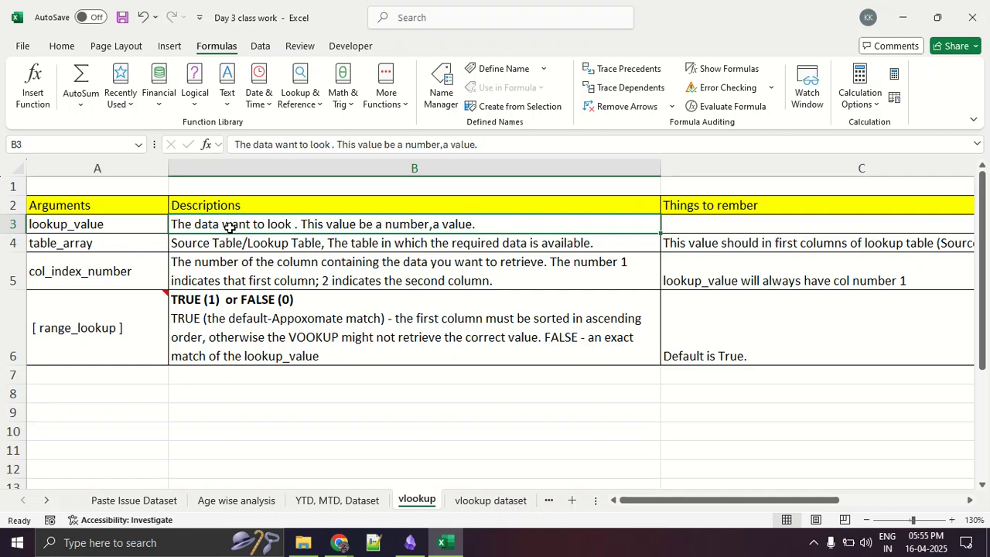
left_click(107, 245)
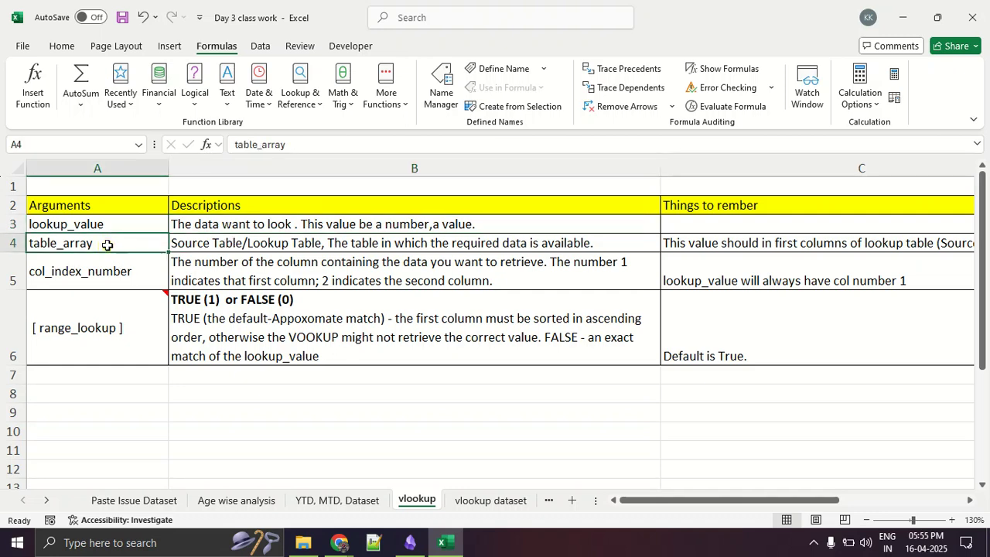
left_click(185, 244)
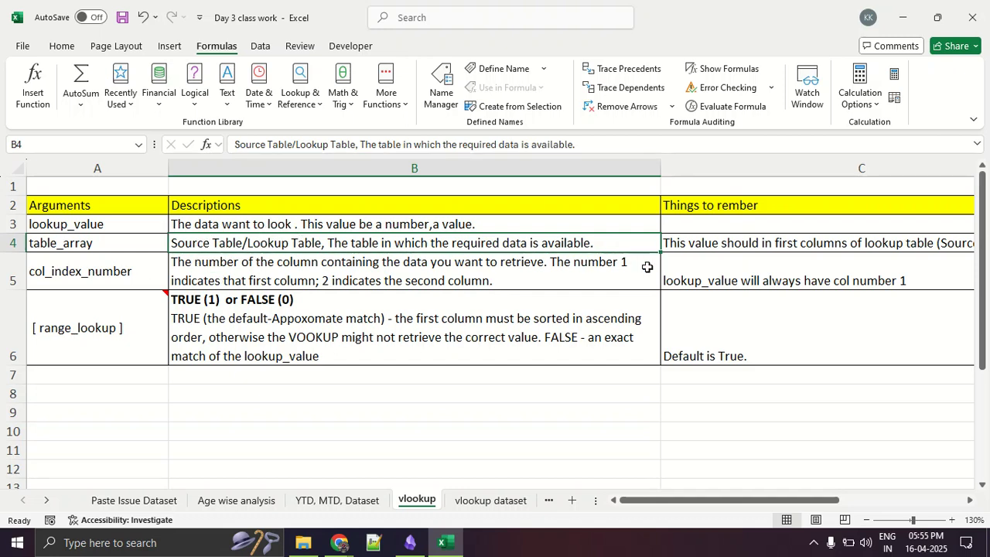
left_click(701, 246)
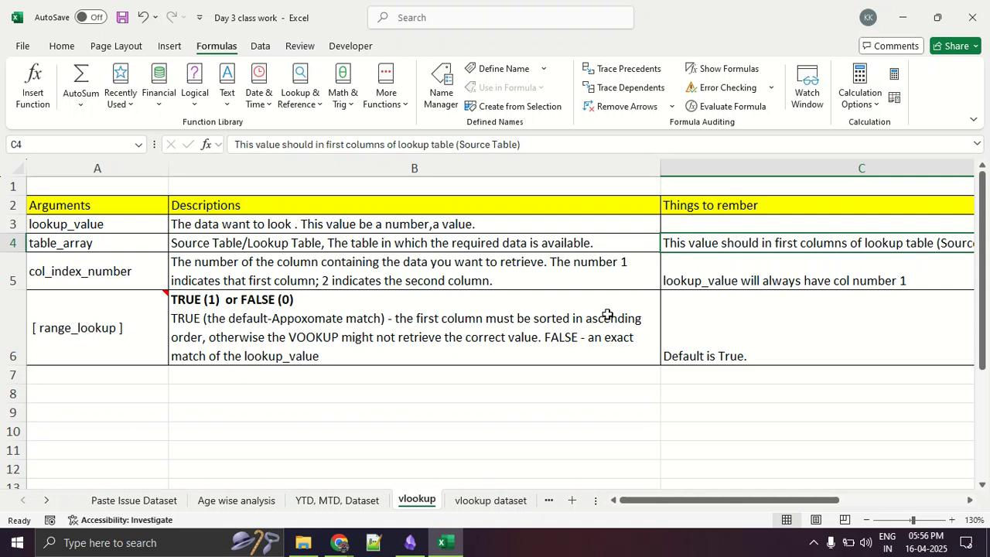
left_click(125, 279)
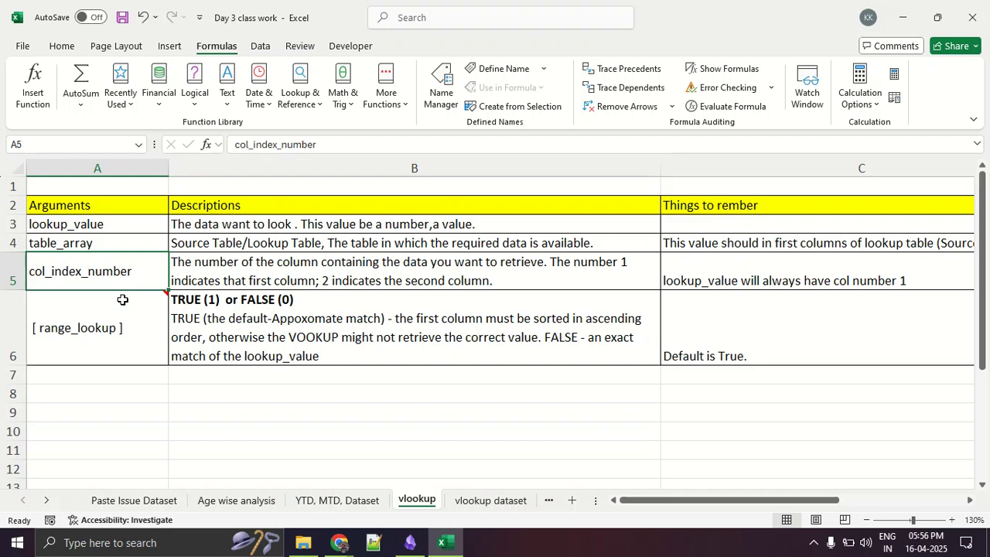
left_click(124, 327)
mouse_move(122, 329)
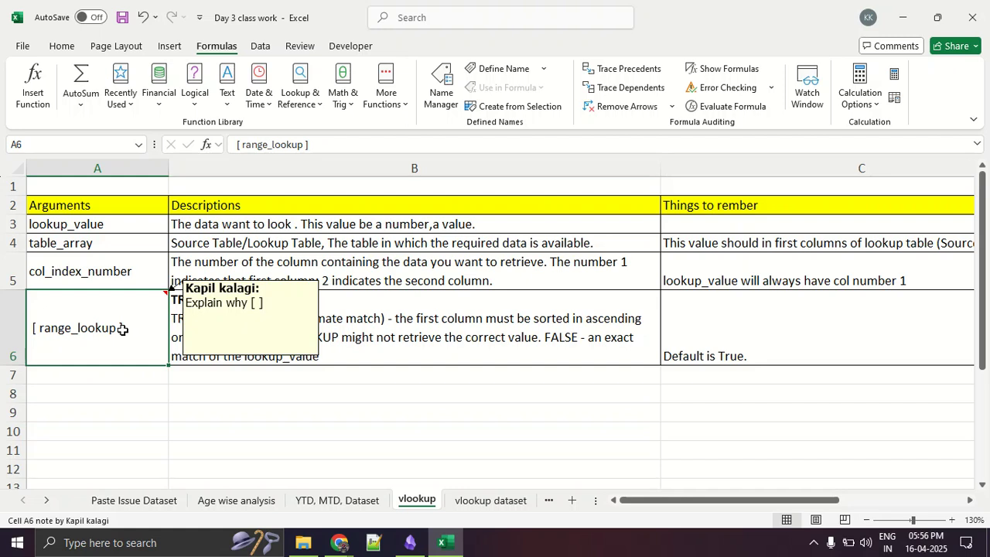
- Clear the Designation values in C31:C40 of Example 3 on the vlookup dataset sheet
left_click(449, 501)
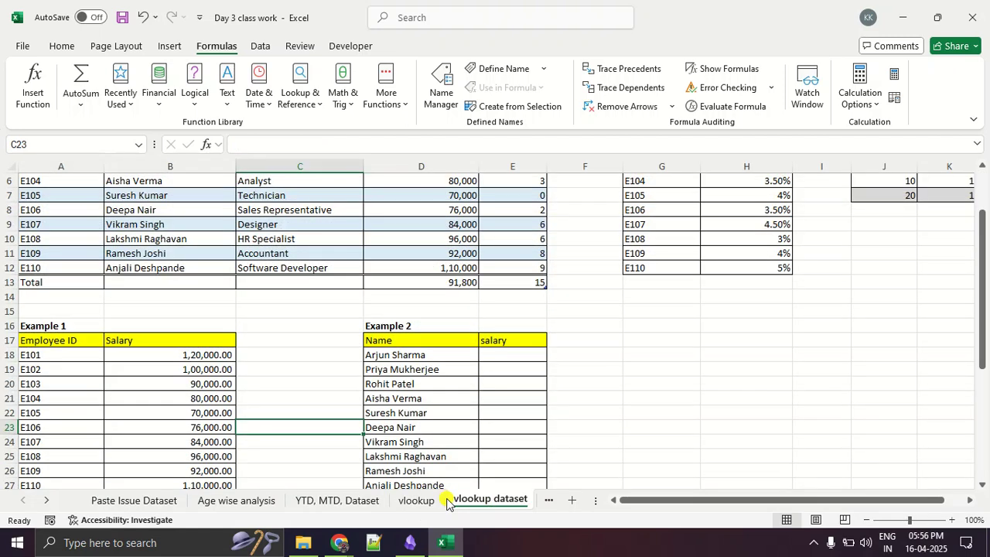
scroll(343, 309, "down", 2)
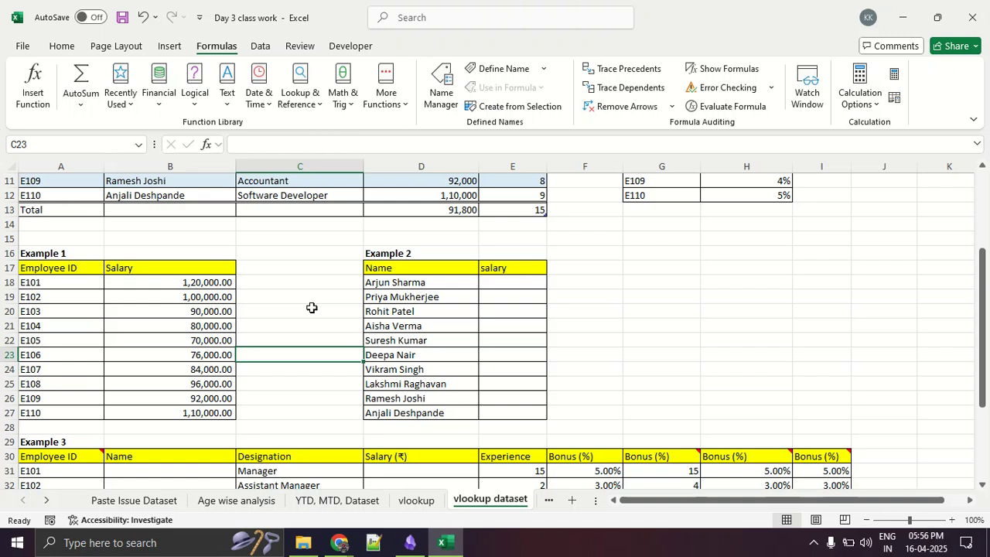
scroll(311, 308, "down", 4)
left_click_drag(289, 325, 302, 455)
key("Delete")
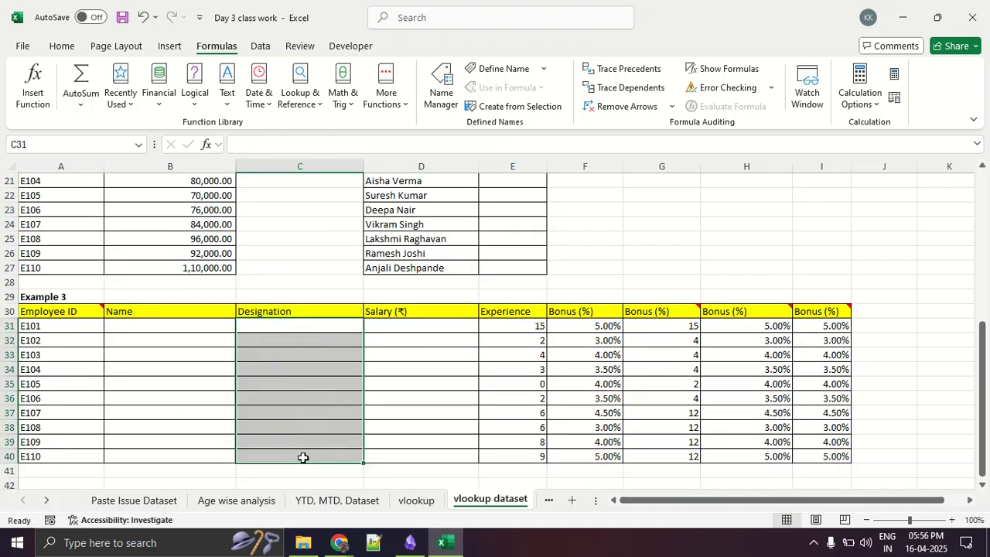
left_click(274, 398)
- Examine Example 3's Employee ID and empty Name columns and compare them with the source data in Table 1
left_click_drag(87, 326, 83, 444)
left_click_drag(225, 328, 223, 451)
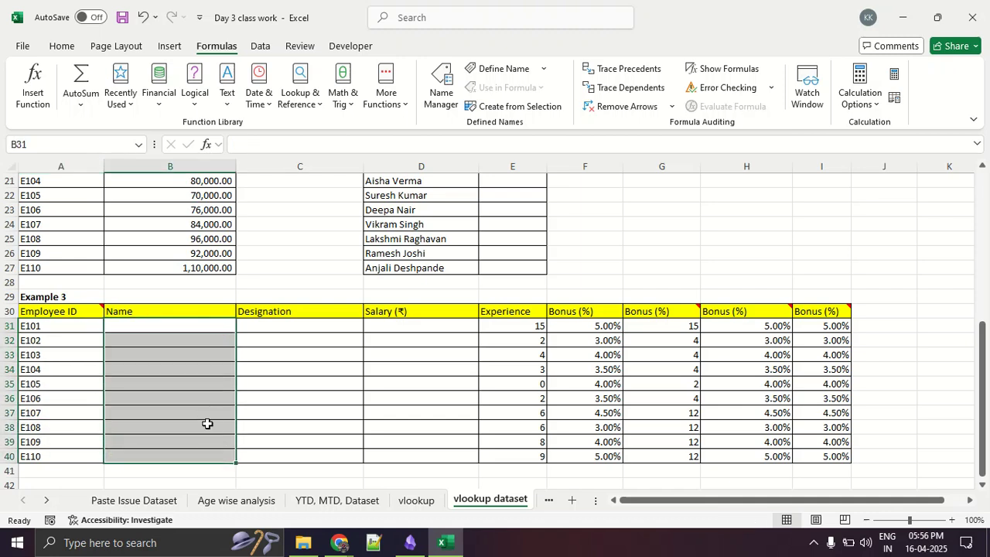
left_click(201, 397)
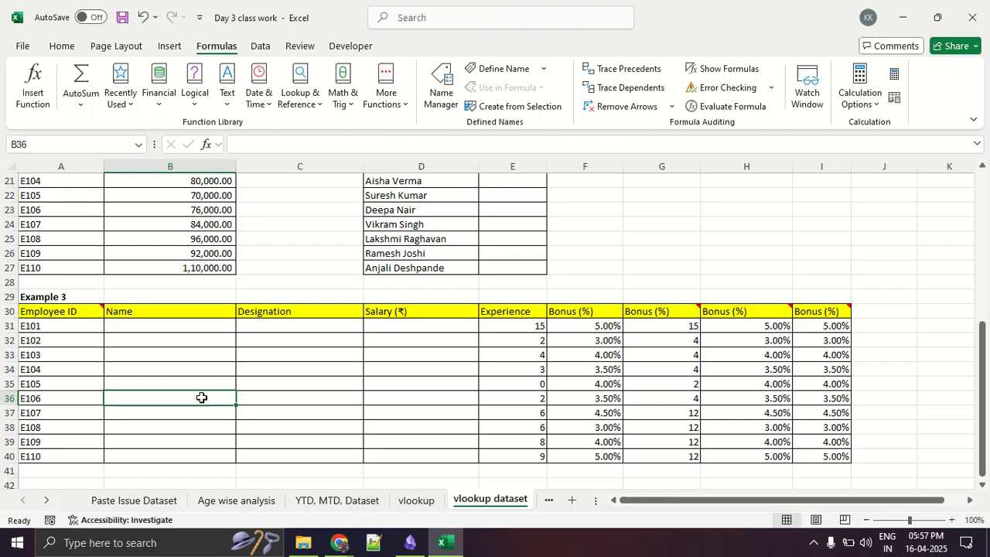
scroll(201, 398, "up", 7)
scroll(201, 397, "down", 7)
scroll(201, 398, "up", 7)
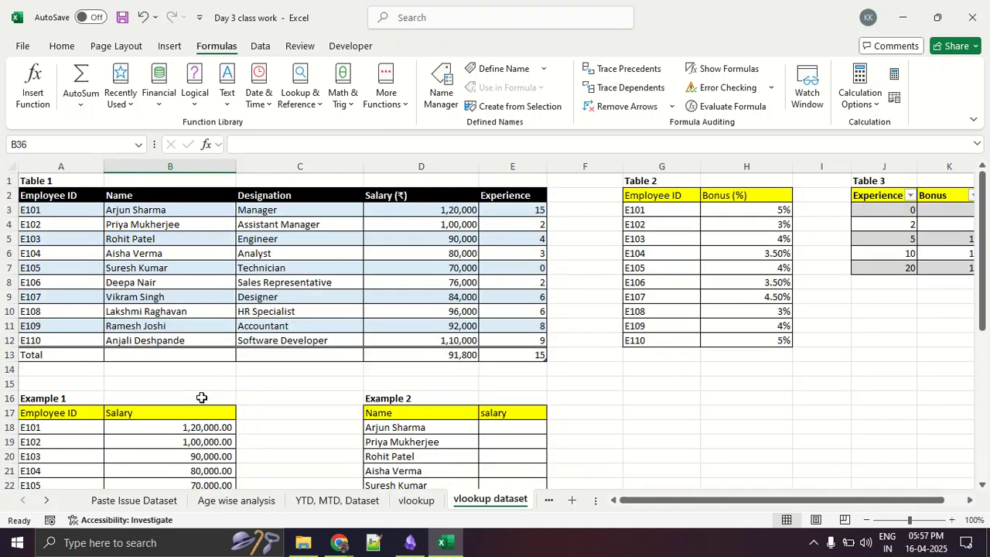
scroll(201, 397, "down", 5)
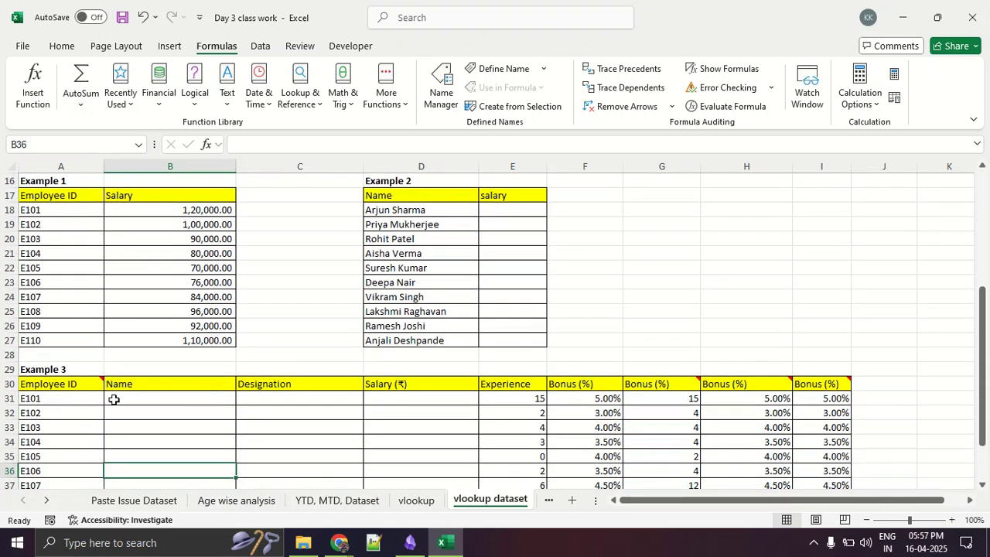
scroll(135, 398, "up", 5)
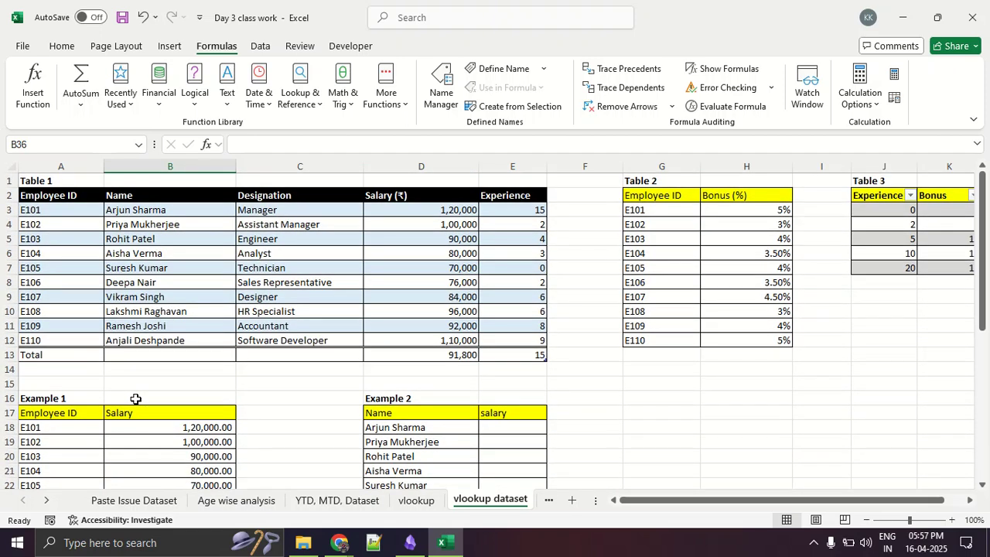
- Circle the Table Design heading in red for Table 1, clear the drawing, and display the table's name and design settings
mouse_move(82, 194)
left_mouse_down()
mouse_move(19, 196)
mouse_move(34, 343)
mouse_move(400, 352)
mouse_move(546, 319)
mouse_move(529, 207)
mouse_move(70, 191)
left_mouse_up()
key("Escape")
left_click(285, 297)
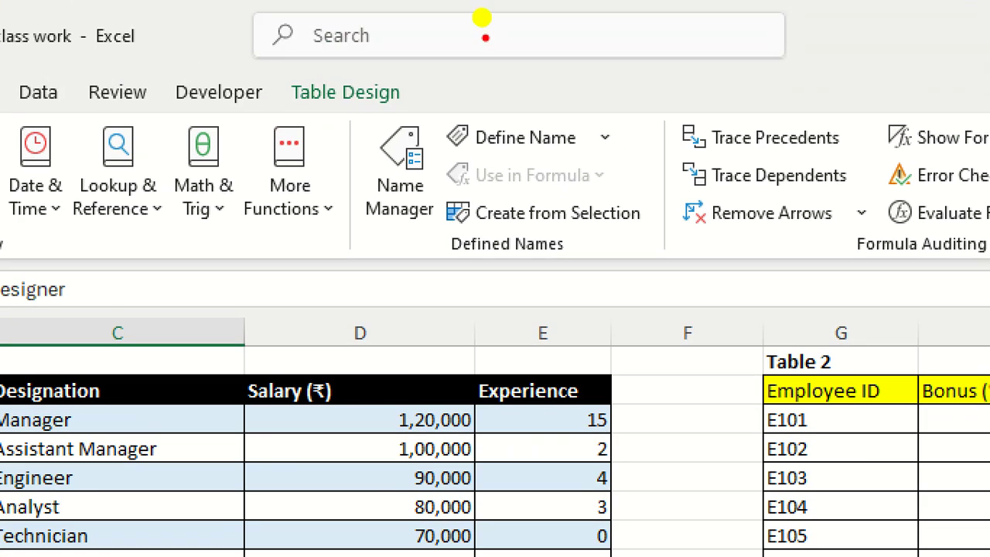
left_click_drag(462, 42, 381, 30)
mouse_move(280, 59)
left_mouse_down()
mouse_move(283, 108)
mouse_move(445, 82)
mouse_move(433, 73)
left_mouse_up()
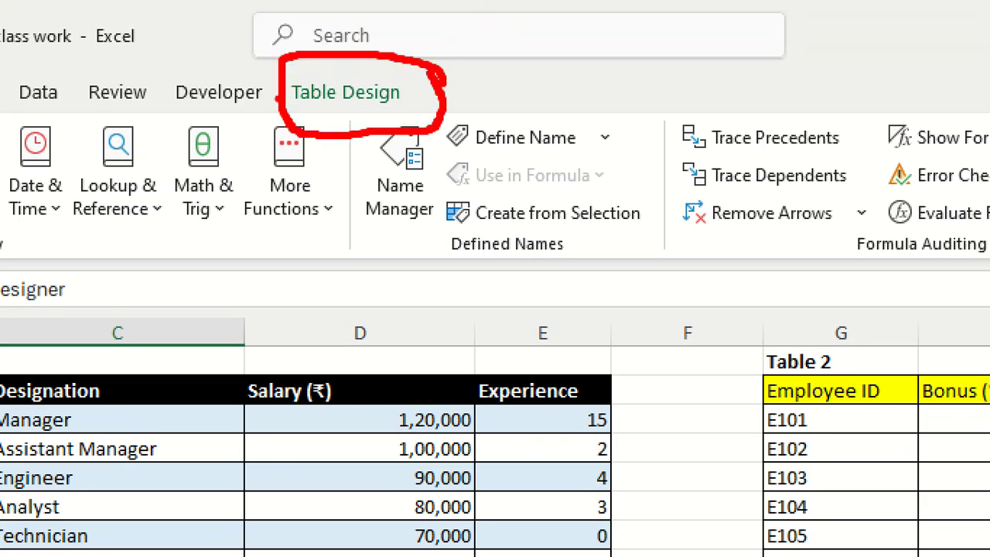
key("Escape")
left_click(418, 47)
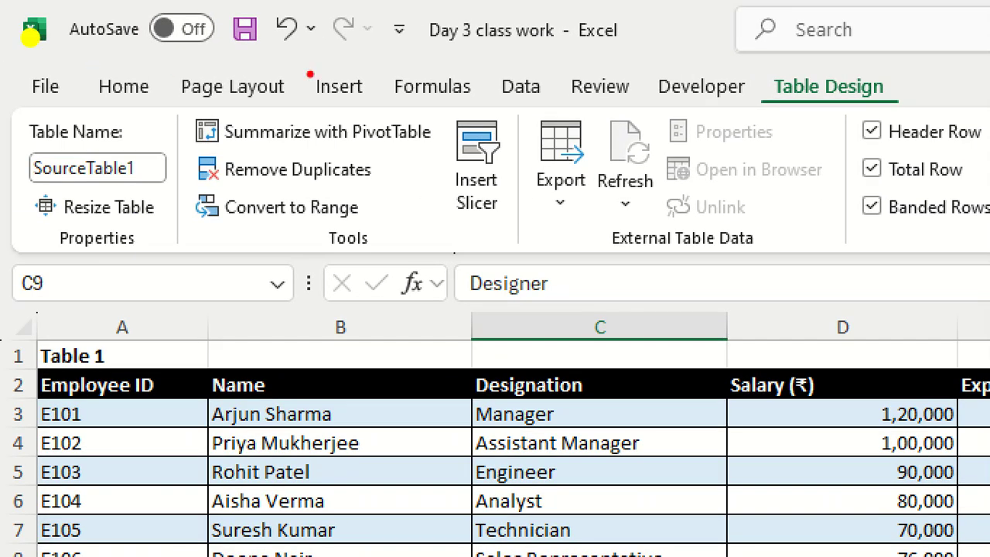
mouse_move(882, 58)
left_mouse_down()
mouse_move(754, 100)
mouse_move(851, 69)
mouse_move(695, 152)
mouse_move(154, 146)
mouse_move(62, 106)
mouse_move(17, 172)
mouse_move(146, 197)
mouse_move(158, 137)
left_mouse_up()
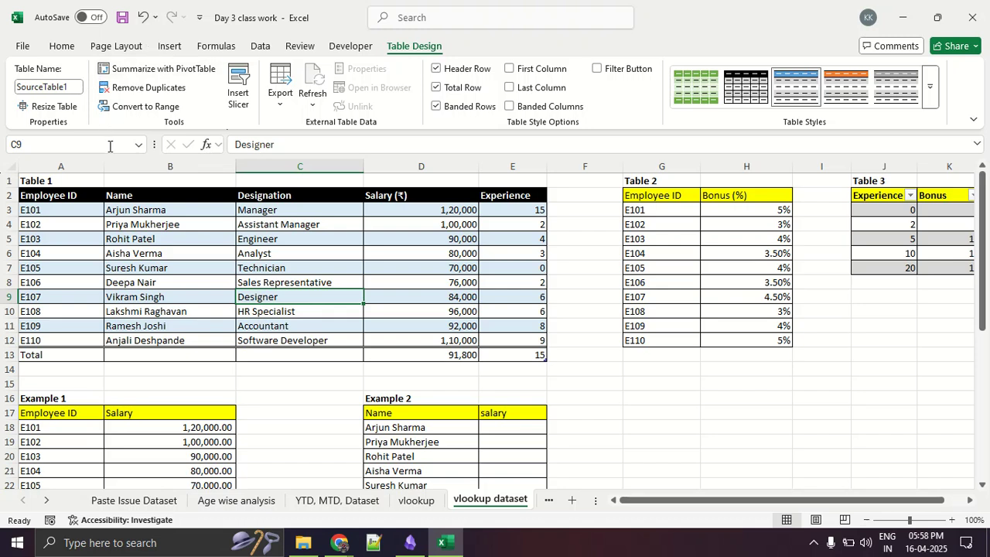
- Insert the VLOOKUP function in B31, the first Name cell of Example 3, by searching for "vlookup"
scroll(192, 247, "down", 5)
scroll(191, 247, "down", 3)
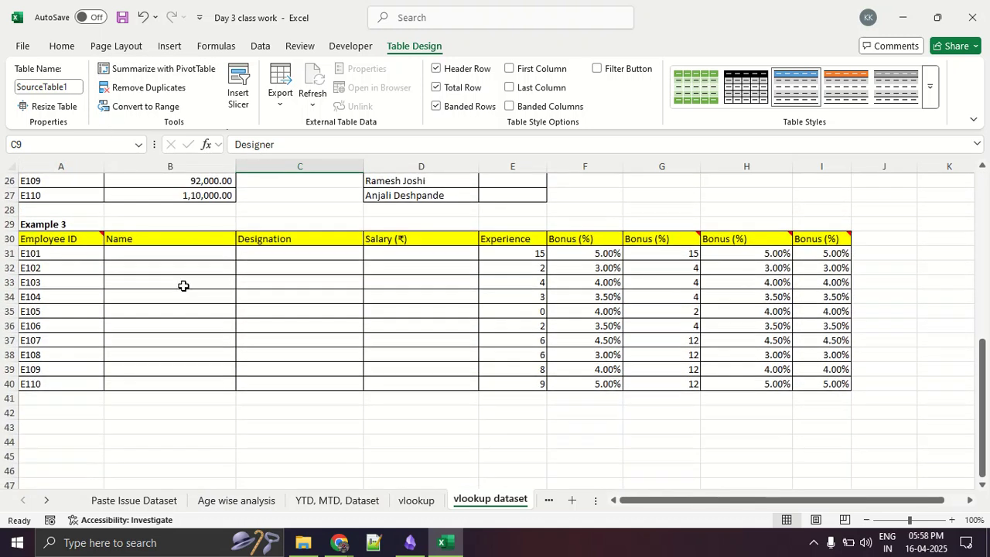
left_click(178, 254)
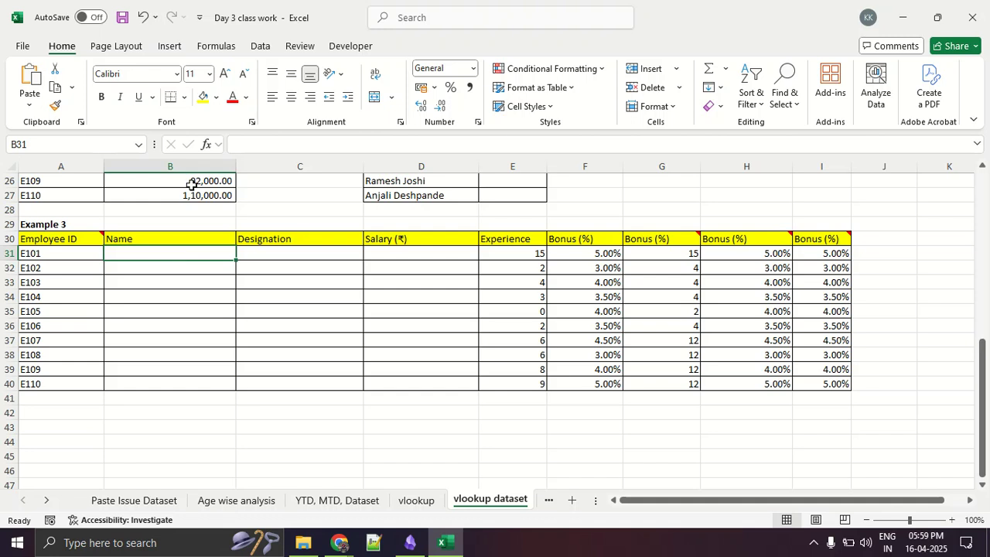
left_click(217, 46)
left_click(34, 87)
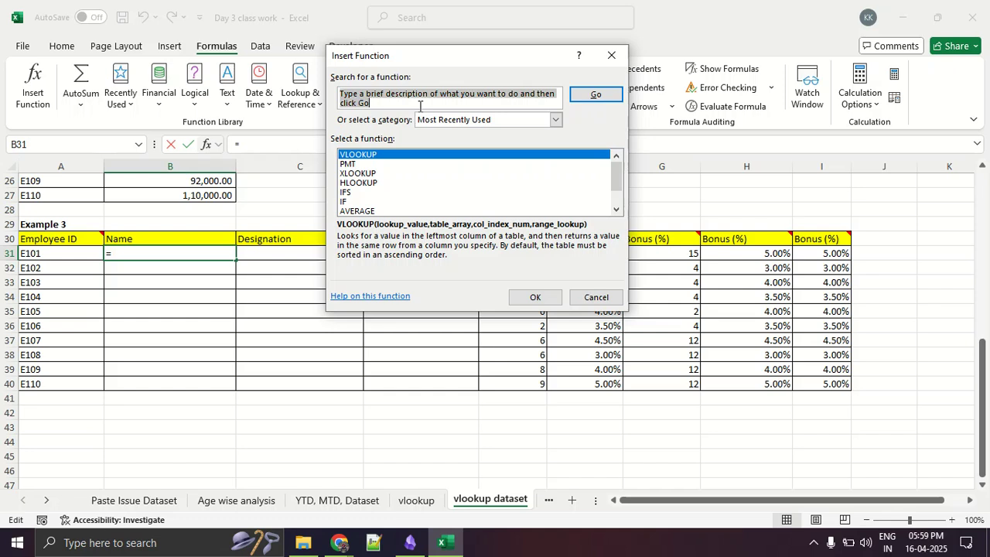
type("vlookup")
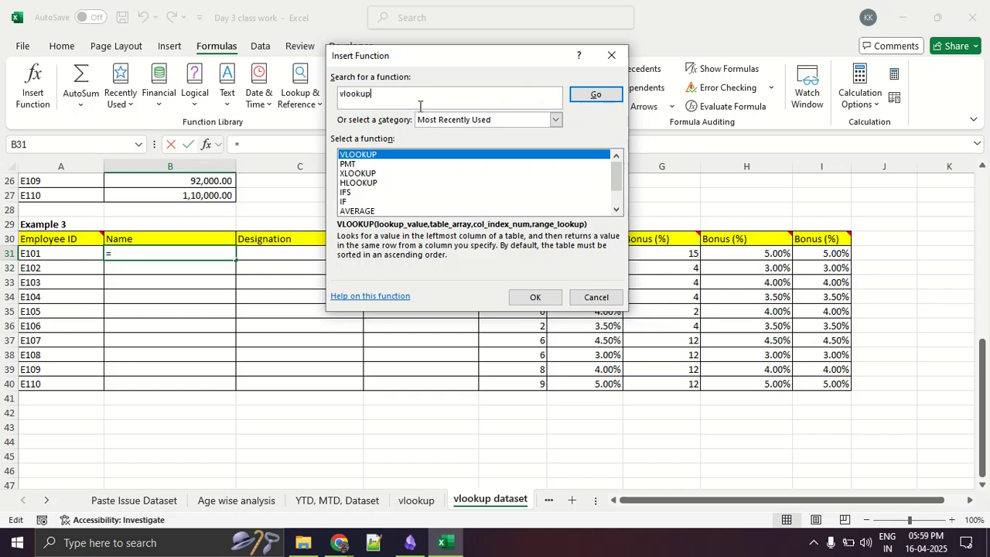
key("Return")
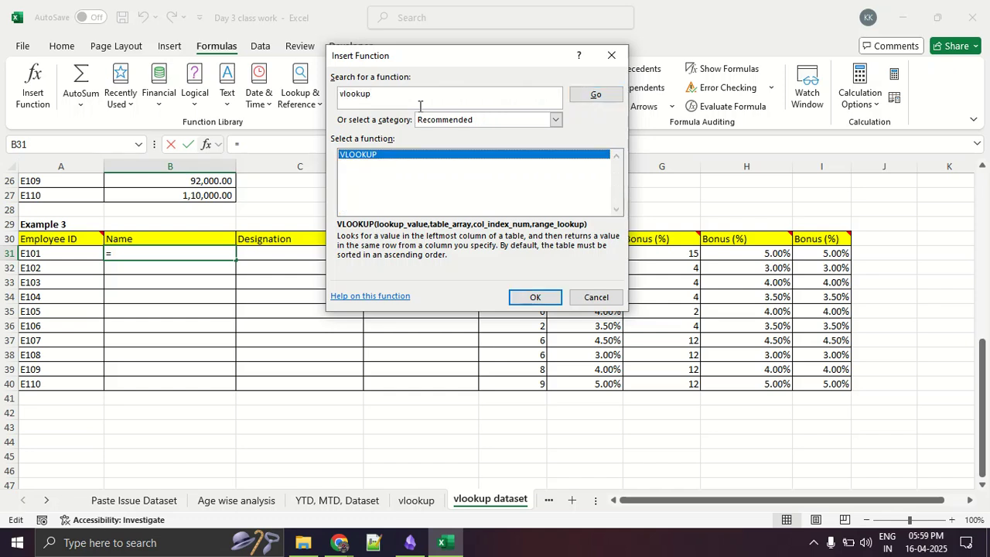
left_click(541, 298)
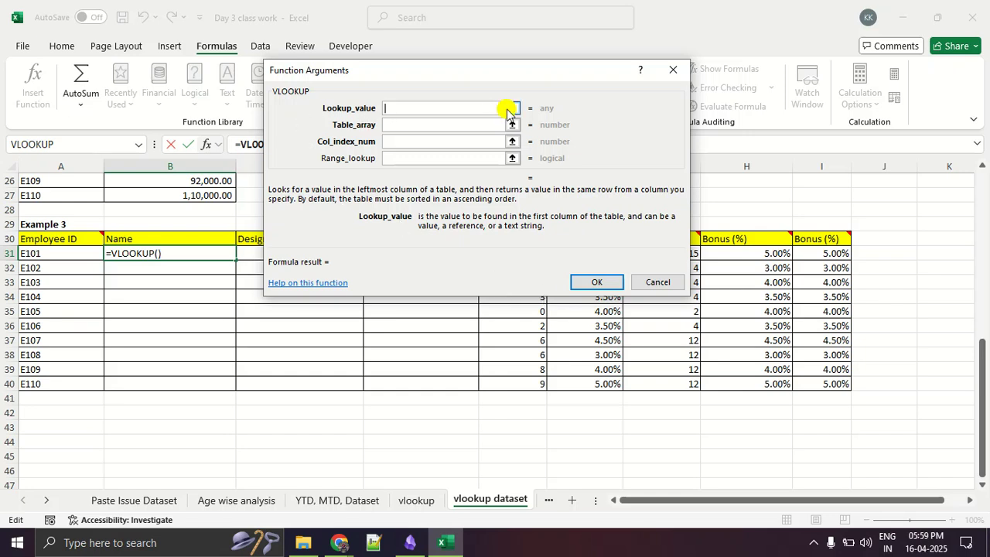
- Set VLOOKUP's lookup value to A31, the first employee ID in Example 3
left_click(512, 108)
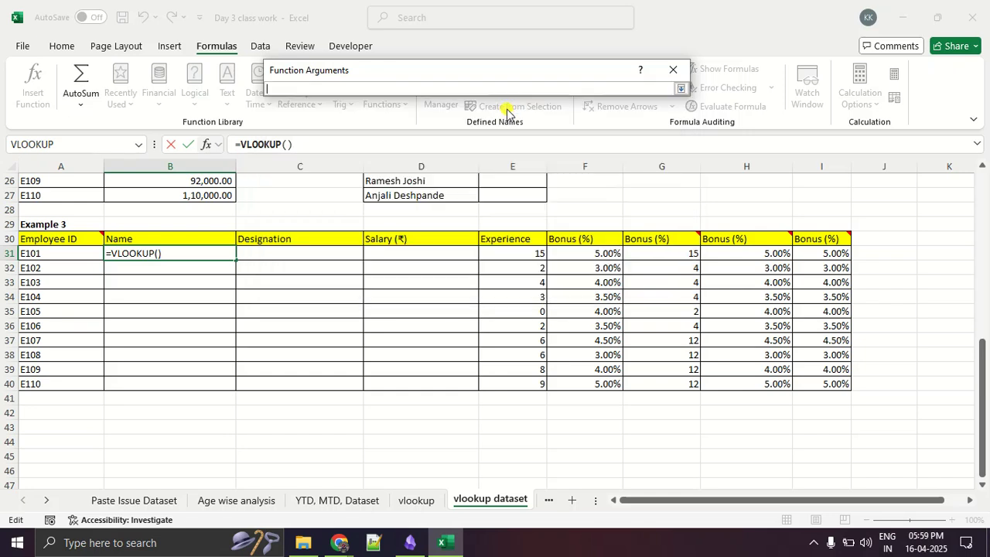
left_click(41, 257)
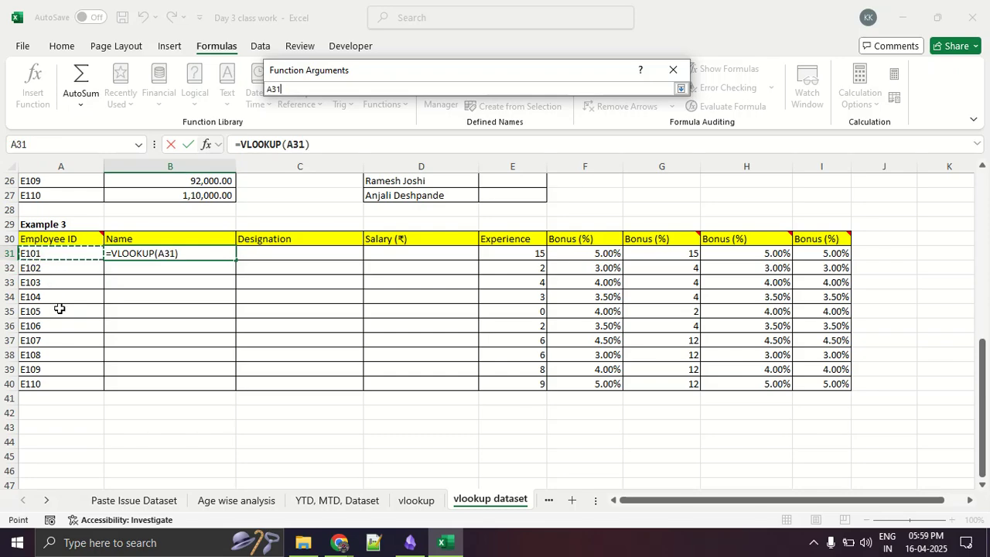
scroll(60, 308, "up", 8)
scroll(59, 308, "down", 8)
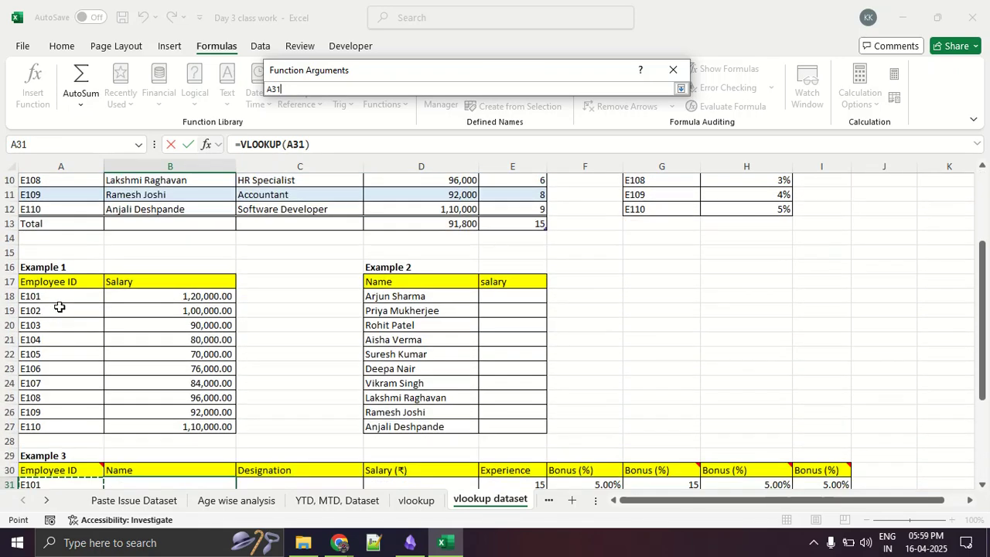
scroll(60, 307, "up", 8)
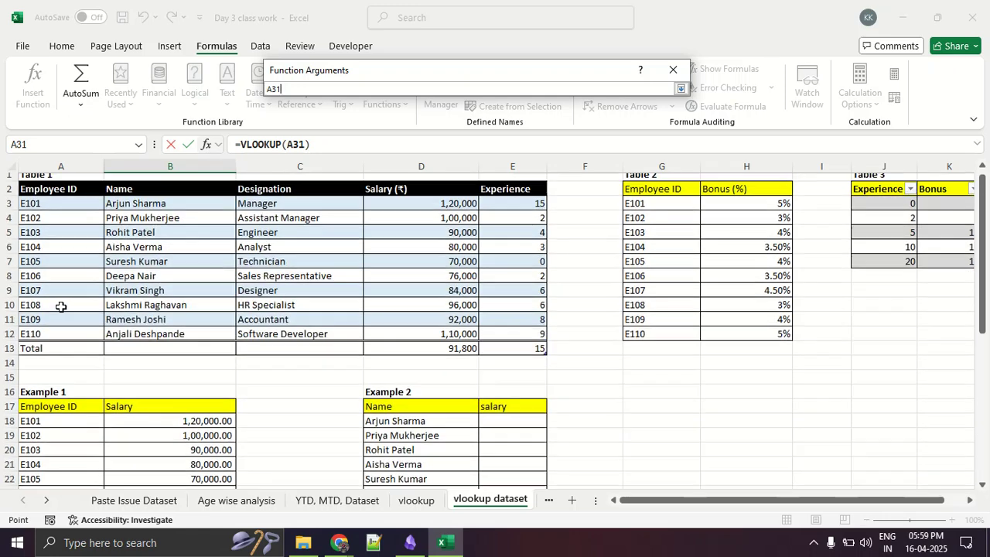
scroll(60, 307, "down", 7)
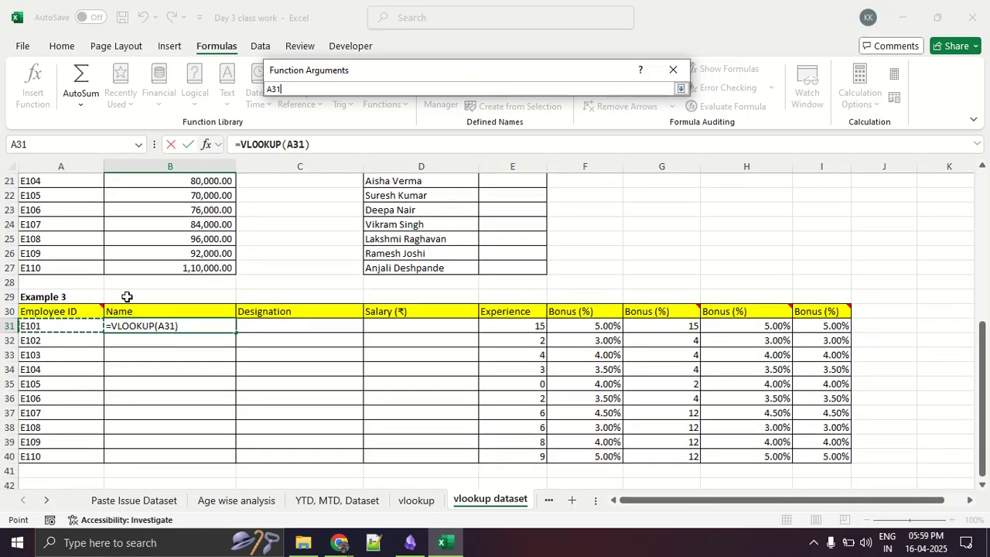
scroll(126, 297, "up", 7)
scroll(77, 277, "down", 7)
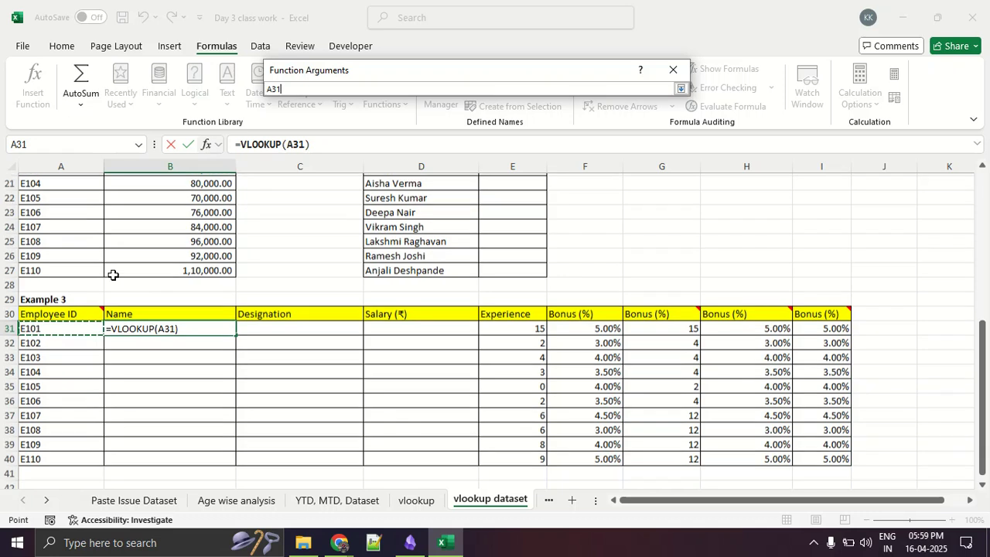
left_click(679, 88)
- Set the table array to Table 1's data rows A3:E12, referenced as SourceTable1
left_click(403, 124)
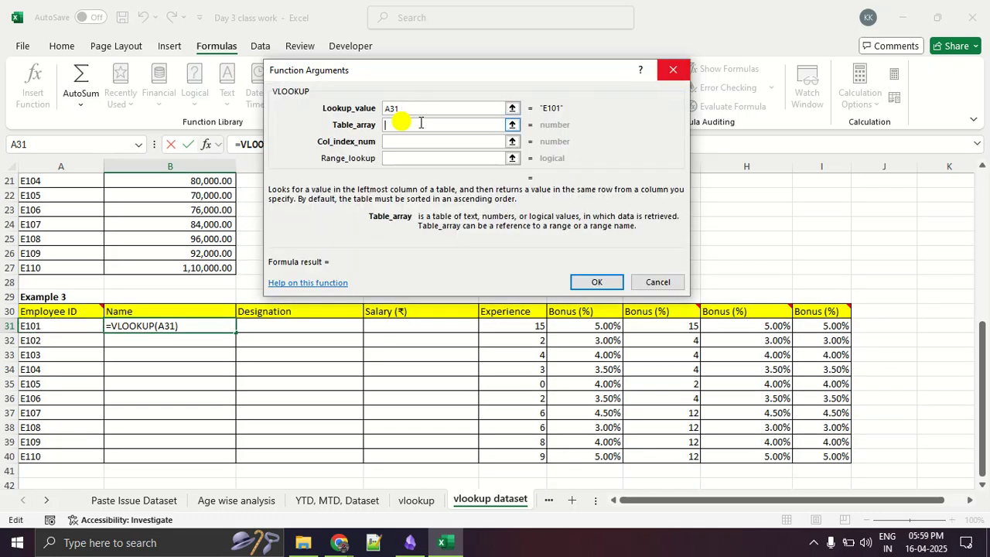
left_click(512, 125)
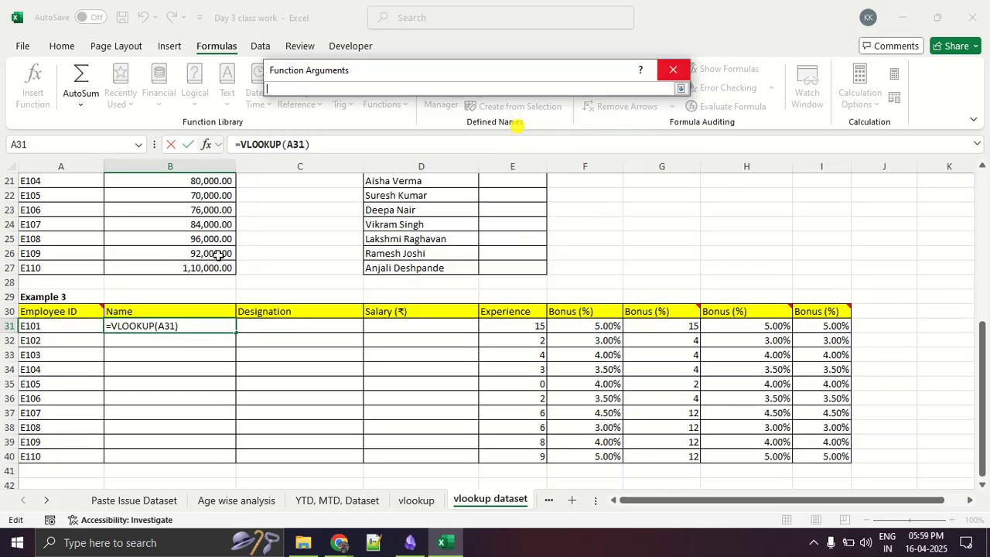
scroll(194, 263, "up", 5)
scroll(190, 268, "up", 2)
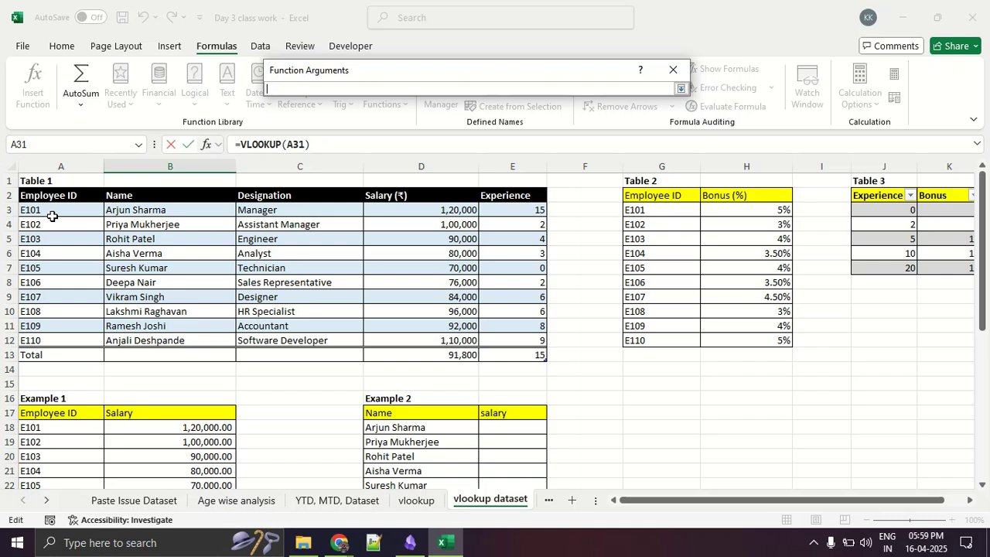
left_click_drag(52, 215, 534, 345)
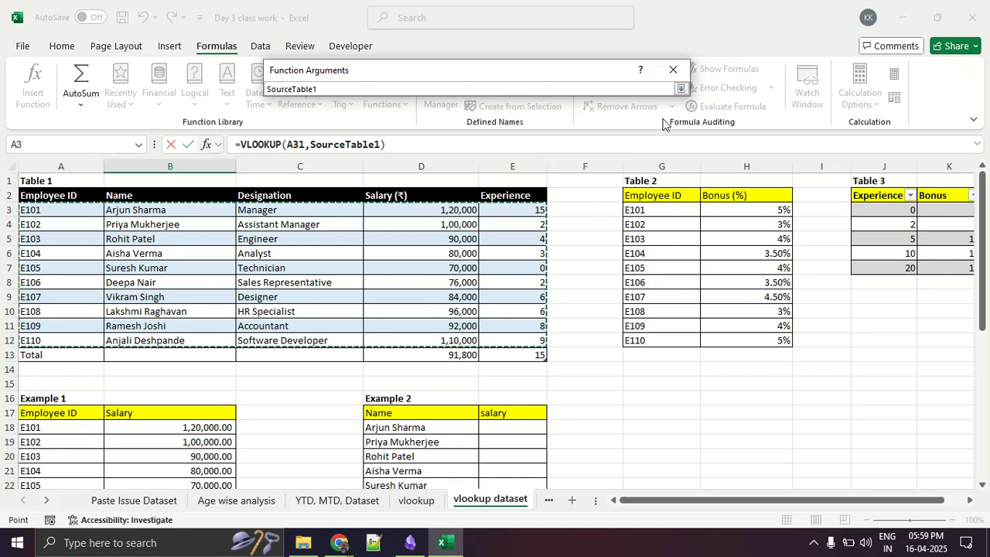
left_click(682, 89)
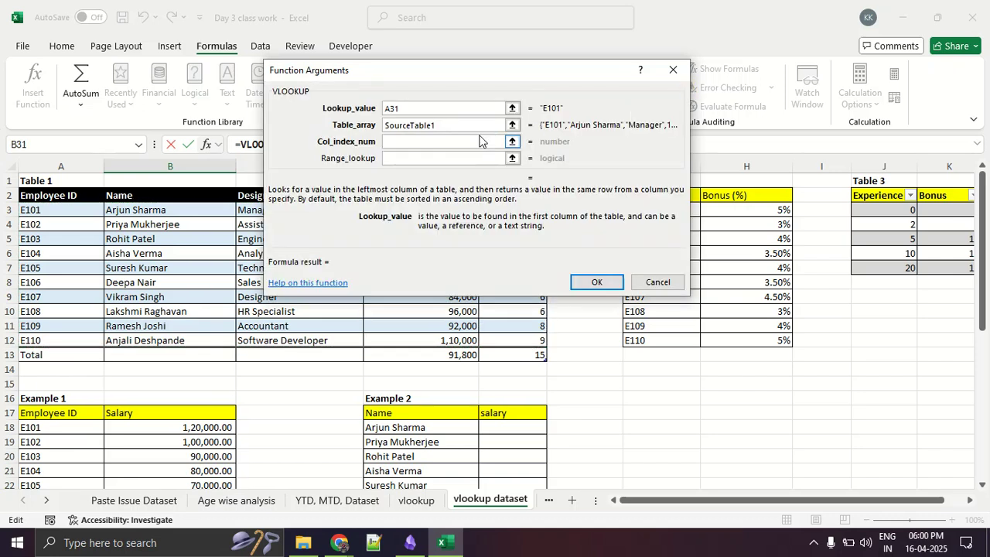
- Number Table 1's columns 1 to 5 in red for the column index, underline the Name column's 2, and clear the drawing
left_click(453, 142)
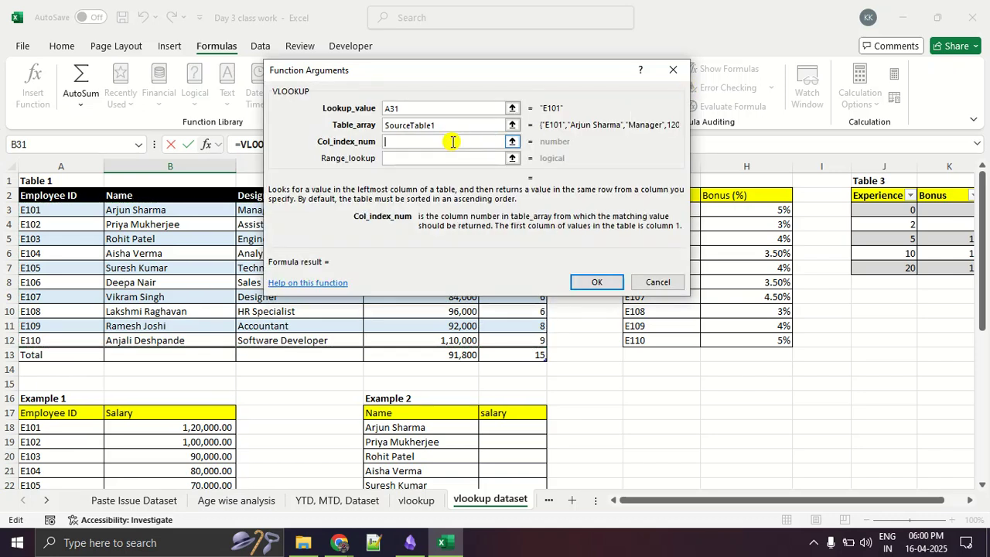
left_click(510, 143)
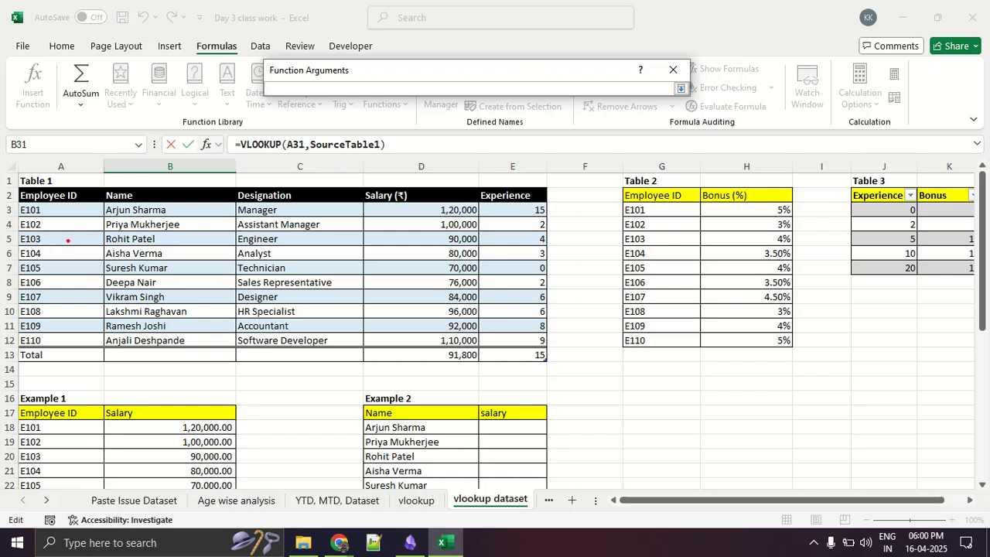
left_click_drag(68, 244, 81, 277)
mouse_move(163, 249)
left_mouse_down()
mouse_move(164, 294)
mouse_move(197, 291)
left_mouse_up()
mouse_move(259, 260)
left_mouse_down()
mouse_move(310, 303)
mouse_move(246, 298)
left_mouse_up()
mouse_move(412, 255)
left_mouse_down()
mouse_move(444, 294)
mouse_move(442, 316)
left_mouse_up()
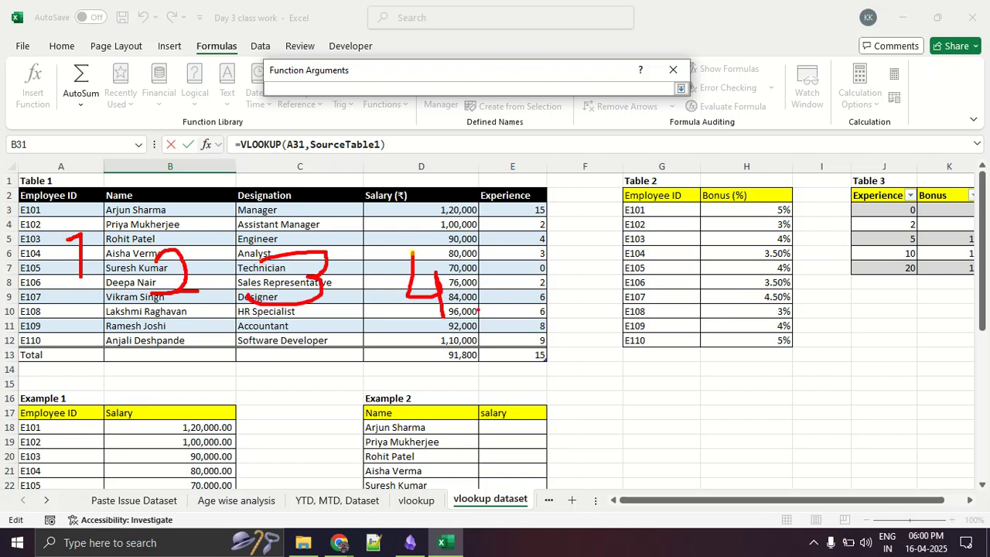
left_click_drag(526, 250, 517, 296)
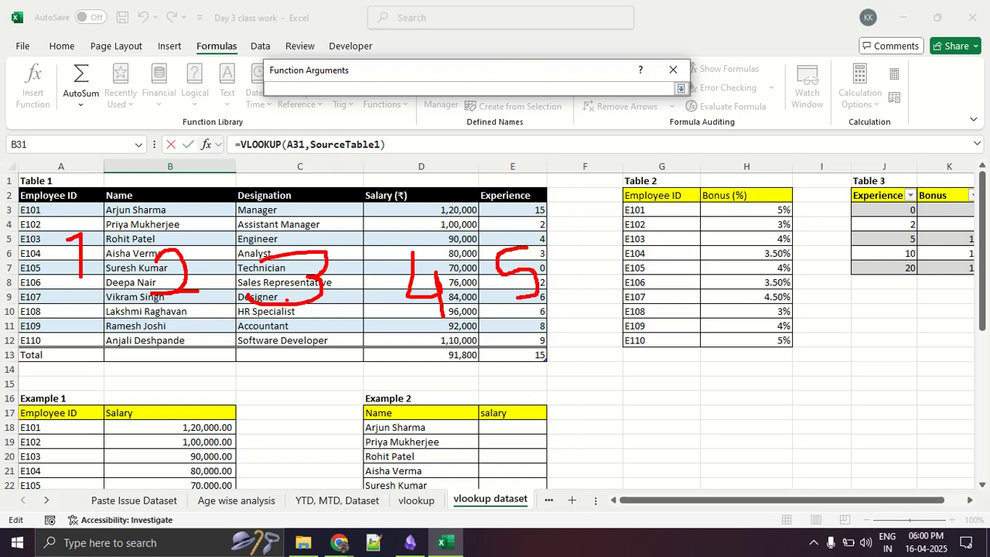
left_click_drag(103, 203, 154, 211)
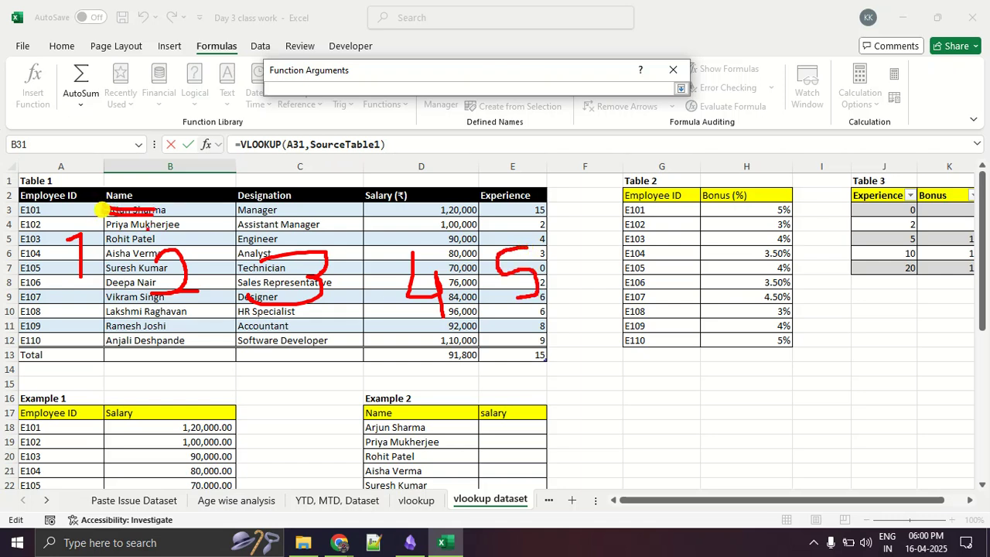
left_click_drag(234, 307, 128, 305)
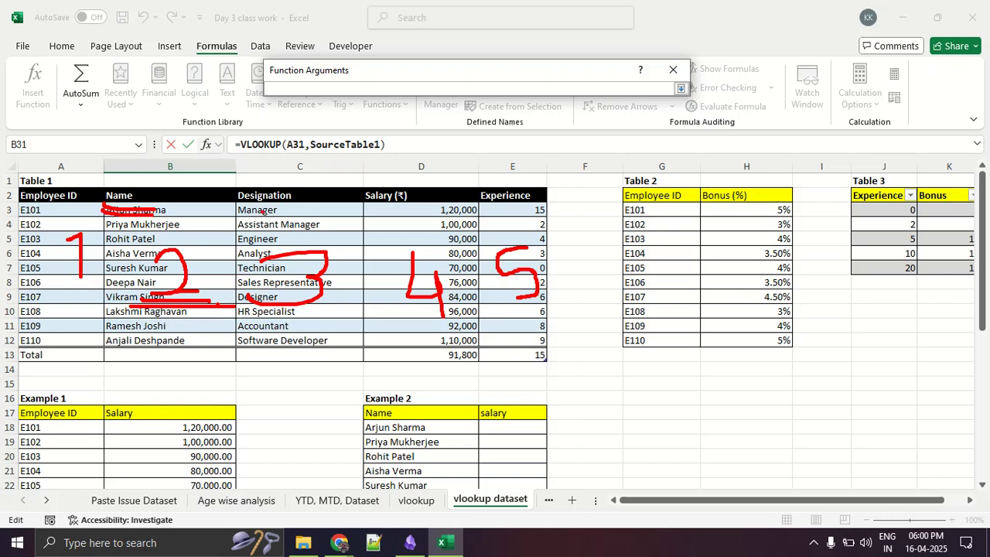
key("Escape")
- Set the column index number to 2 and complete the B31 formula with the range lookup left blank
left_click(285, 89)
type("2")
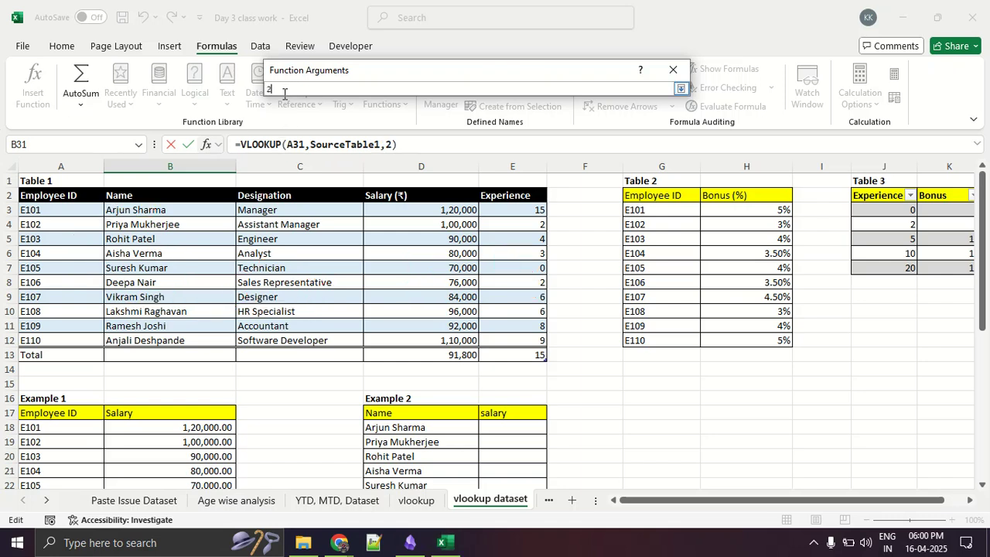
left_click(680, 89)
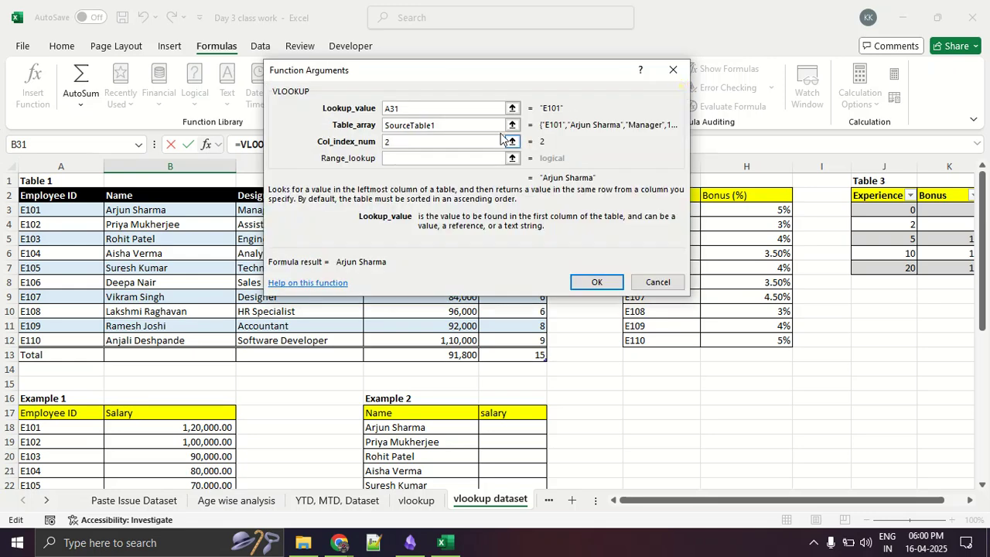
left_click(597, 283)
- Fill the Name formula from B31 down to B40 in Example 3 and inspect the copied formula in B38
scroll(341, 310, "down", 2)
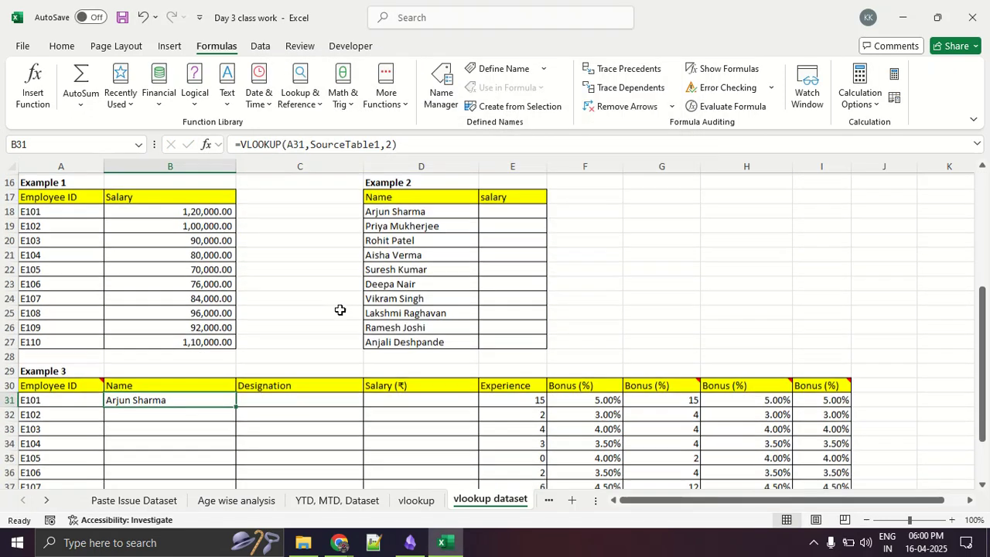
scroll(225, 312, "down", 2)
scroll(223, 297, "down", 2)
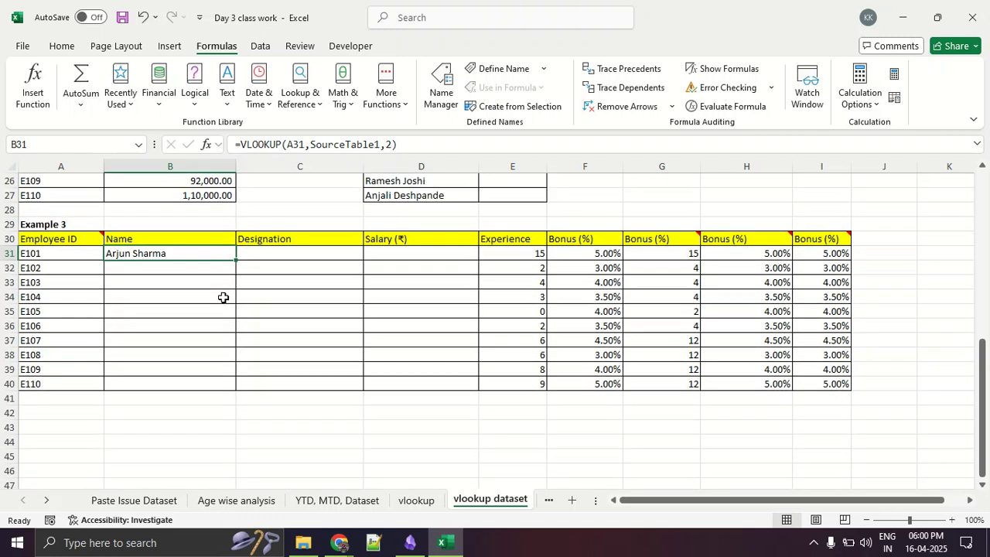
double_click(235, 260)
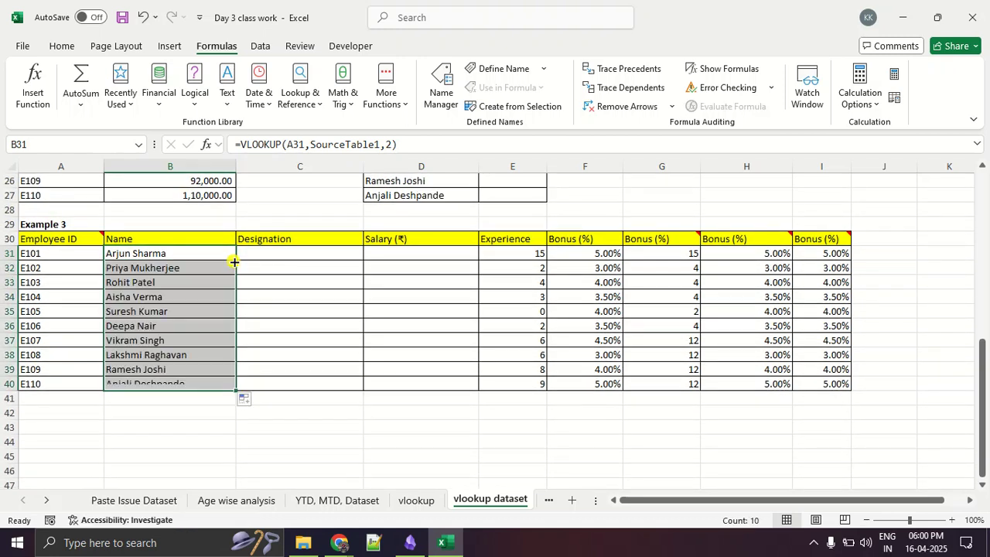
left_click(208, 407)
left_click(206, 352)
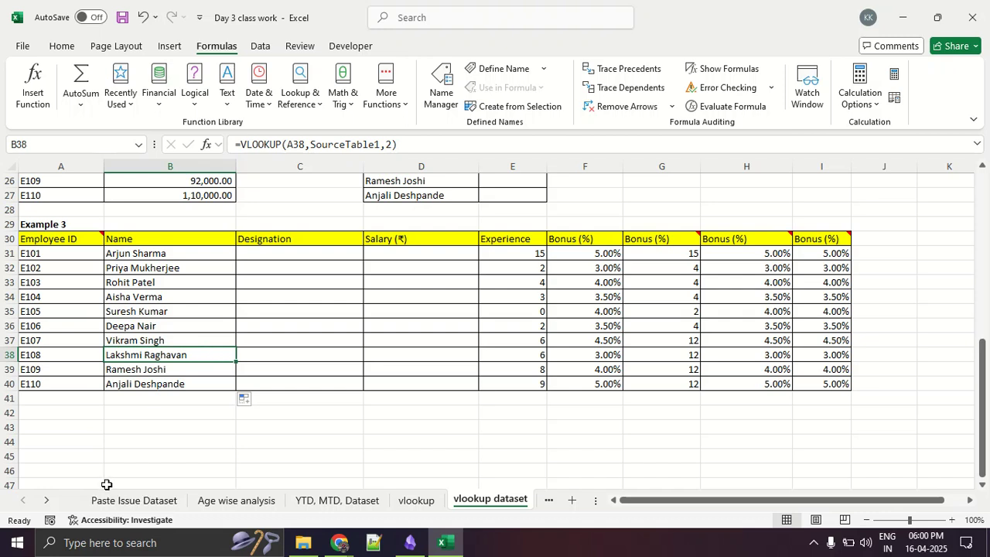
- Switch to the Google Meet call in Chrome and look through its list of participants
scroll(106, 485, "up", 8)
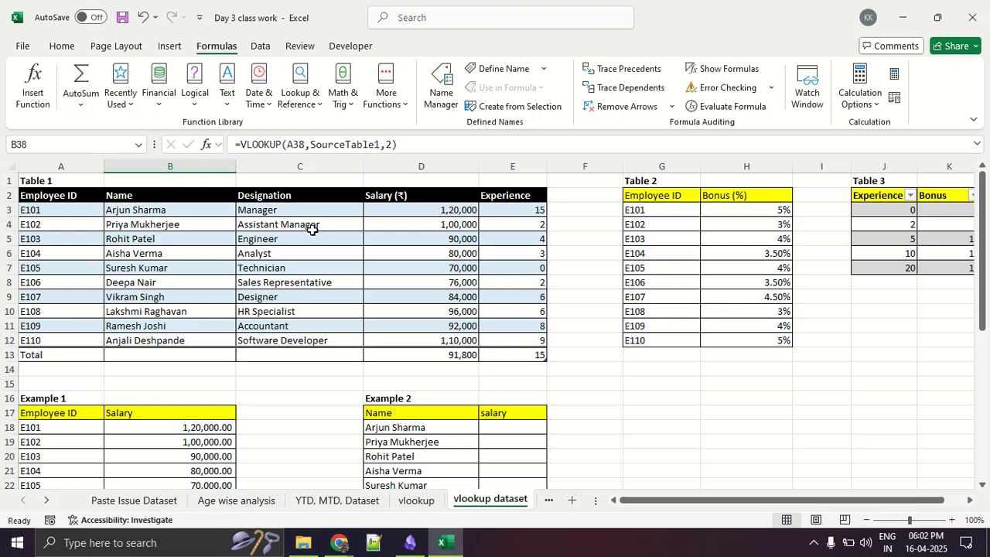
key("alt+Tab")
key("alt+Tab")
key("alt+Tab")
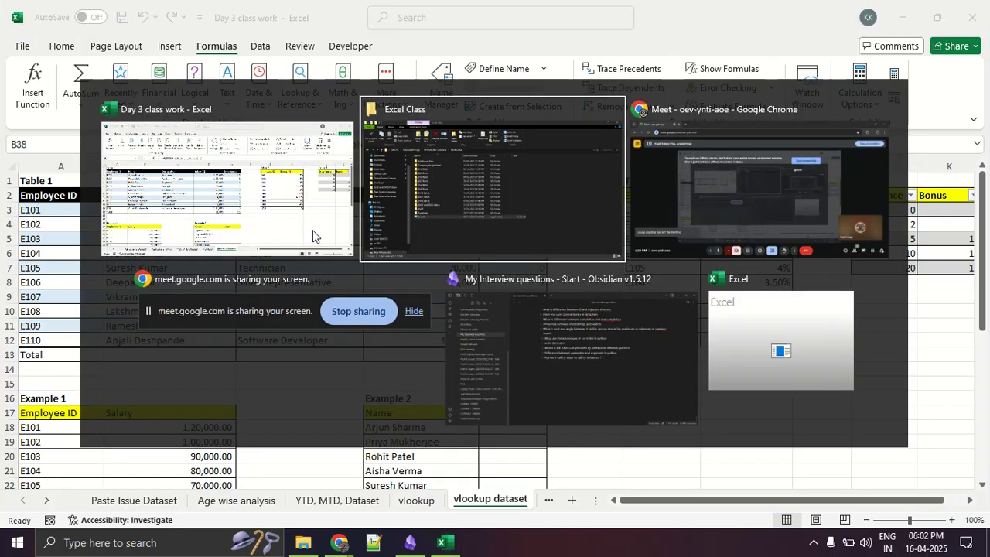
key("alt+Tab")
key("alt+Tab")
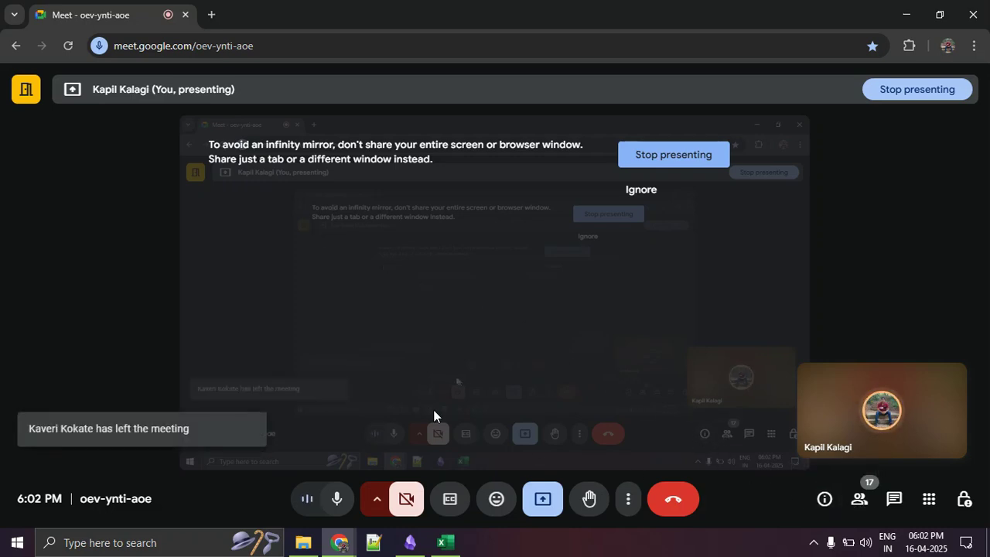
left_click(862, 489)
scroll(877, 348, "down", 6)
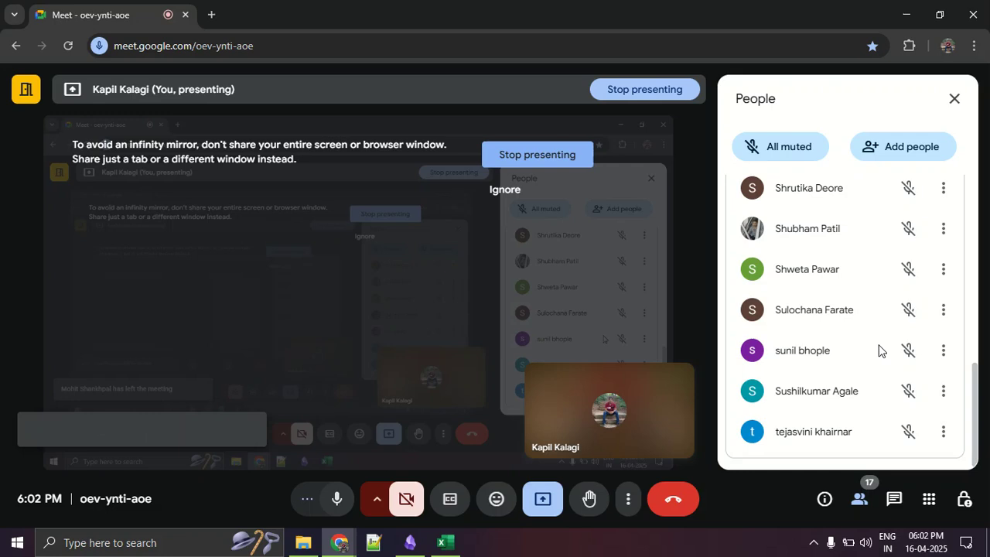
scroll(878, 350, "up", 3)
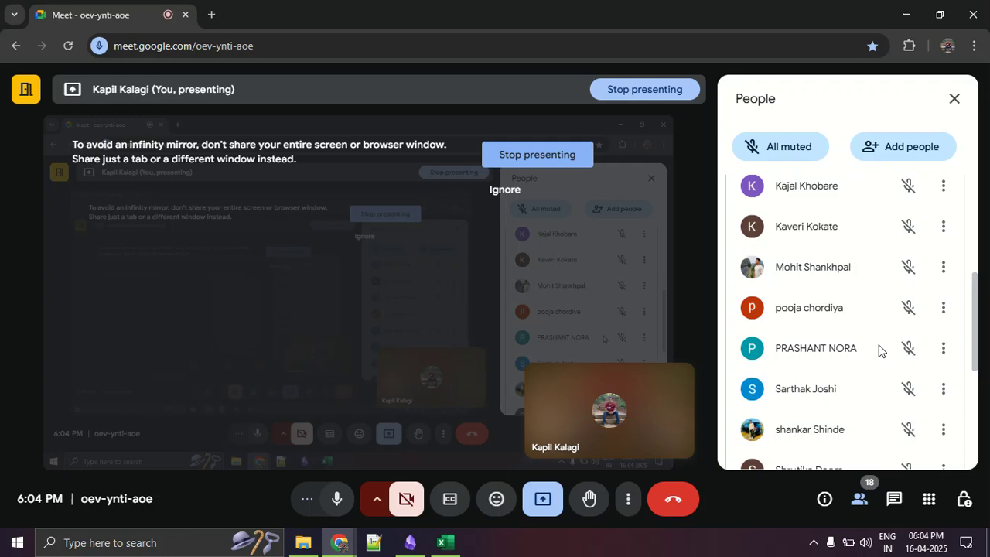
key("alt+Tab")
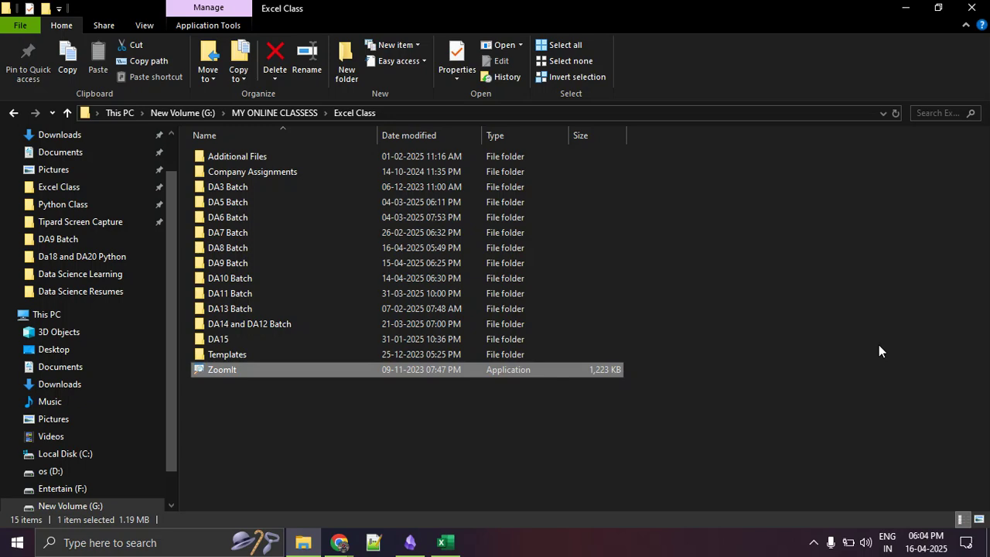
key("alt+Tab")
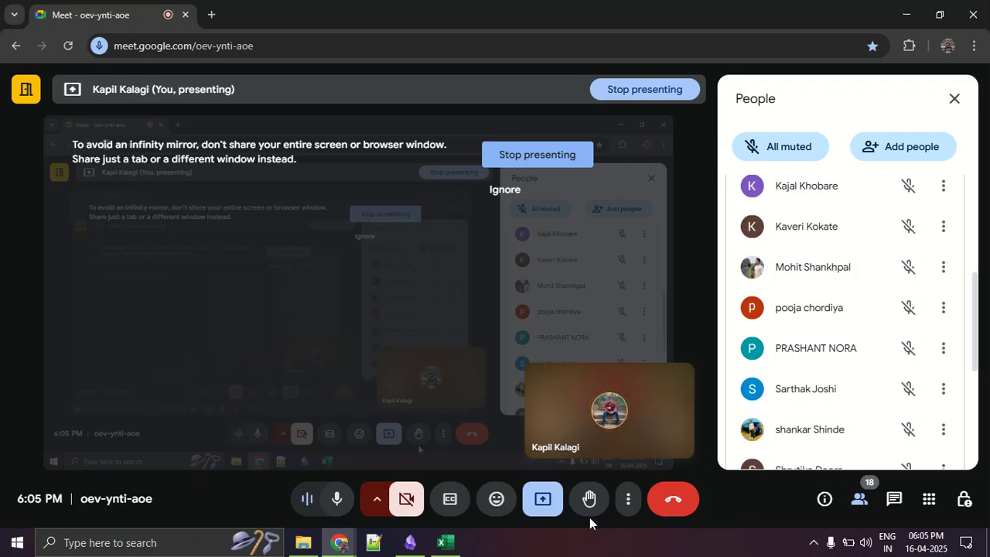
- Close and reopen the meeting's People list and review the contributors
left_click(860, 501)
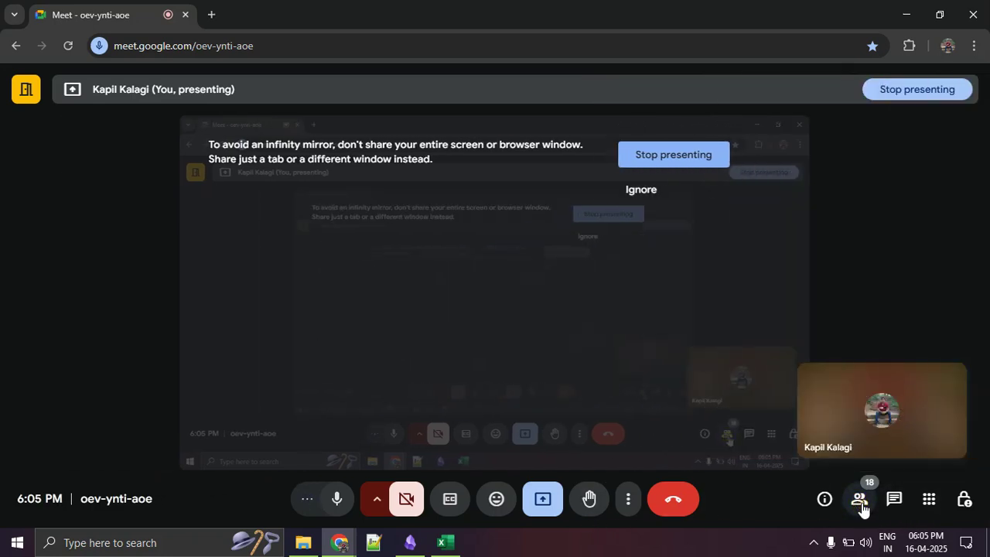
left_click(860, 501)
scroll(883, 271, "down", 3)
scroll(884, 273, "up", 6)
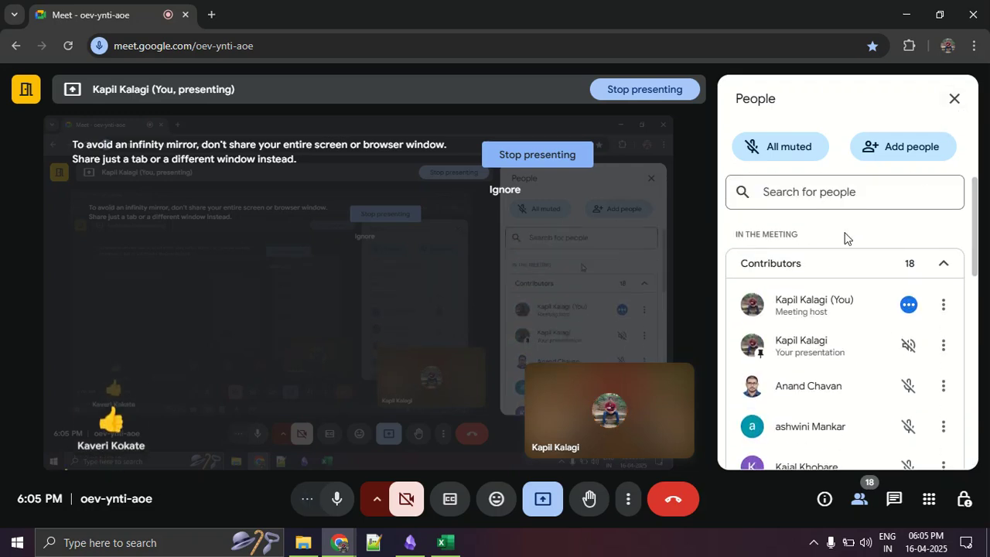
scroll(846, 237, "down", 2)
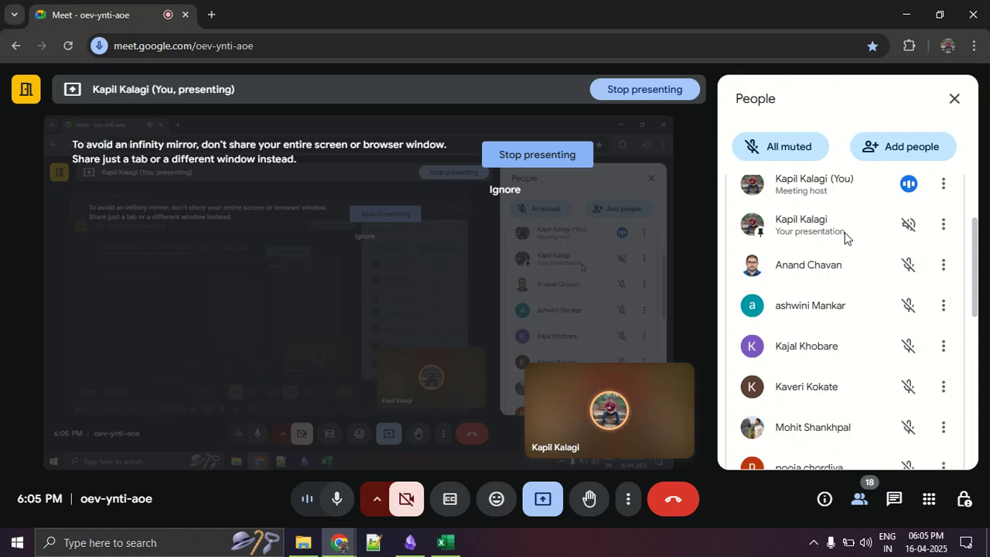
- Show the meeting in full screen and view participants further down the People list
left_click(628, 499)
left_click(688, 228)
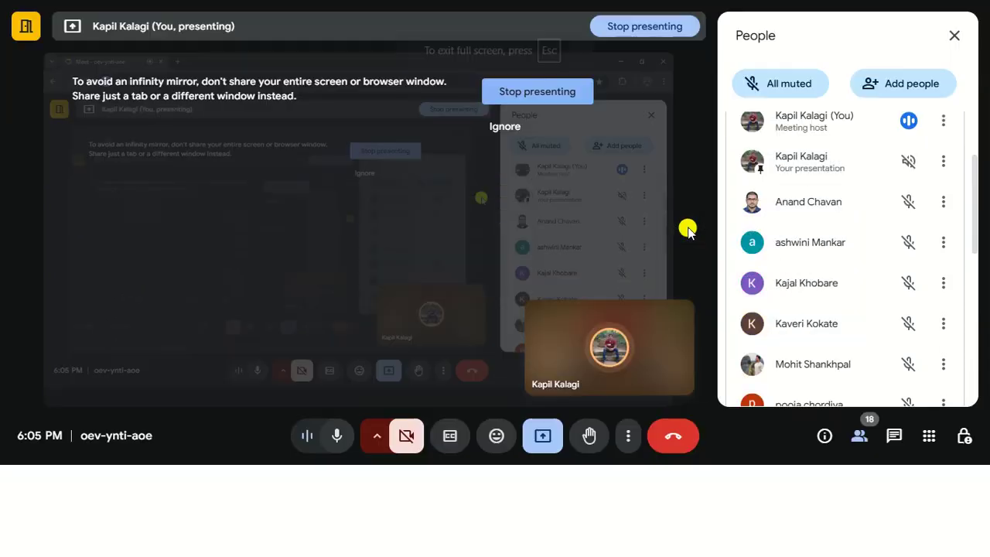
left_click_drag(968, 254, 978, 292)
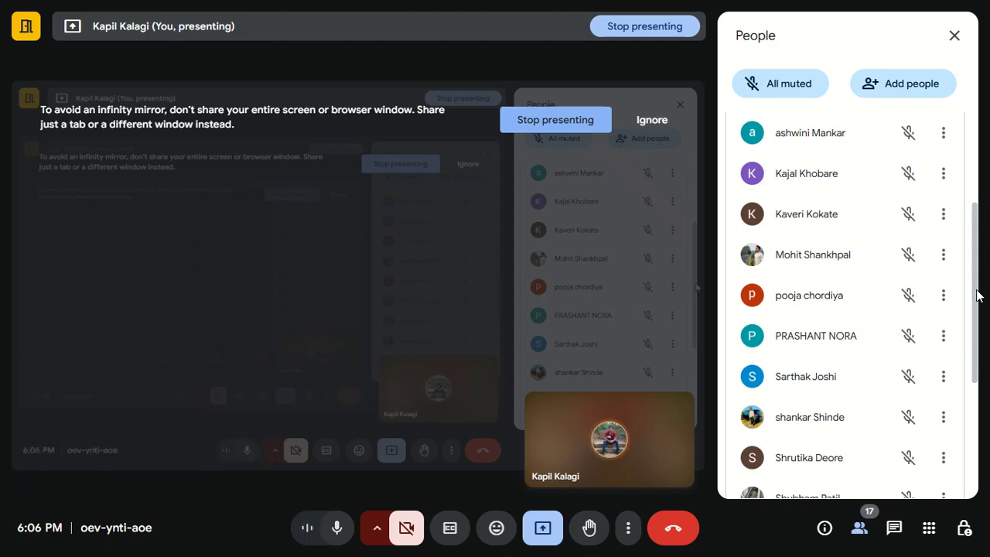
- Review the remaining participants in the People list and leave the meeting's full-screen view
left_click_drag(975, 287, 979, 451)
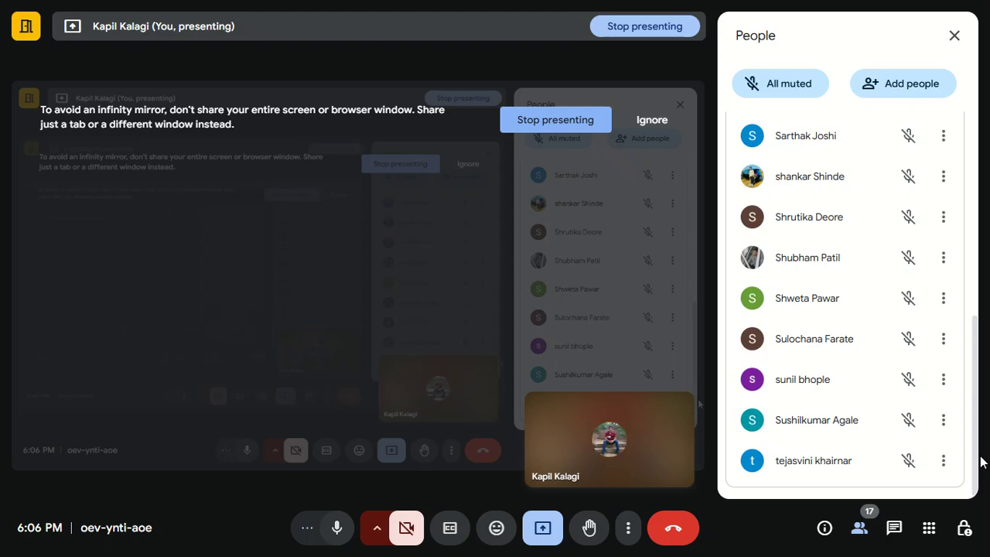
left_click(629, 528)
left_click(673, 265)
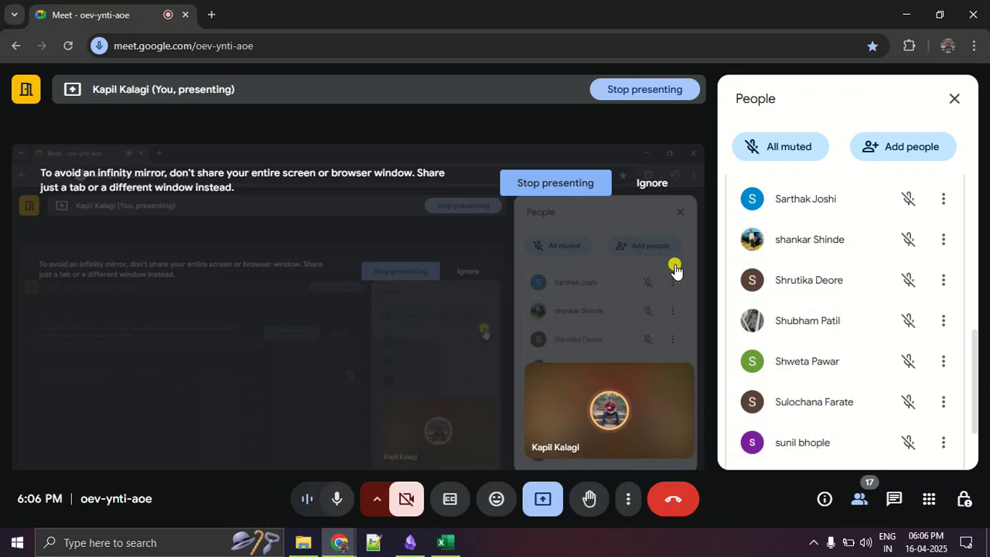
- Switch back to the Day 3 class work workbook in Excel and examine Example 2's Name and salary columns
key("alt+Tab")
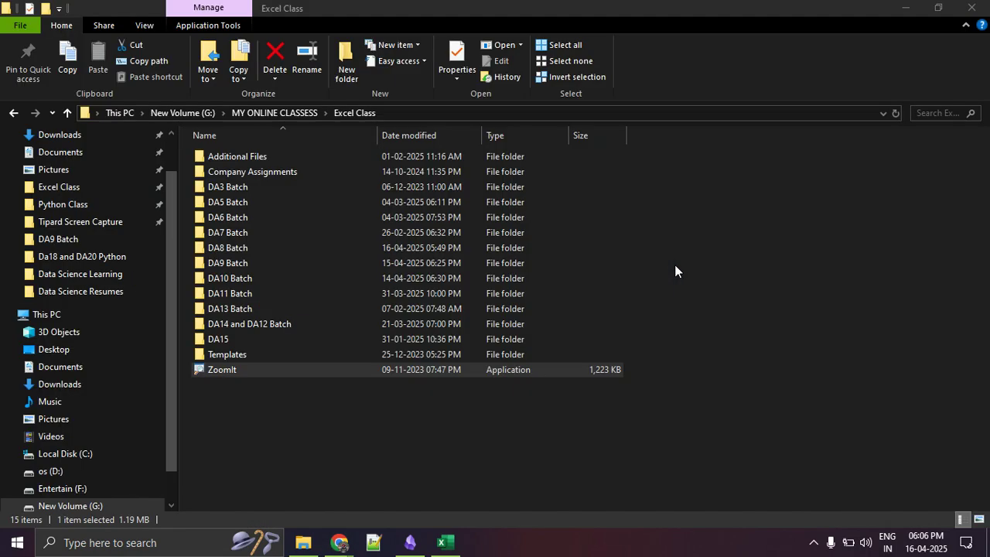
key("alt+Tab")
key("Tab")
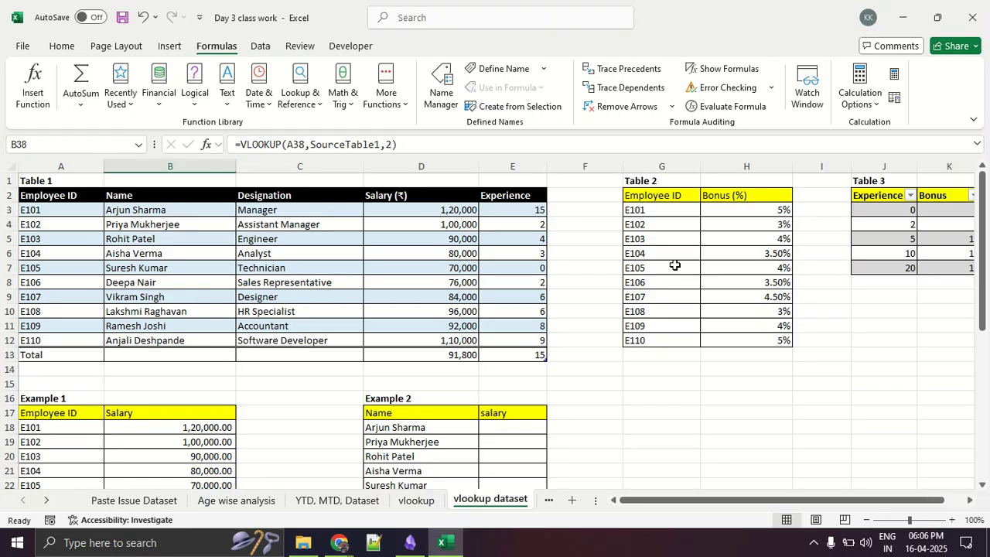
scroll(436, 295, "down", 3)
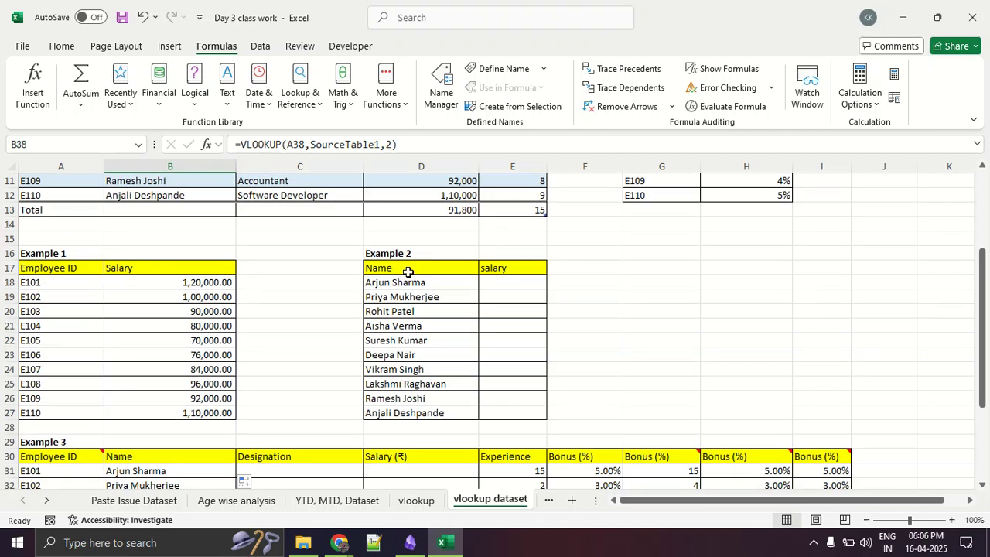
scroll(465, 289, "down", 2)
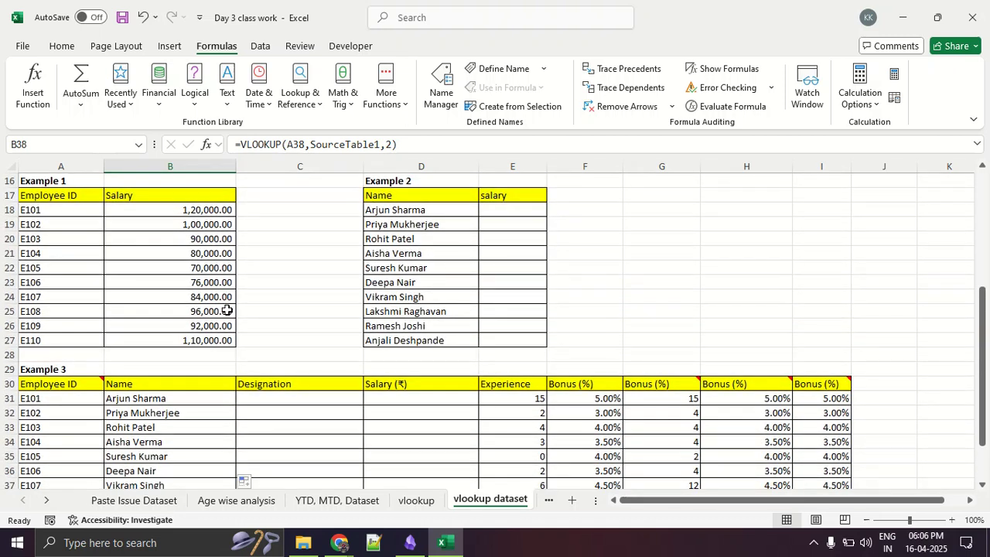
scroll(216, 312, "up", 2)
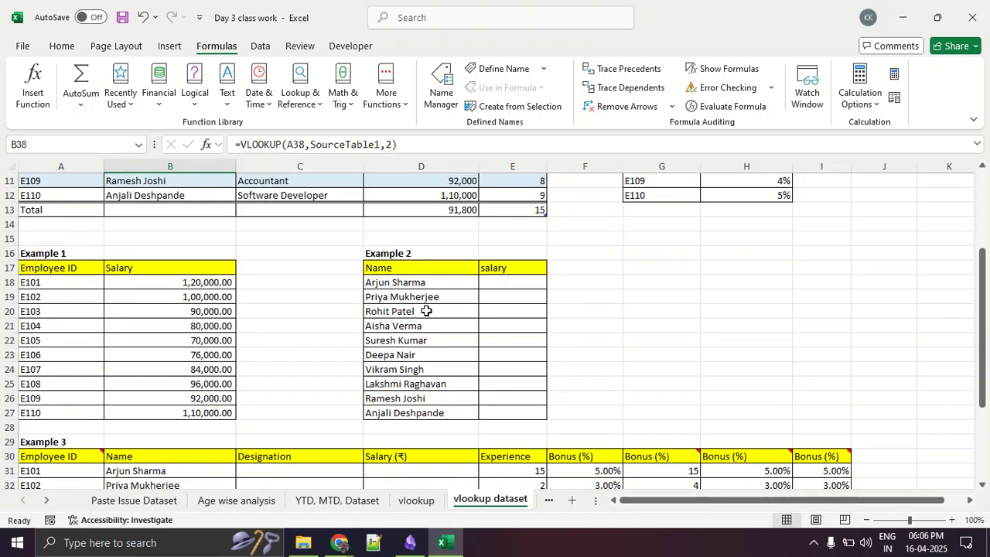
left_click_drag(431, 283, 446, 420)
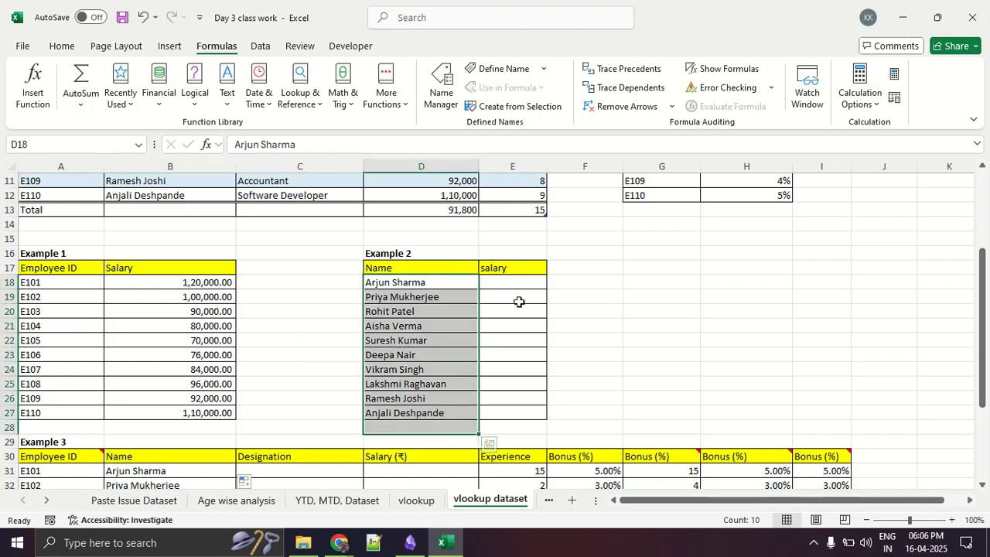
left_click_drag(526, 280, 529, 418)
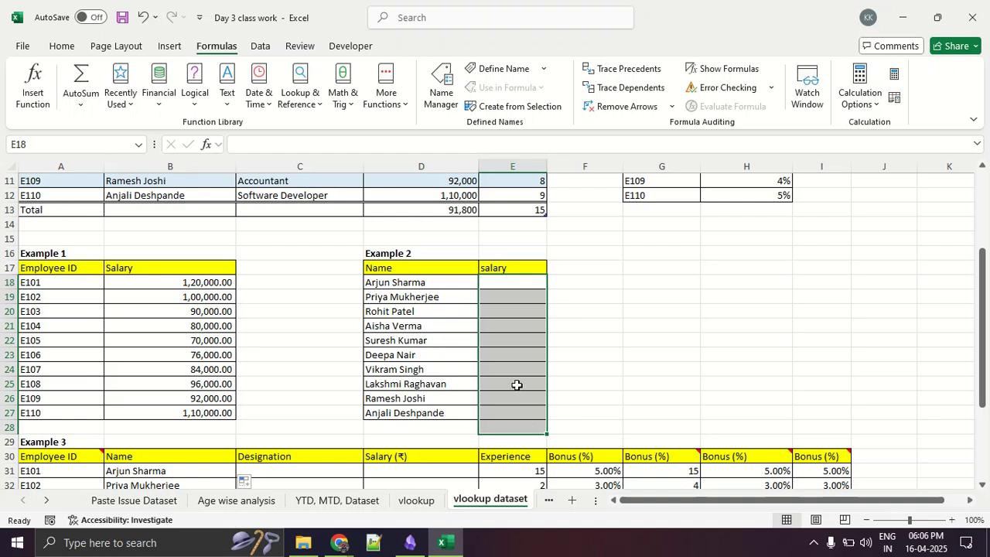
- Examine Table 1's Name and Salary columns and its full data range as the lookup source
scroll(495, 376, "up", 4)
left_click_drag(135, 210, 147, 354)
left_click_drag(443, 207, 454, 338)
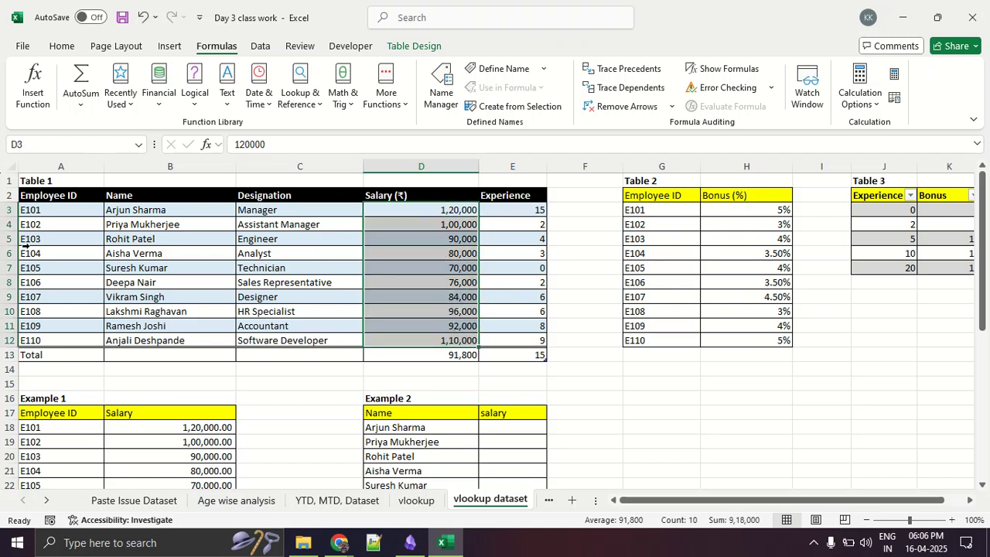
left_click_drag(44, 211, 496, 340)
left_click(270, 327)
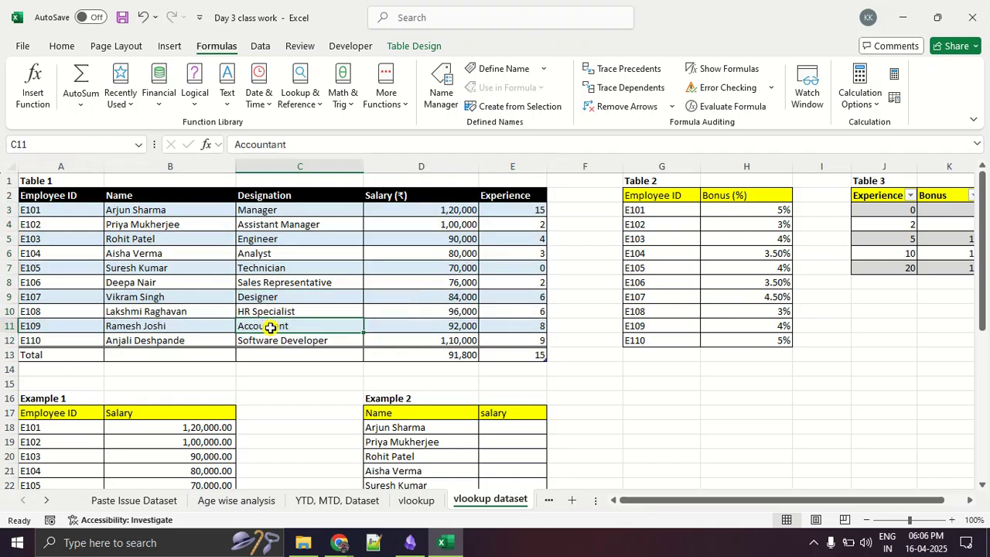
- Start inserting a function in Example 2's first salary cell, E18, and search for vlookup
scroll(404, 348, "down", 3)
left_click(511, 288)
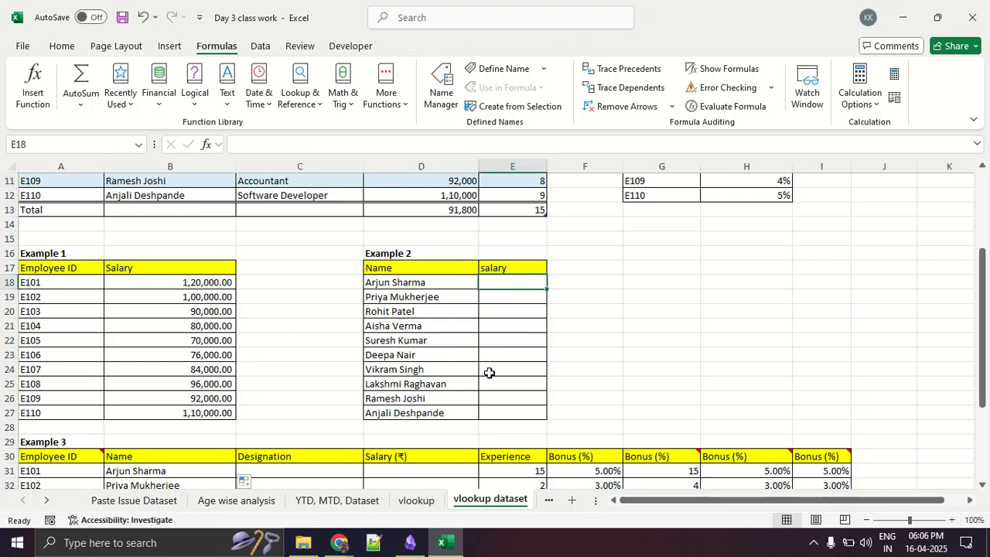
left_click(506, 285)
left_click(215, 46)
left_click(34, 100)
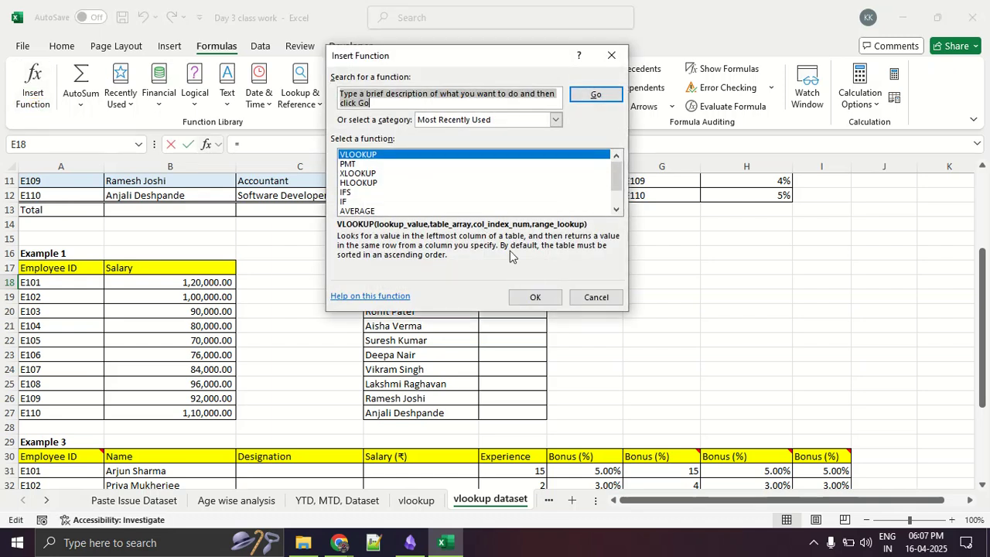
type("vlookup")
key("Return")
- Switch to the Google Meet call in Chrome, check the People list and lower the participant's raised hand
key("alt+Tab")
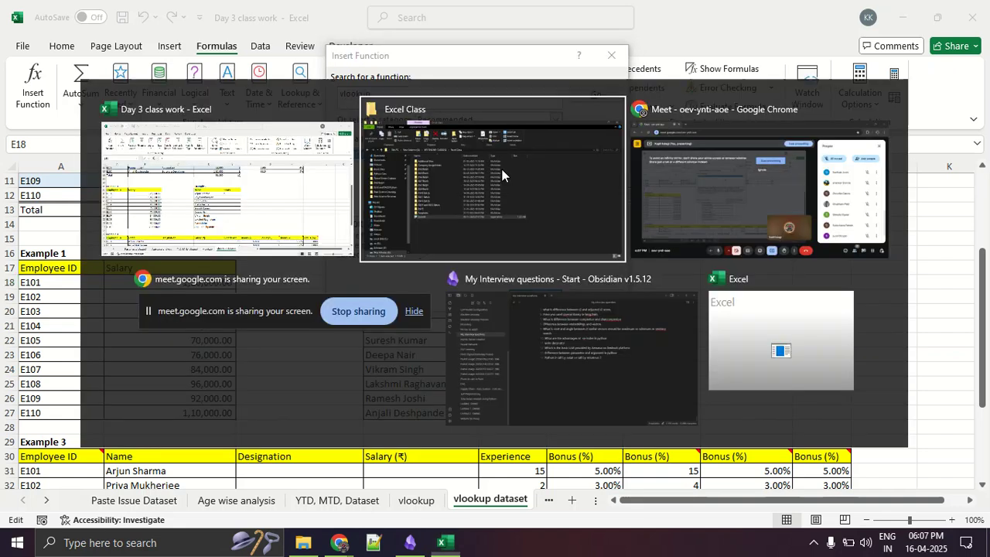
key("alt+Tab")
key("Tab")
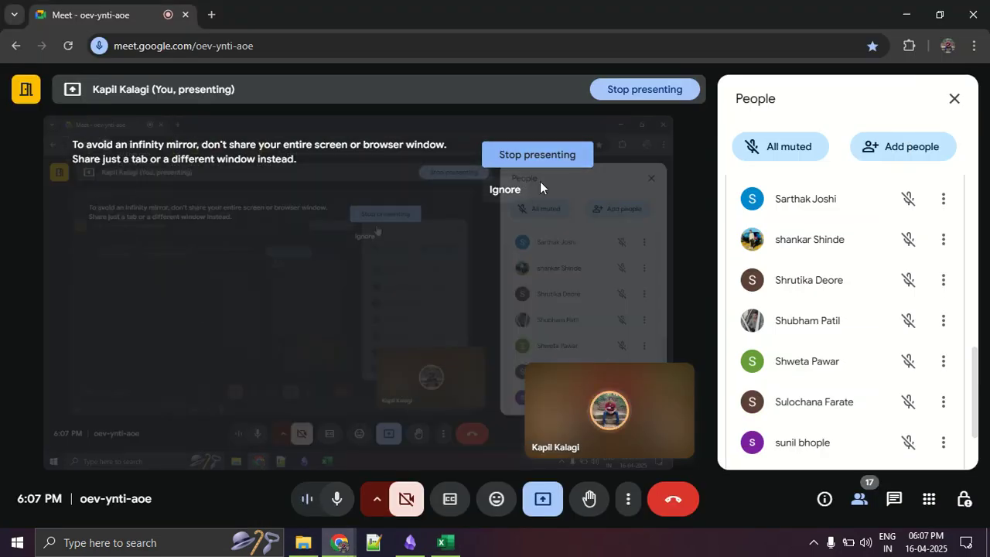
scroll(817, 301, "down", 2)
scroll(818, 302, "up", 5)
scroll(818, 302, "up", 4)
scroll(818, 302, "down", 2)
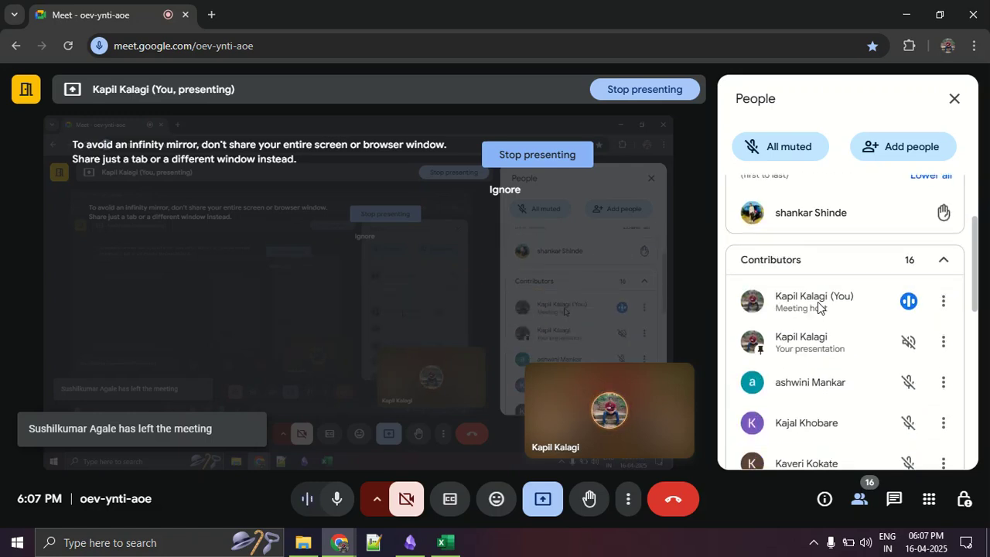
key("alt+Tab")
key("alt+Tab")
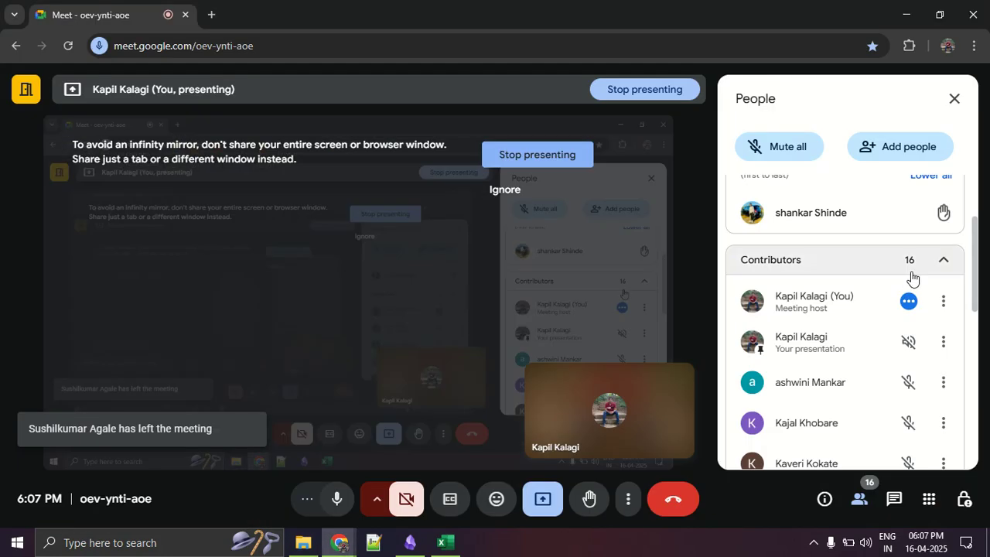
left_click(934, 215)
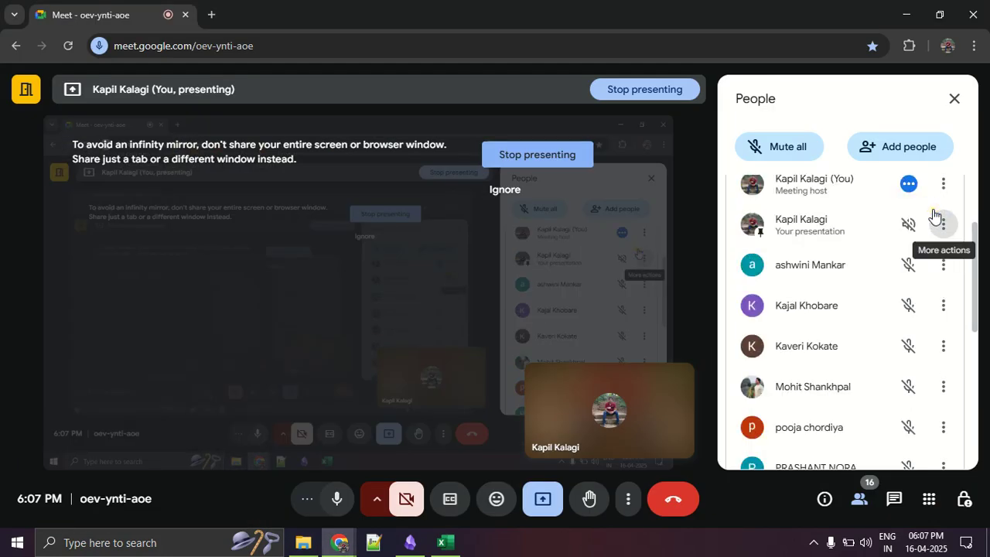
- Return to the Excel workbook, choose VLOOKUP for E18 and set its lookup value to D18
key("alt+Tab")
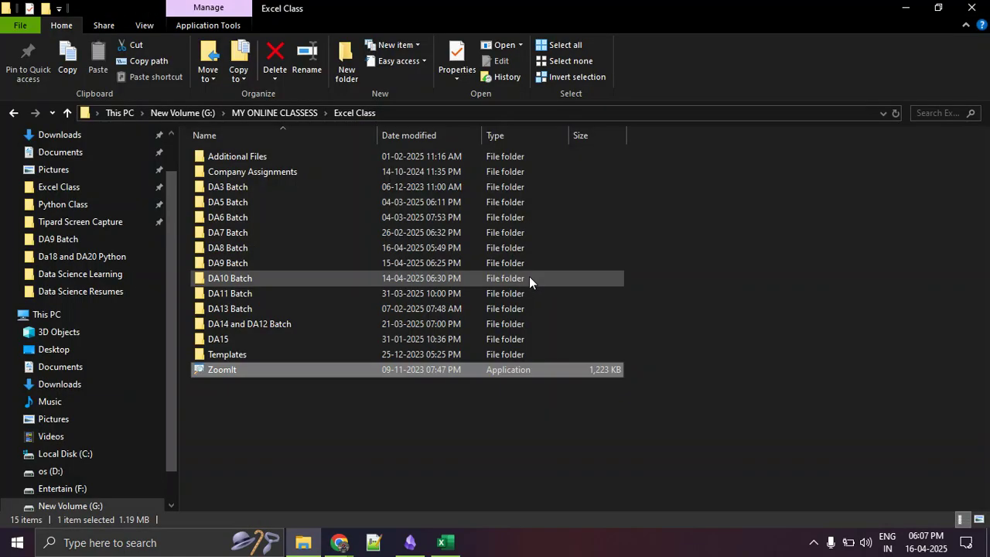
key("alt+Tab")
key("Tab")
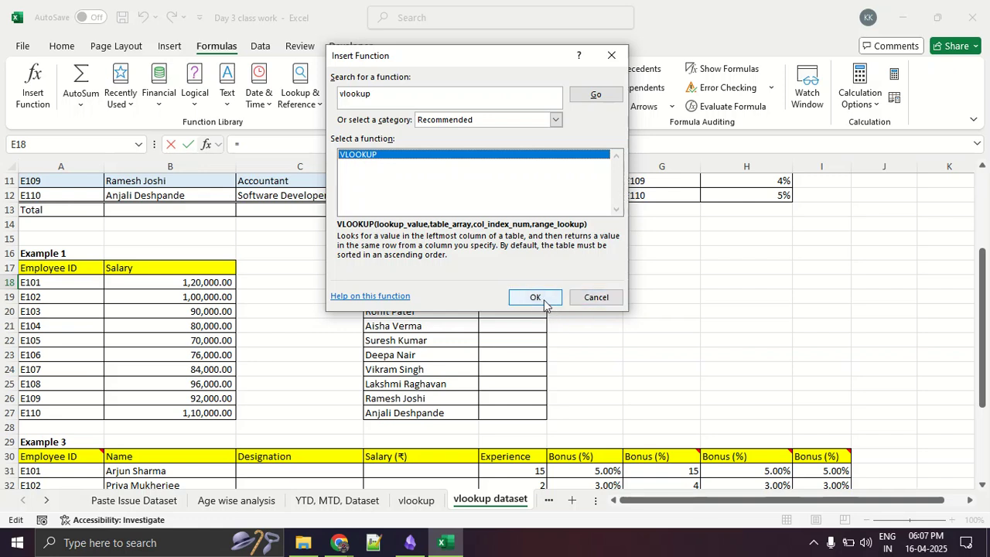
left_click(541, 300)
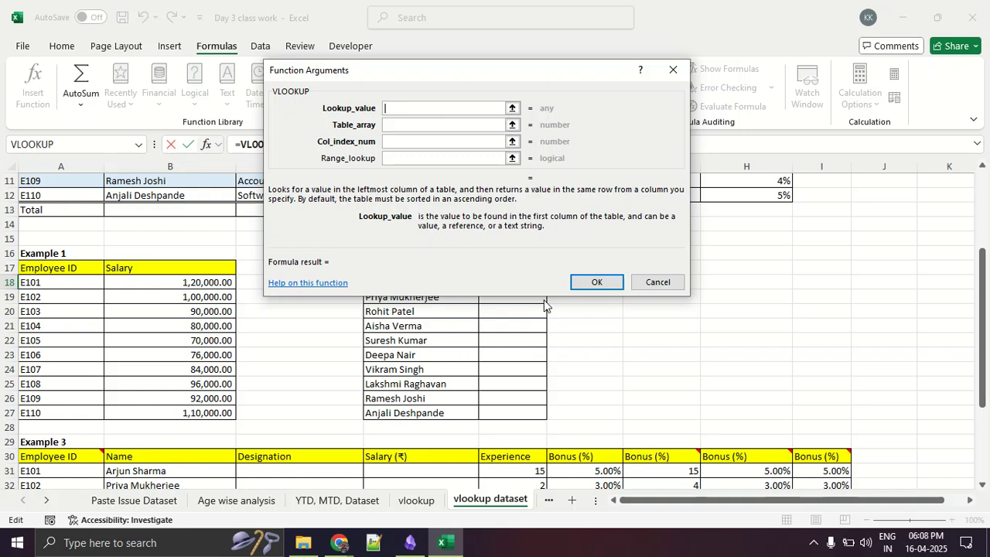
left_click_drag(528, 75, 537, 37)
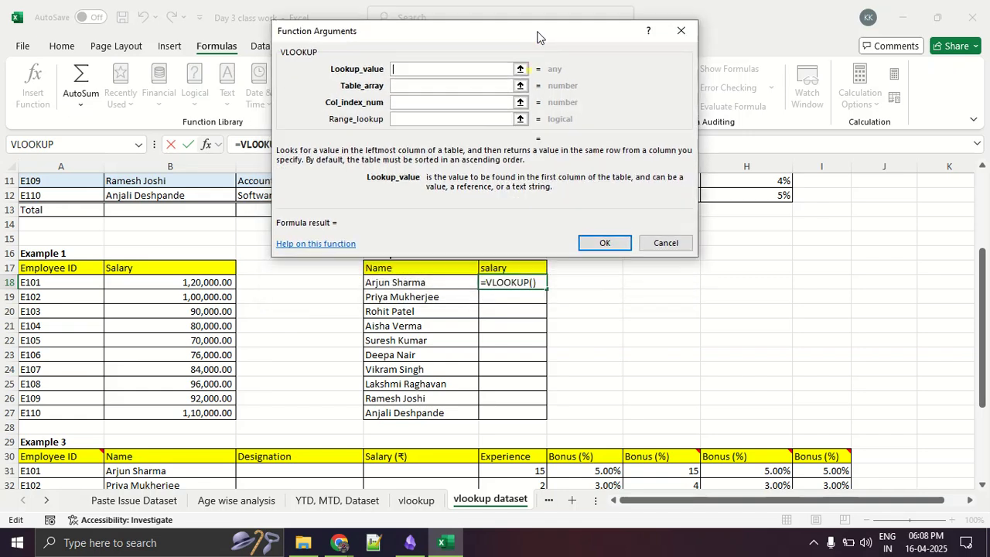
left_click(420, 280)
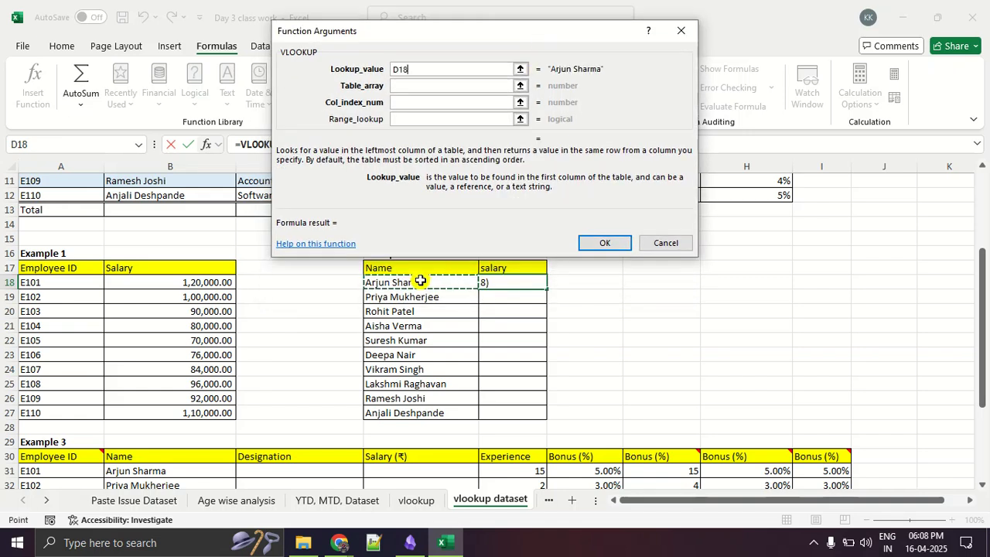
- Set VLOOKUP's table array to Table 1's data range, SourceTable1
left_click(430, 86)
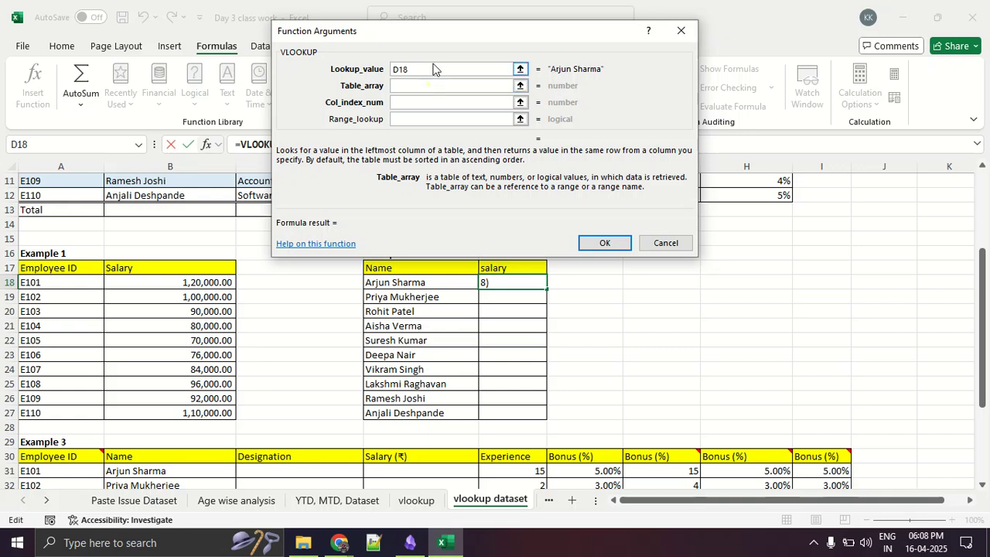
scroll(330, 325, "up", 4)
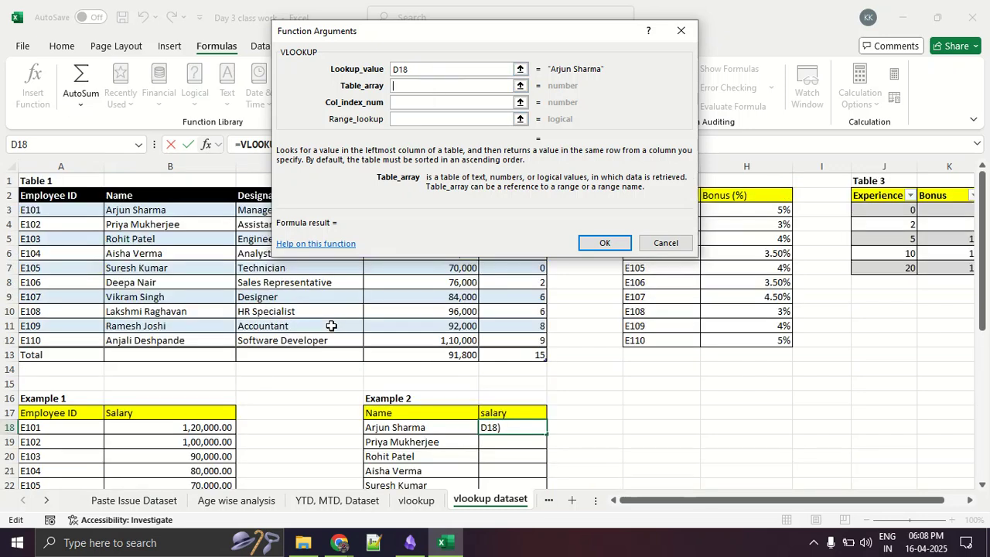
left_click(520, 86)
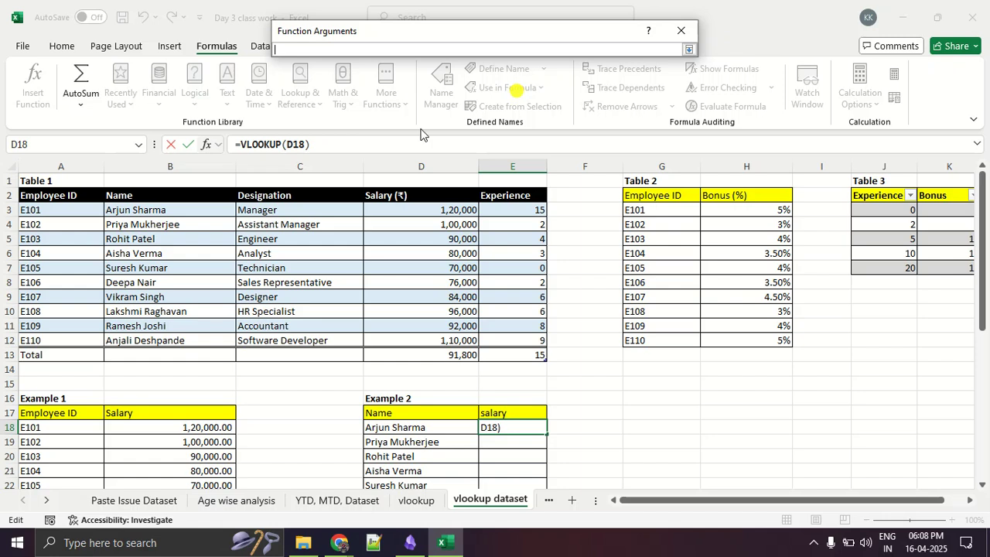
left_click_drag(38, 207, 538, 334)
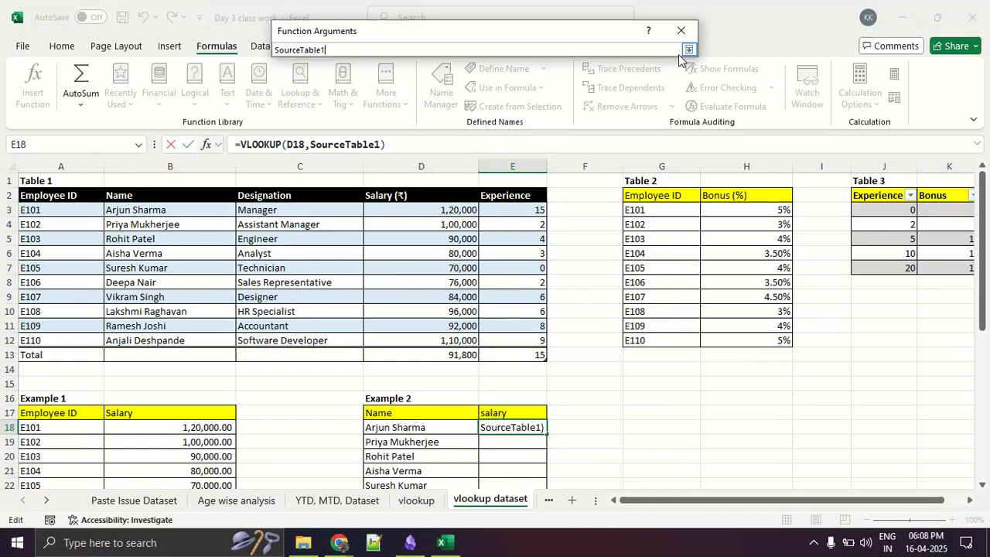
left_click(688, 50)
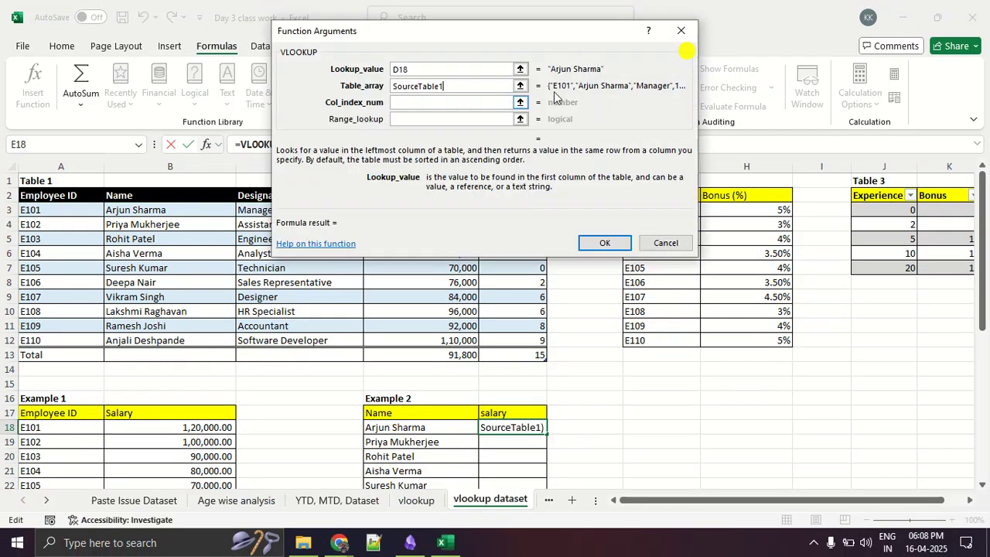
- Number Table 1's Name, Designation and Salary columns 1, 2 and 3 with red annotations, underline the 3 and clear the drawing
left_click(450, 104)
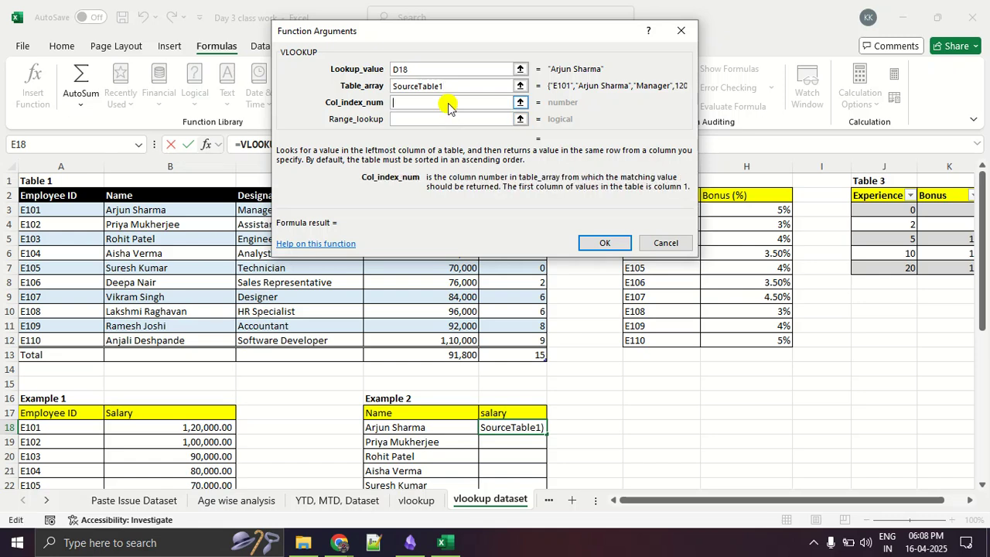
left_click(519, 104)
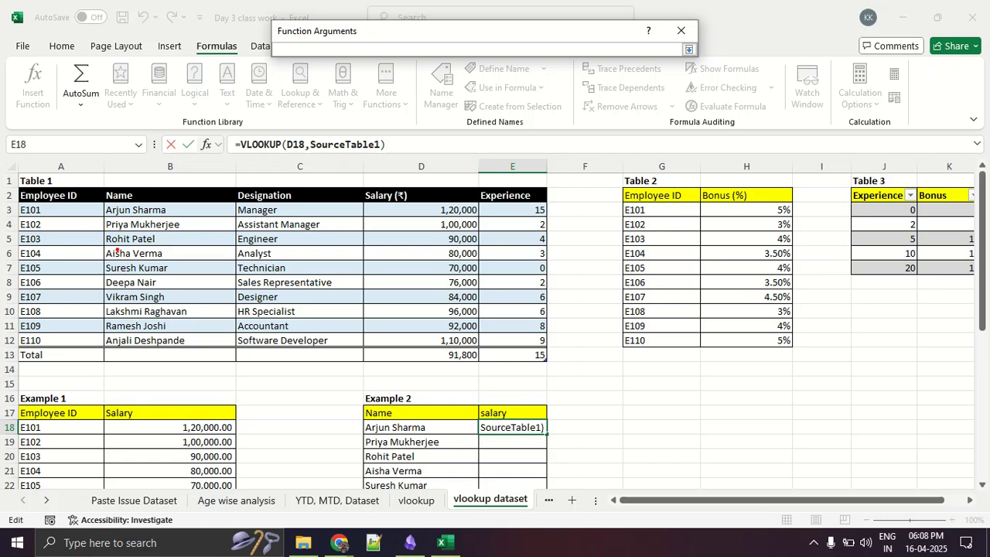
left_click_drag(158, 250, 175, 278)
mouse_move(282, 260)
left_mouse_down()
mouse_move(305, 270)
mouse_move(317, 293)
left_mouse_up()
mouse_move(402, 252)
left_mouse_down()
mouse_move(425, 279)
mouse_move(396, 286)
left_mouse_up()
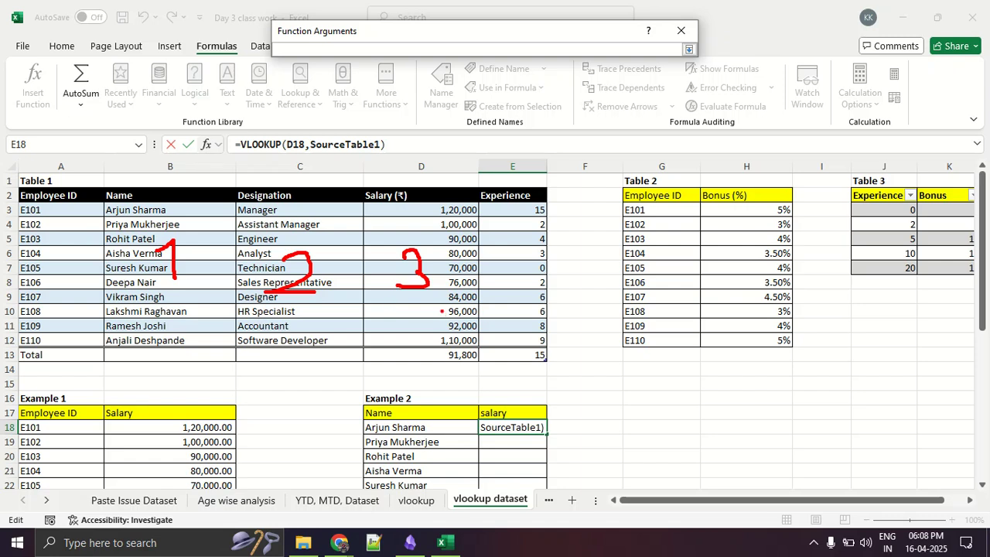
left_click_drag(393, 301, 467, 305)
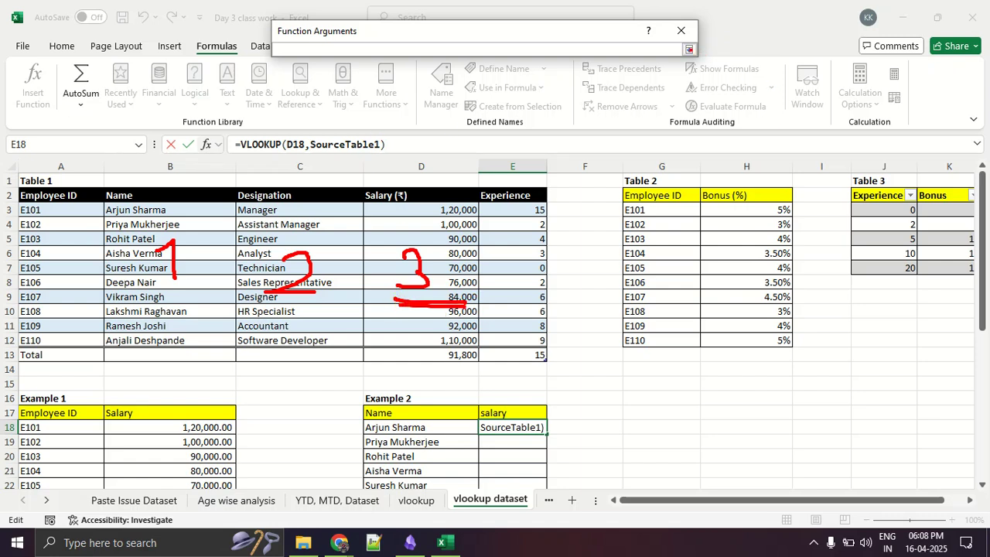
key("Escape")
- Set VLOOKUP's column index number to 3 and circle the empty result line in red
left_click(689, 49)
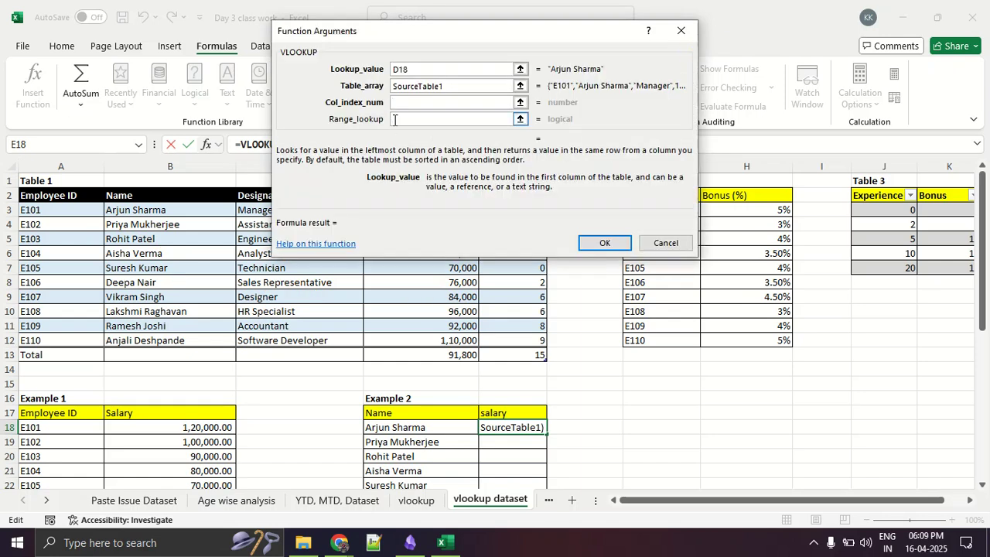
type("3")
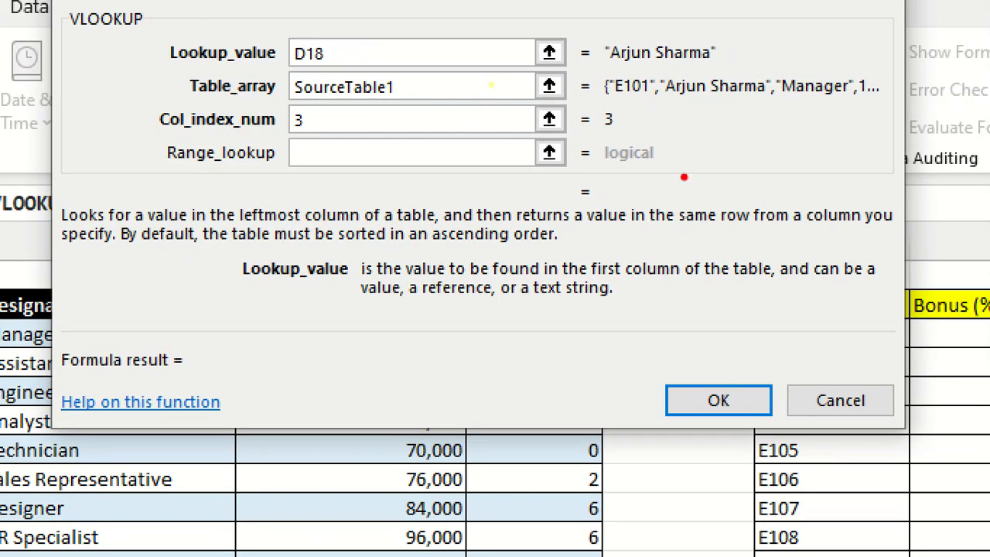
left_click_drag(776, 150, 723, 149)
mouse_move(635, 170)
left_mouse_down()
mouse_move(598, 189)
mouse_move(699, 209)
mouse_move(667, 169)
left_mouse_up()
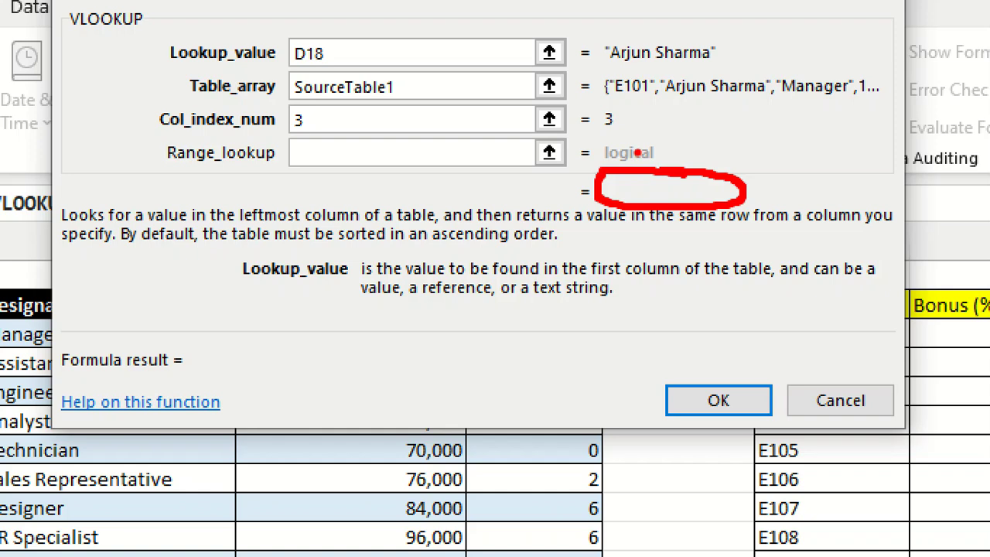
- Circle VLOOKUP's column index number and table array arguments in red, and clear the drawing
mouse_move(142, 136)
left_mouse_down()
mouse_move(299, 138)
mouse_move(325, 113)
mouse_move(130, 110)
mouse_move(138, 136)
left_mouse_up()
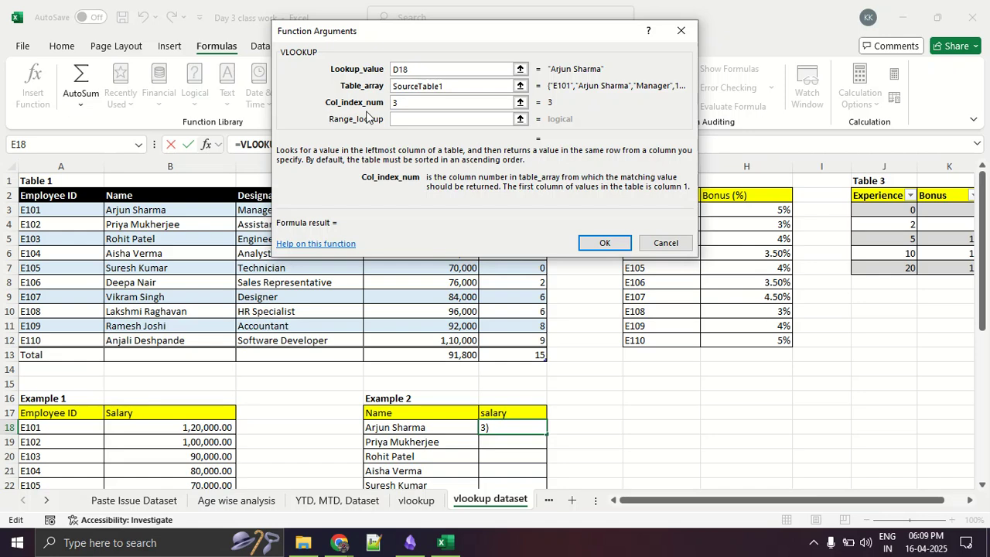
key("ctrl+1")
left_click(371, 103)
mouse_move(286, 110)
left_mouse_down()
mouse_move(453, 116)
mouse_move(417, 88)
mouse_move(259, 89)
mouse_move(267, 110)
left_mouse_up()
mouse_move(286, 54)
left_mouse_down()
mouse_move(293, 82)
mouse_move(479, 92)
mouse_move(544, 76)
mouse_move(538, 59)
mouse_move(472, 51)
mouse_move(291, 54)
left_mouse_up()
key("Escape")
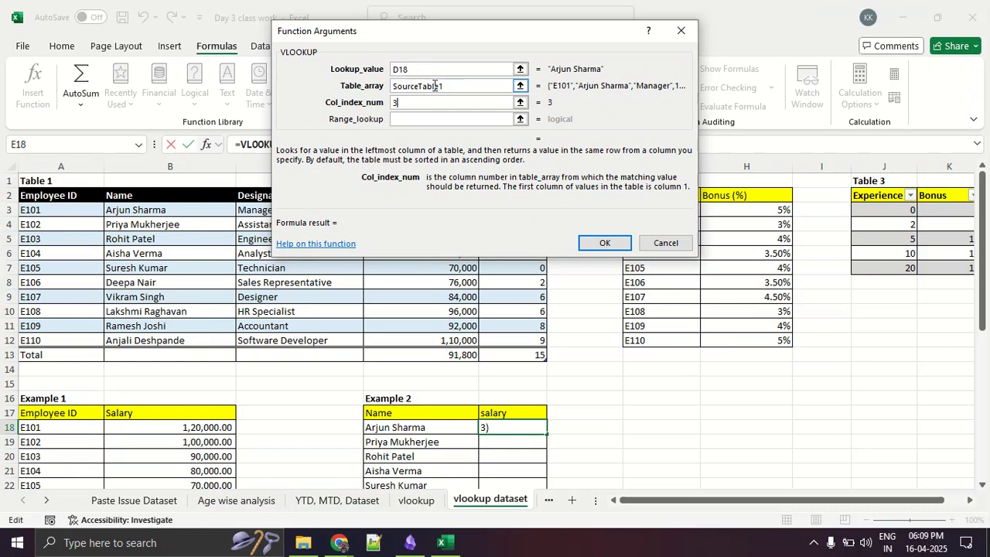
- Clear VLOOKUP's table array and begin picking a replacement range on the sheet
left_click_drag(460, 90, 358, 91)
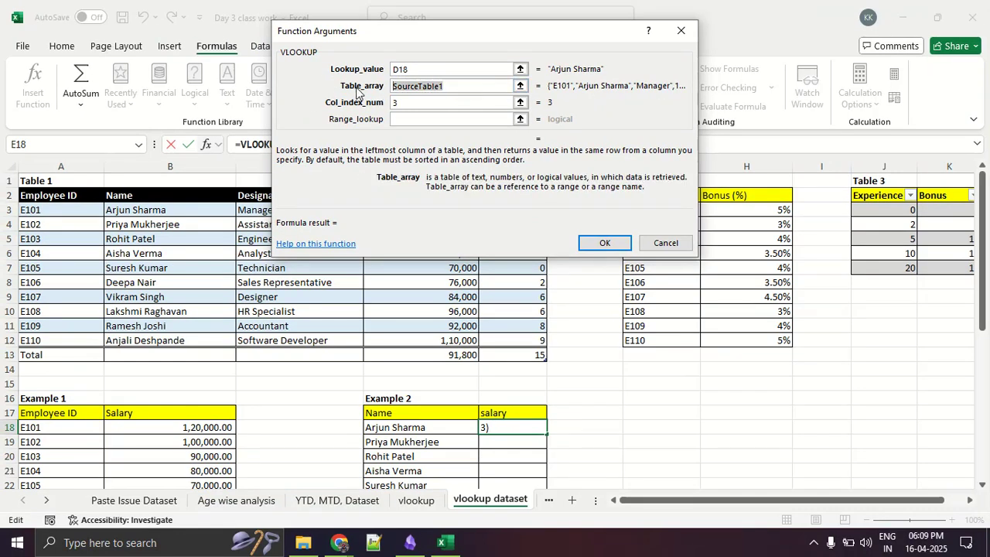
key("BackSpace")
left_click(521, 86)
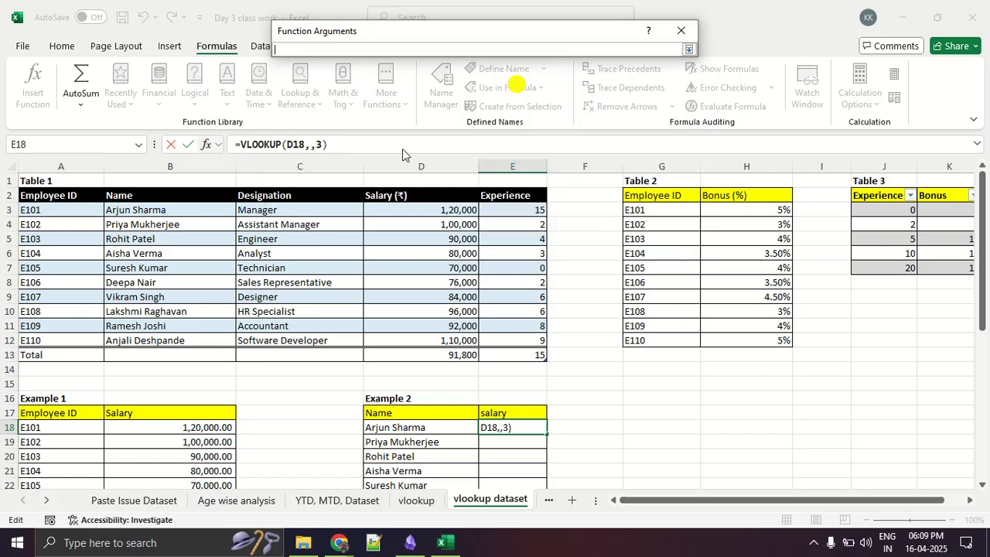
- Outline Table 1's data in red with a check mark above it, and clear the drawing
key("ctrl+1")
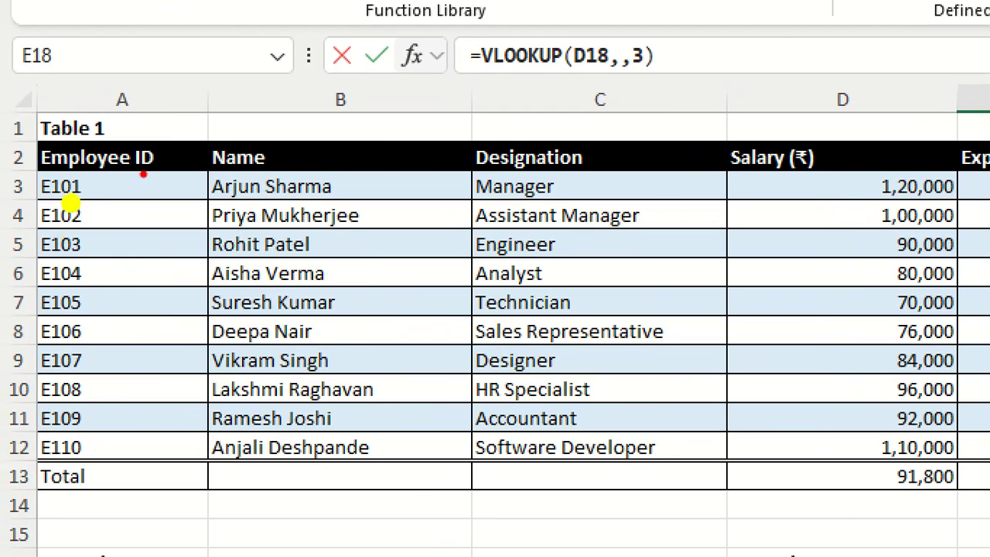
mouse_move(143, 175)
left_mouse_down()
mouse_move(54, 164)
mouse_move(30, 273)
mouse_move(48, 439)
mouse_move(921, 444)
left_mouse_up()
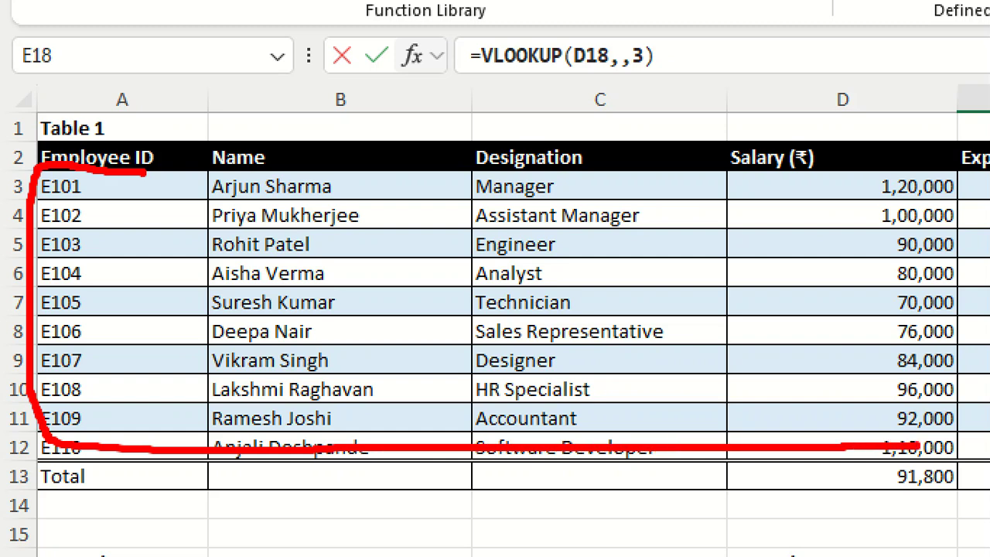
left_click_drag(55, 170, 906, 172)
mouse_move(333, 101)
left_mouse_down()
mouse_move(385, 114)
mouse_move(425, 83)
left_mouse_up()
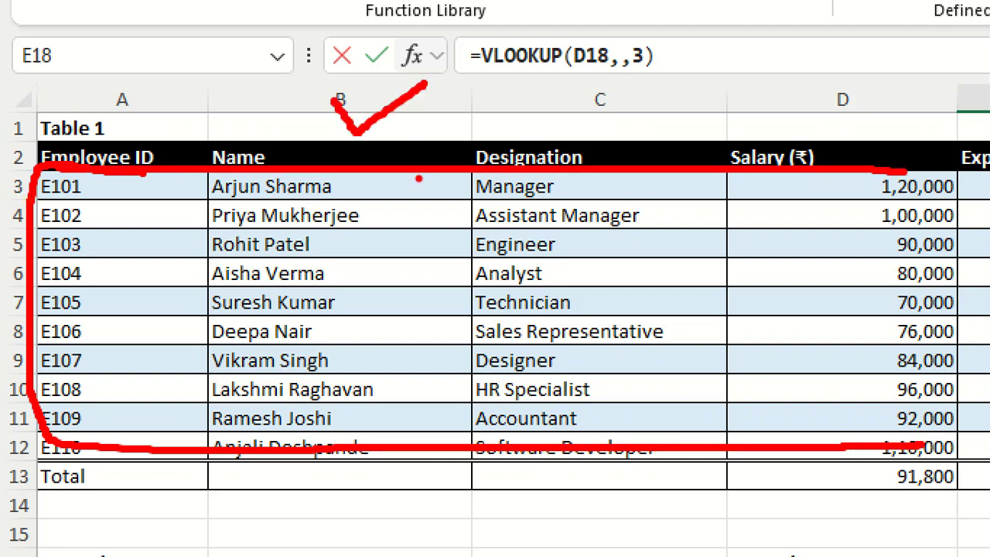
mouse_move(447, 191)
left_mouse_down()
mouse_move(222, 212)
mouse_move(212, 271)
mouse_move(597, 421)
mouse_move(988, 430)
left_mouse_up()
key("Escape")
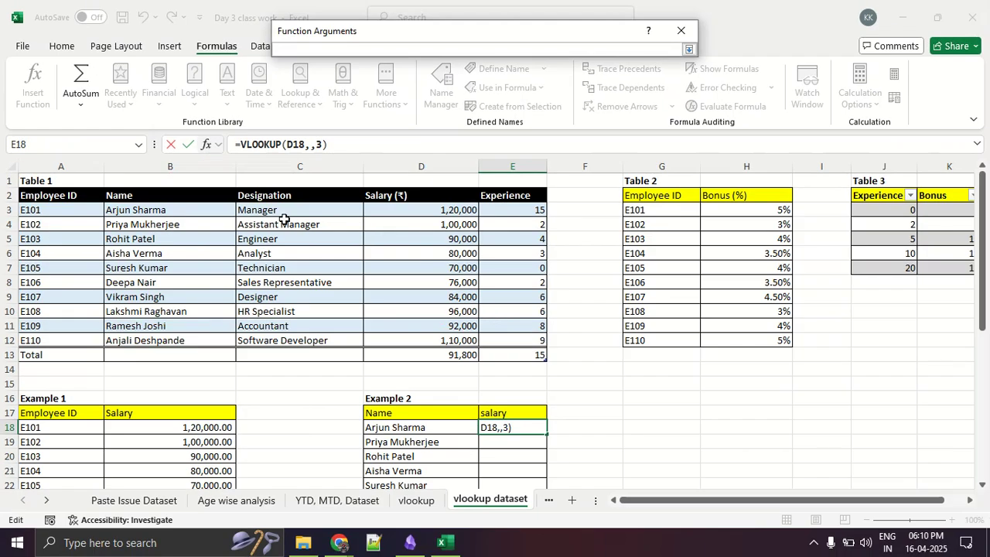
- Set the table array to SourceTable1[[Name]:[Experience]], numbering its columns 1 to 4 and underlining the Salary column in temporary red annotations
left_click_drag(153, 208, 492, 342)
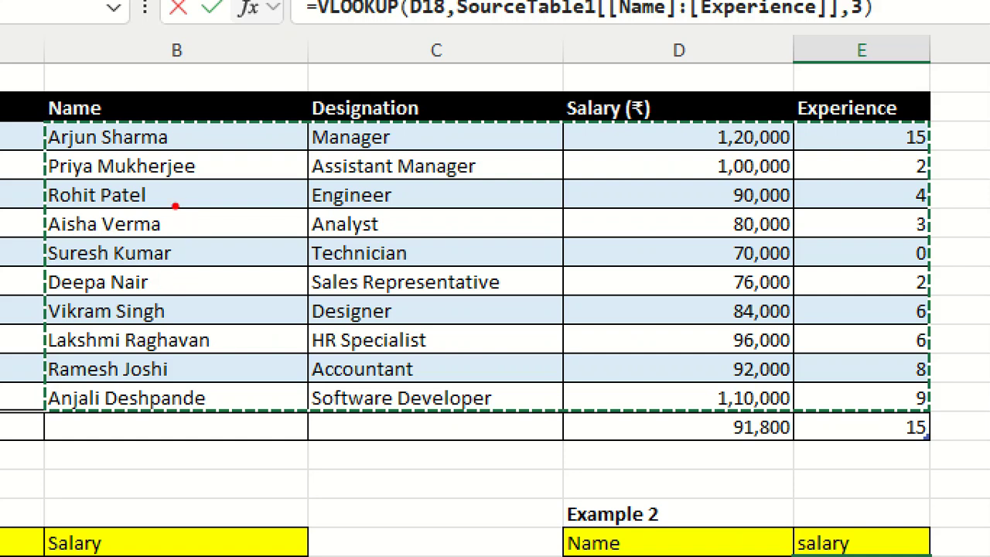
mouse_move(153, 186)
left_mouse_down()
mouse_move(186, 254)
mouse_move(213, 254)
left_mouse_up()
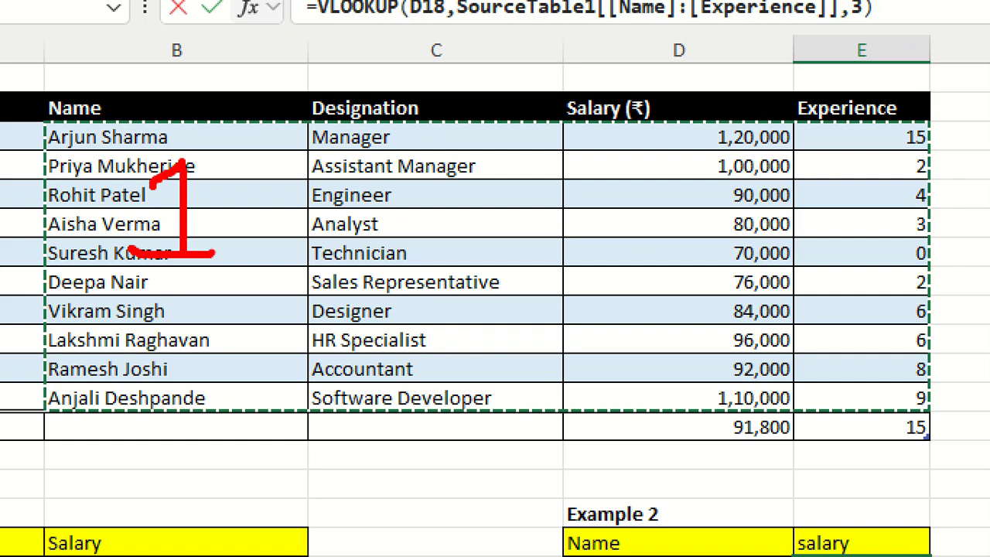
mouse_move(384, 210)
left_mouse_down()
mouse_move(487, 226)
mouse_move(528, 272)
left_mouse_up()
left_click_drag(647, 186, 656, 285)
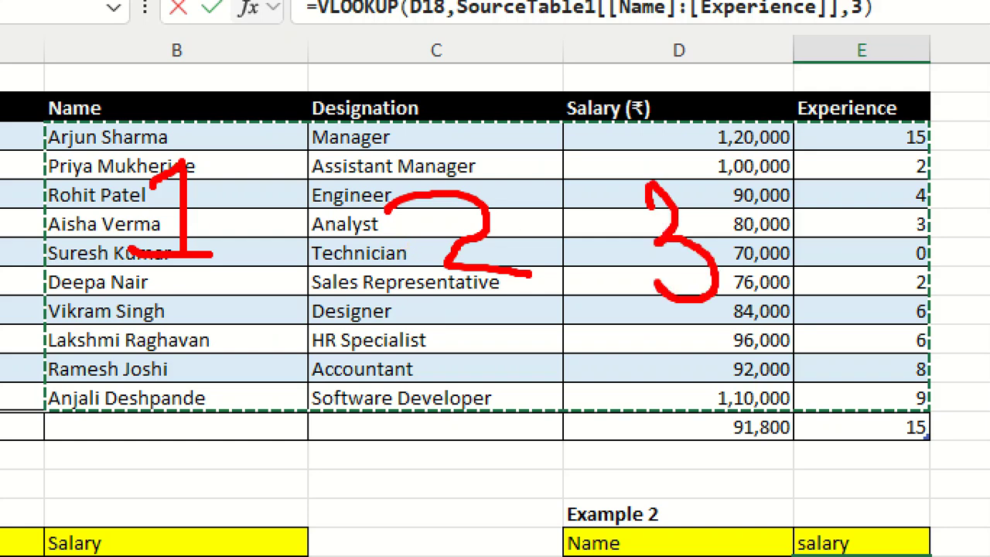
mouse_move(865, 184)
left_mouse_down()
mouse_move(934, 255)
mouse_move(933, 297)
left_mouse_up()
mouse_move(600, 320)
left_mouse_down()
mouse_move(836, 324)
mouse_move(890, 337)
left_mouse_up()
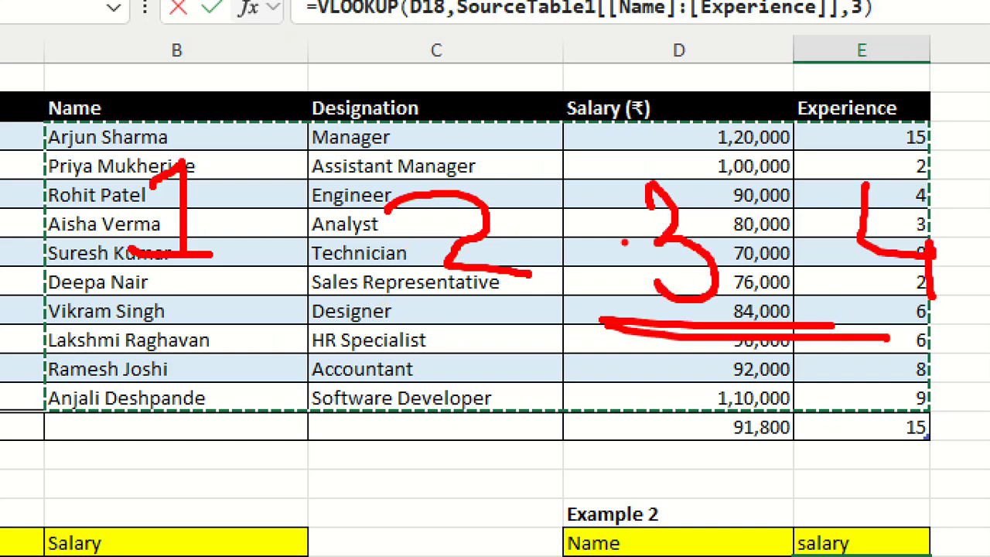
key("Escape")
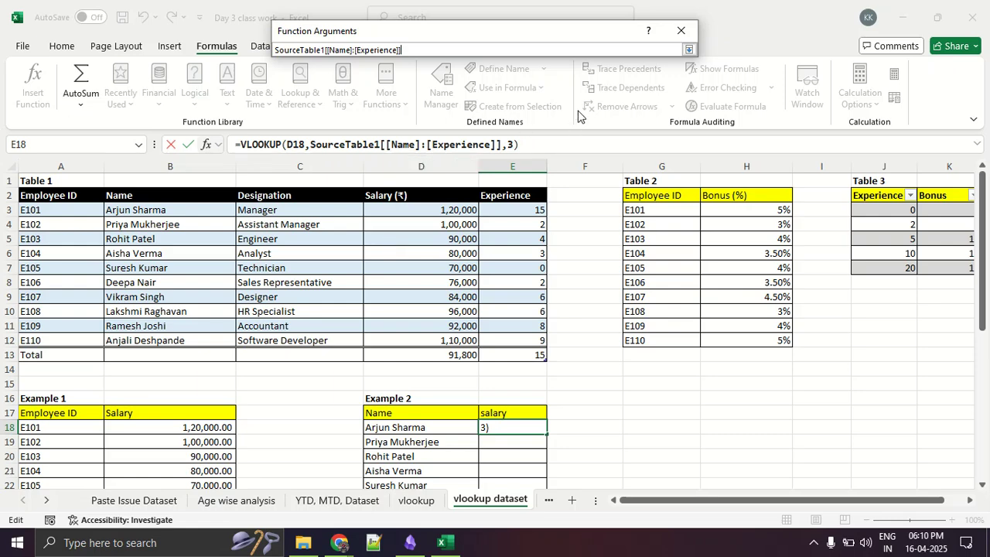
left_click(688, 50)
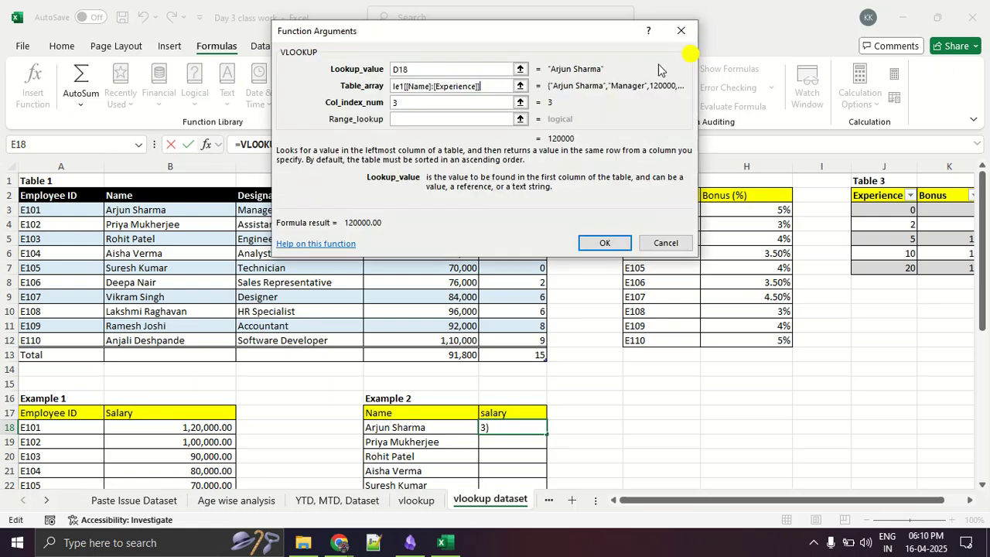
- Circle and underline VLOOKUP's result value in red, and clear the drawing
key("ctrl+1")
left_click(451, 97)
mouse_move(754, 158)
left_mouse_down()
mouse_move(569, 175)
mouse_move(728, 129)
left_mouse_up()
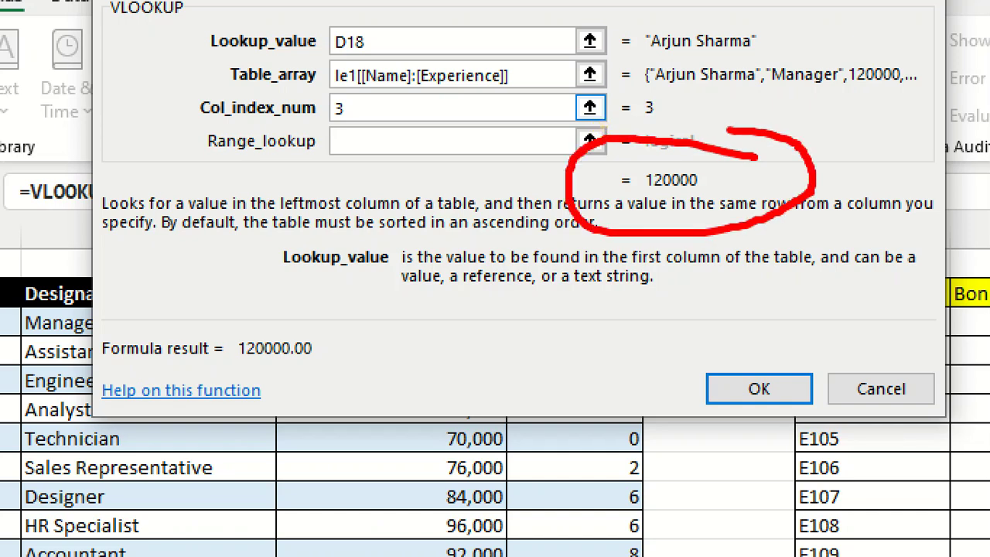
left_click_drag(556, 184, 768, 202)
left_click_drag(594, 214, 798, 218)
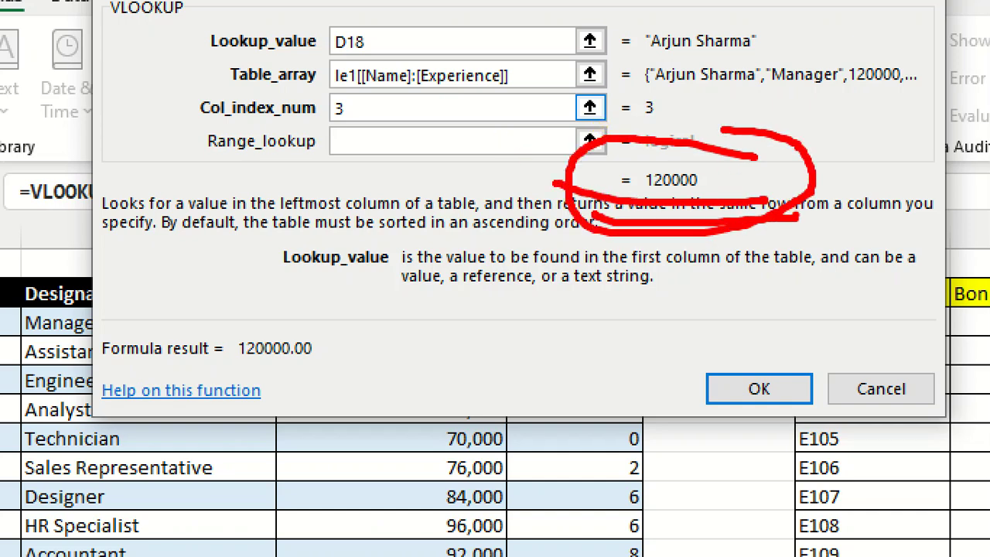
key("Escape")
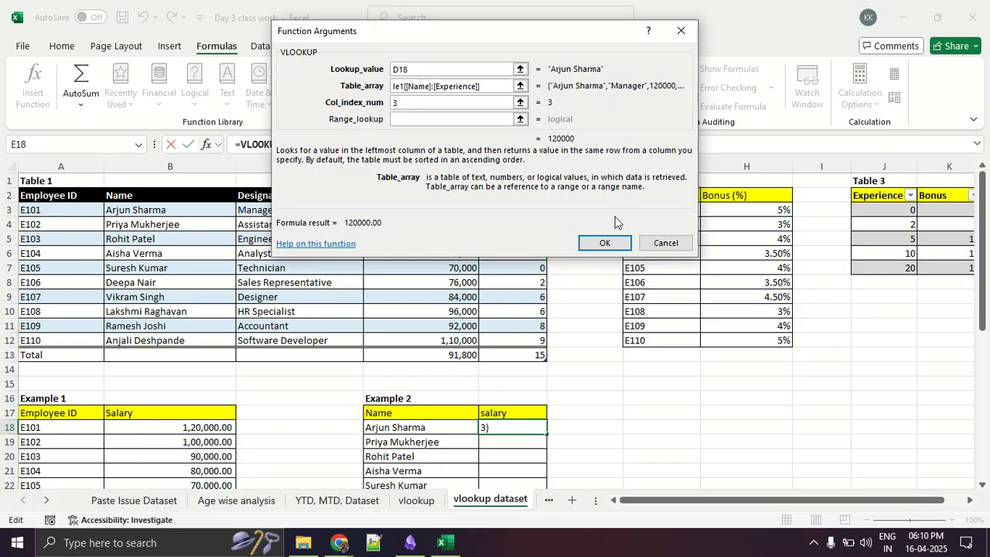
- Accept the VLOOKUP in E18 and fill it down Example 2's salary column to E27
left_click(604, 242)
scroll(621, 245, "down", 3)
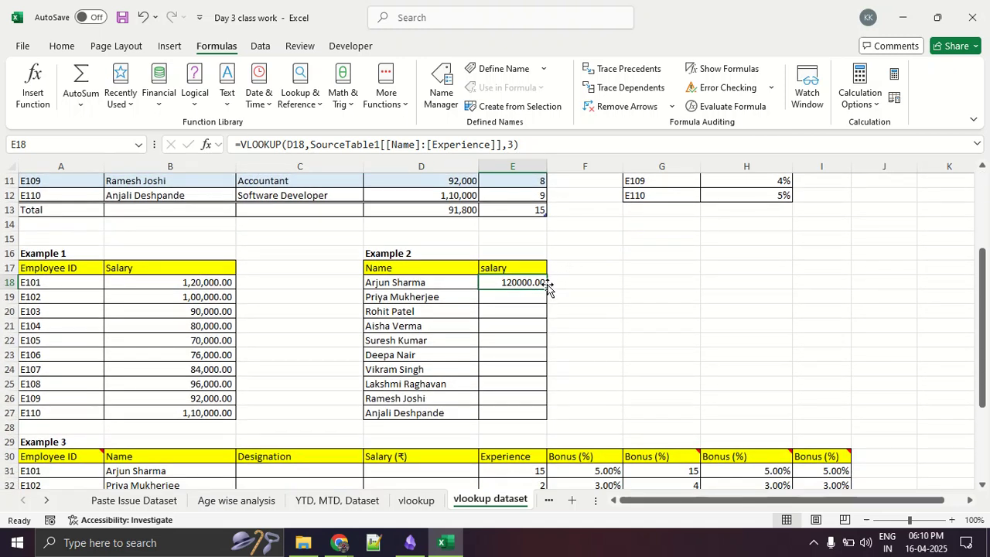
double_click(547, 288)
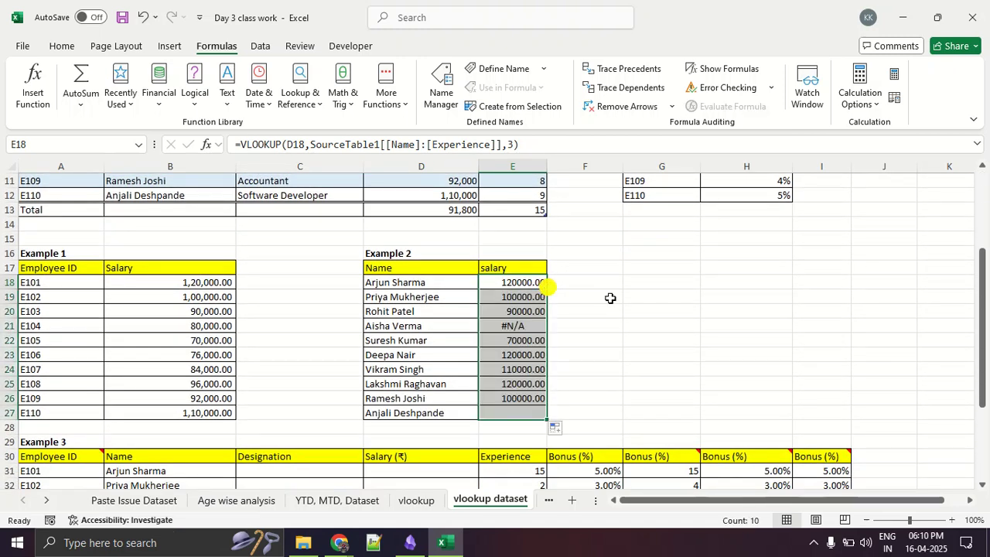
left_click(643, 306)
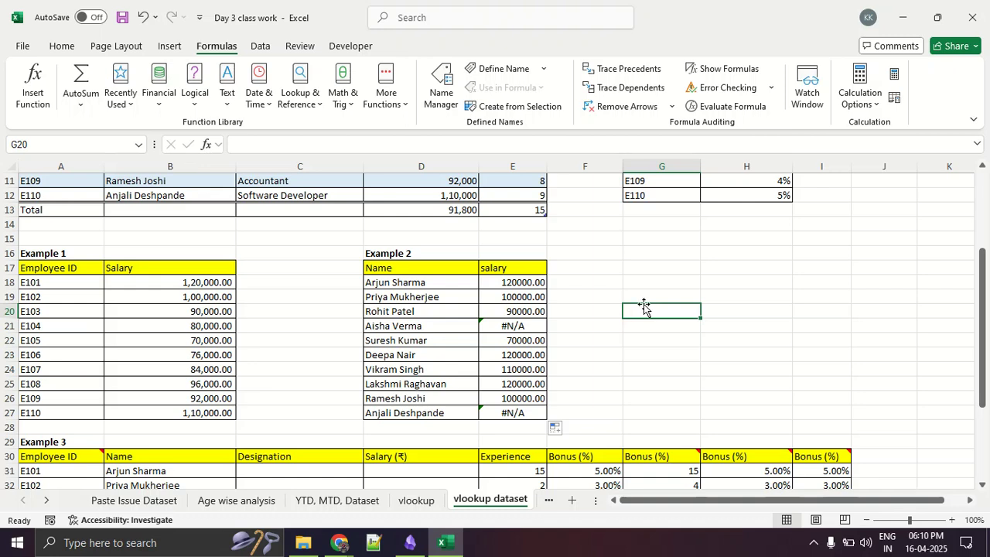
- Compare Example 2's salary in E24 with the same employee's salary in Table 1
scroll(644, 306, "down", 2)
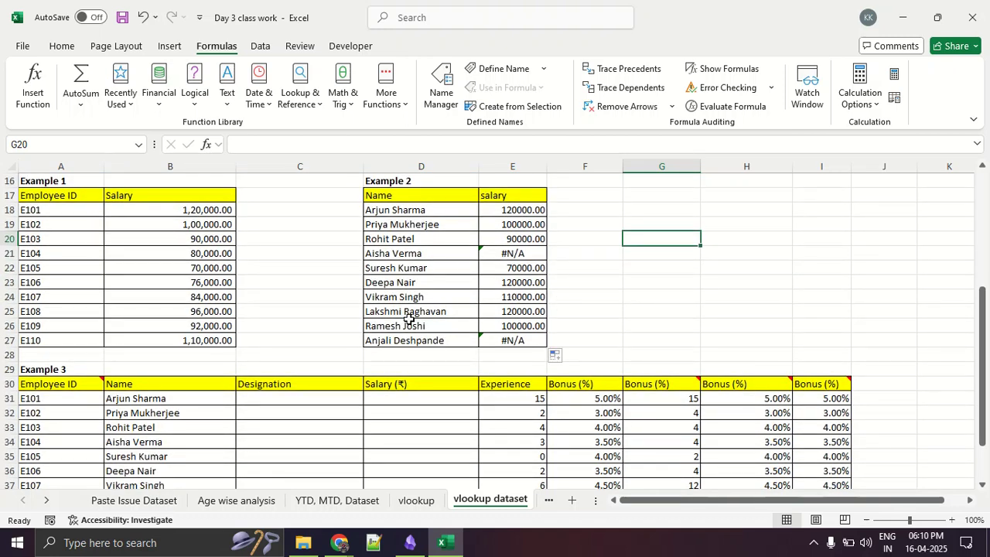
left_click(396, 299)
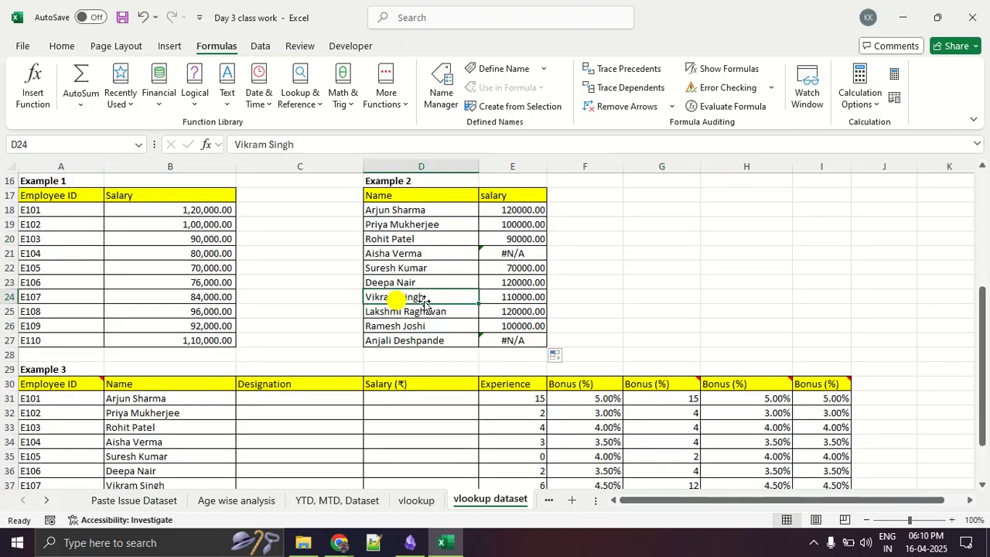
left_click(508, 299)
scroll(619, 307, "up", 5)
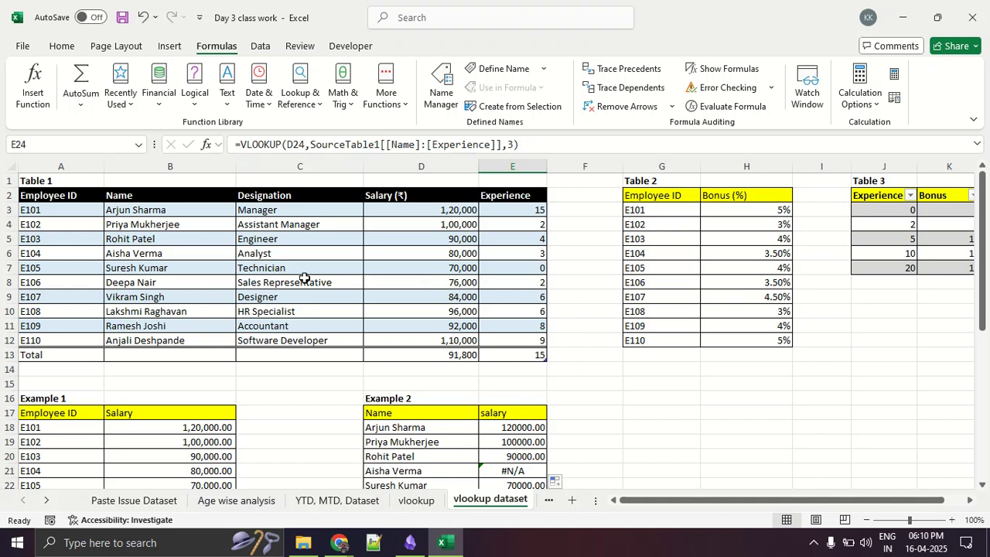
left_click(396, 298)
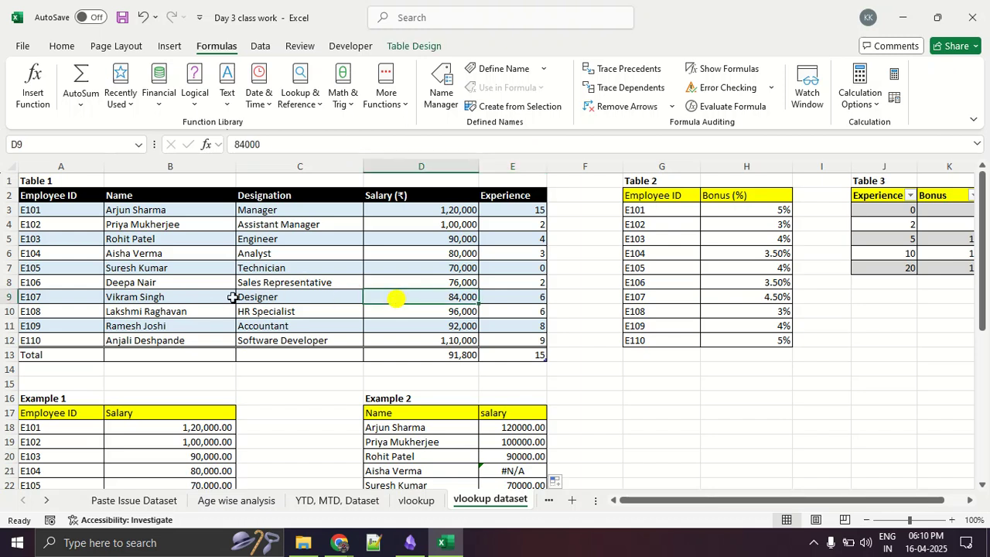
left_click_drag(206, 296, 405, 300)
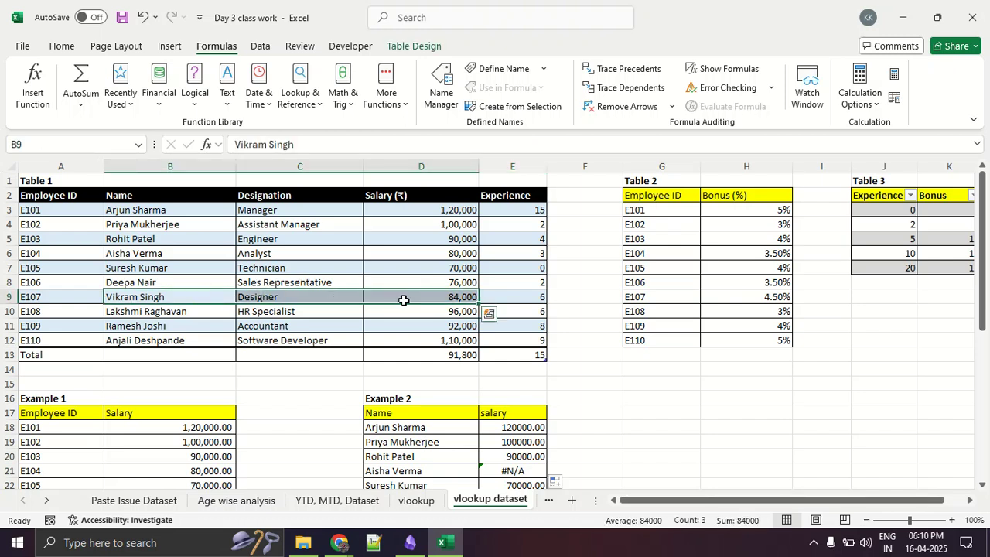
scroll(404, 301, "down", 5)
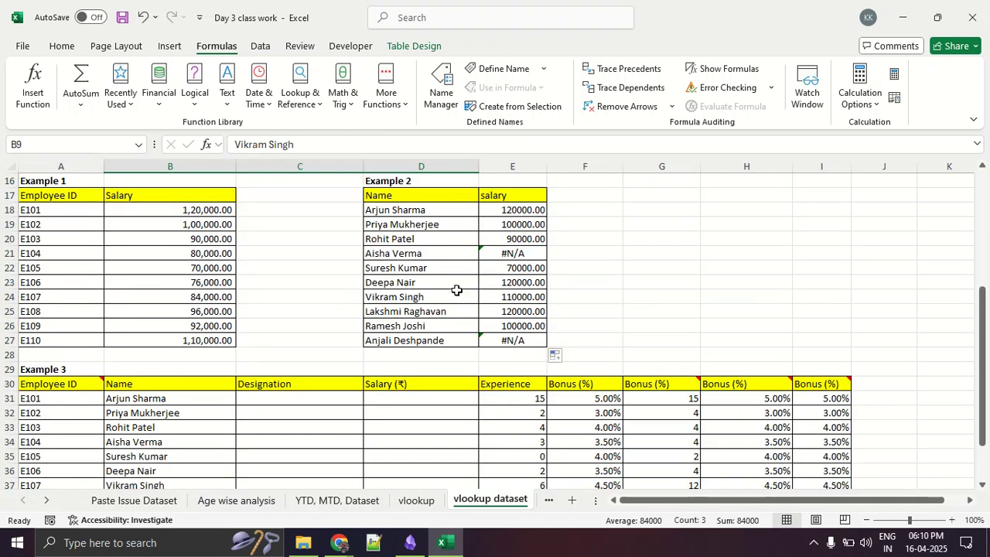
left_click(523, 296)
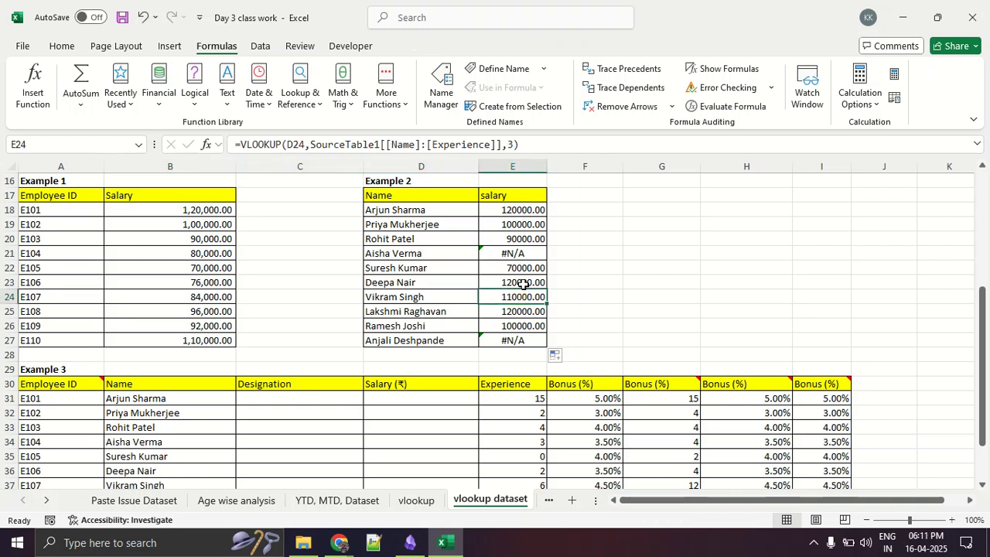
scroll(615, 276, "down", 2)
scroll(614, 276, "up", 4)
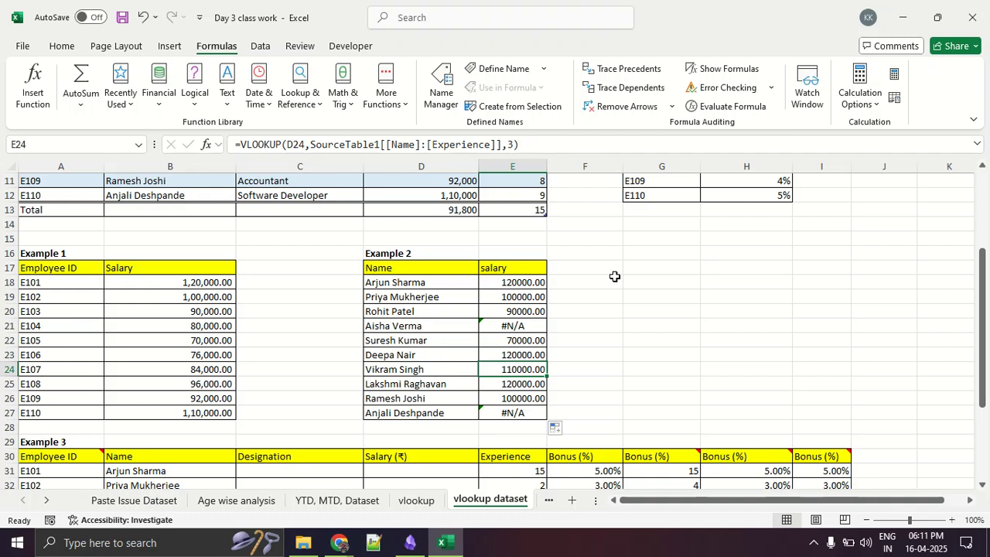
- Examine Example 3's employee IDs and empty Designation column alongside the examples above it
scroll(596, 276, "down", 3)
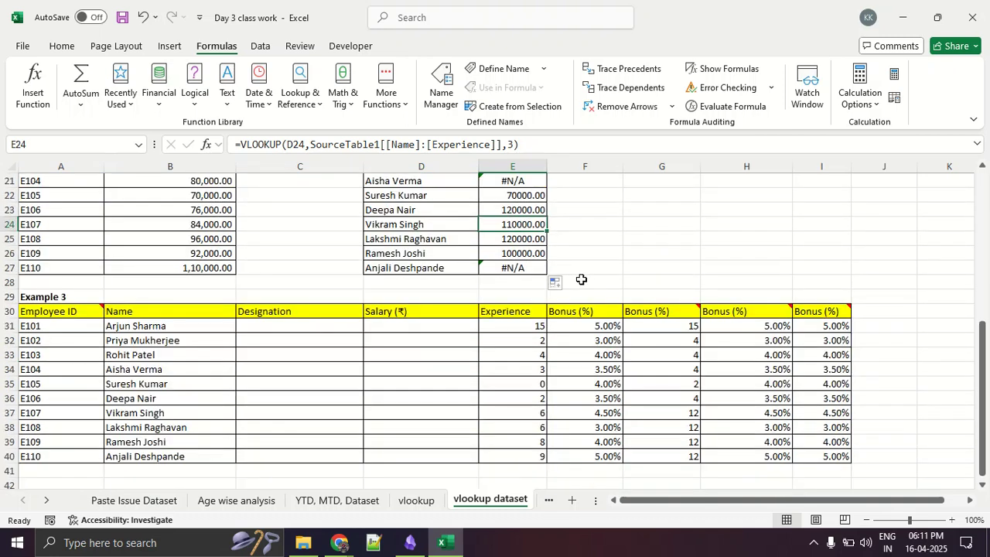
left_click(97, 326)
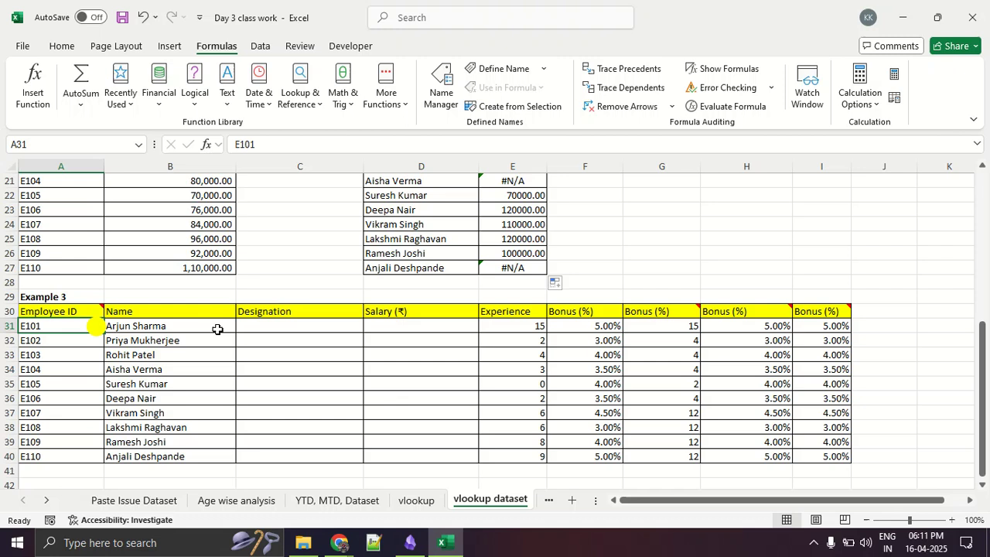
left_click_drag(284, 328, 289, 450)
left_click(295, 396)
scroll(295, 395, "up", 7)
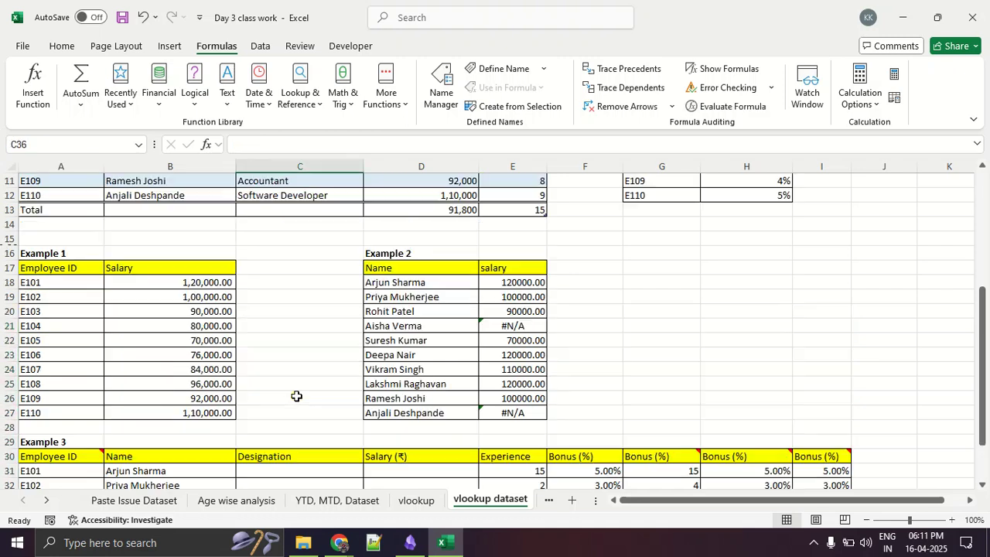
scroll(296, 397, "down", 3)
scroll(296, 396, "down", 1)
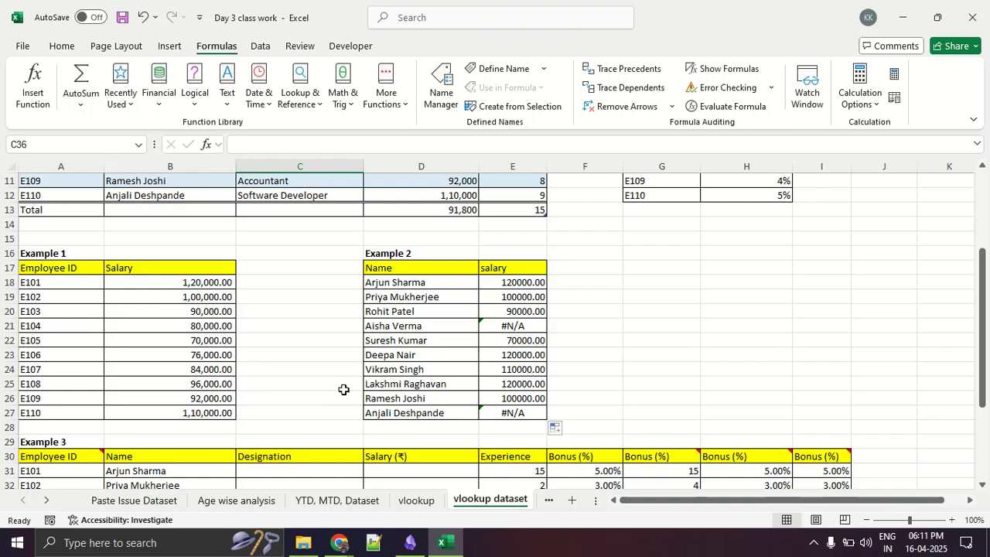
- Reopen the VLOOKUP arguments for E18 and circle the Range_lookup argument in red
left_click(494, 287)
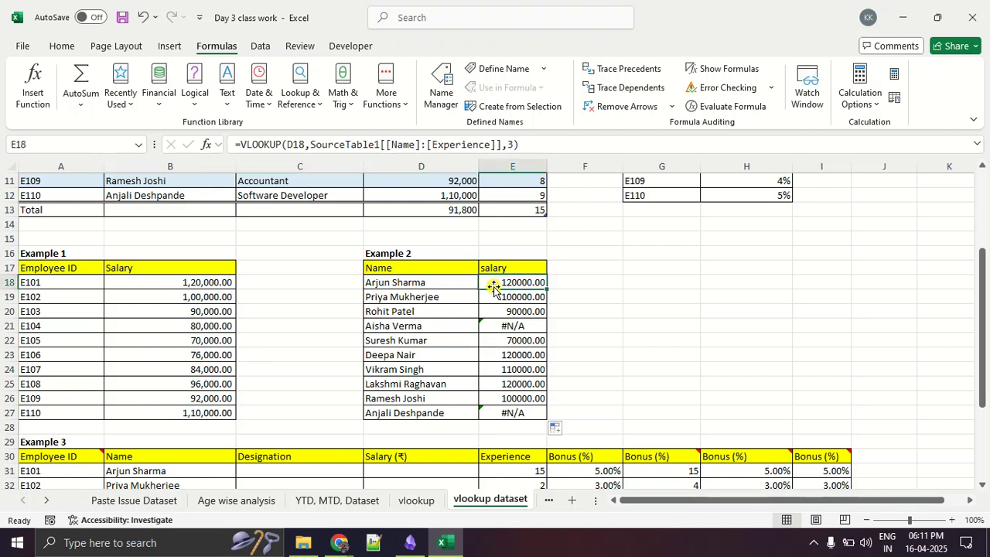
left_click(206, 145)
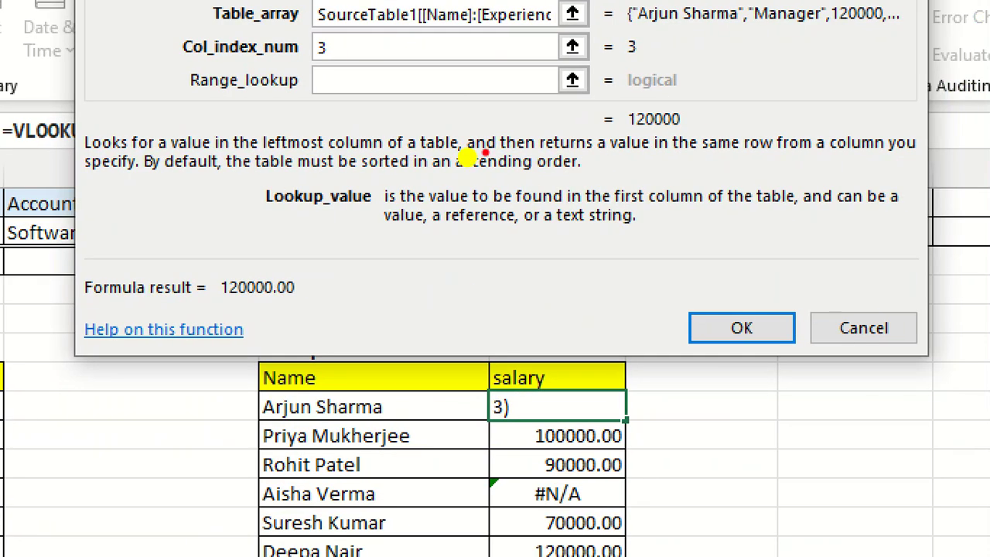
mouse_move(209, 110)
left_mouse_down()
mouse_move(530, 113)
mouse_move(606, 97)
mouse_move(483, 45)
mouse_move(198, 61)
mouse_move(190, 104)
mouse_move(201, 111)
left_mouse_up()
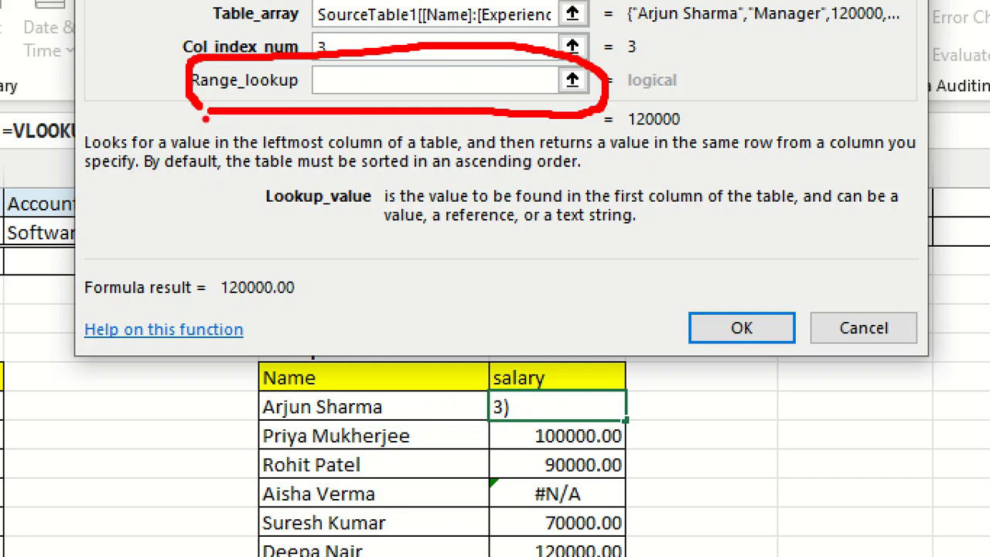
- Finish the red mark around Range_lookup and close E18's function arguments without changing the formula
left_click_drag(208, 108, 785, 99)
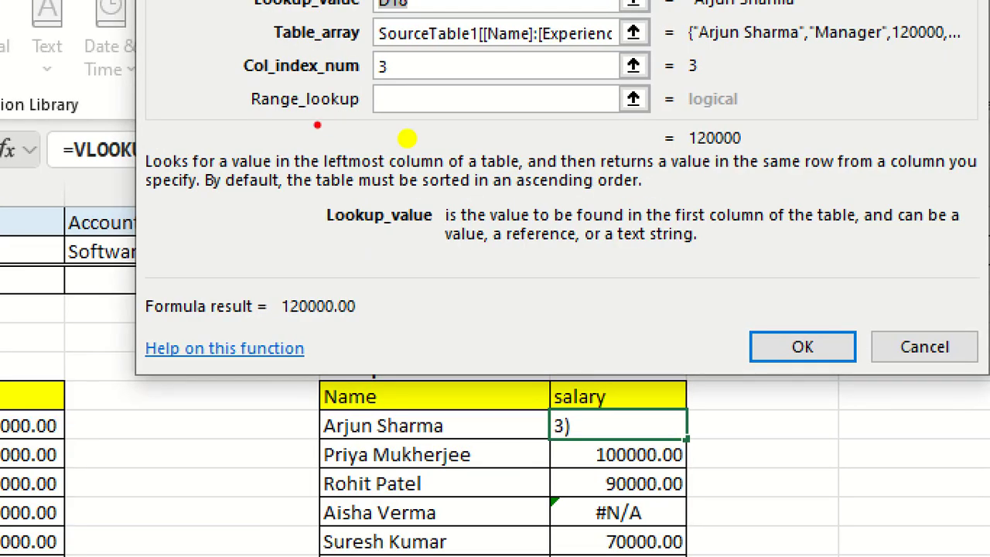
mouse_move(231, 111)
left_mouse_down()
mouse_move(647, 120)
mouse_move(684, 94)
mouse_move(373, 71)
mouse_move(202, 101)
mouse_move(260, 121)
left_mouse_up()
key("Escape")
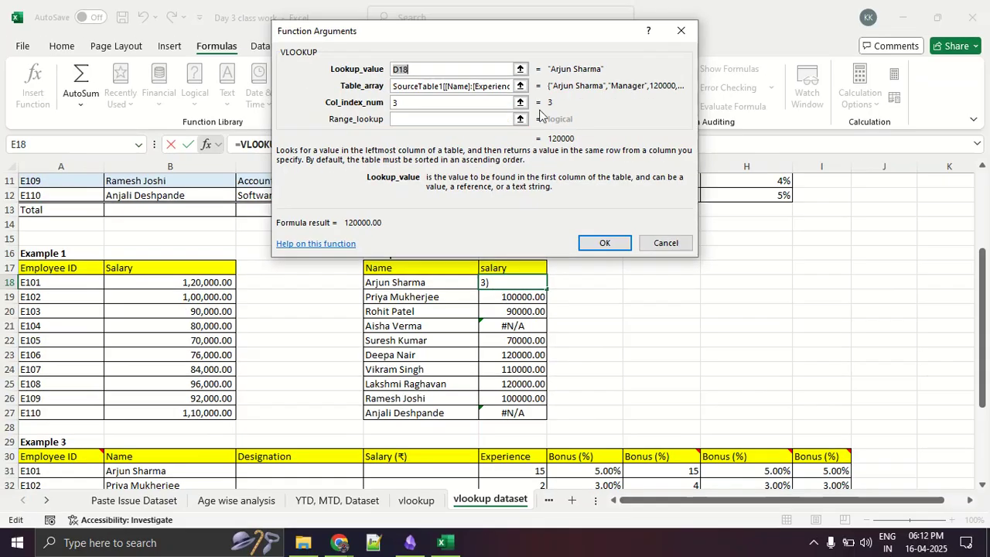
left_click(681, 31)
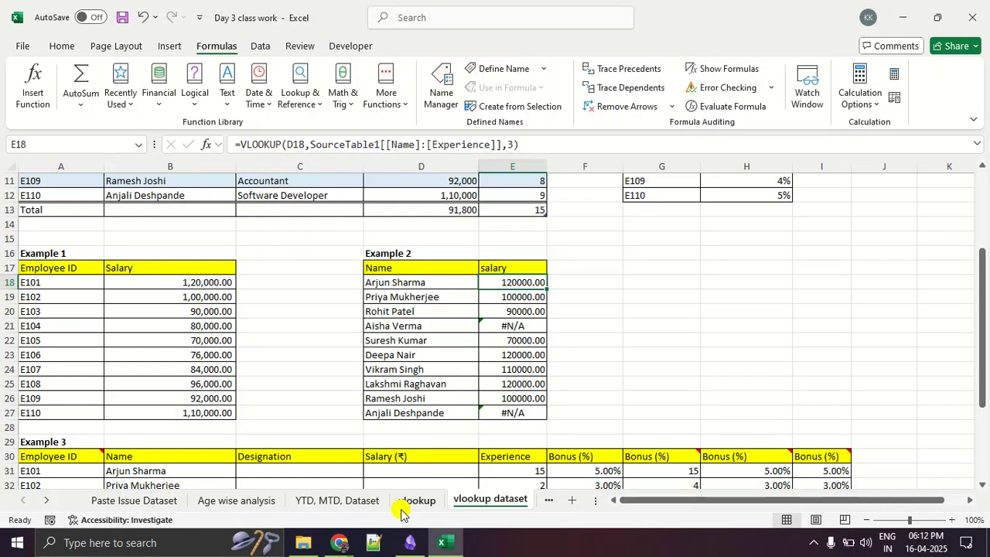
- Examine the range_lookup description on the vlookup sheet, underlining the TRUE (1), FALSE (0) and sorted-column explanations in red
left_click(410, 500)
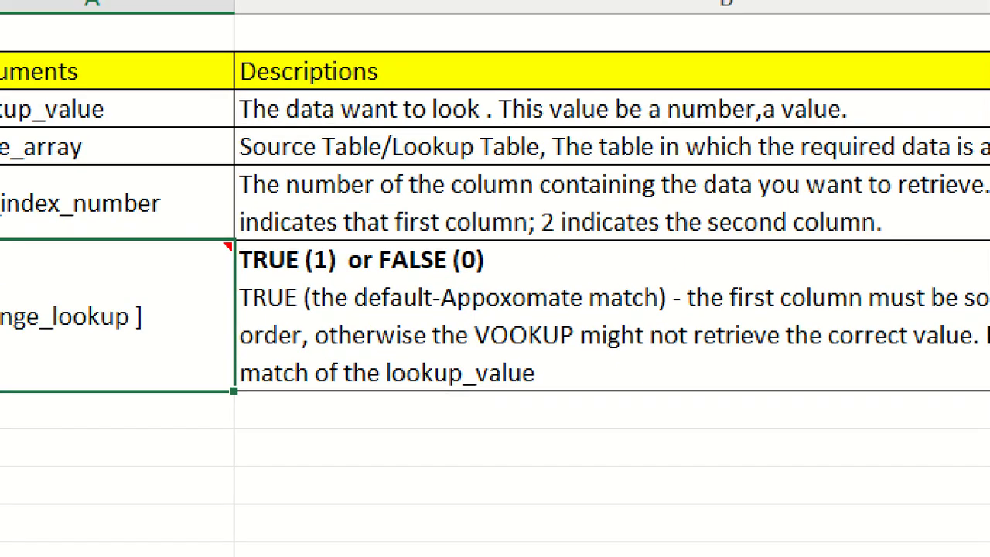
left_click_drag(196, 275, 212, 275)
left_click_drag(450, 272, 493, 272)
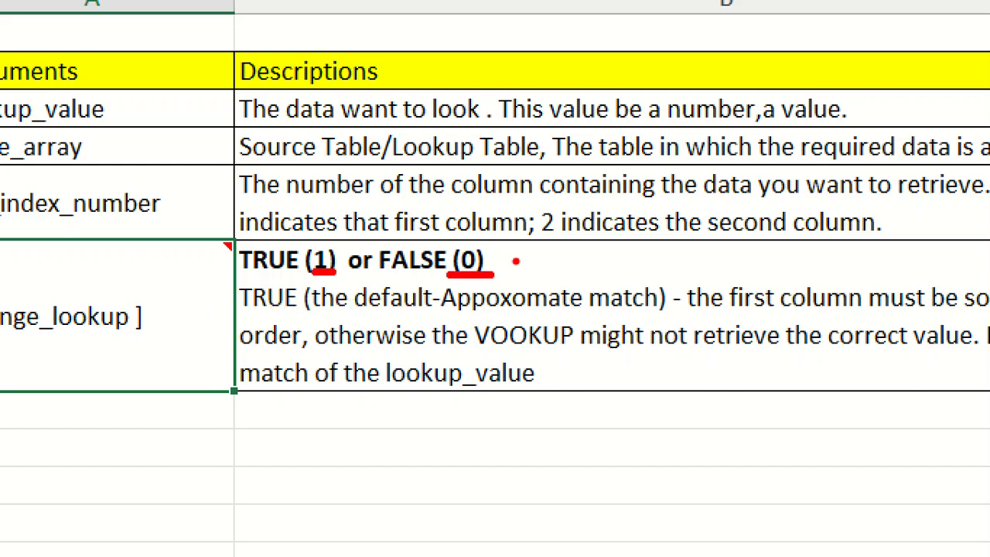
left_click_drag(399, 277, 412, 264)
left_click_drag(261, 280, 297, 291)
left_click_drag(251, 317, 280, 317)
left_click_drag(439, 318, 654, 319)
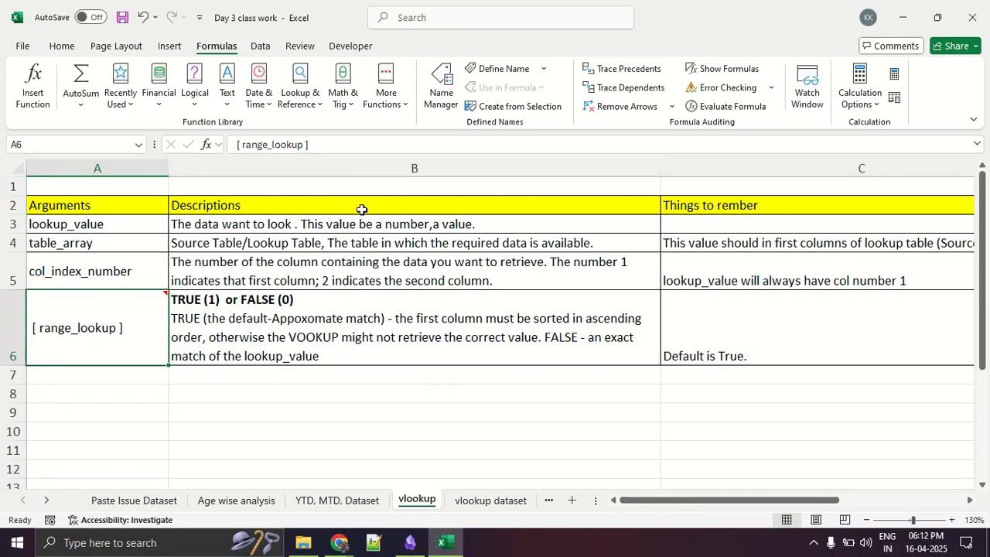
- Spell-check the vlookup sheet, ignoring all instances of range_lookup and correcting "Appoxomate" to "Approximate" in B6
left_click(303, 46)
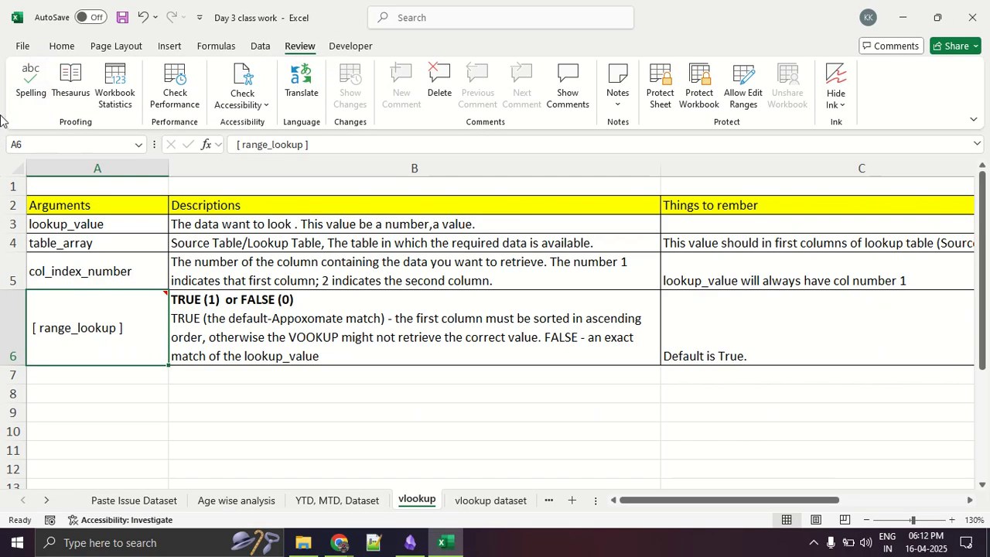
left_click(23, 91)
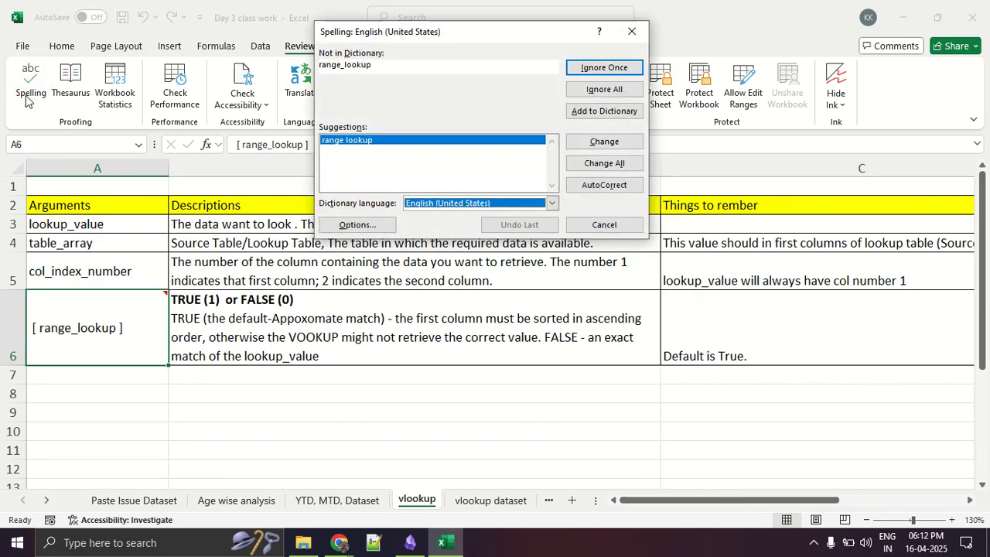
left_click(587, 90)
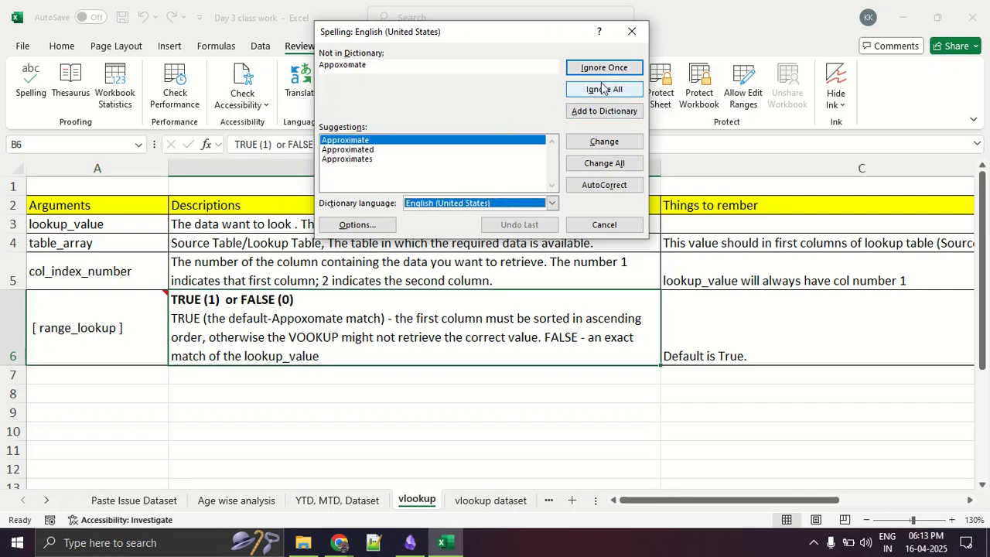
left_click(599, 143)
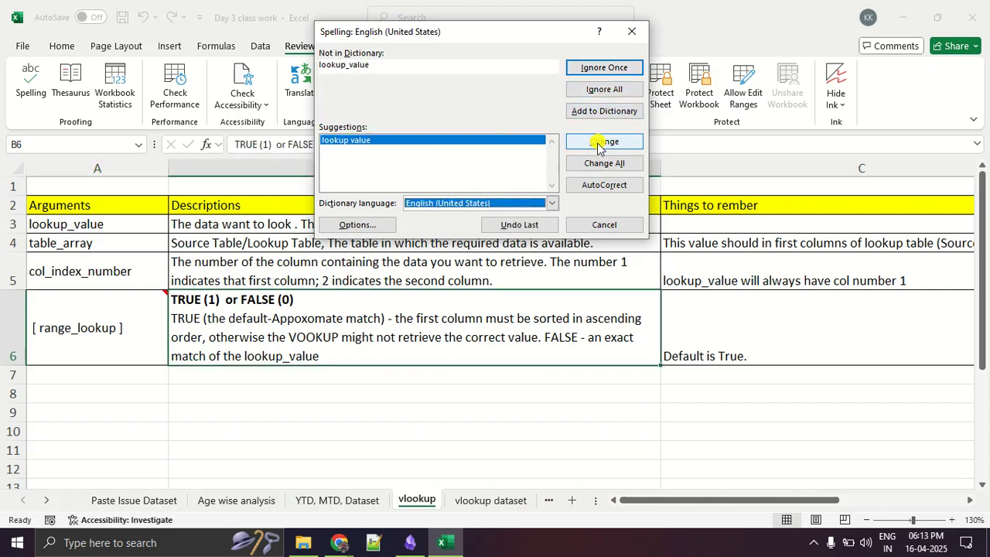
left_click(600, 225)
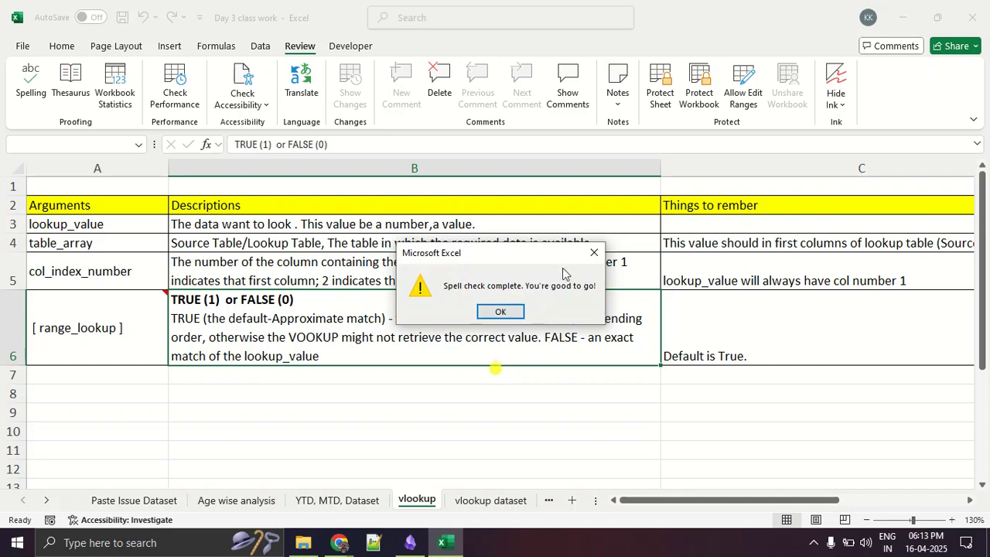
left_click(505, 312)
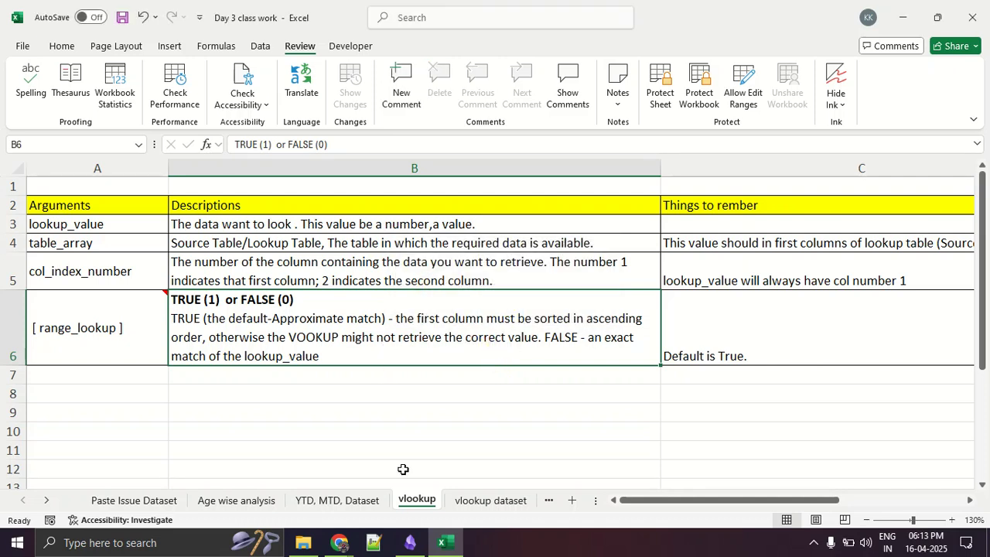
- Return to the vlookup dataset sheet and mark Example 2's first name and its salary in red
left_click(467, 501)
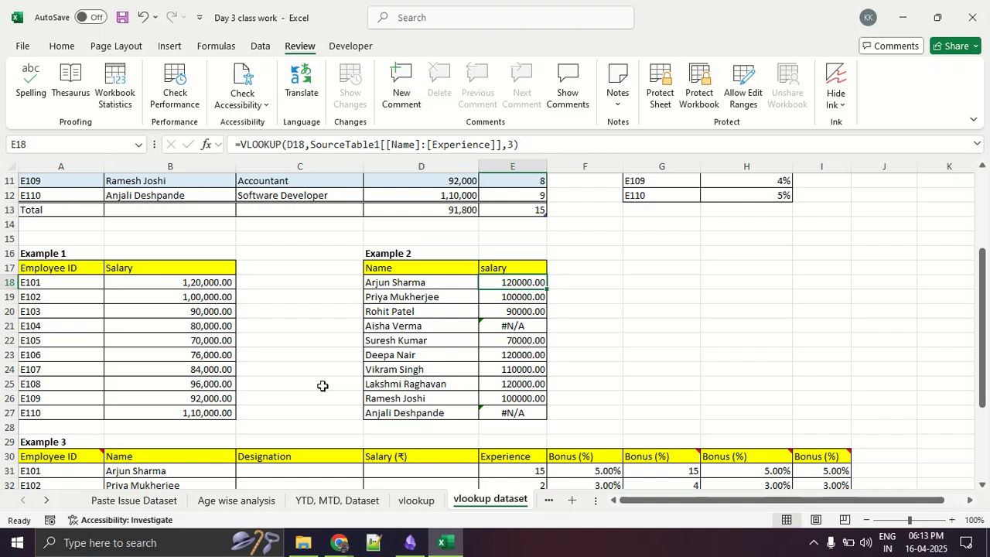
scroll(537, 353, "up", 2)
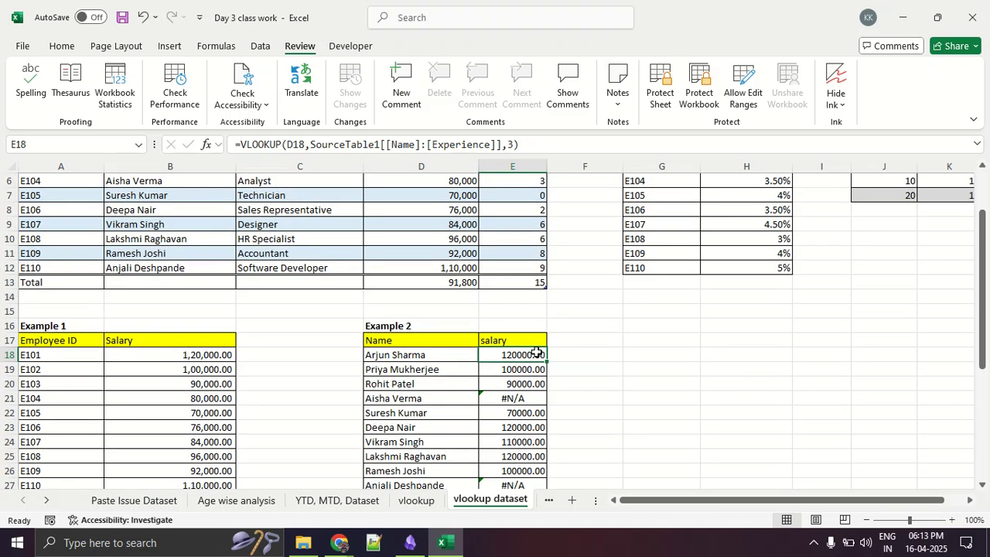
key("ctrl+1")
left_click(379, 396)
left_click_drag(341, 336, 461, 335)
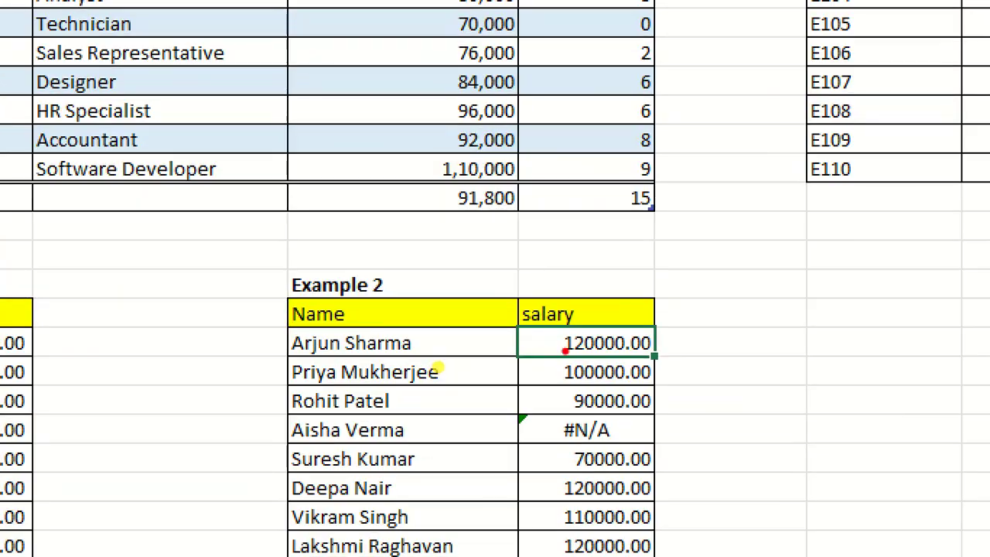
mouse_move(627, 325)
left_mouse_down()
mouse_move(530, 343)
mouse_move(671, 361)
mouse_move(638, 334)
left_mouse_up()
key("Escape")
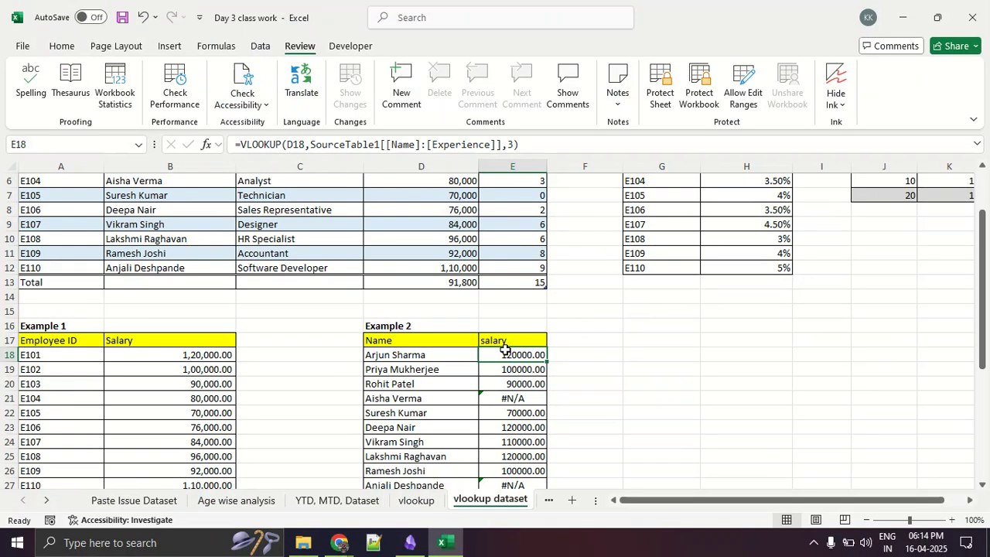
- Reopen the VLOOKUP arguments for E18, marking the Insert Function control and the Range_lookup argument in red
left_click(506, 353)
key("F2")
key("Escape")
left_click(199, 144)
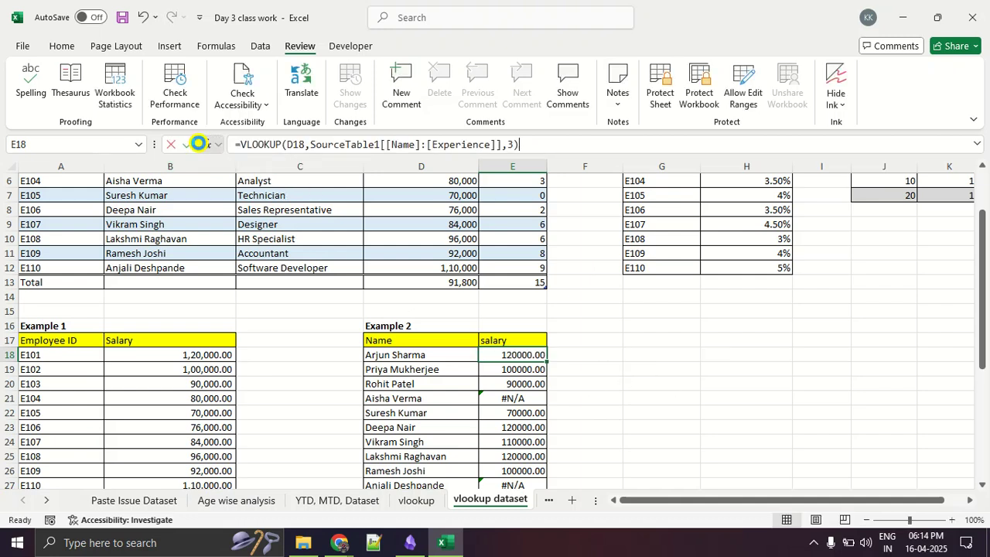
key("ctrl+1")
left_click(199, 143)
left_click_drag(202, 119, 244, 127)
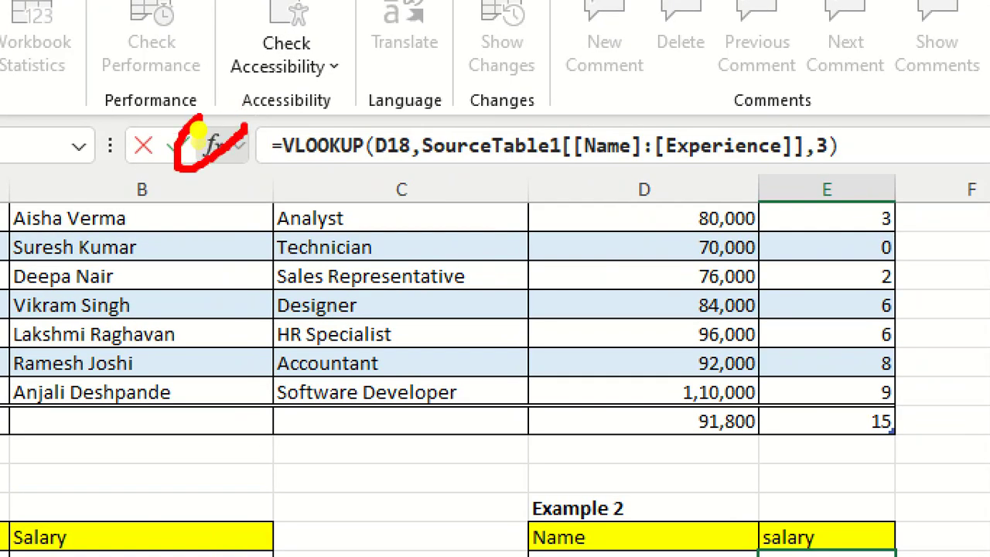
left_click(196, 140)
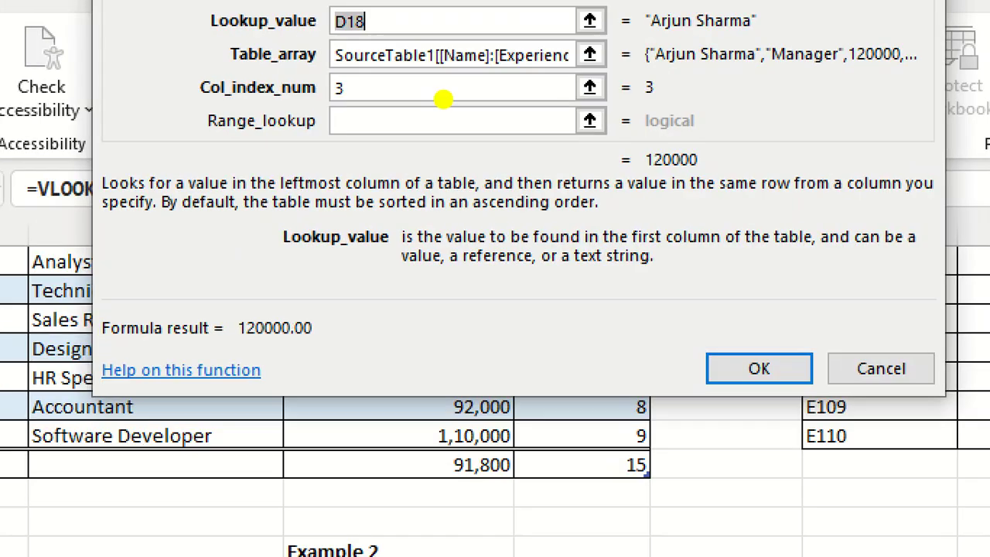
mouse_move(426, 101)
left_mouse_down()
mouse_move(164, 118)
mouse_move(681, 85)
mouse_move(307, 116)
left_mouse_up()
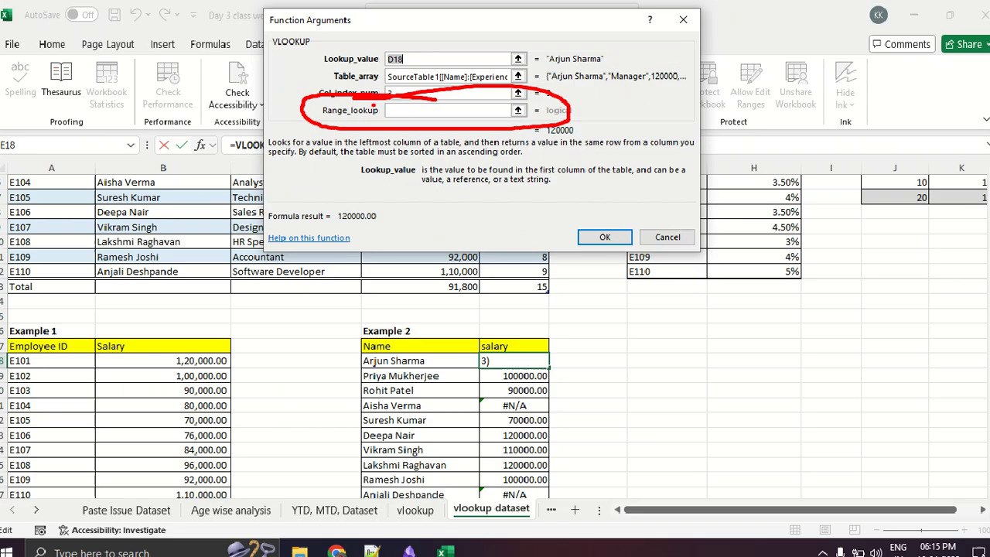
- Set Range_lookup to FALSE in E18's VLOOKUP and fill the corrected formula down to E27
key("Escape")
left_click(397, 110)
type("D")
key("BackSpace")
type("FALSE")
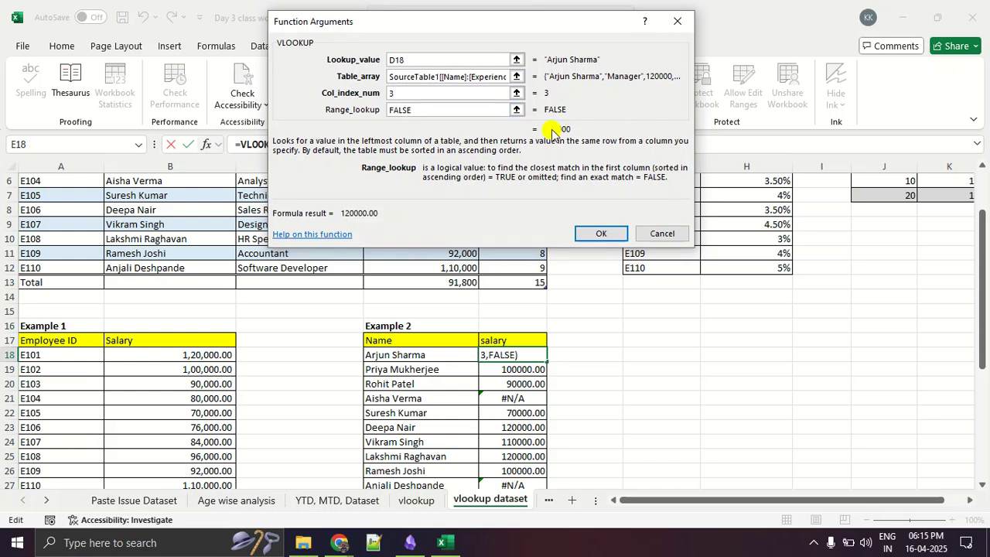
left_click(598, 232)
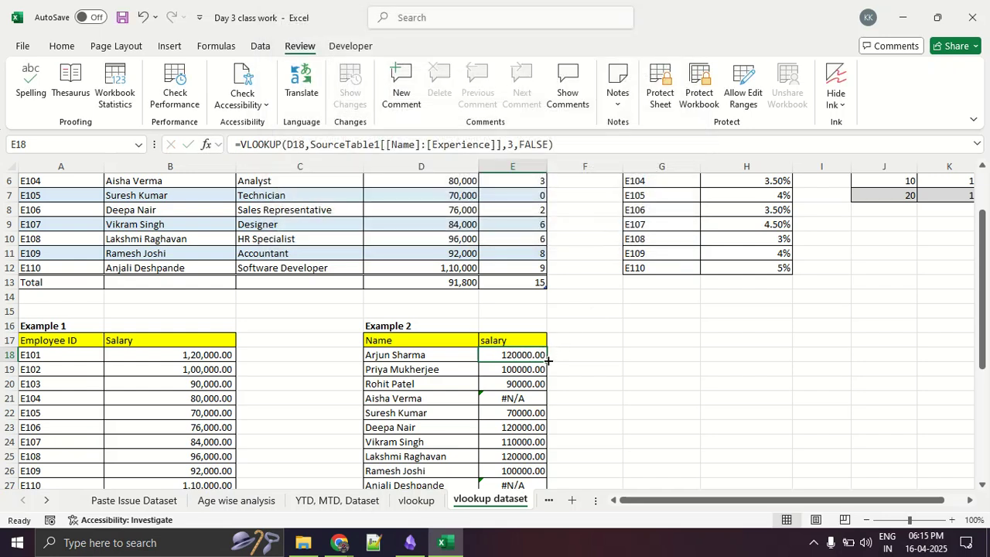
double_click(546, 360)
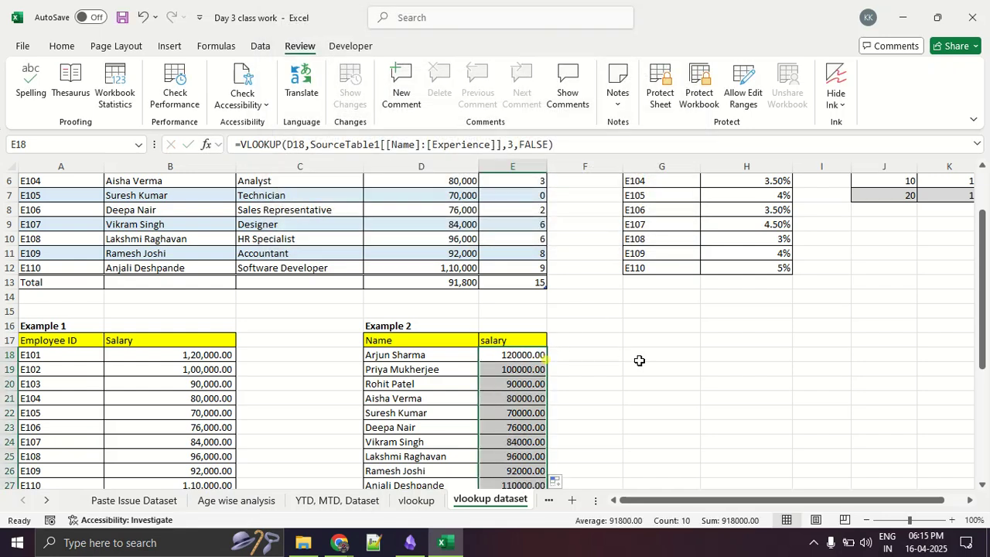
- Check Example 2's corrected salary in row 24 against the same employee's row in Table 1, and inspect E19's formula
scroll(639, 358, "down", 2)
left_click(639, 360)
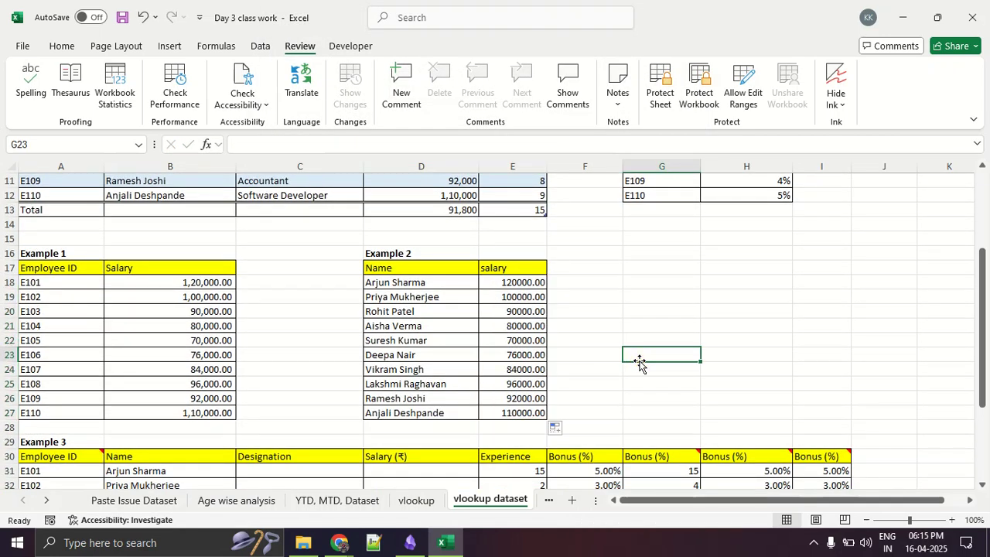
left_click_drag(427, 369, 483, 369)
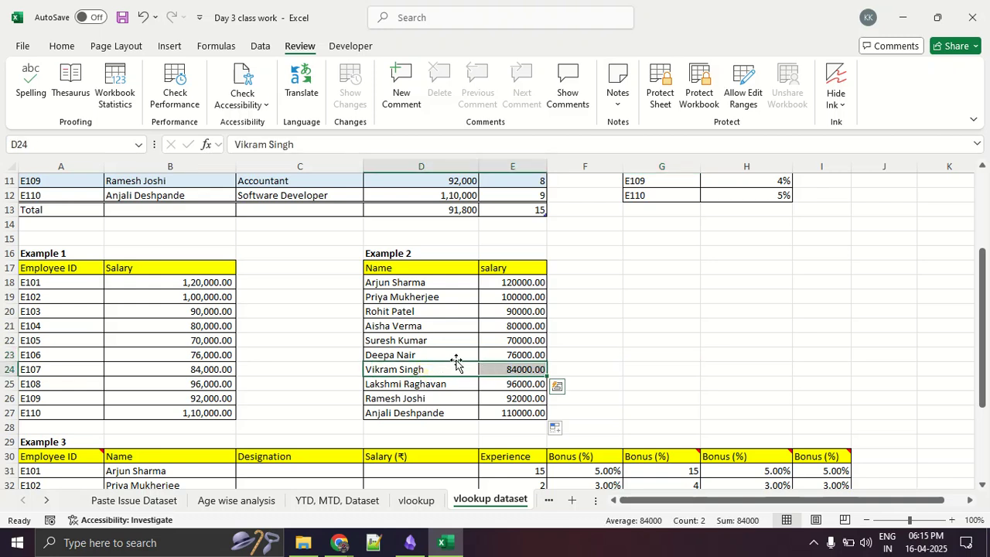
scroll(456, 362, "up", 2)
left_click_drag(196, 227, 415, 227)
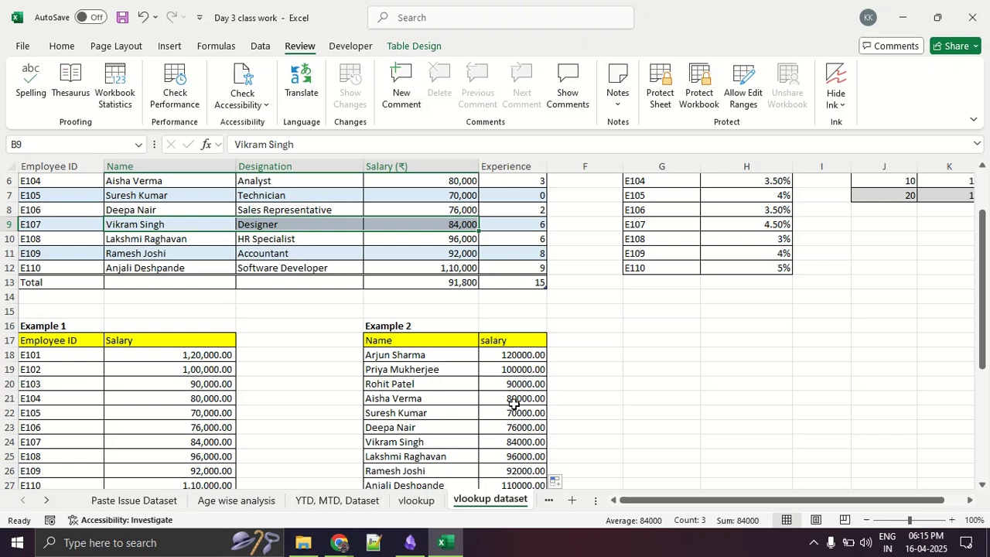
left_click(531, 369)
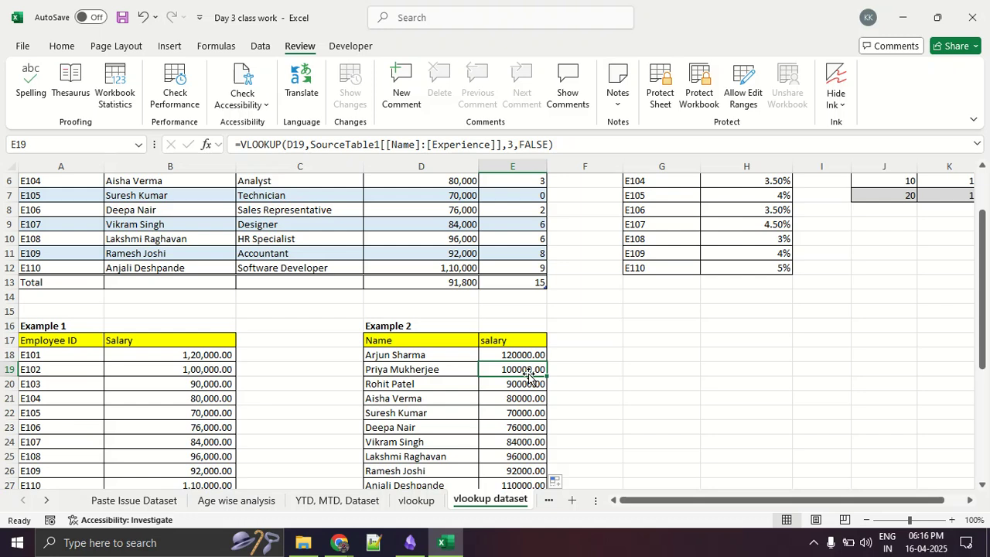
- Start a VLOOKUP formula in the empty cell G18 to bring up its argument hint
left_click(674, 354)
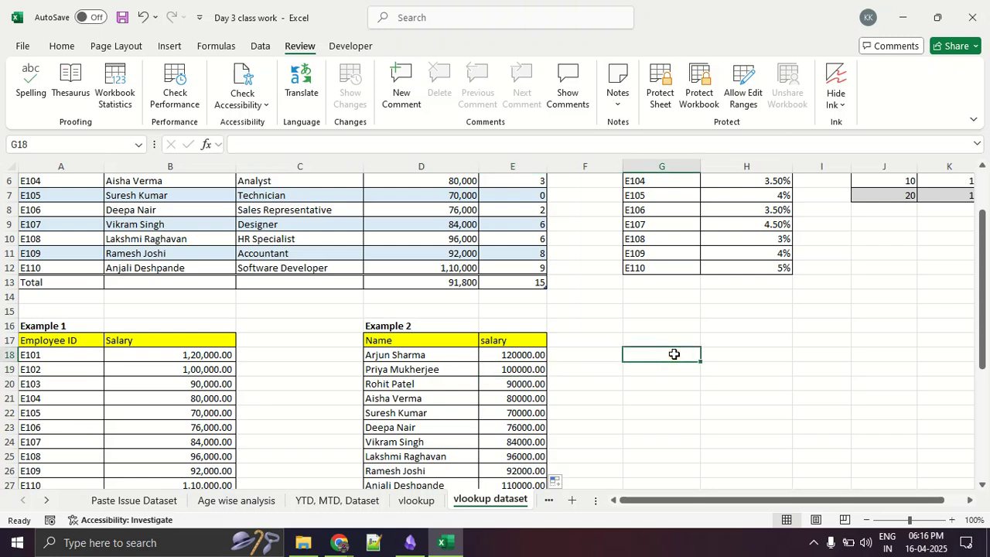
type("=v")
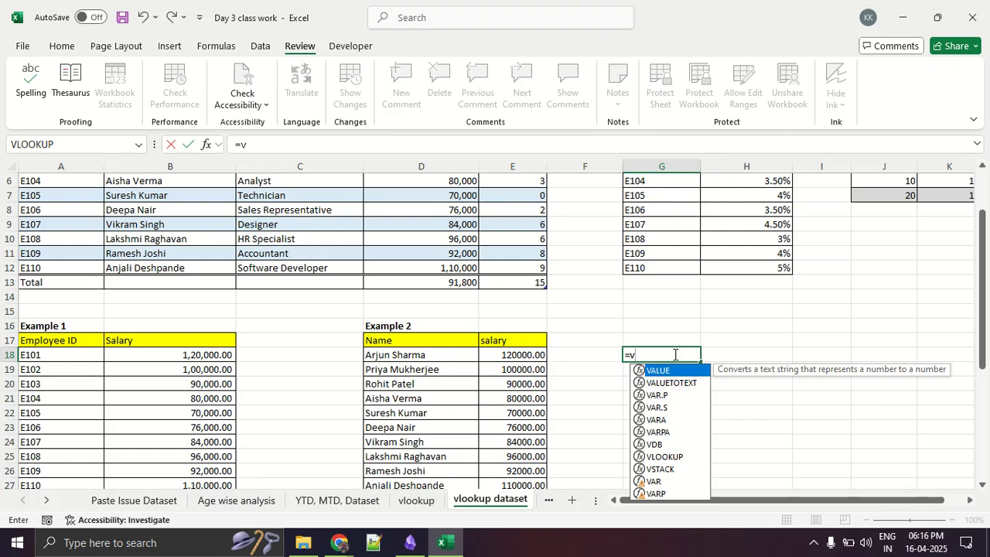
type("loo")
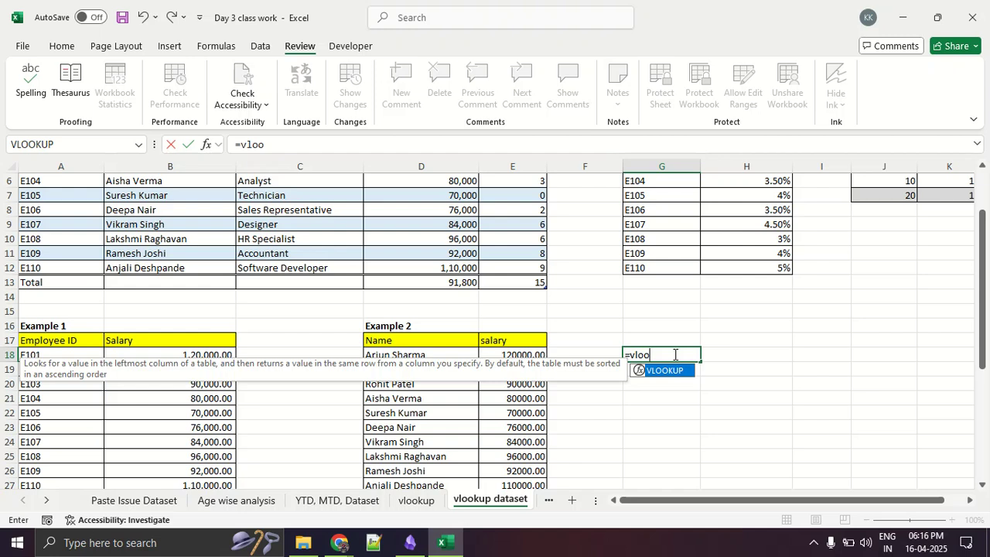
key("Tab")
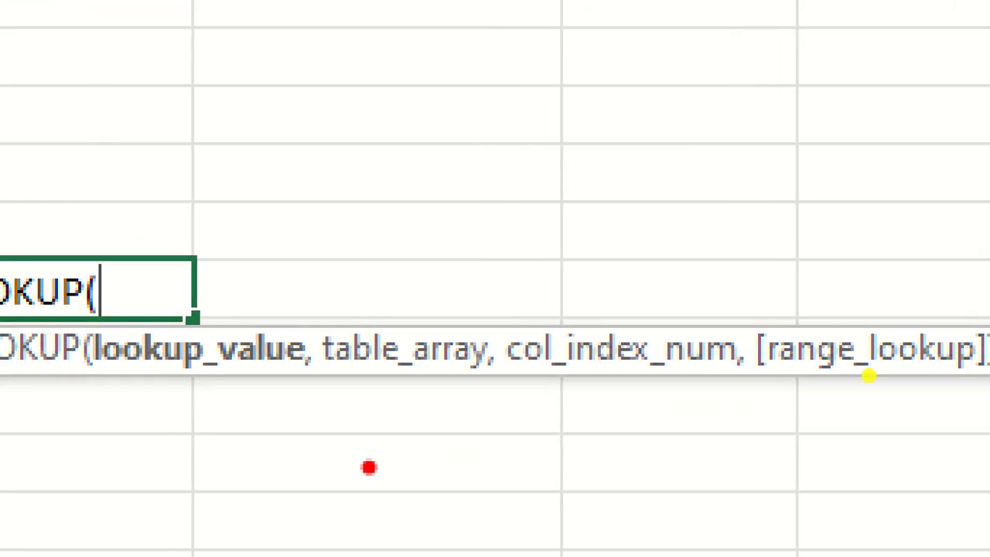
- Examine the VLOOKUP argument hint in G18, underlining all four arguments and sketching square brackets in red for [range_lookup]
mouse_move(94, 366)
left_mouse_down()
mouse_move(277, 365)
mouse_move(475, 383)
left_mouse_up()
mouse_move(535, 383)
left_mouse_down()
mouse_move(721, 393)
mouse_move(986, 381)
left_mouse_up()
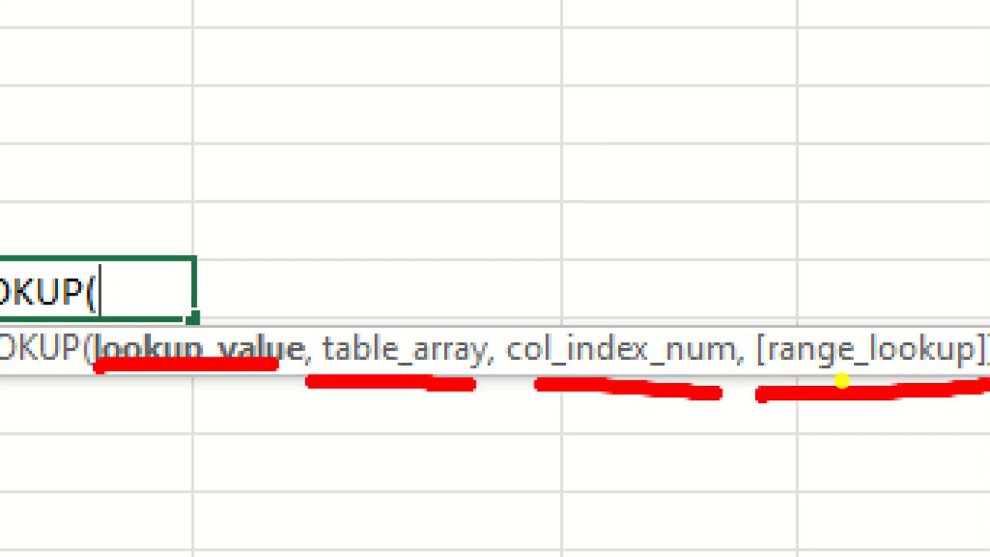
left_click_drag(864, 298, 863, 277)
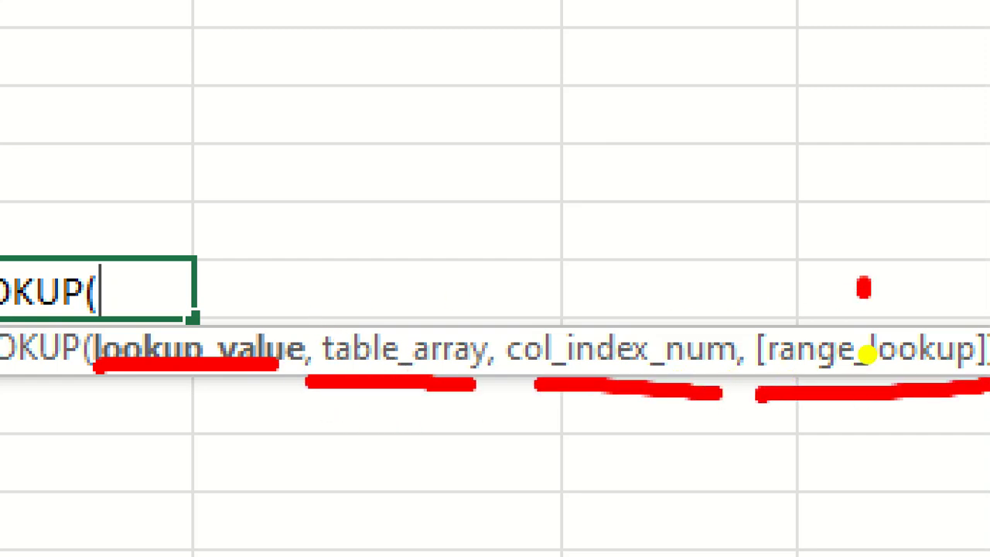
left_click_drag(224, 296, 647, 287)
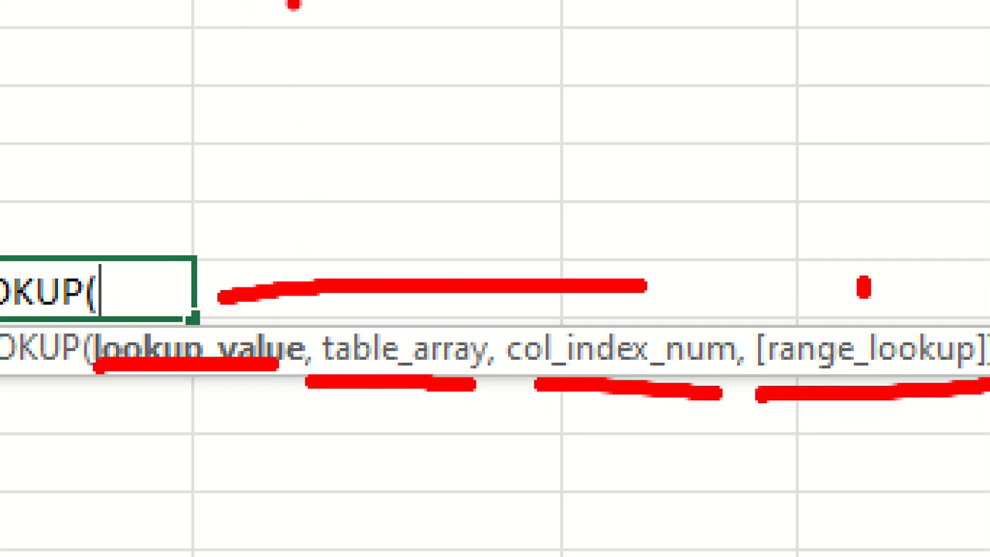
left_click_drag(247, 4, 307, 51)
mouse_move(362, 36)
left_mouse_down()
mouse_move(189, 177)
mouse_move(333, 190)
left_mouse_up()
mouse_move(826, 43)
left_mouse_down()
mouse_move(916, 38)
mouse_move(958, 172)
mouse_move(907, 173)
left_mouse_up()
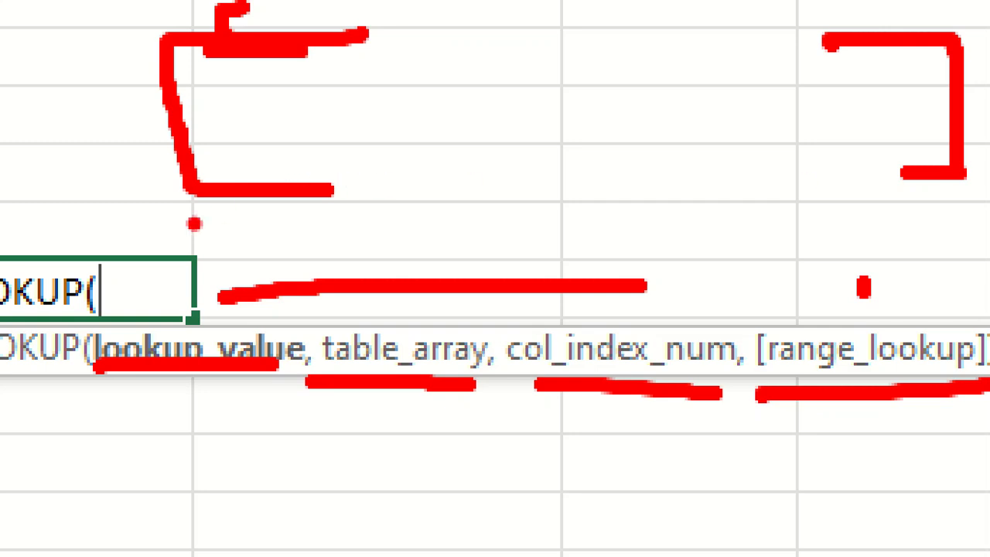
left_click_drag(187, 225, 975, 228)
left_click_drag(249, 248, 989, 246)
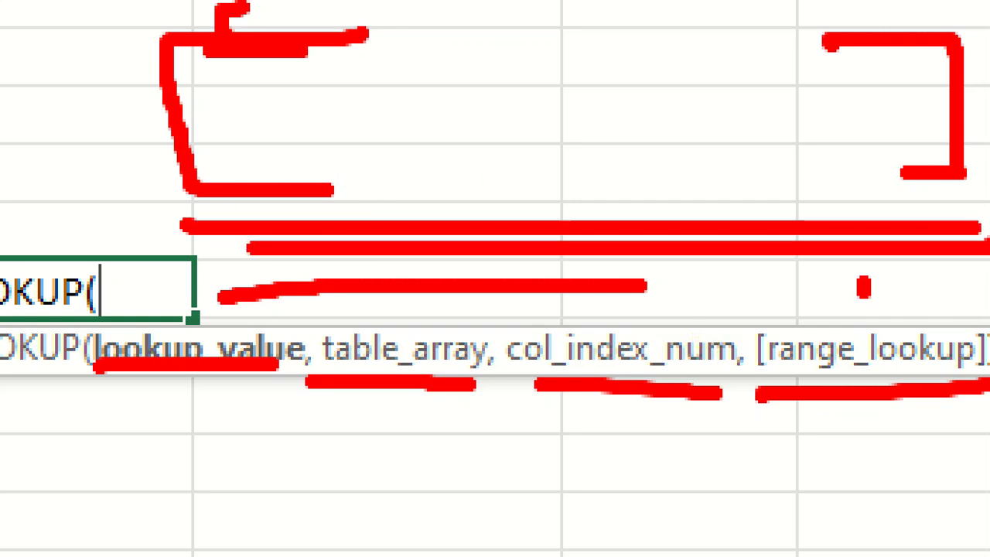
key("Escape")
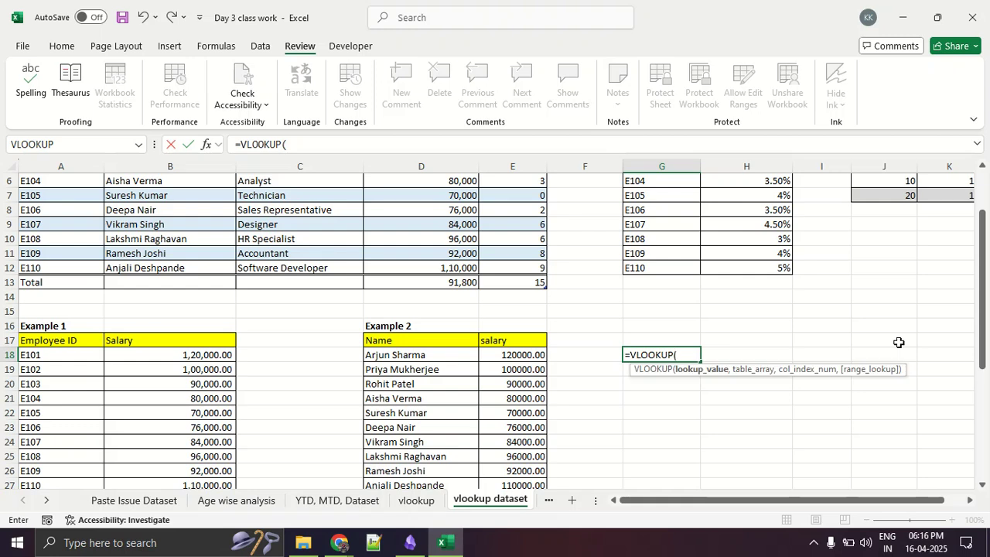
- Examine the XLOOKUP argument hint in G18 in place of VLOOKUP, underlining its required and optional arguments in red, and discard the unfinished formula
key("BackSpace")
key("BackSpace")
key("BackSpace")
key("BackSpace")
key("BackSpace")
key("BackSpace")
key("BackSpace")
key("BackSpace")
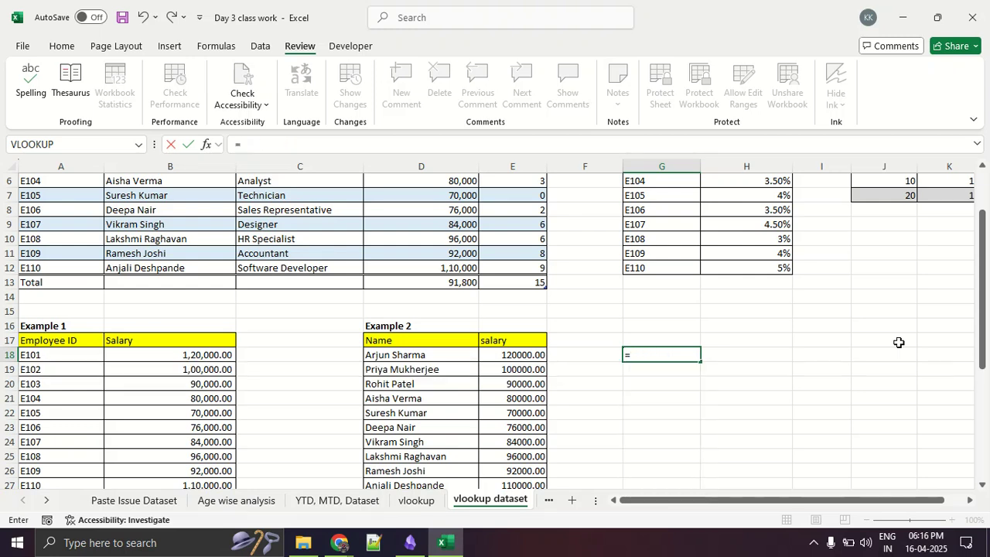
type("xloo")
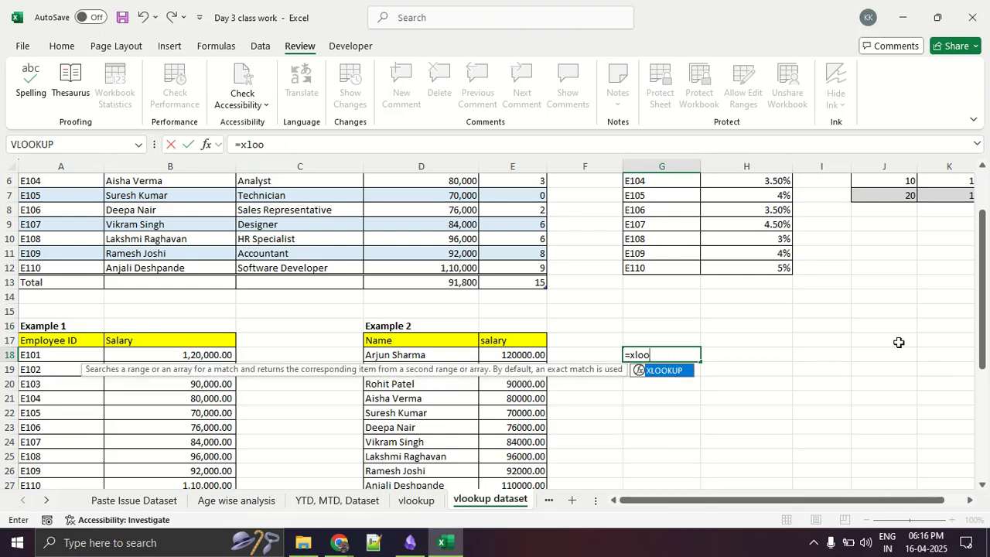
key("Tab")
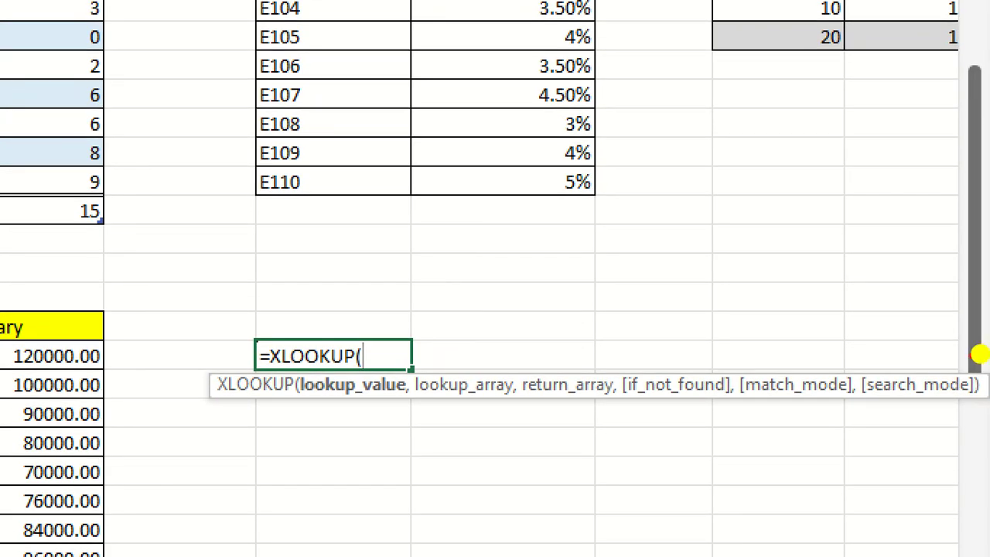
left_click_drag(297, 411, 987, 408)
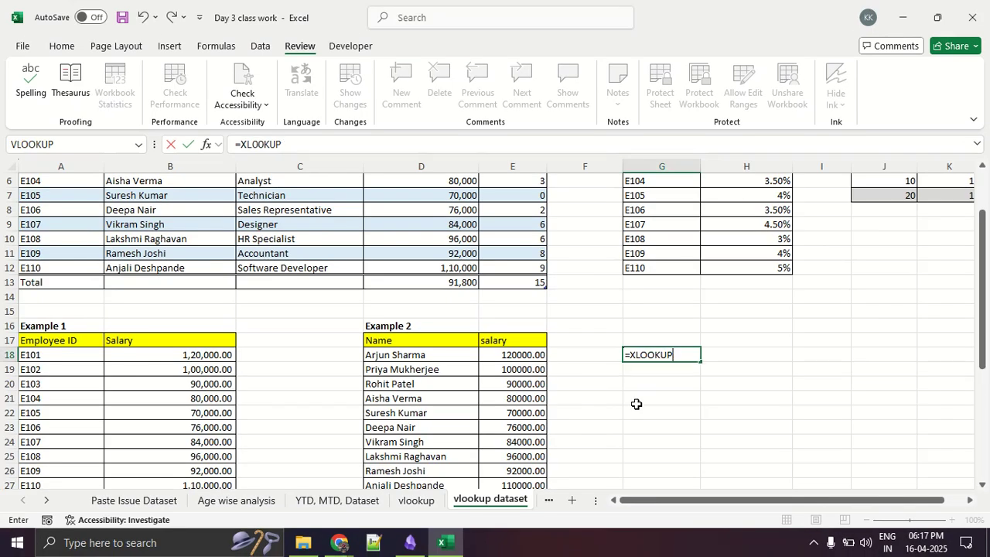
key("BackSpace")
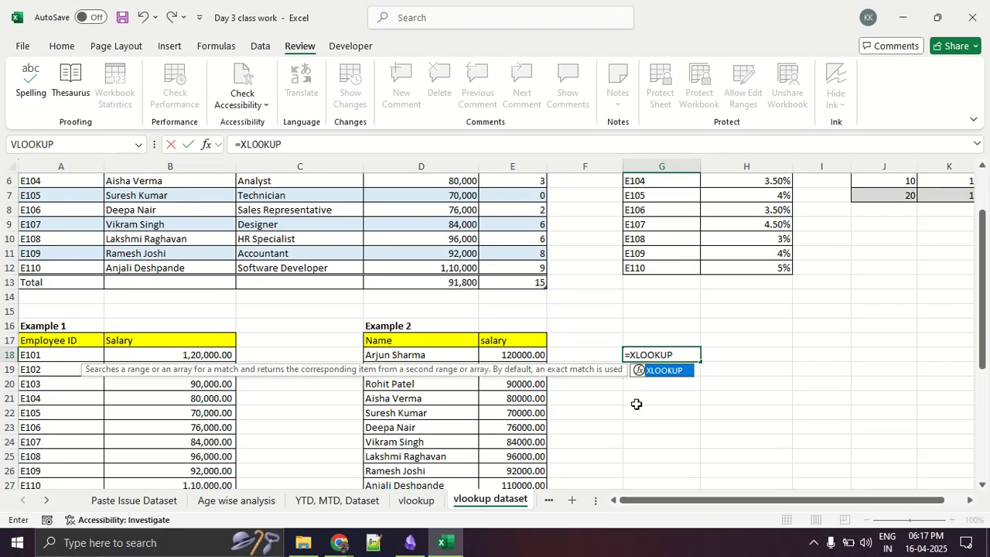
key("BackSpace")
key("BackSpace")
key("BackSpace")
key("BackSpace")
key("BackSpace")
key("BackSpace")
key("BackSpace")
key("BackSpace")
key("Escape")
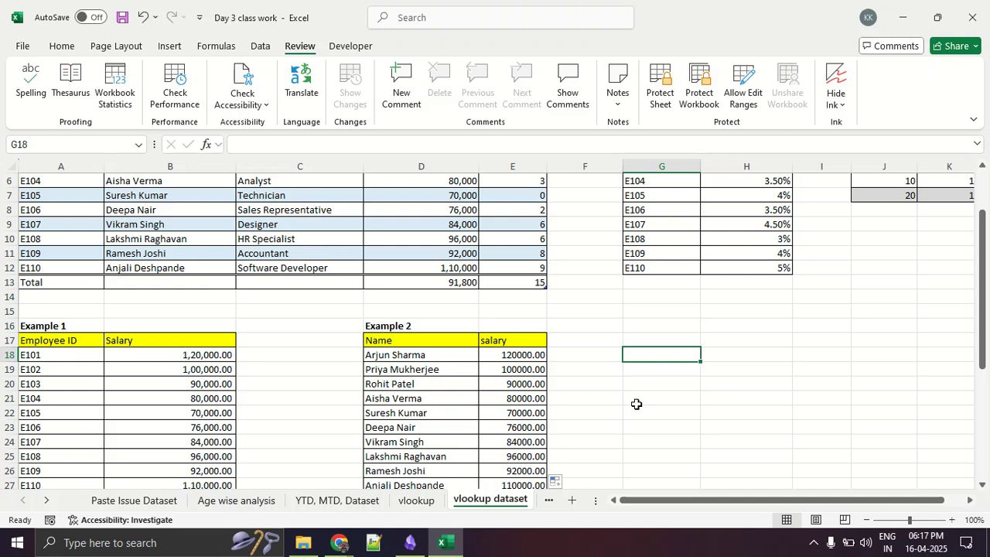
left_click(642, 404)
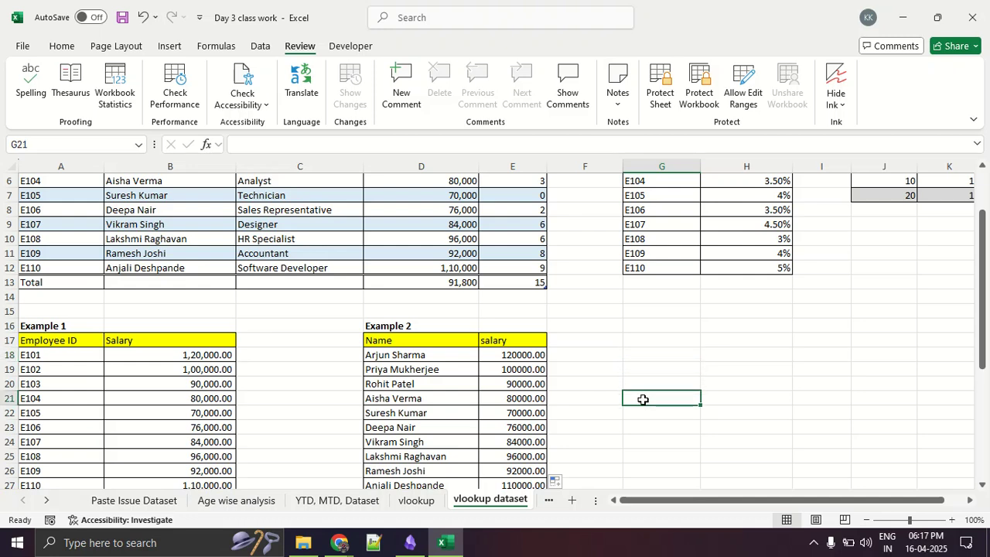
- Review Example 3's columns against the source data in Table 1
key("alt+Tab")
key("alt+Tab")
scroll(609, 385, "down", 3)
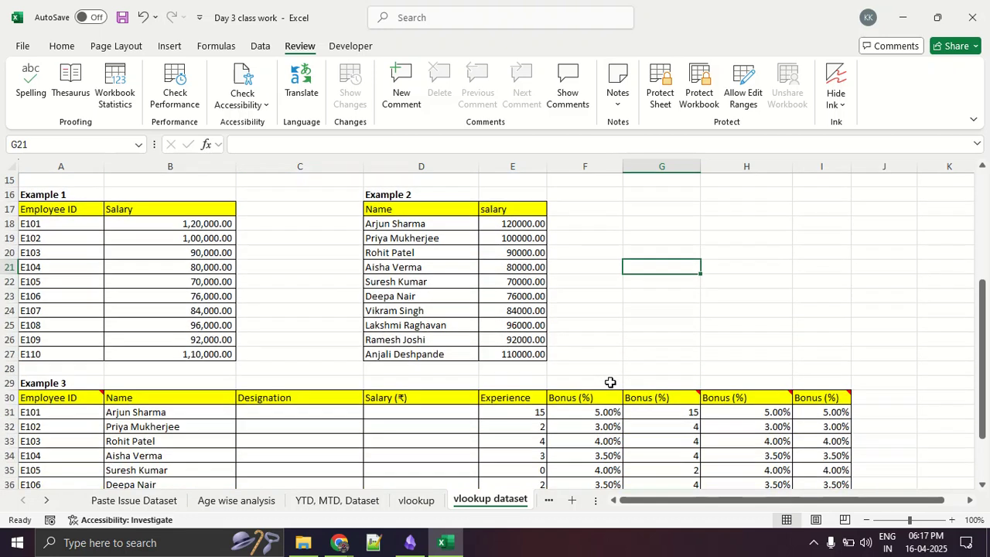
scroll(597, 358, "up", 5)
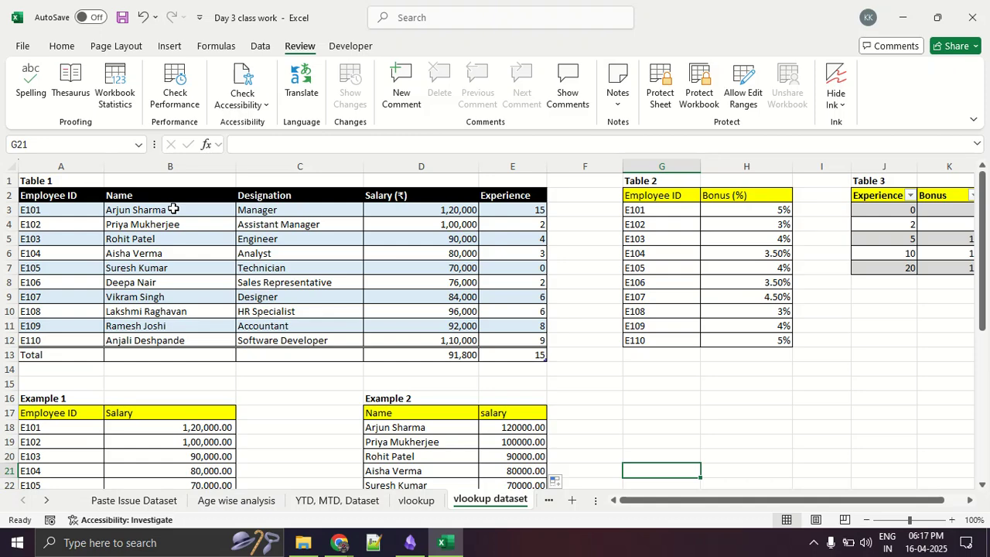
scroll(178, 232, "down", 5)
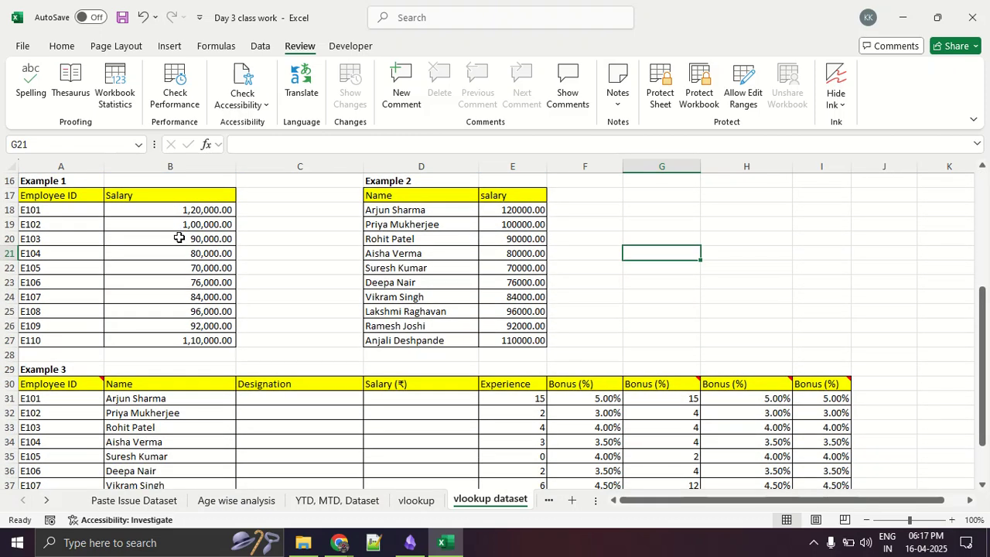
scroll(184, 247, "up", 5)
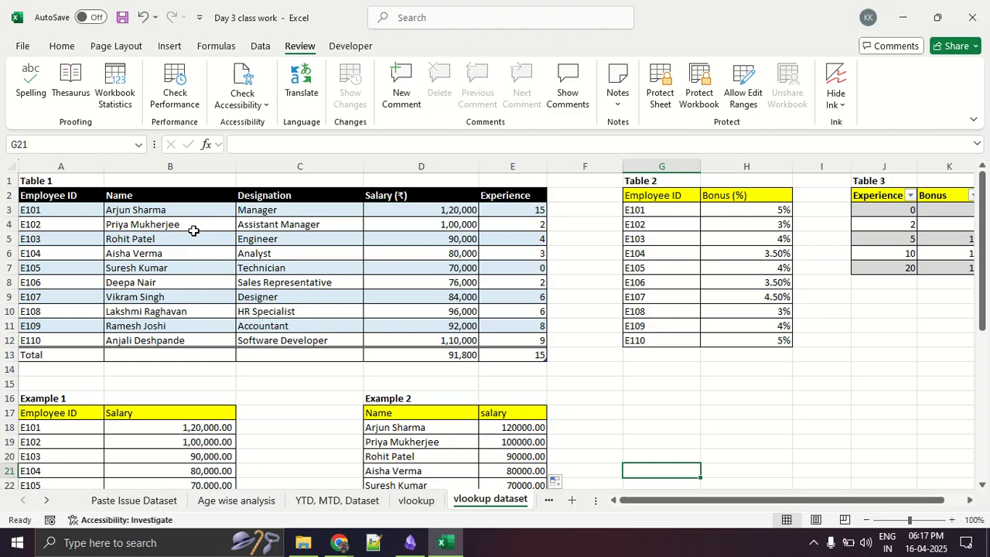
- Highlight Table 1's data range A3:E12 to show the cells that serve as the lookup table, and clear the selection
key("alt+Tab")
key("alt+Tab")
left_click_drag(74, 215, 507, 338)
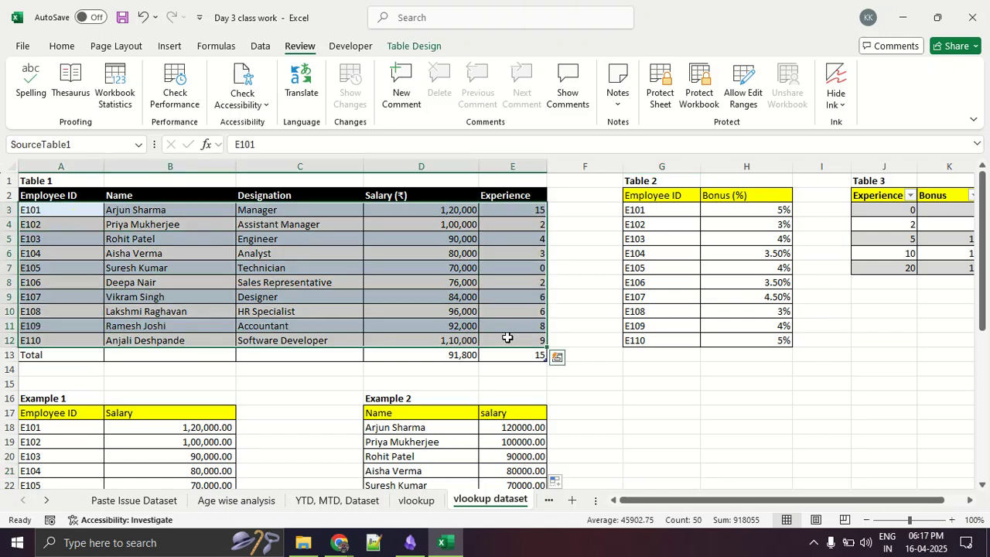
left_click(508, 338)
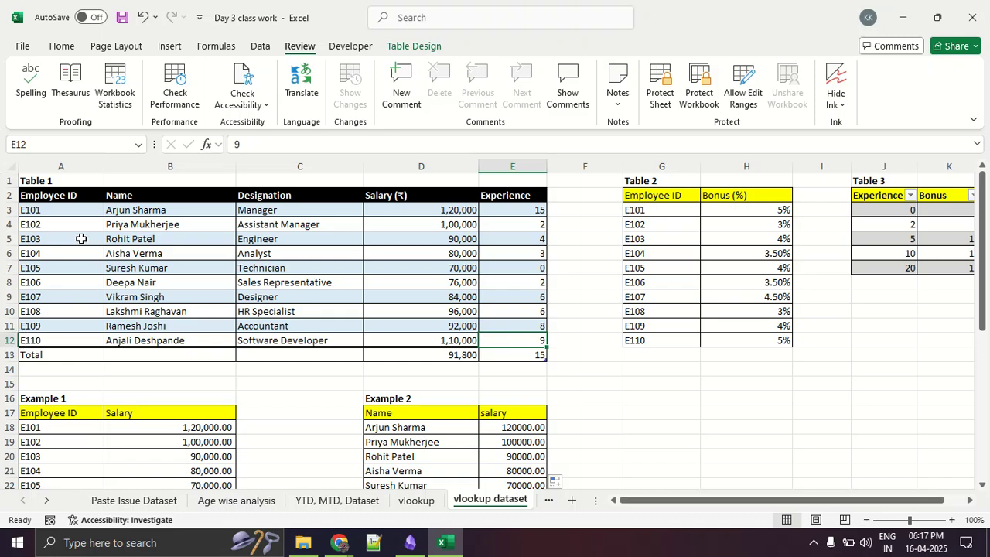
- Extend a selection from A3 down column A far past the data, clear it, and return to Table 1
left_click_drag(81, 213, 40, 483)
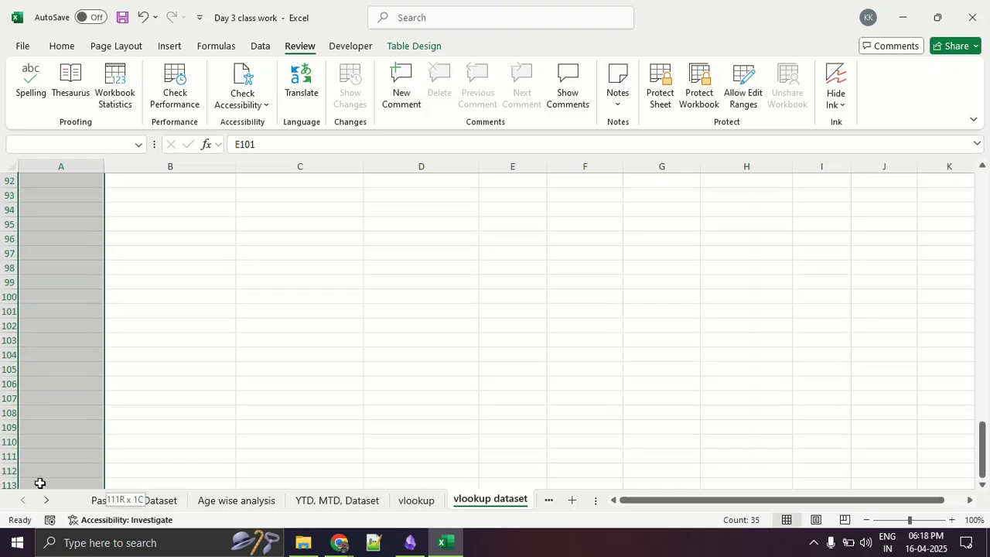
left_click_drag(39, 483, 59, 447)
scroll(60, 447, "up", 20)
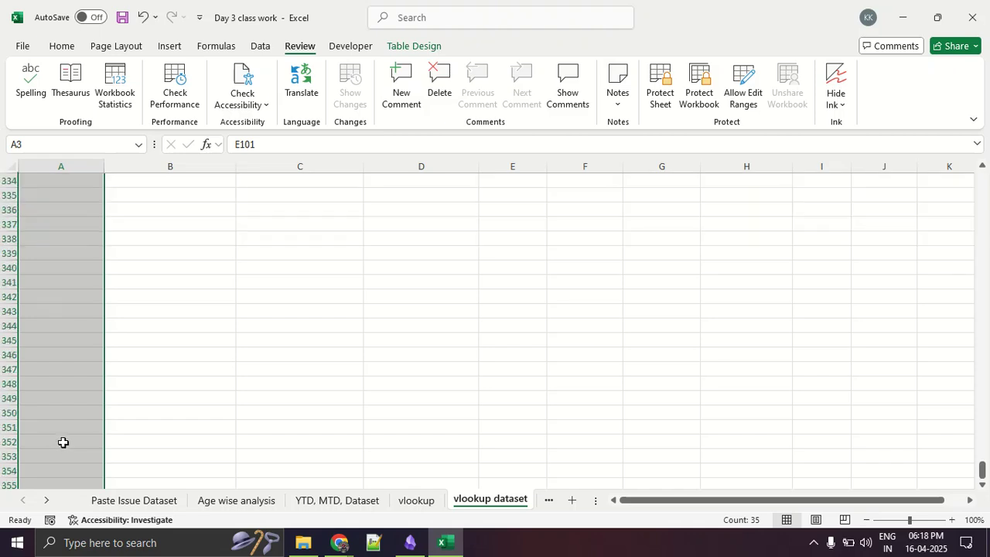
scroll(65, 446, "up", 20)
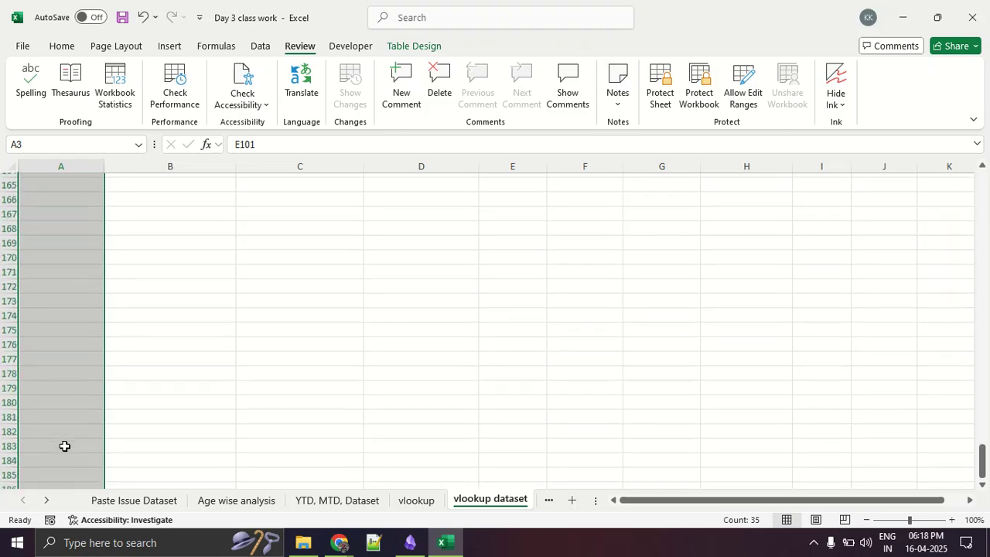
left_click(93, 388)
scroll(94, 390, "up", 10)
scroll(94, 389, "up", 20)
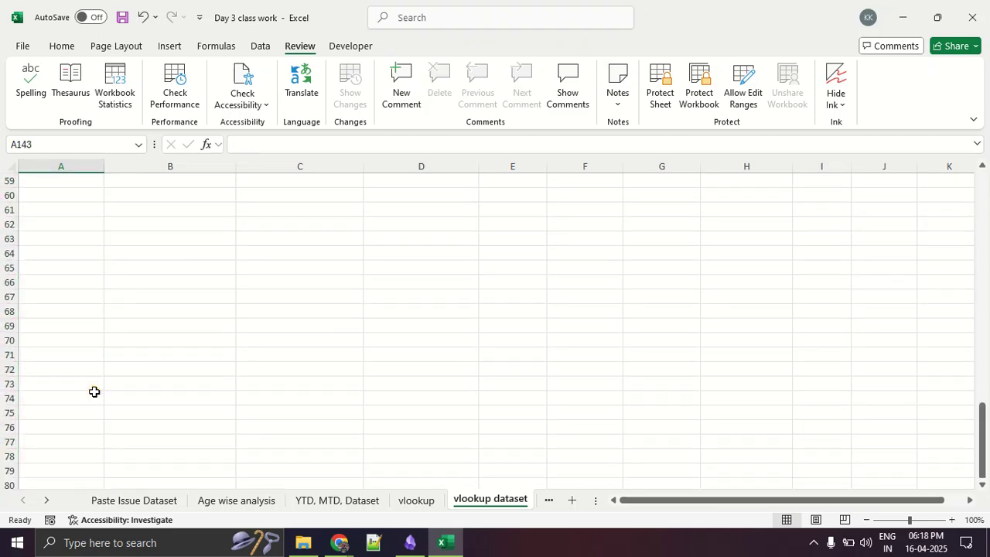
left_click_drag(984, 389, 984, 172)
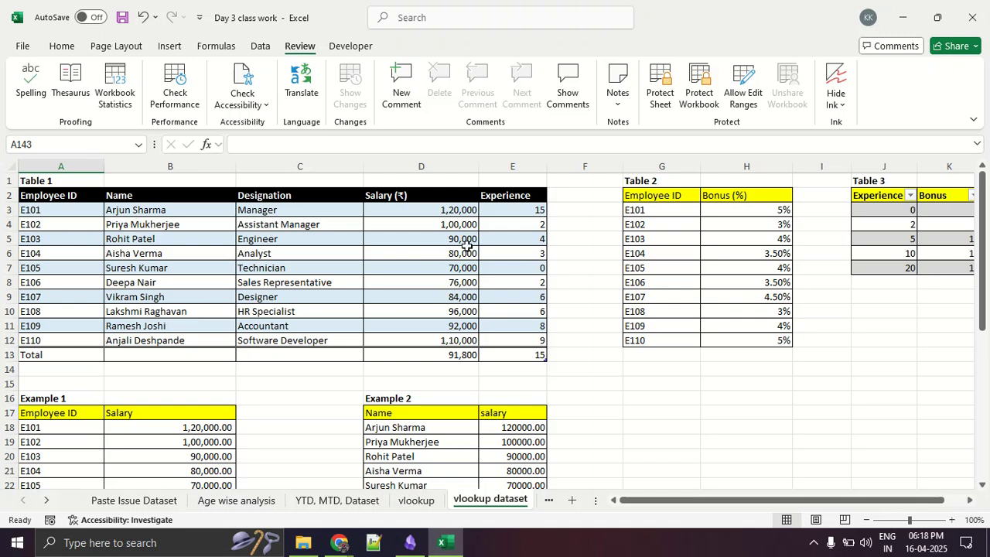
- Select Table 1's contents from A3 to its last row and column, including the Total row
left_click(79, 210)
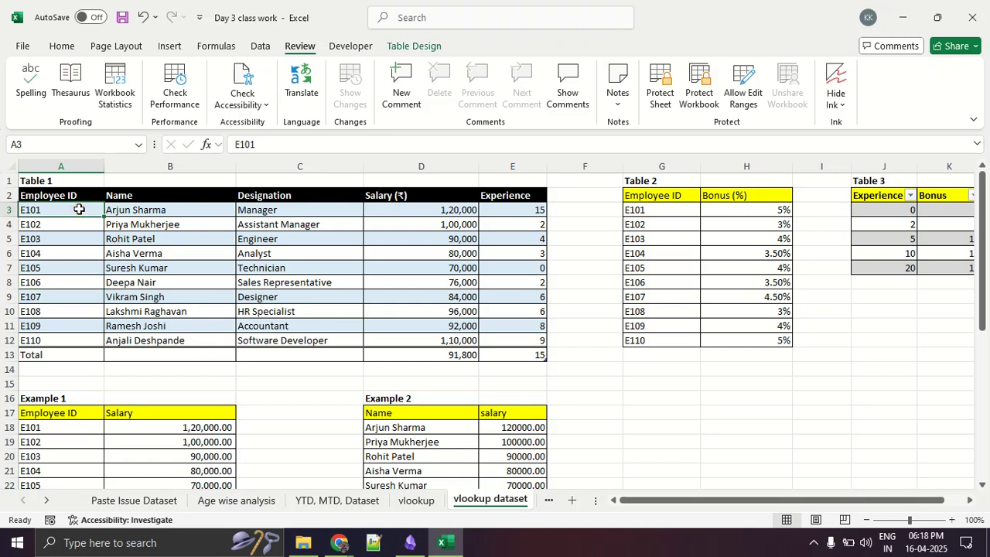
key("ctrl+shift+Down")
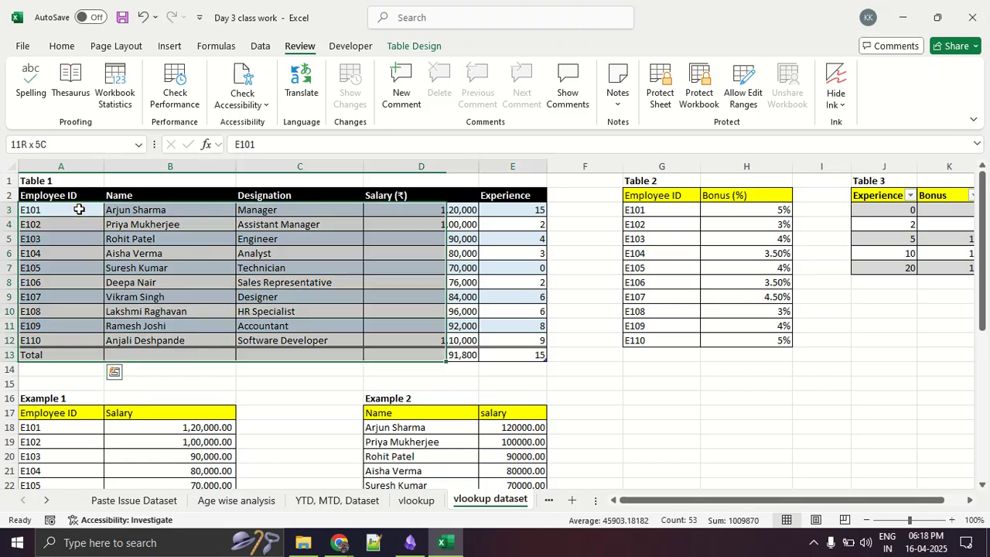
key("ctrl+shift+Right")
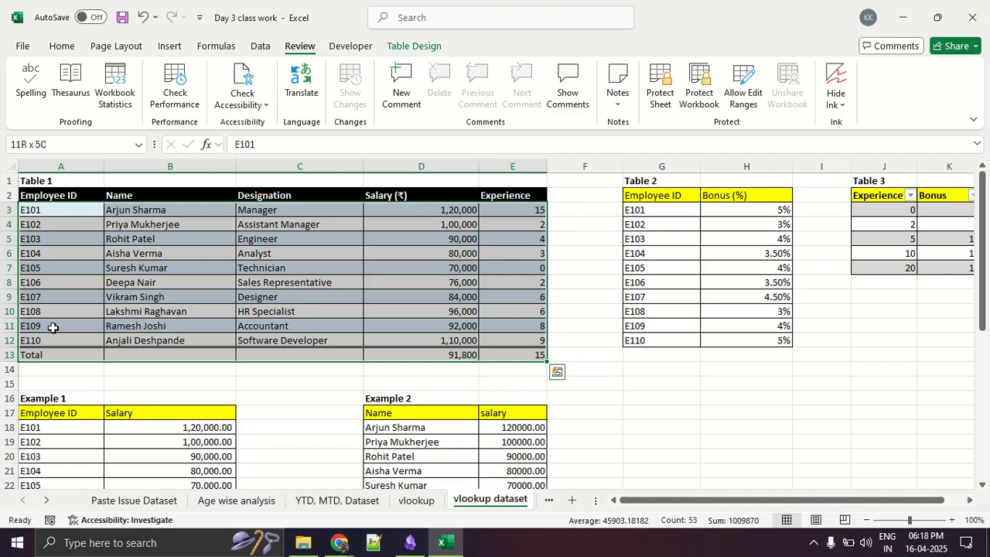
- Turn off the Total Row option for Table 1
left_click(167, 354)
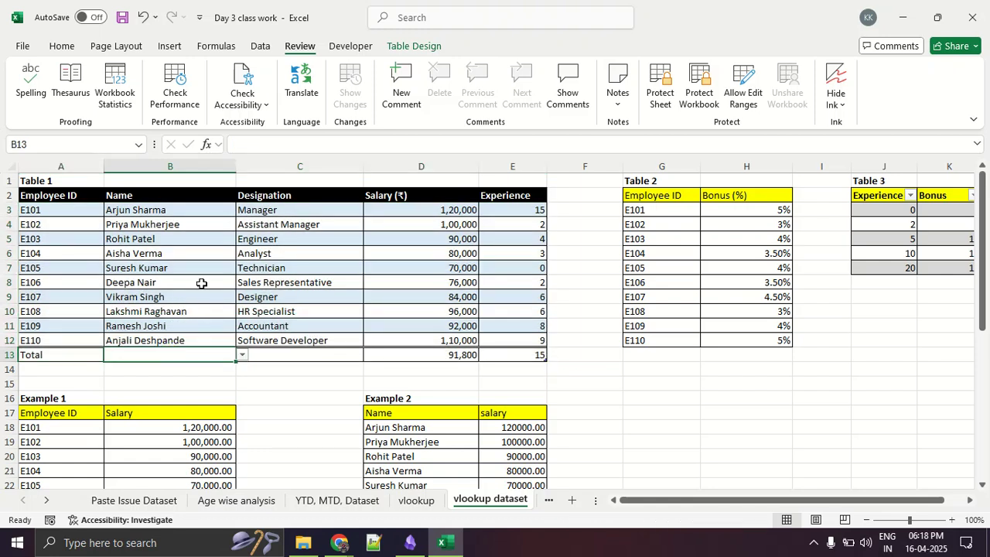
left_click(415, 46)
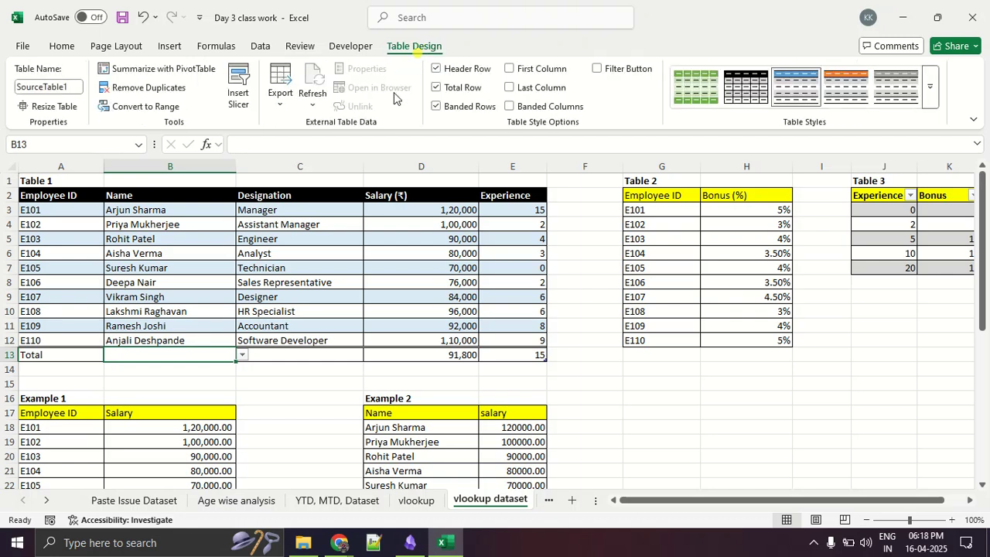
left_click(456, 88)
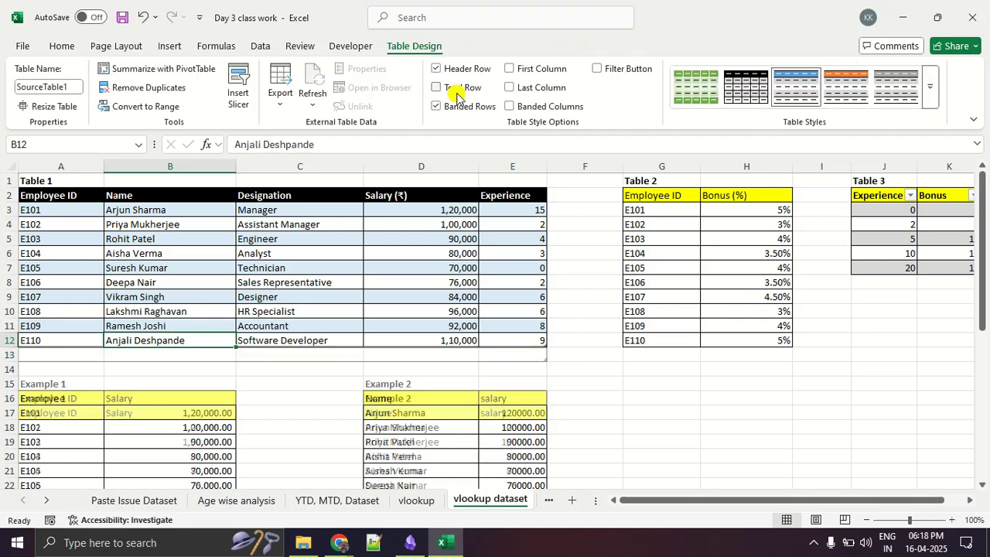
- Select Table 1's data from A3 through E12 without a total row, and clear the selection
left_click(56, 212)
key("ctrl+shift+Down")
key("ctrl+shift+Right")
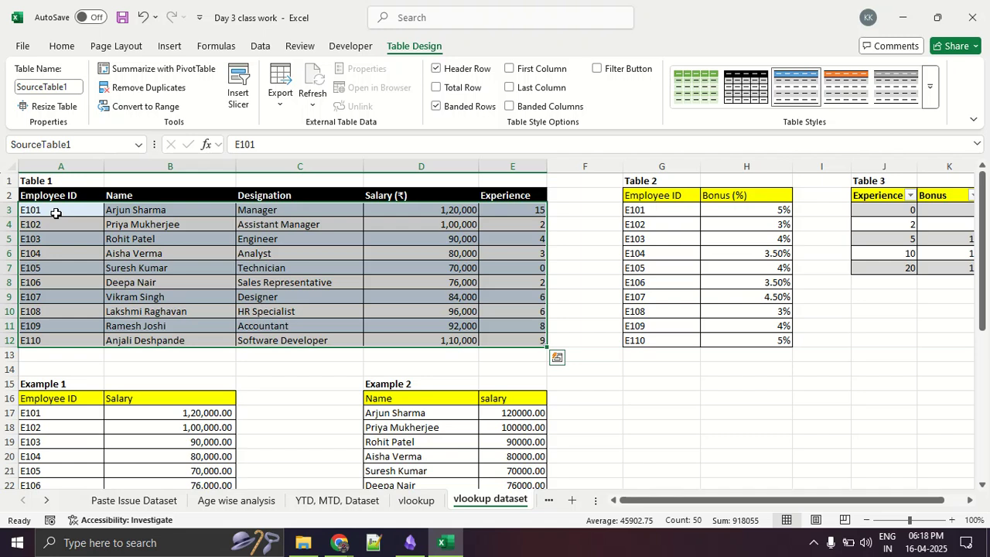
left_click(155, 220)
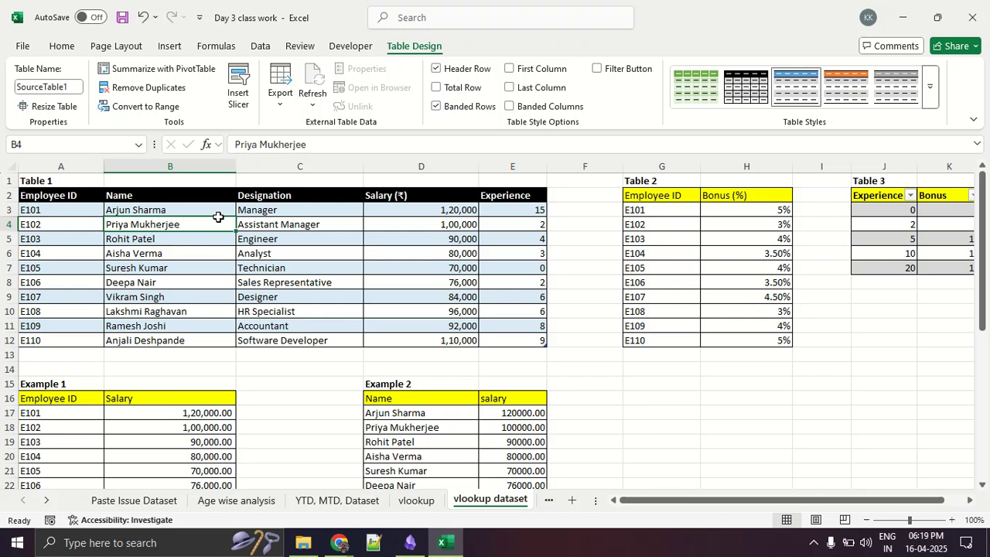
- Undo the Total Row removal in Table 1 and the last salary formula fill in Example 2
left_click(270, 388)
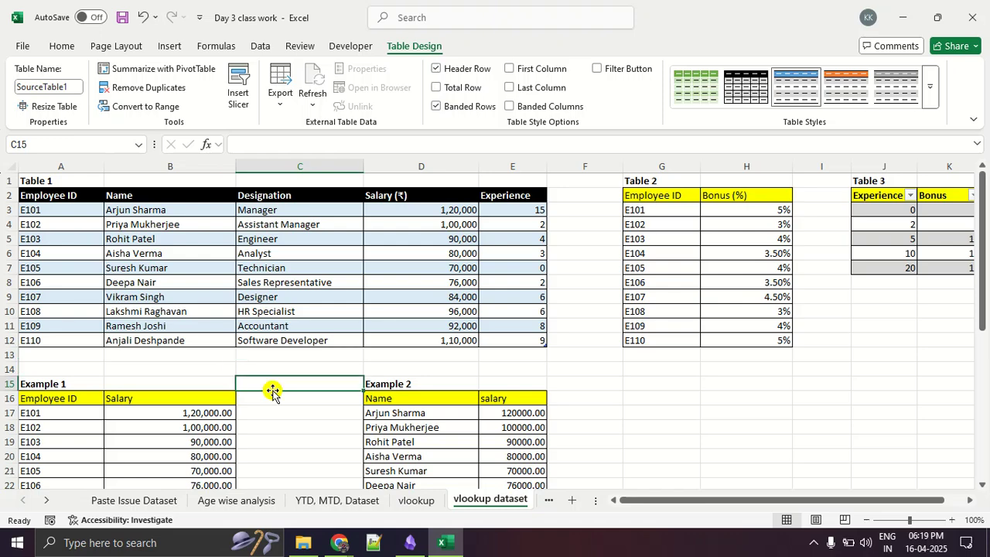
scroll(270, 391, "down", 8)
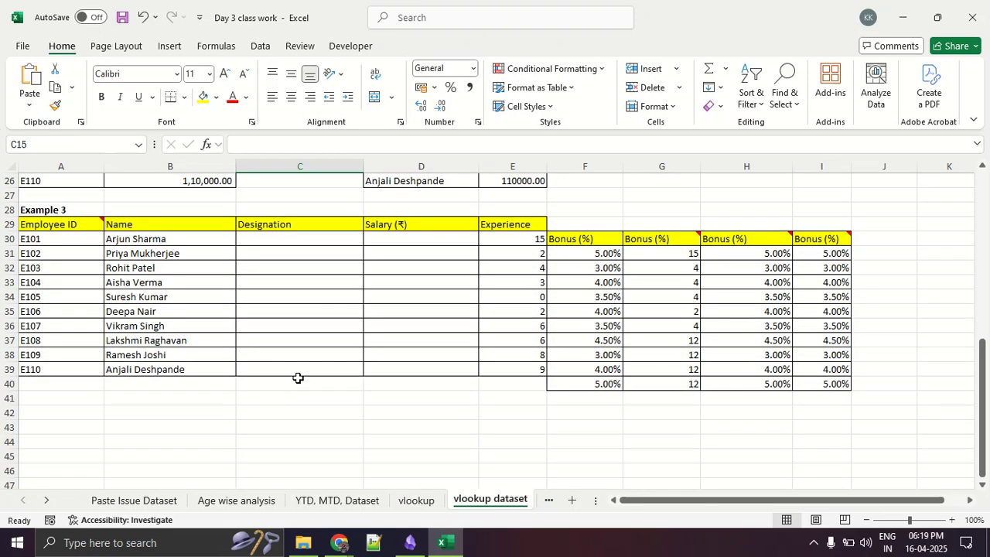
key("ctrl+z")
key("ctrl+z")
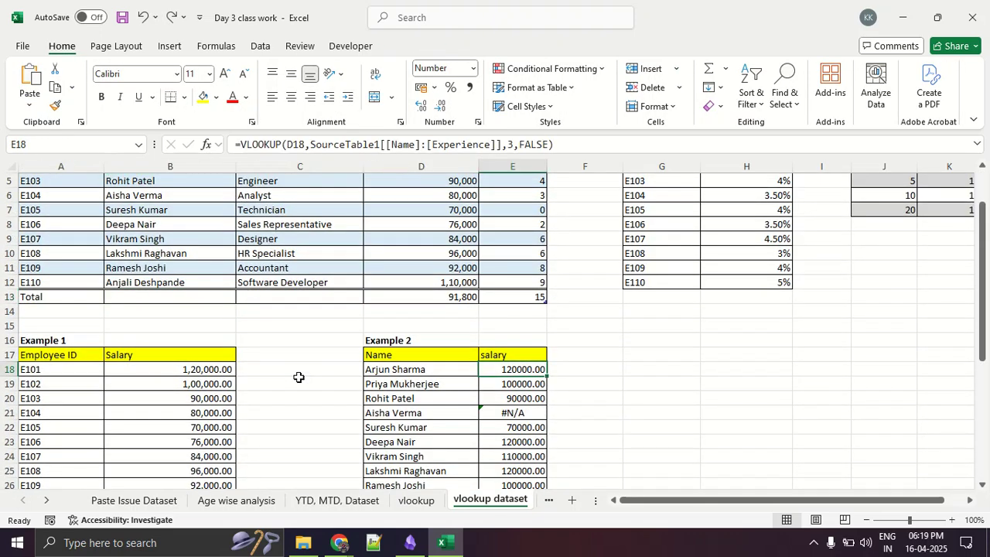
scroll(578, 376, "down", 5)
left_click(625, 280)
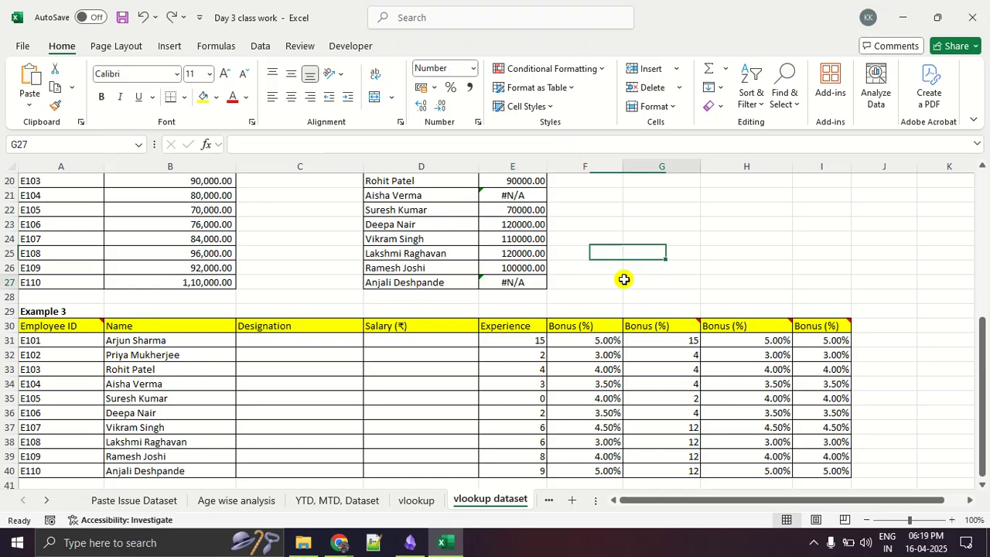
scroll(625, 280, "up", 2)
scroll(561, 270, "down", 3)
scroll(560, 269, "up", 5)
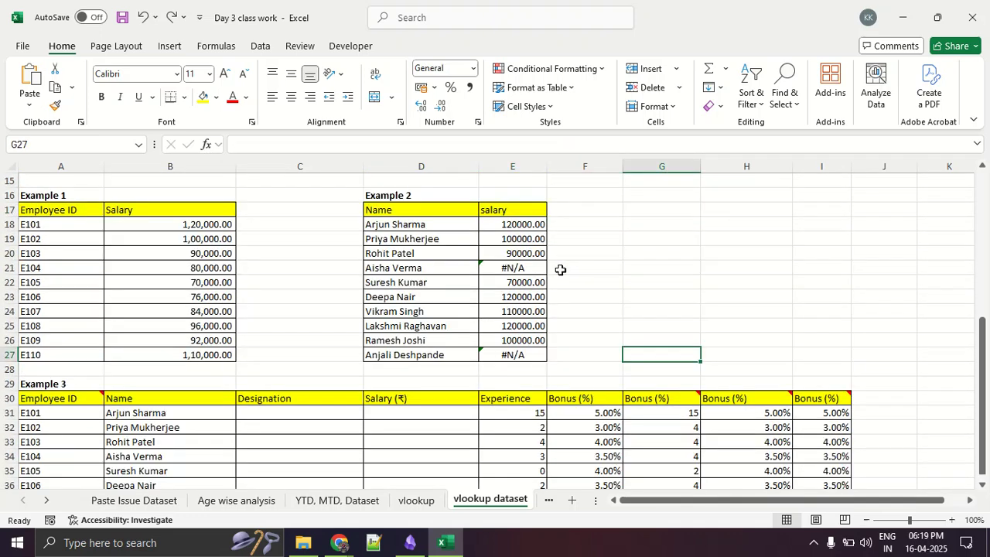
- Fill the VLOOKUP formula from E18 down the salary column of Example 2 through E27
left_click(512, 299)
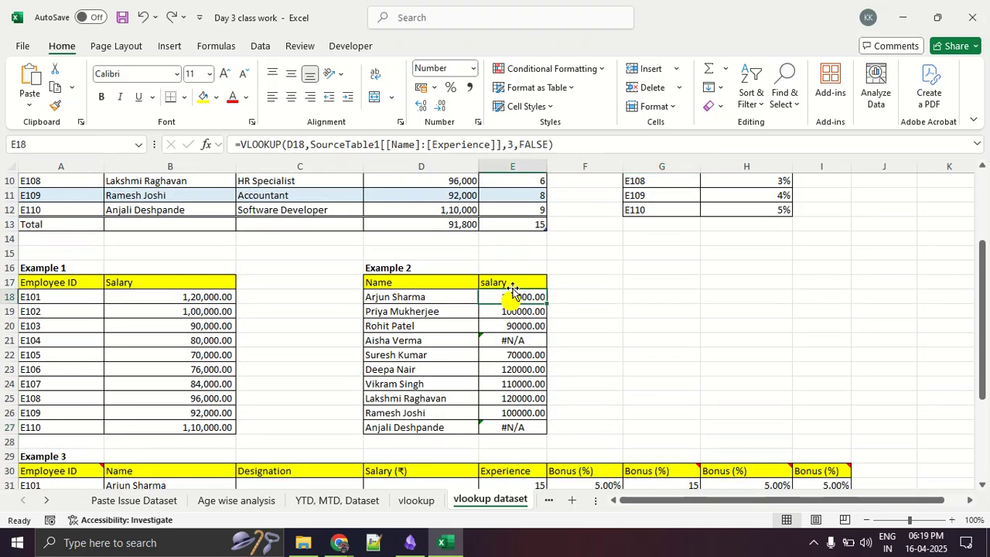
left_click(542, 145)
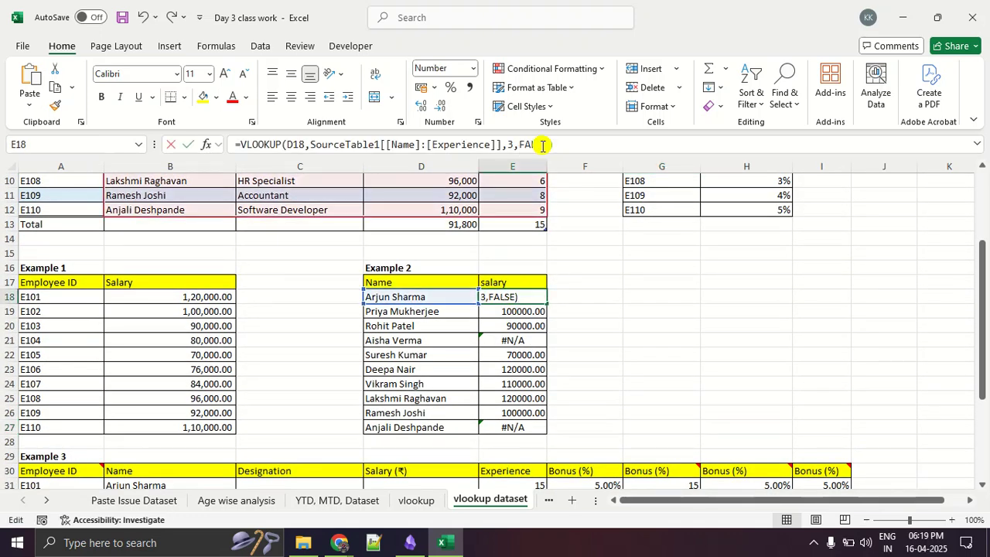
left_click(562, 324)
left_click(519, 296)
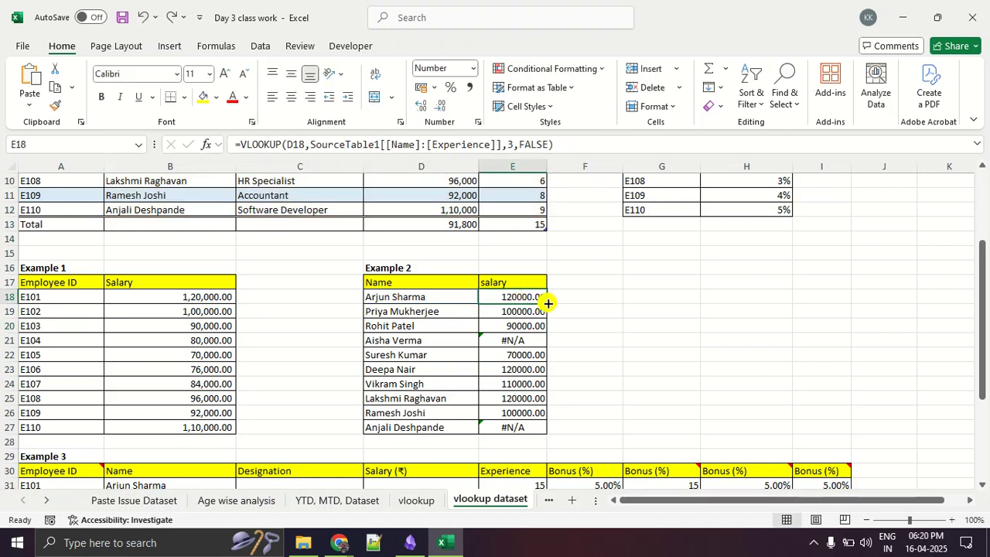
double_click(546, 299)
left_click(619, 334)
scroll(619, 335, "down", 5)
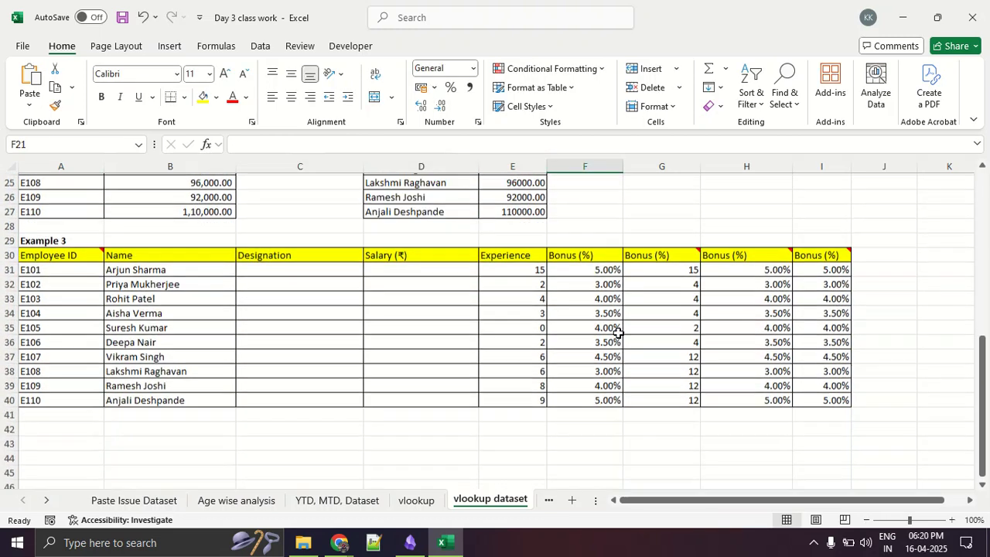
- Examine Table 2's Employee ID and Bonus (%) columns as the source for the bonus lookup
scroll(727, 393, "up", 8)
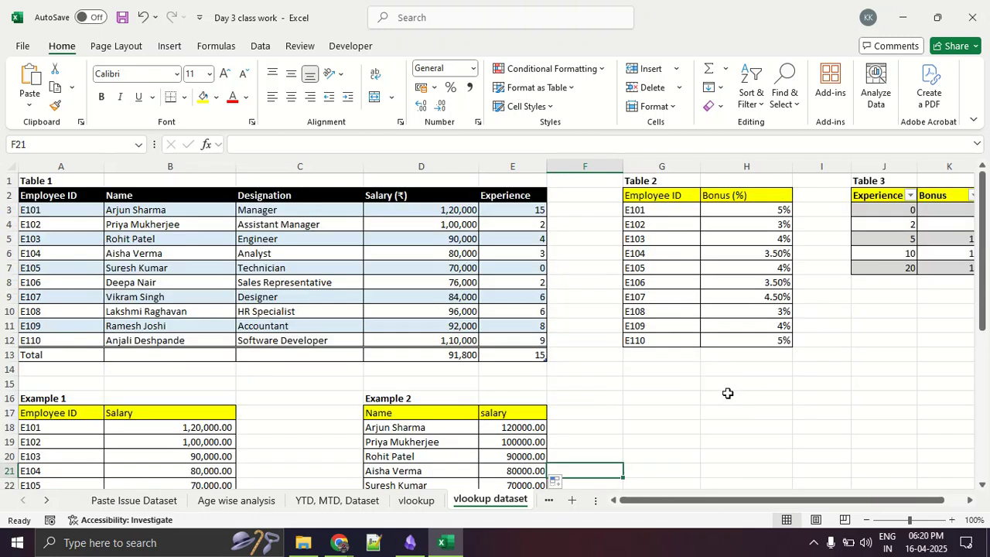
left_click_drag(663, 209, 670, 357)
left_click_drag(747, 210, 754, 364)
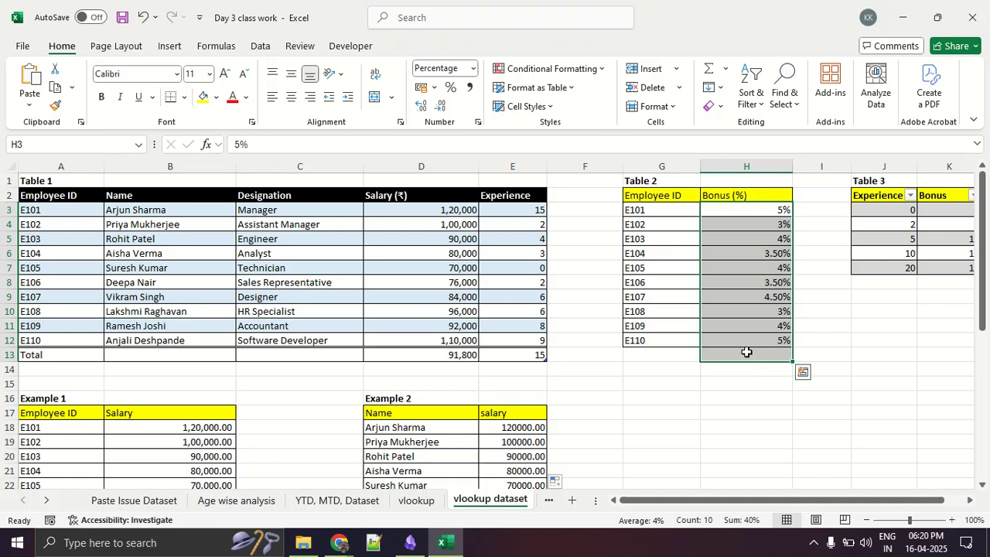
scroll(745, 349, "down", 3)
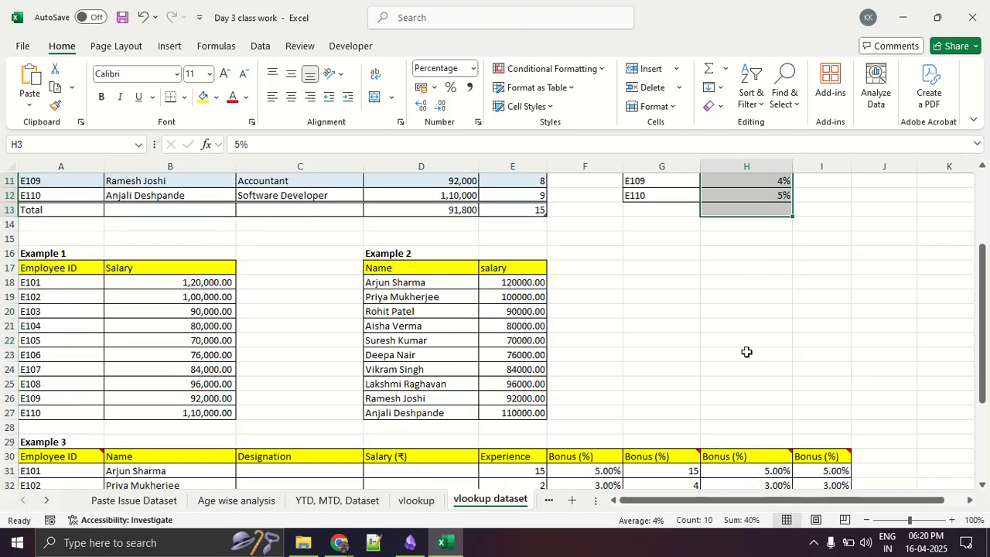
left_click(963, 521)
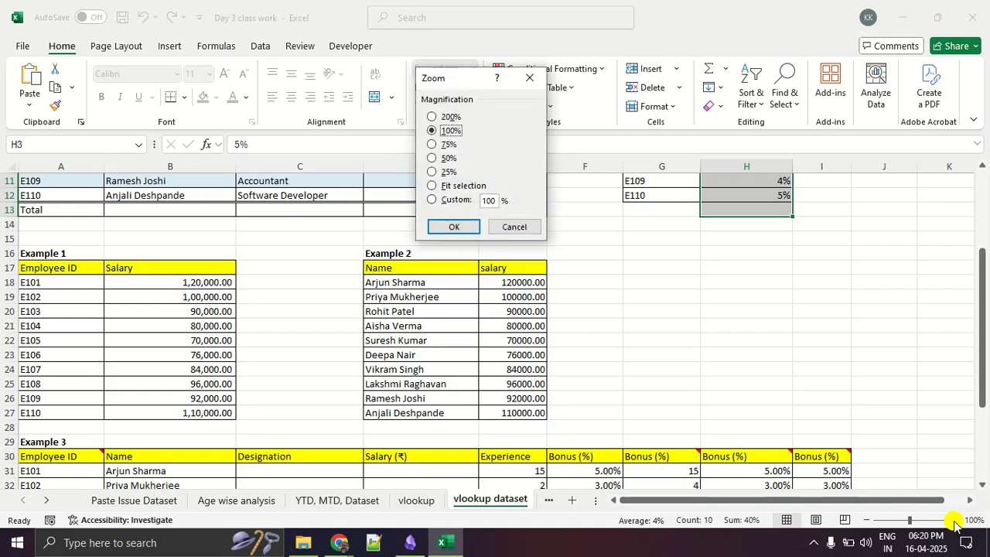
left_click(530, 78)
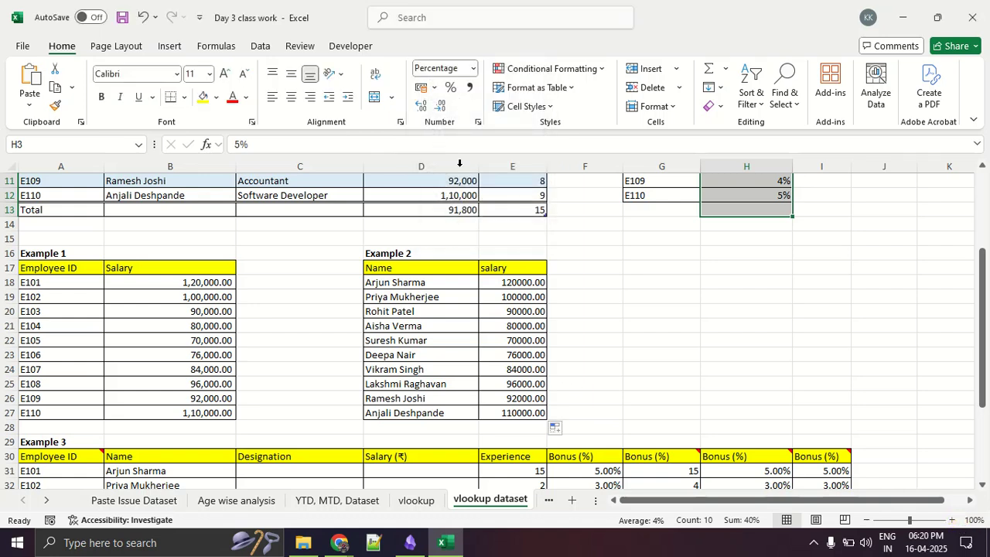
- Clear the bonus percentages from F31:F40 in Example 3
scroll(681, 373, "down", 5)
left_click_drag(71, 244, 88, 384)
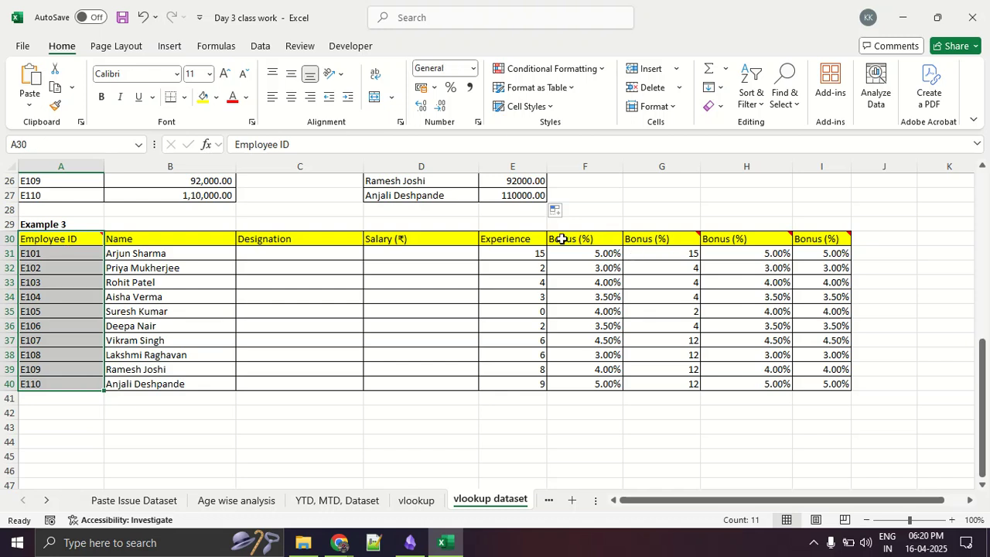
left_click_drag(563, 254, 585, 385)
key("Delete")
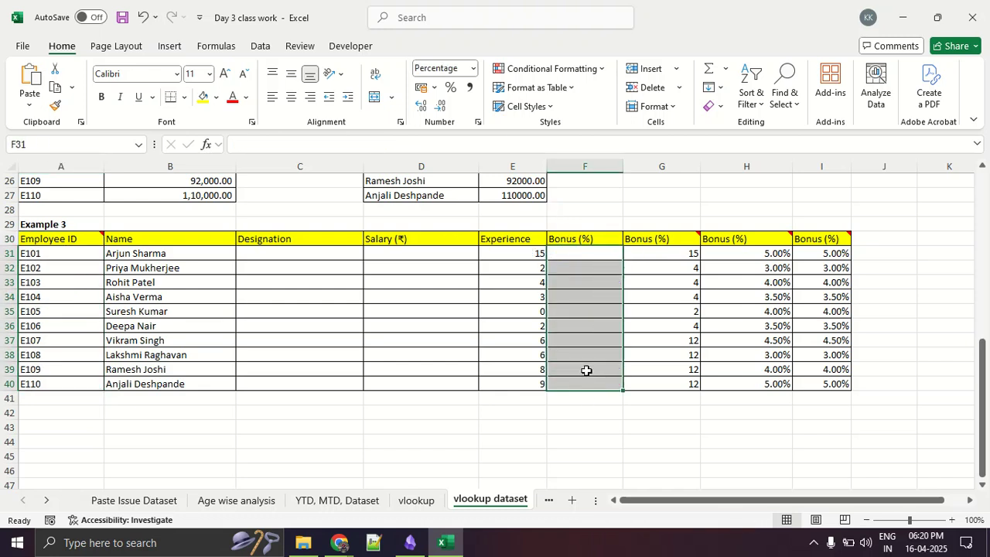
- Compare Table 2's range G2:H12 with the employee IDs listed in Example 3
scroll(586, 373, "up", 8)
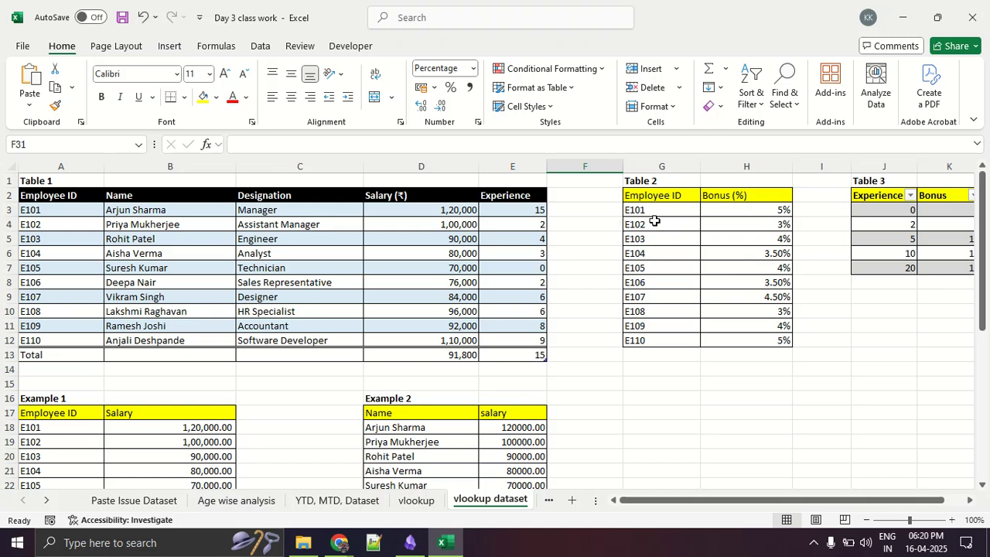
left_click_drag(661, 196, 761, 339)
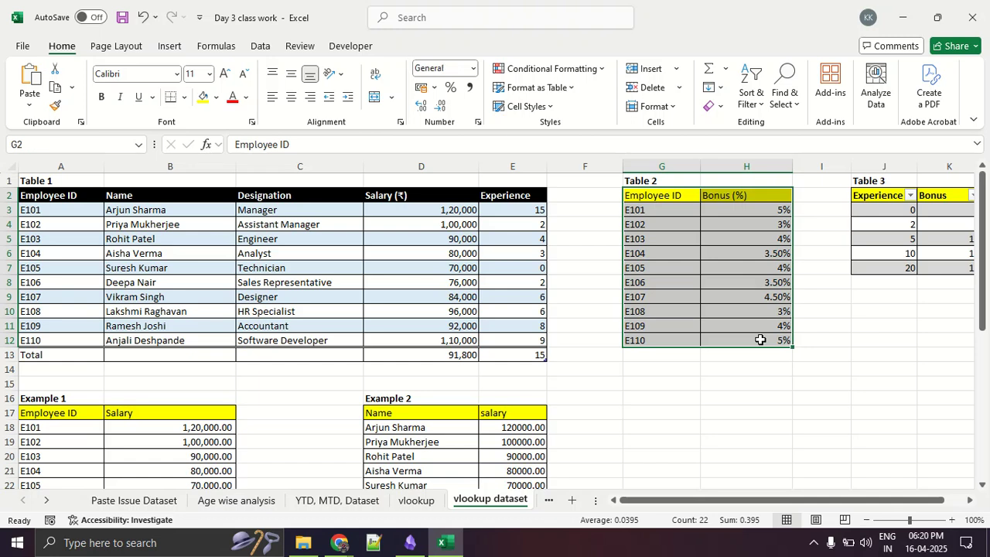
scroll(761, 339, "down", 7)
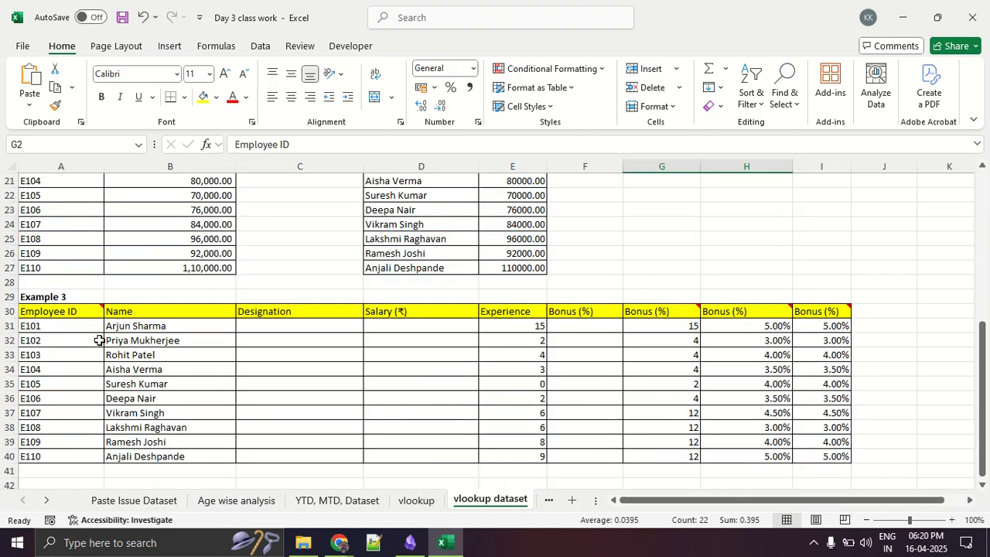
left_click_drag(98, 341, 89, 443)
- Insert a VLOOKUP function in F31 of Example 3 with A31 as the lookup value
left_click(610, 332)
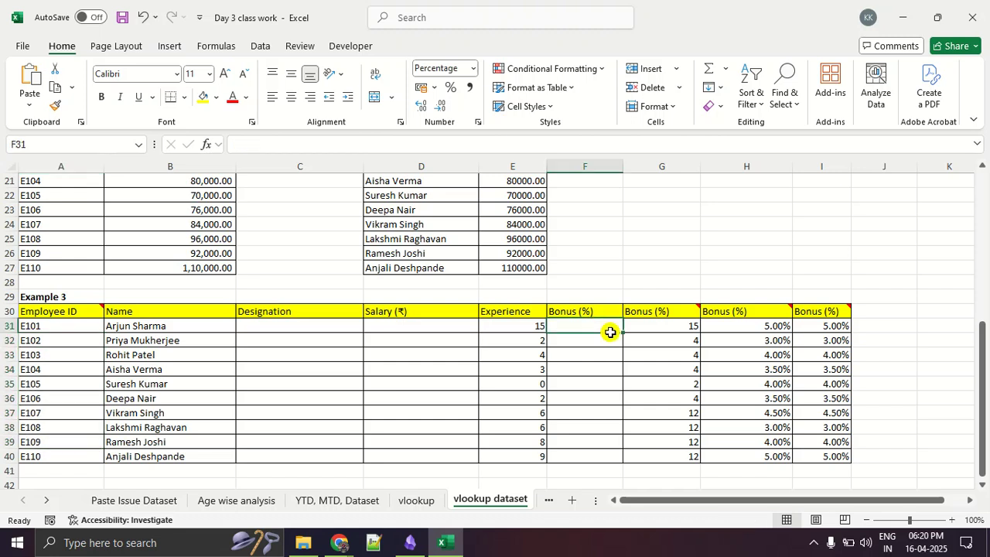
scroll(609, 334, "up", 7)
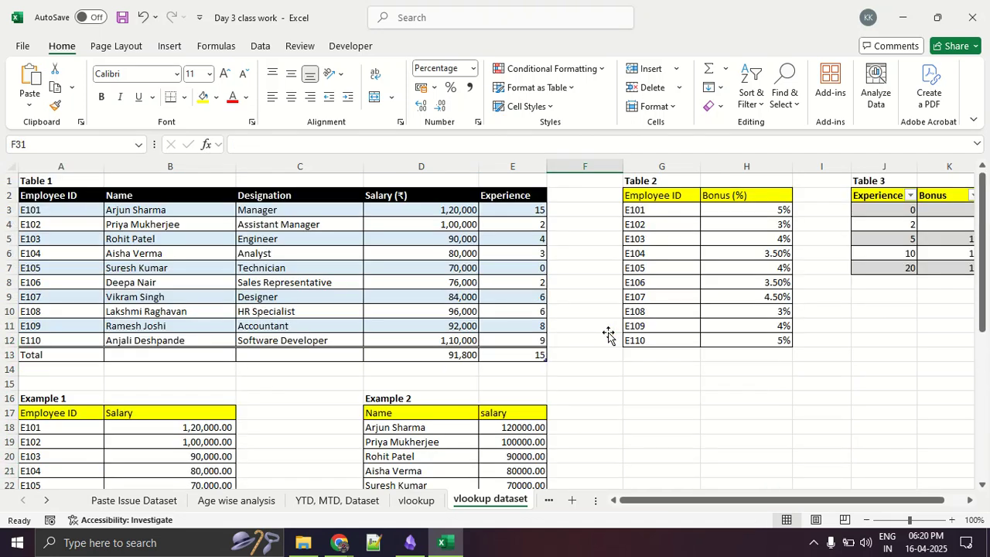
scroll(609, 334, "down", 7)
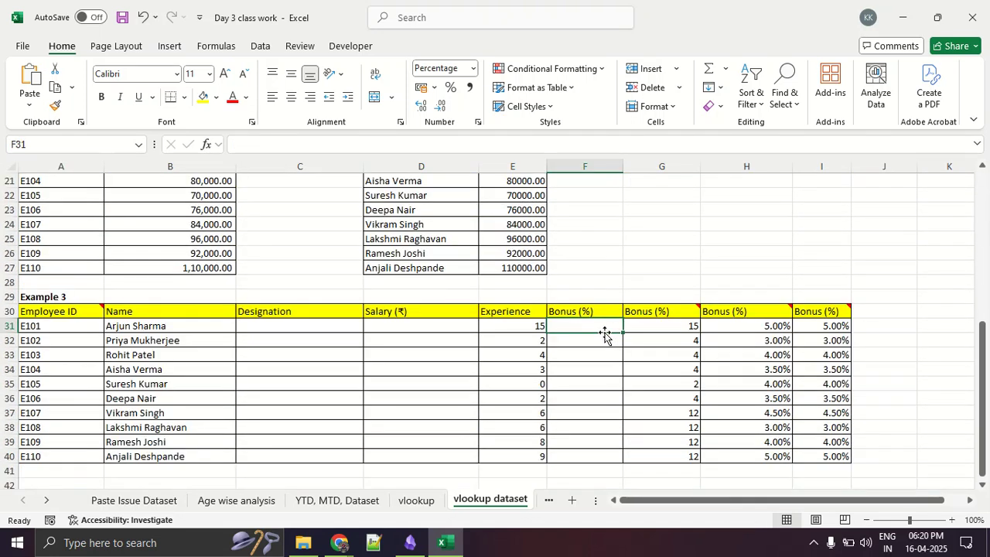
left_click(205, 46)
left_click(33, 77)
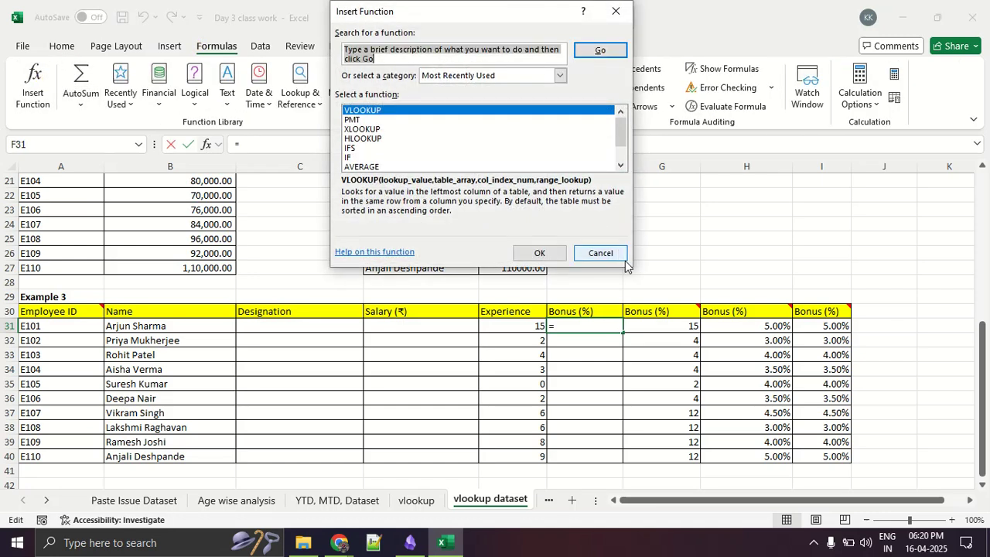
left_click(549, 251)
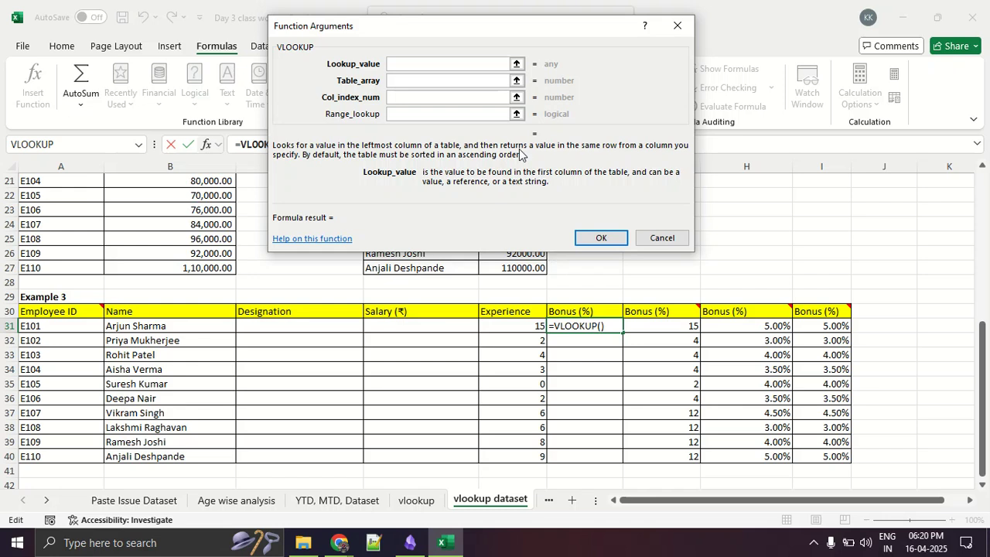
left_click(68, 329)
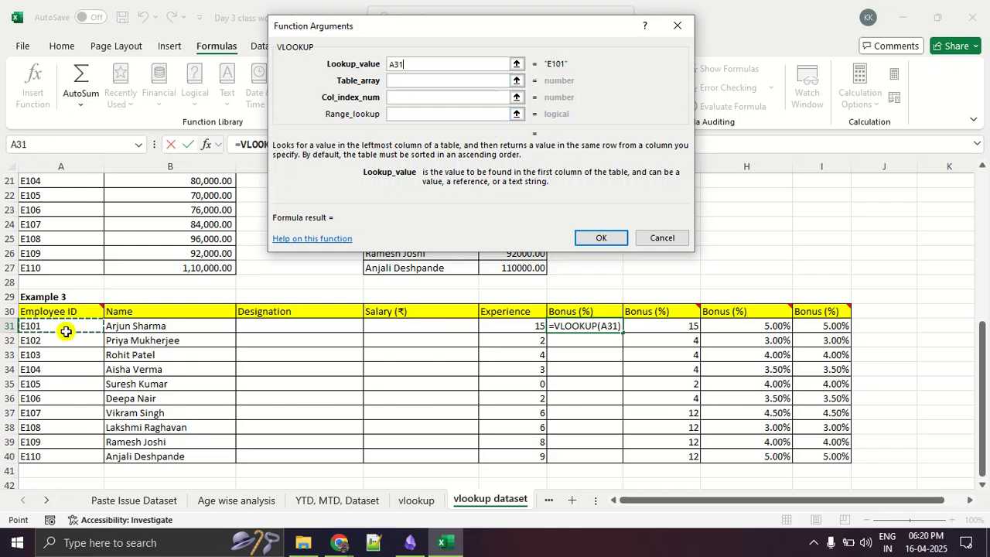
- Set the VLOOKUP table array to Table 2's data range G3:H12
left_click(412, 81)
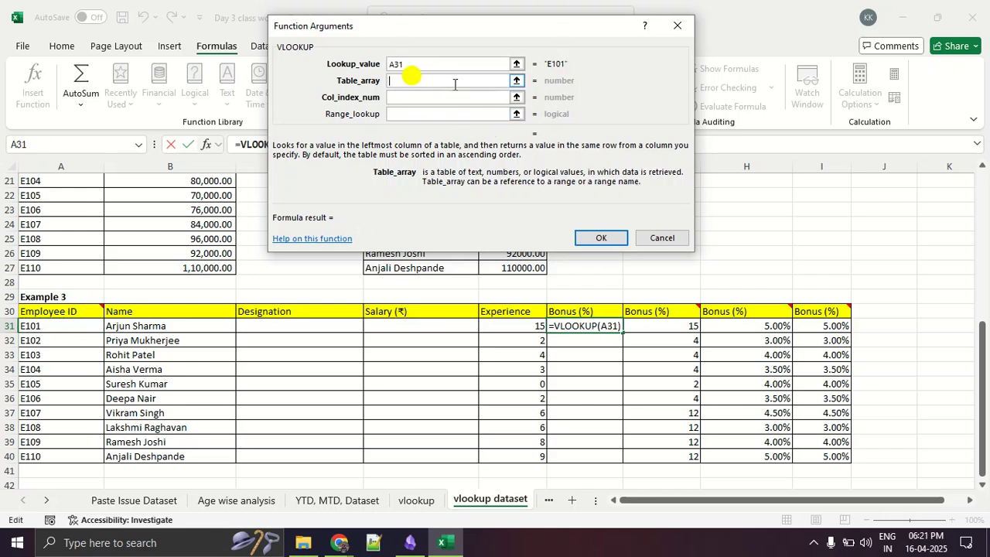
left_click(517, 82)
scroll(762, 294, "up", 7)
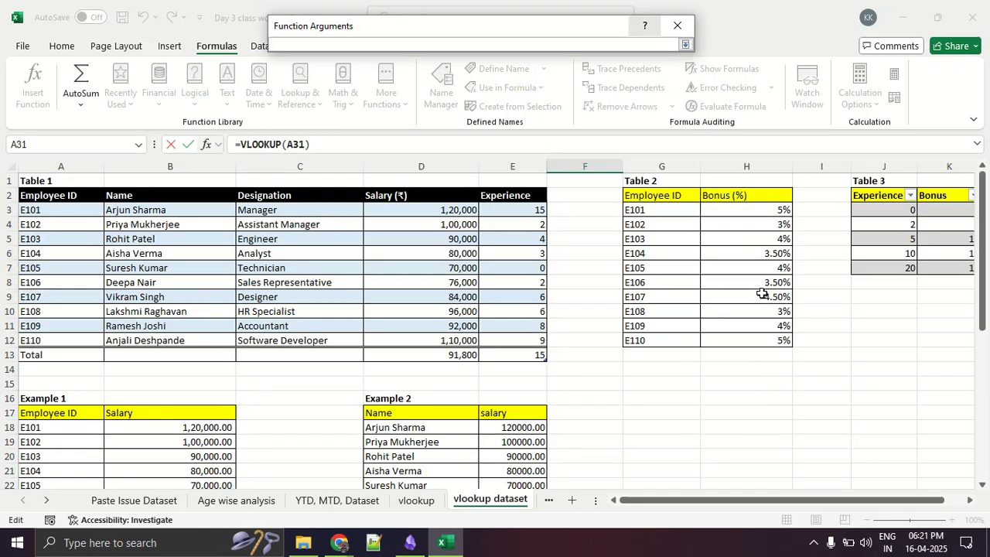
left_click(672, 212)
left_click_drag(671, 212, 720, 341)
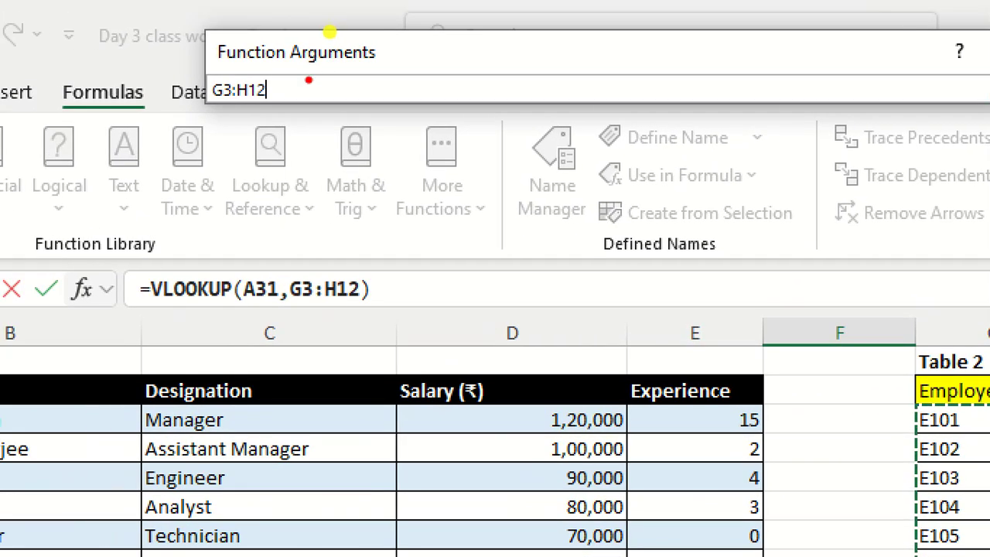
mouse_move(307, 73)
left_mouse_down()
mouse_move(168, 98)
mouse_move(293, 95)
mouse_move(223, 51)
mouse_move(165, 123)
mouse_move(327, 87)
mouse_move(226, 40)
mouse_move(280, 131)
mouse_move(393, 74)
mouse_move(348, 39)
left_mouse_up()
key("Escape")
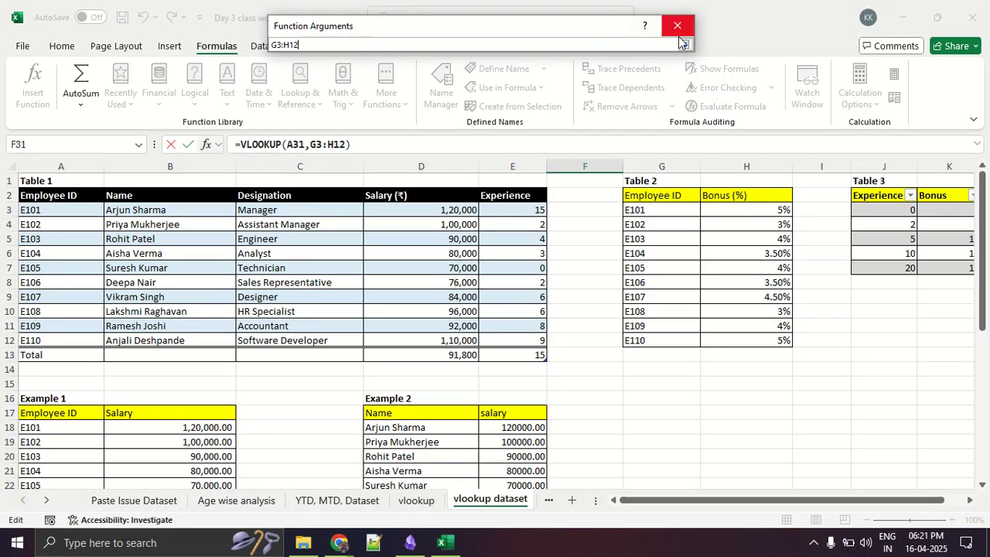
left_click(685, 46)
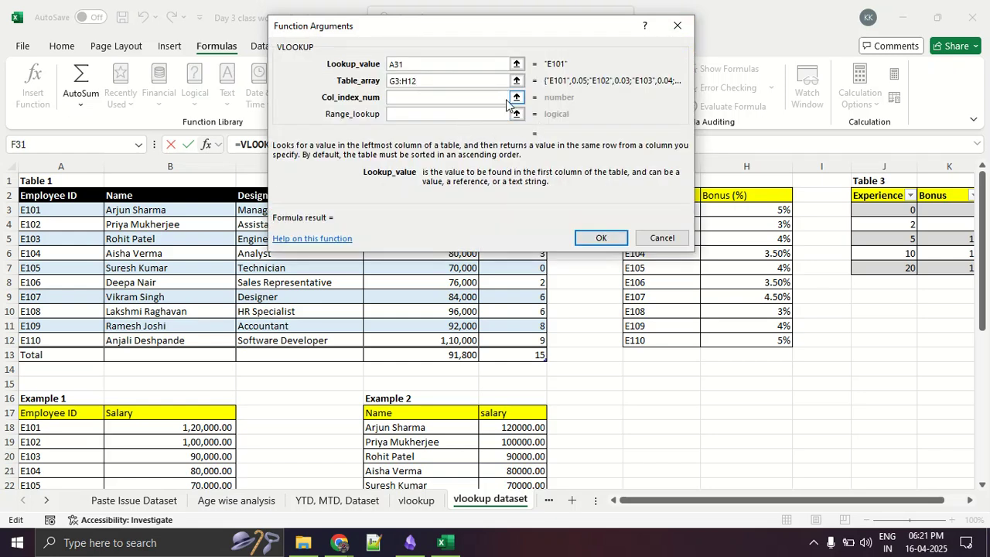
- Check the position of Bonus (%) among Table 2's columns for the column index number, leaving that argument empty
left_click(516, 97)
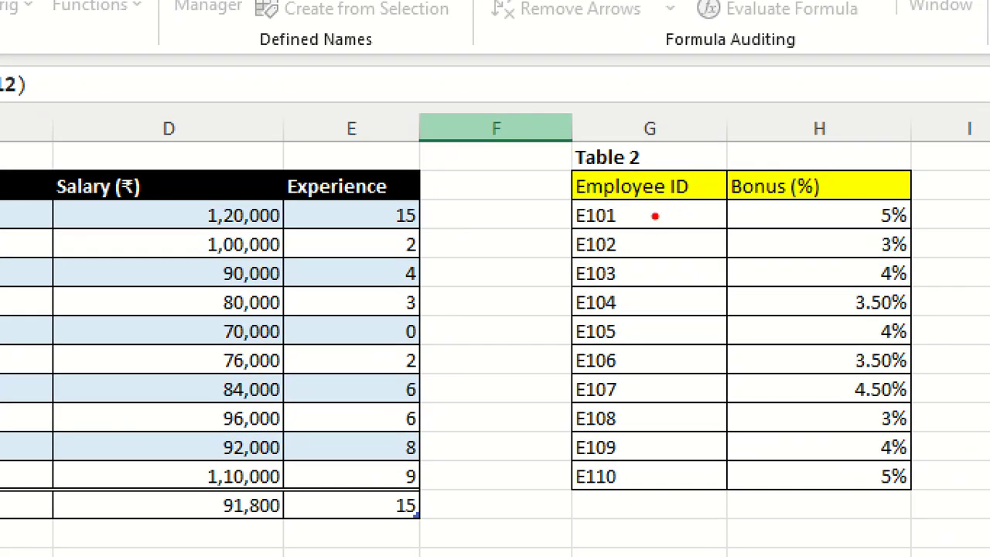
left_click_drag(565, 205, 790, 209)
mouse_move(642, 328)
left_mouse_down()
mouse_move(673, 314)
mouse_move(679, 399)
left_mouse_up()
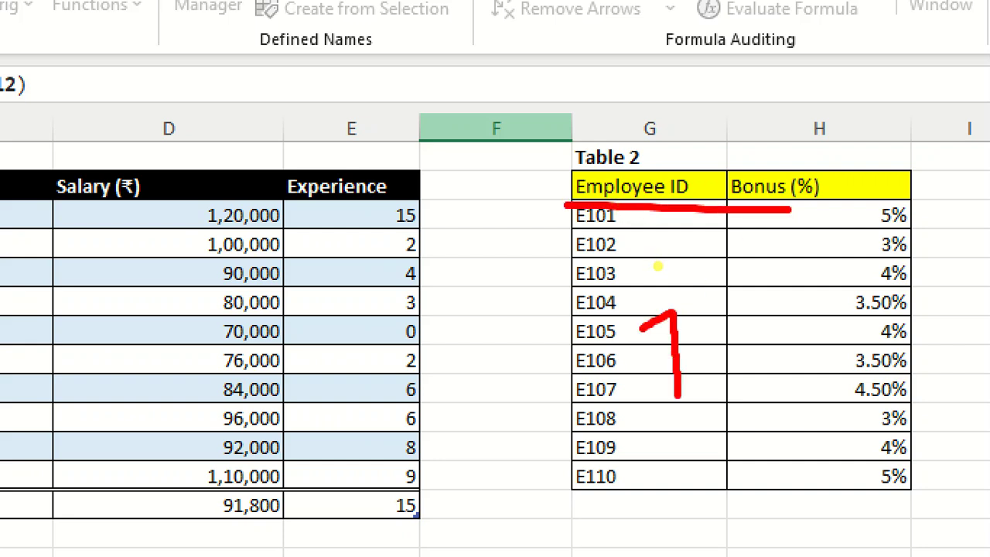
mouse_move(809, 354)
left_mouse_down()
mouse_move(814, 332)
mouse_move(811, 401)
mouse_move(912, 399)
left_mouse_up()
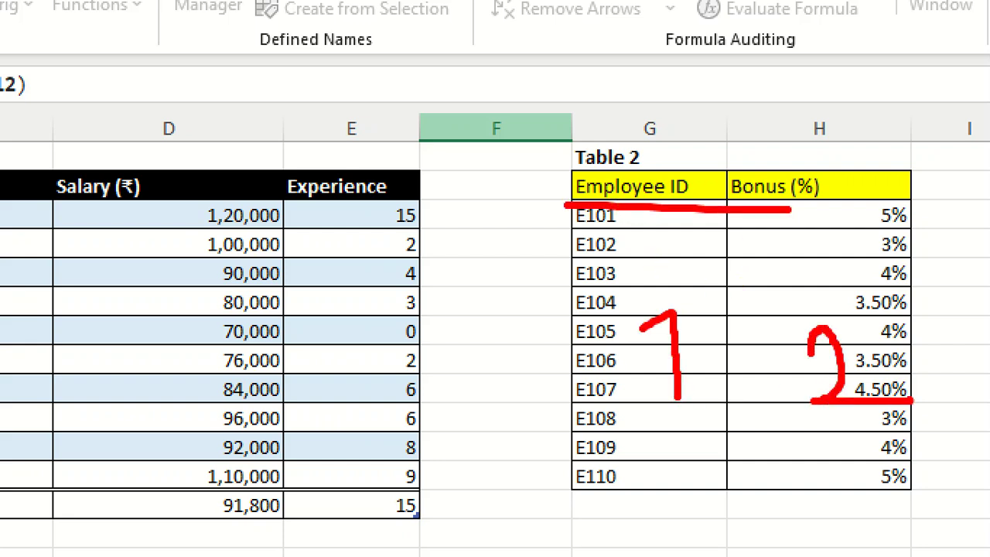
key("Escape")
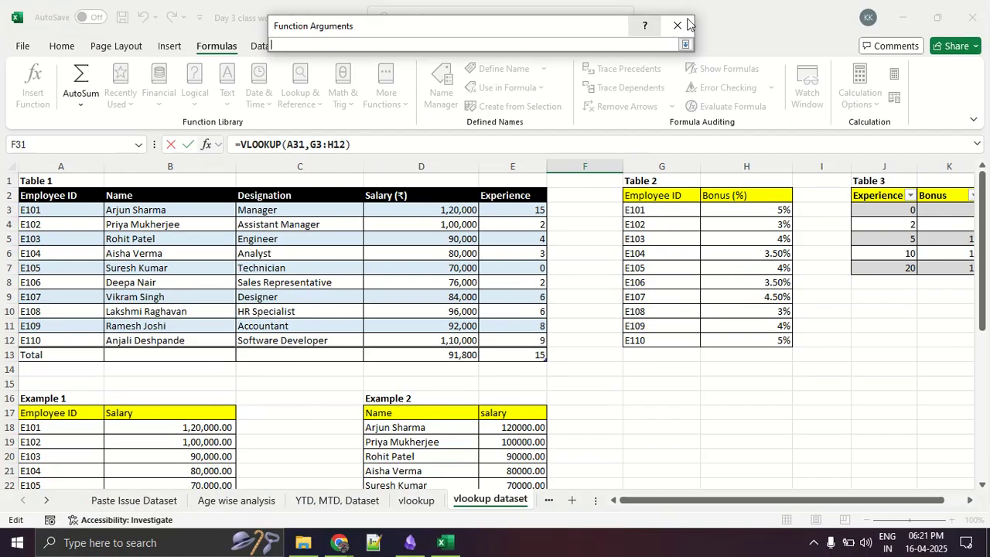
left_click(684, 45)
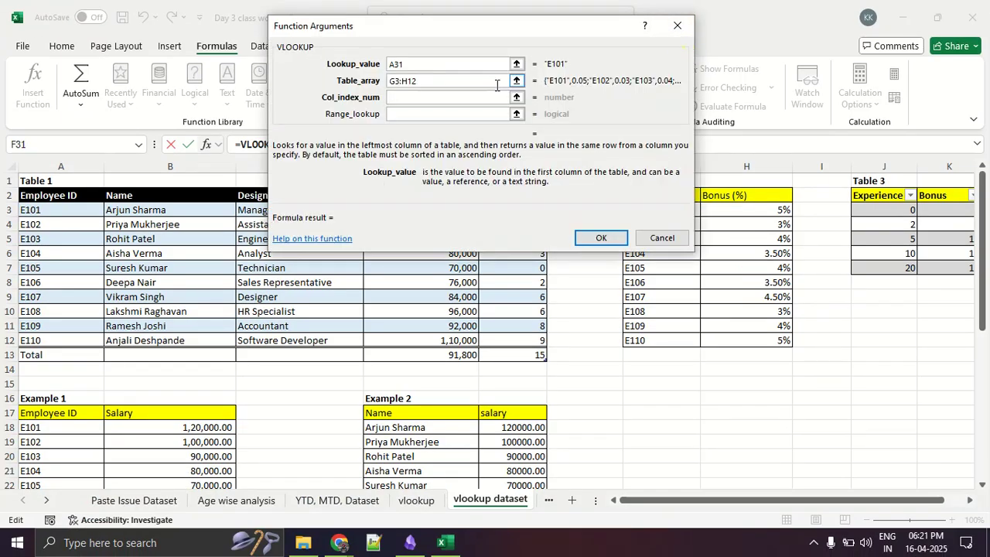
- Complete the VLOOKUP in F31 with column index number 2 and no range lookup, and fill it down to F40
type("2")
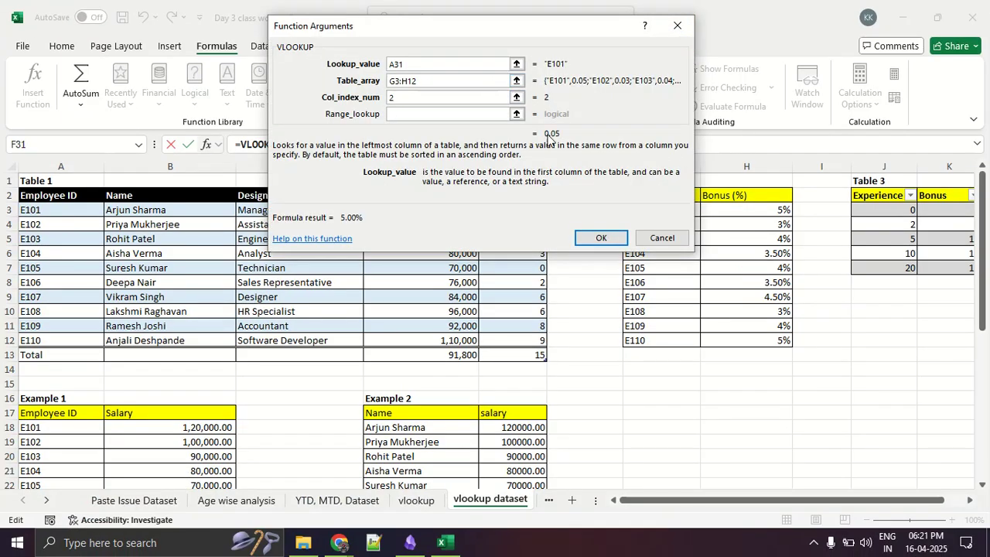
left_click(397, 114)
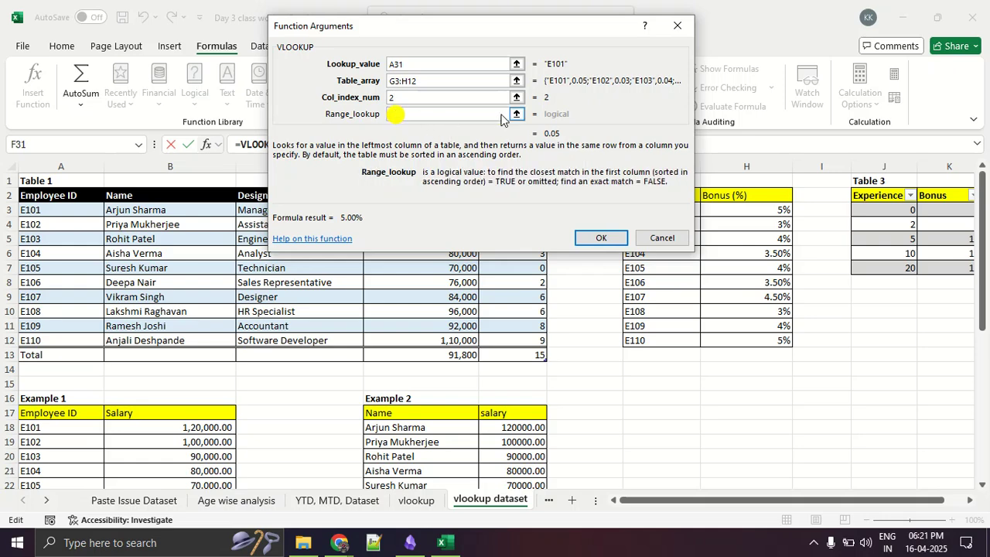
left_click(602, 238)
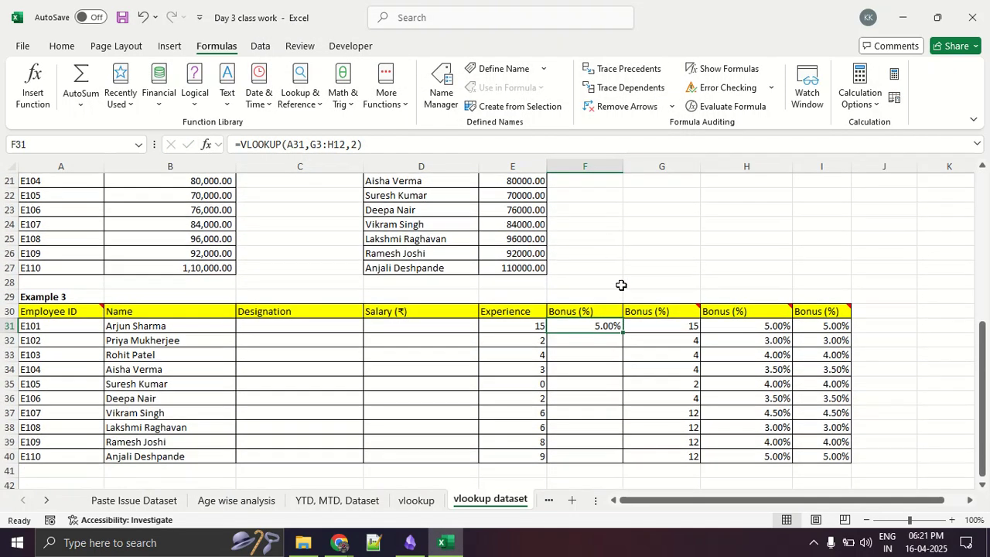
double_click(622, 334)
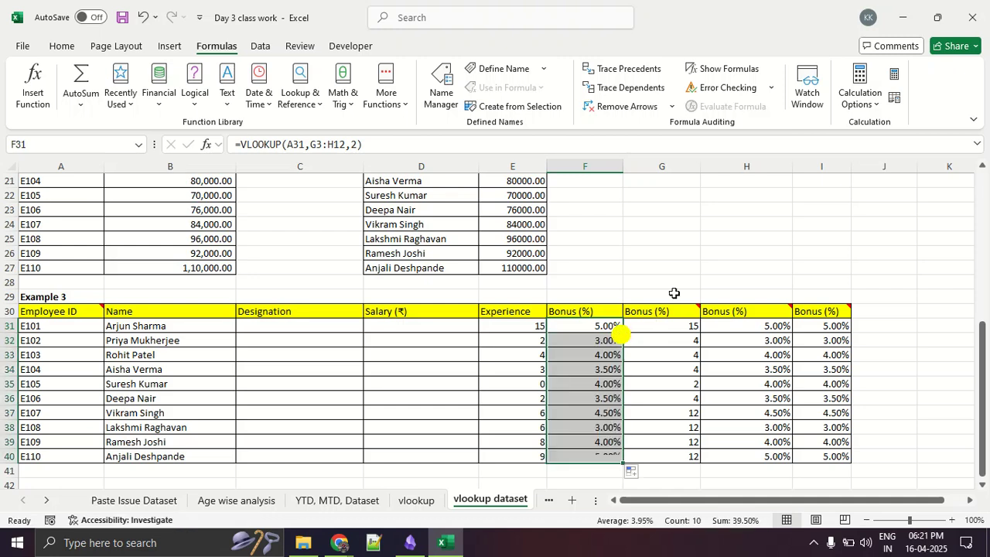
left_click(686, 260)
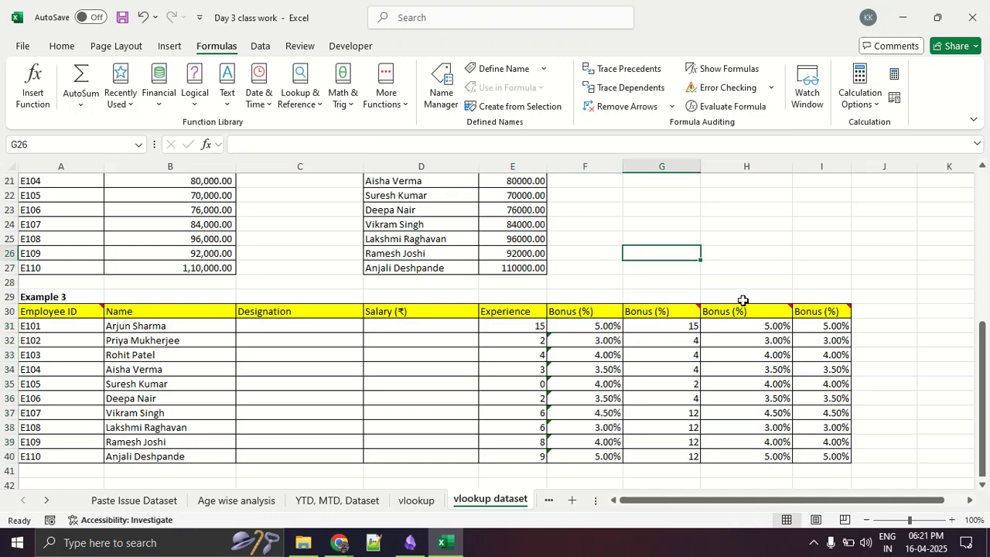
- Examine the error indicators and VLOOKUP formulas in Example 3's first Bonus (%) column, checking cells F34, F32 and F39
scroll(743, 303, "up", 7)
scroll(764, 240, "down", 7)
scroll(759, 255, "down", 2)
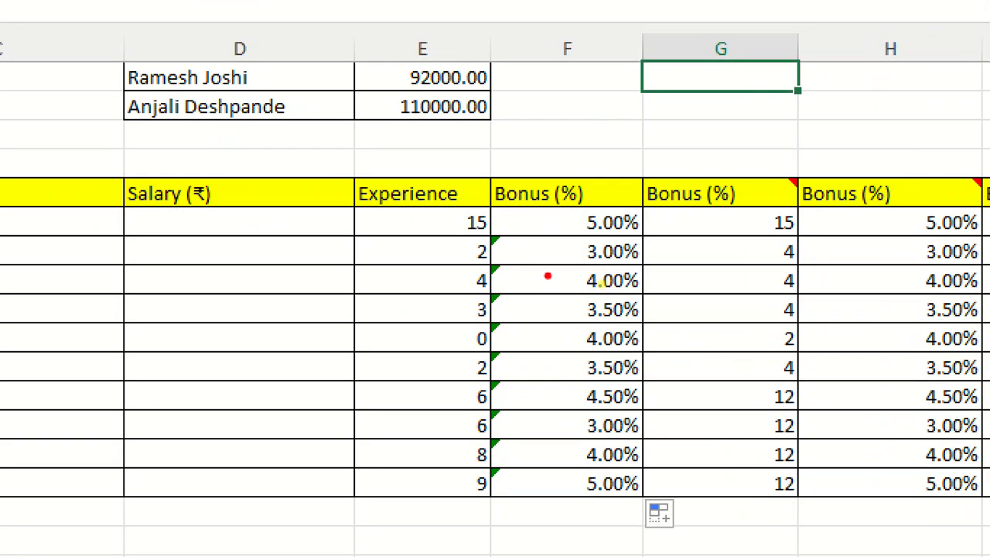
left_click_drag(574, 276, 535, 249)
mouse_move(470, 214)
left_mouse_down()
mouse_move(422, 482)
mouse_move(542, 403)
mouse_move(553, 253)
left_mouse_up()
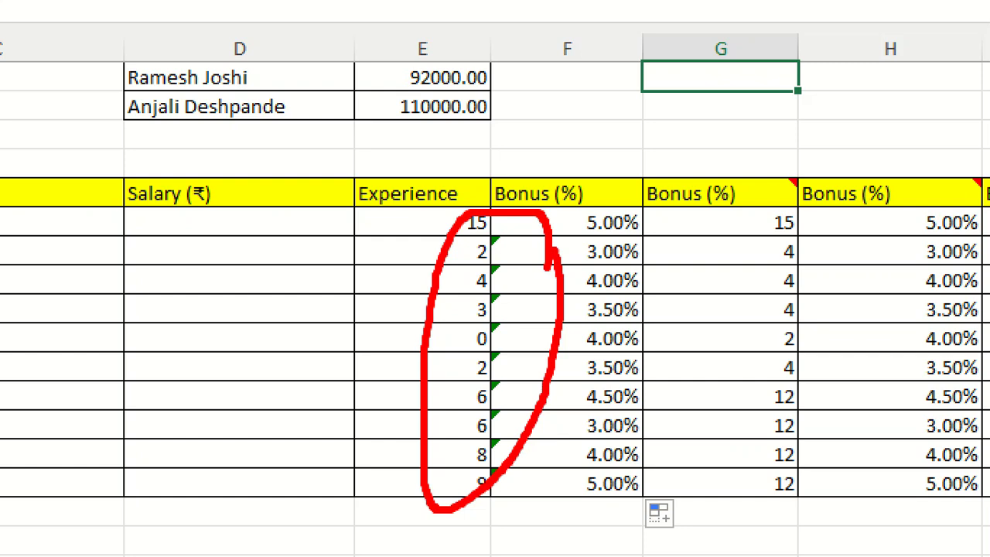
scroll(294, 289, "up", 5)
scroll(294, 289, "down", 5)
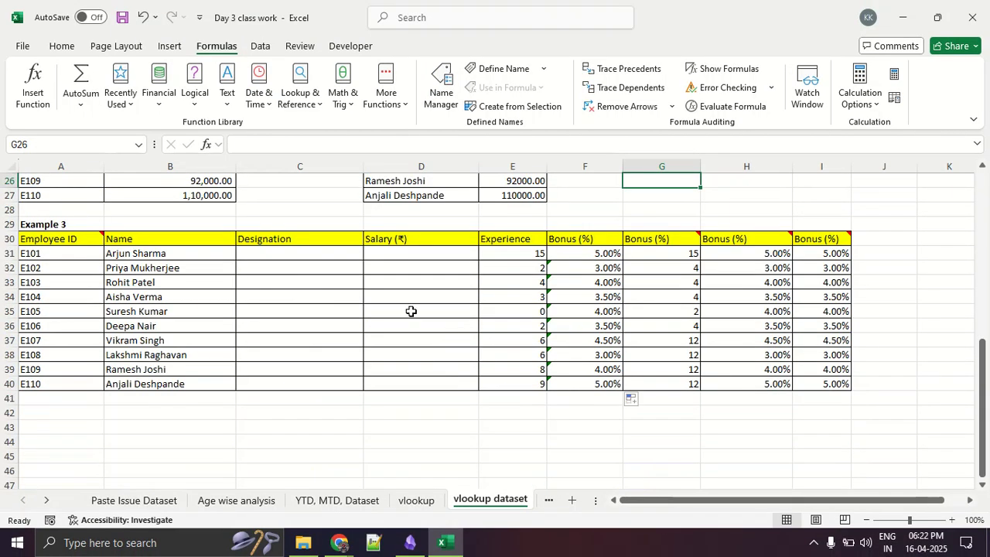
left_click(555, 297)
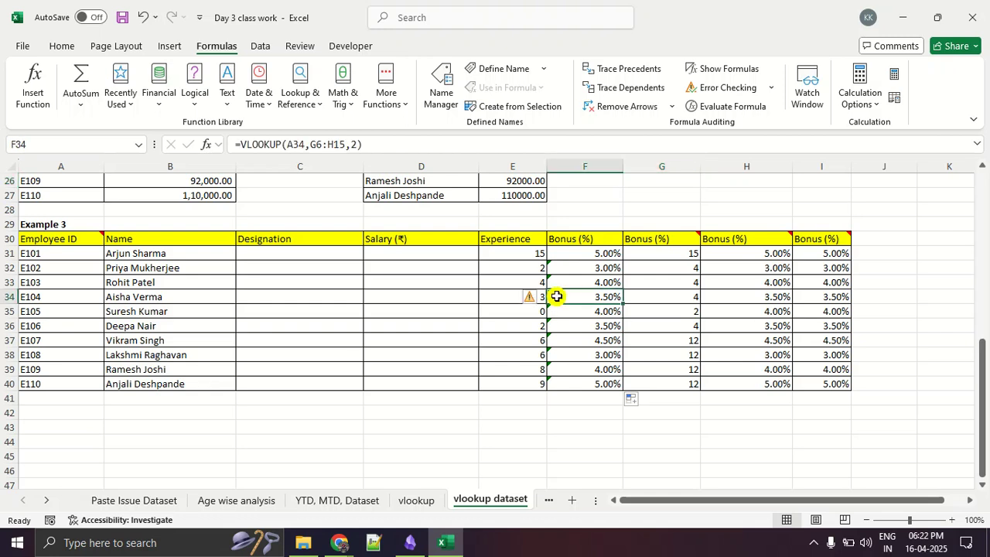
key("ctrl+1")
left_click(553, 299)
mouse_move(525, 281)
left_mouse_down()
mouse_move(547, 311)
mouse_move(497, 264)
left_mouse_up()
left_click_drag(353, 236, 359, 334)
key("Escape")
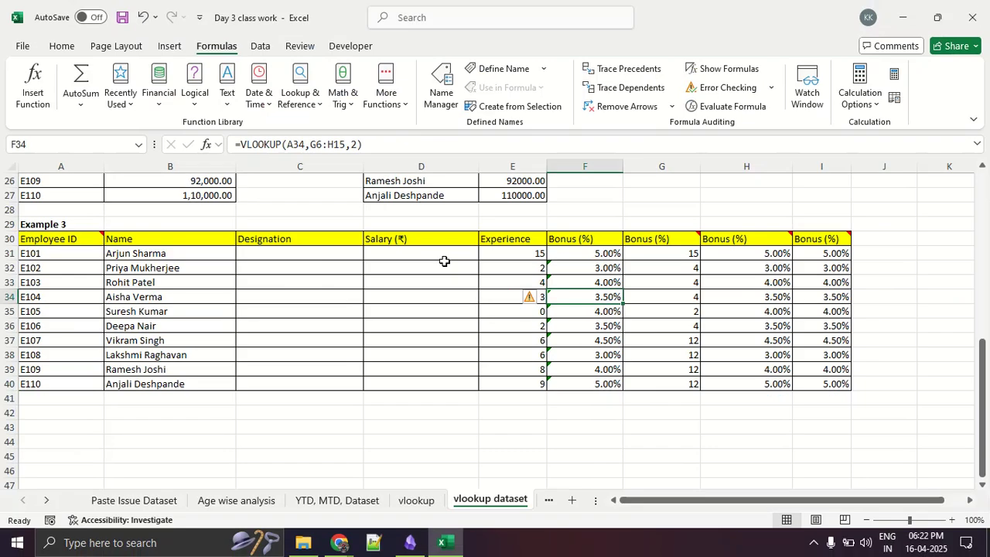
left_click(650, 235)
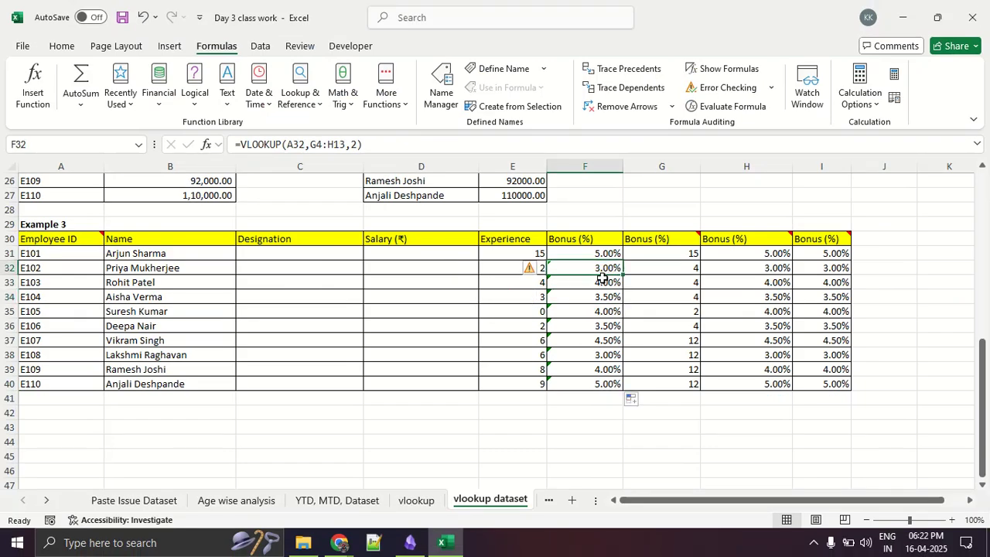
left_click(588, 364)
- Compare Table 2's Bonus (%) values with the looked-up percentages in column F of Example 3
scroll(591, 352, "up", 8)
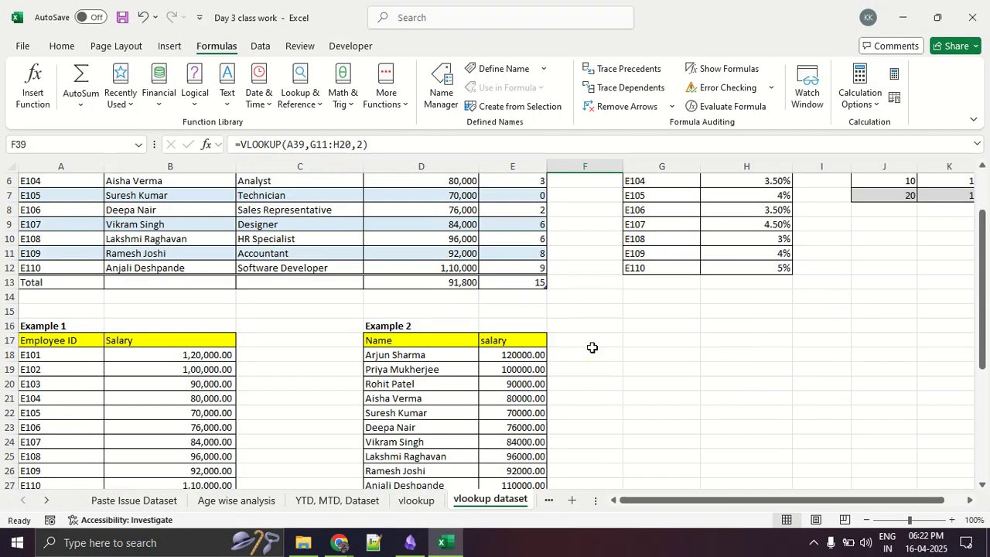
mouse_move(755, 193)
left_mouse_down()
mouse_move(633, 184)
mouse_move(825, 288)
mouse_move(769, 200)
left_mouse_up()
key("Escape")
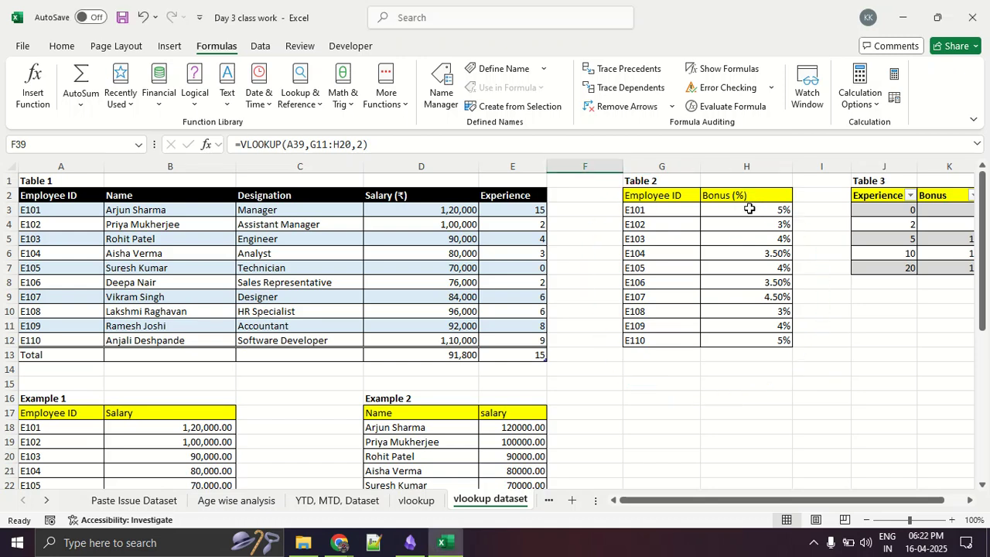
left_click(740, 276)
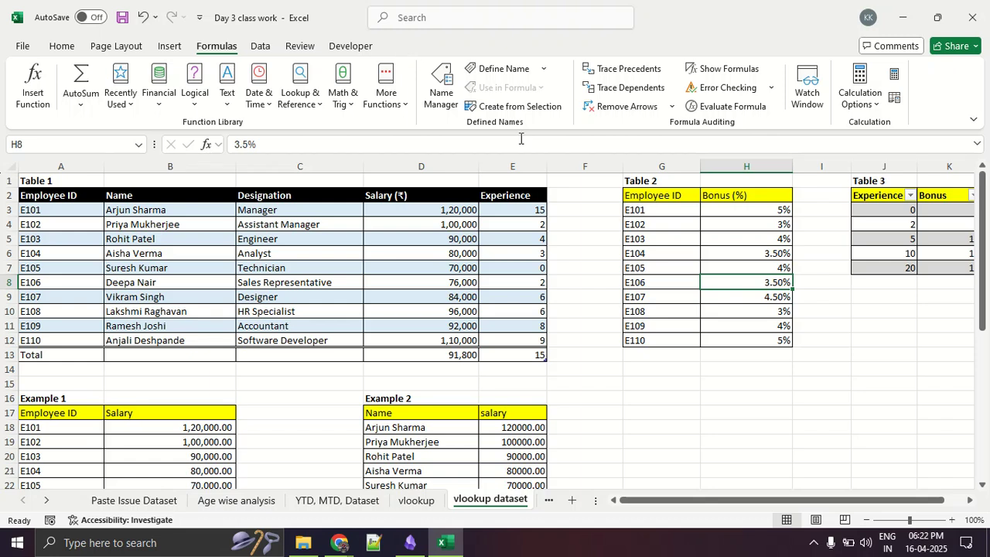
mouse_move(802, 251)
left_mouse_down()
mouse_move(787, 317)
mouse_move(593, 209)
mouse_move(817, 262)
mouse_move(777, 188)
left_mouse_up()
key("Escape")
scroll(585, 279, "down", 5)
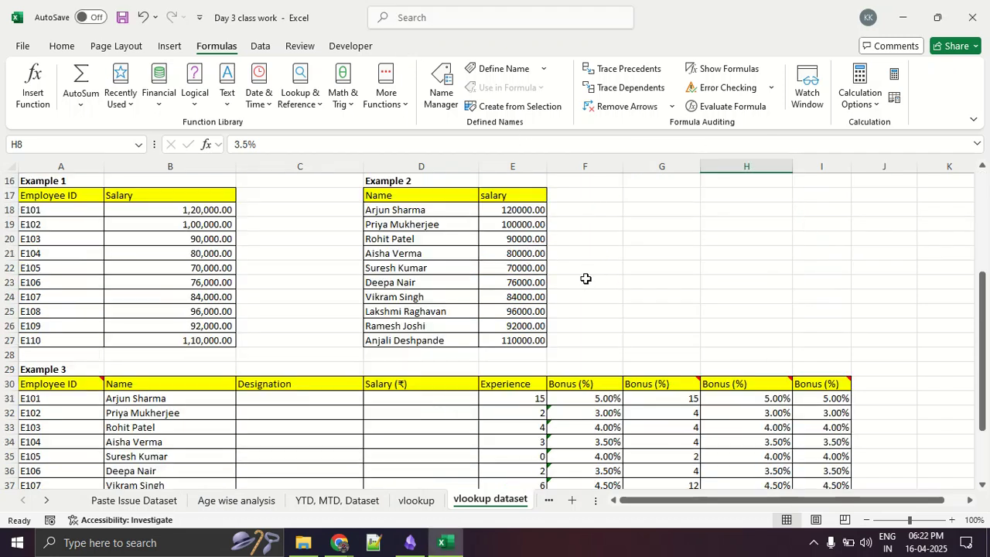
scroll(584, 432, "down", 2)
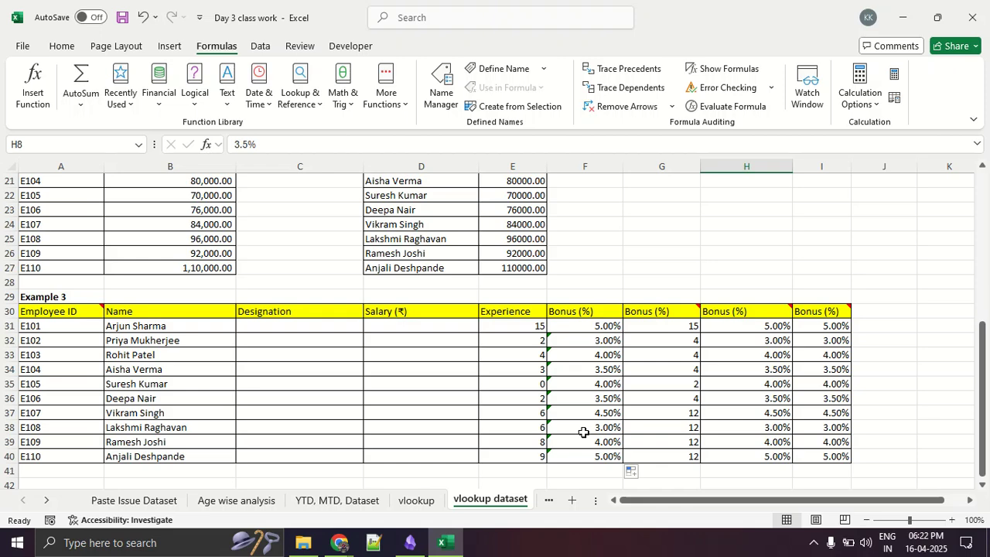
scroll(584, 433, "down", 2)
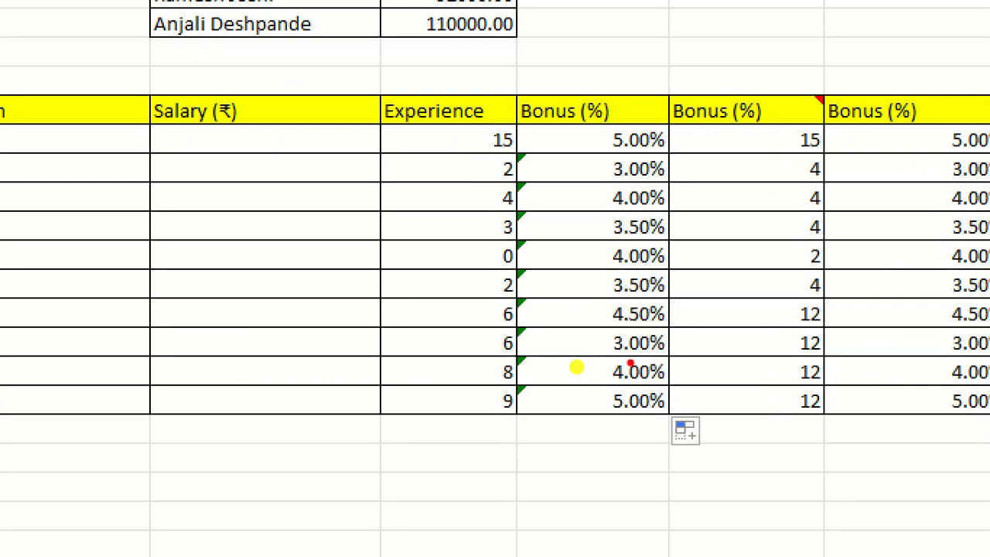
mouse_move(577, 367)
left_mouse_down()
mouse_move(532, 373)
mouse_move(594, 357)
left_mouse_up()
- Open the VLOOKUP formula in F39 and check its lookup value A39 against the Employee ID in that row
left_click(592, 372)
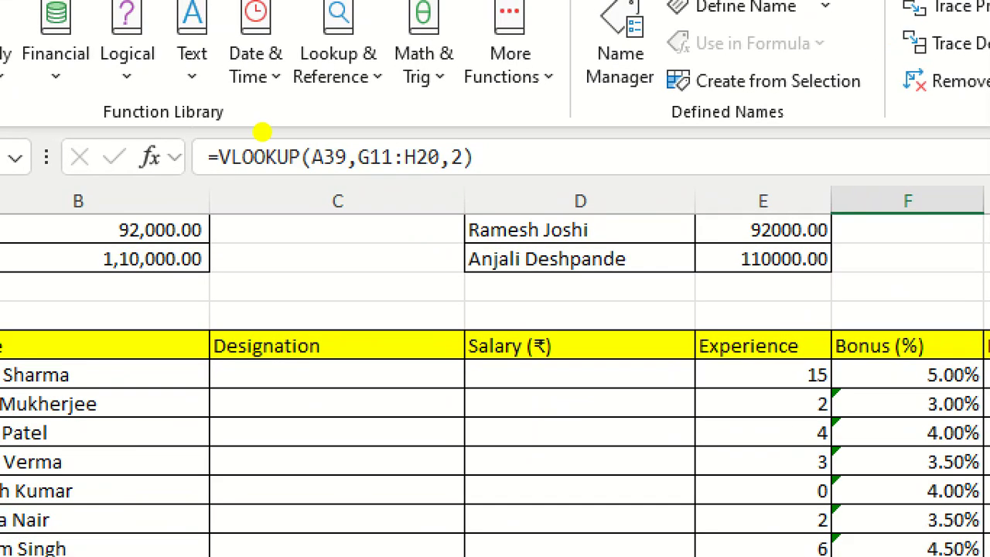
mouse_move(330, 104)
left_mouse_down()
mouse_move(218, 108)
mouse_move(352, 176)
mouse_move(308, 105)
left_mouse_up()
key("Escape")
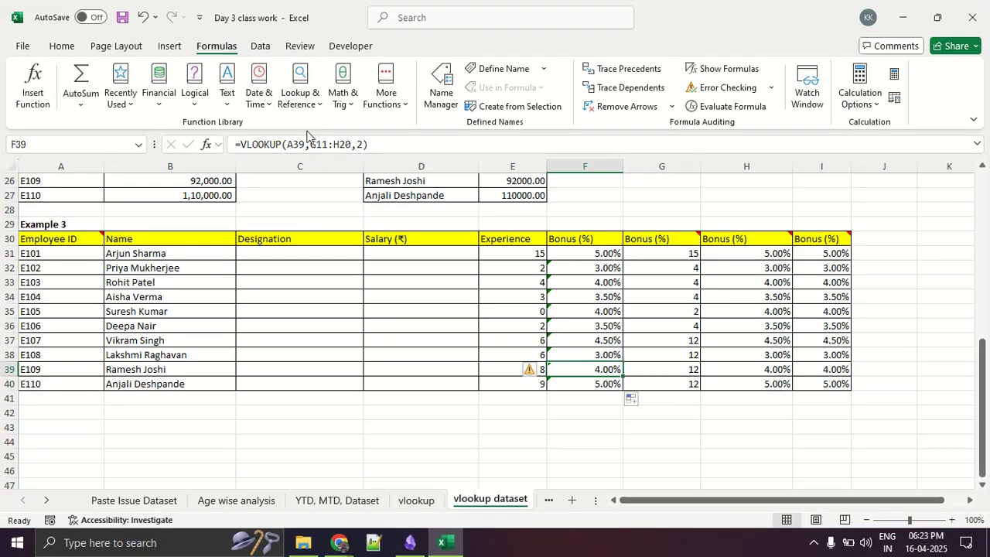
left_click(300, 143)
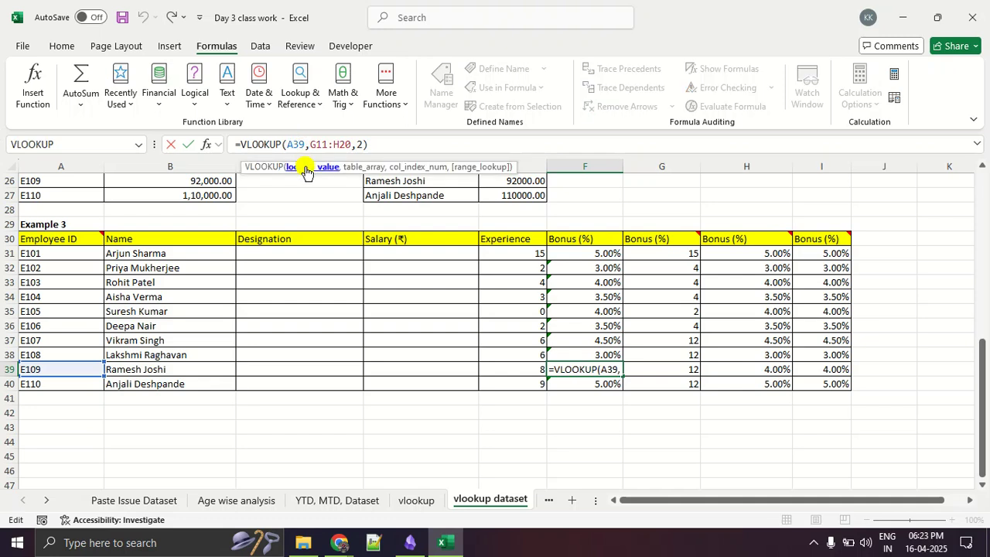
left_click(307, 169)
mouse_move(96, 372)
left_mouse_down()
mouse_move(73, 348)
mouse_move(6, 370)
mouse_move(113, 350)
mouse_move(559, 377)
left_mouse_up()
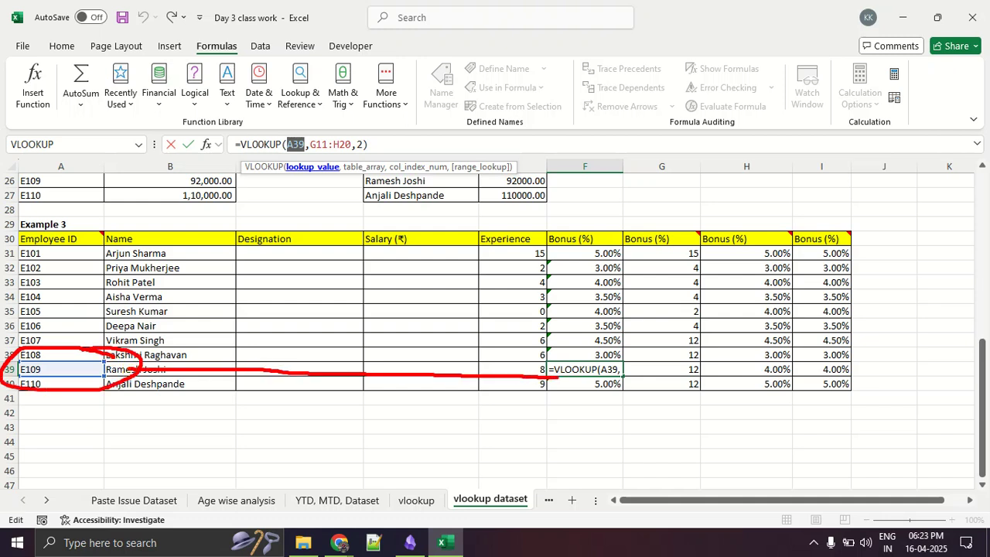
left_click_drag(45, 328, 128, 298)
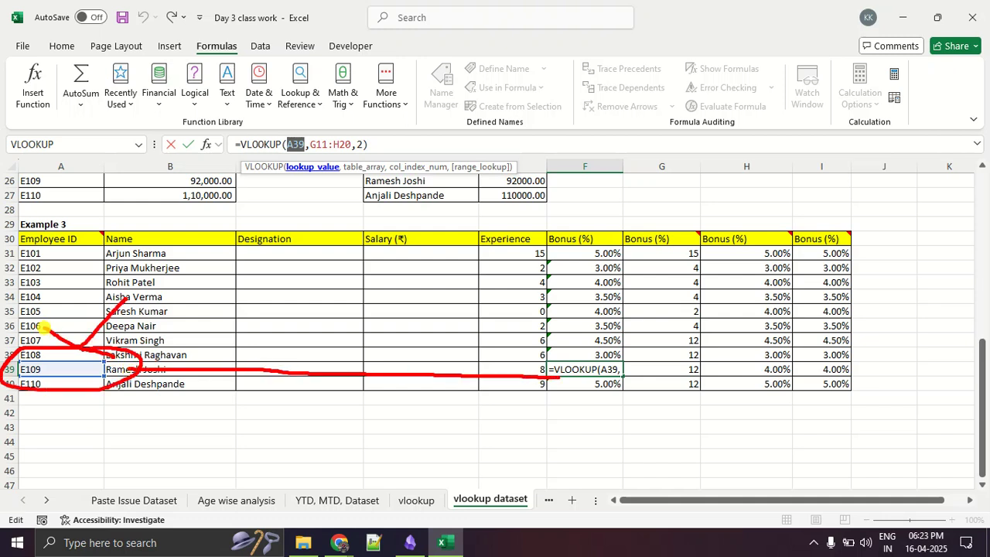
key("Escape")
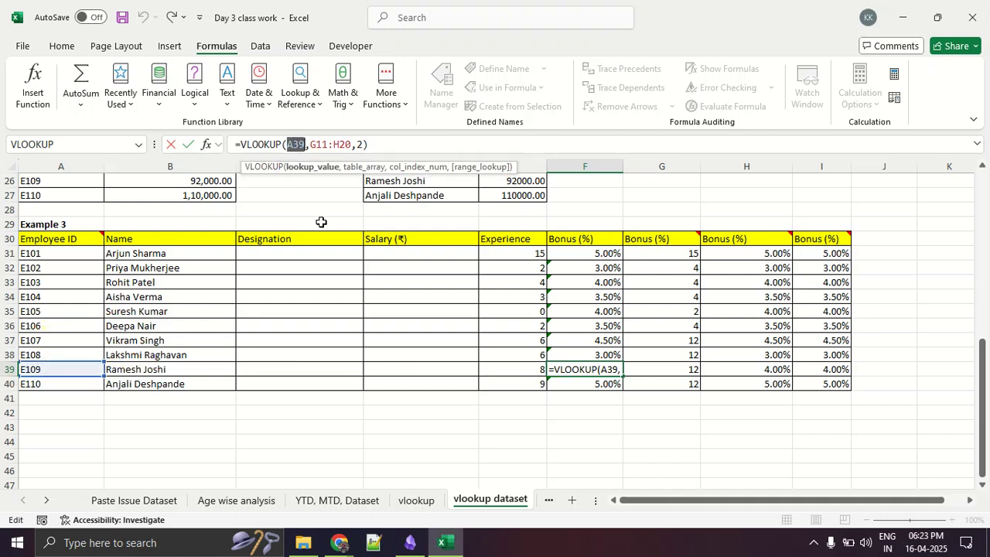
- Check the table array G11:H20 of F39's formula against Table 2's data rows, and leave the formula
left_click(364, 167)
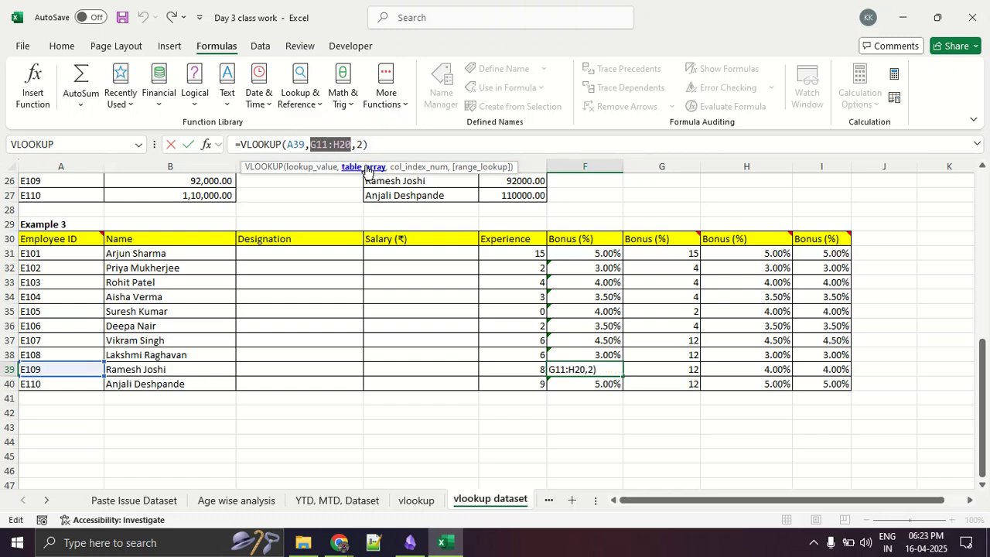
mouse_move(401, 159)
left_mouse_down()
mouse_move(340, 192)
mouse_move(406, 164)
left_mouse_up()
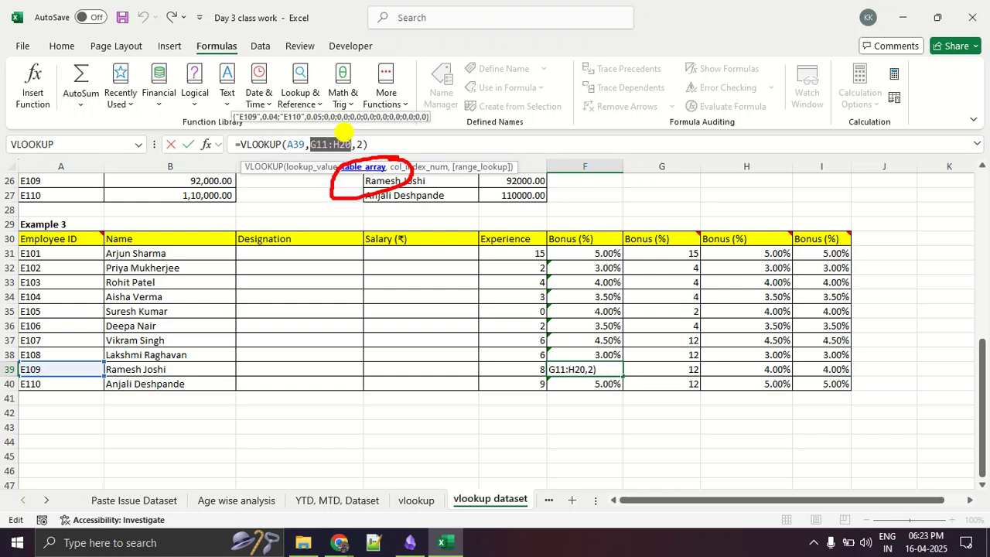
key("Escape")
scroll(703, 240, "up", 8)
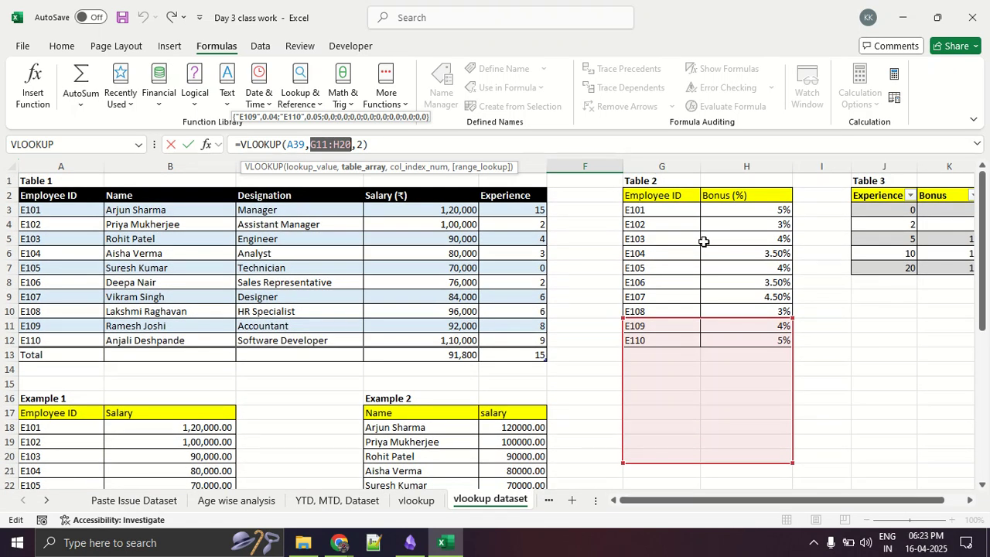
mouse_move(694, 208)
left_mouse_down()
mouse_move(616, 246)
mouse_move(645, 331)
mouse_move(782, 311)
mouse_move(696, 195)
left_mouse_up()
mouse_move(648, 314)
left_mouse_down()
mouse_move(619, 318)
mouse_move(618, 398)
mouse_move(685, 470)
mouse_move(810, 452)
mouse_move(749, 308)
mouse_move(598, 316)
left_mouse_up()
mouse_move(850, 223)
left_mouse_down()
mouse_move(856, 350)
mouse_move(880, 314)
left_mouse_up()
key("Escape")
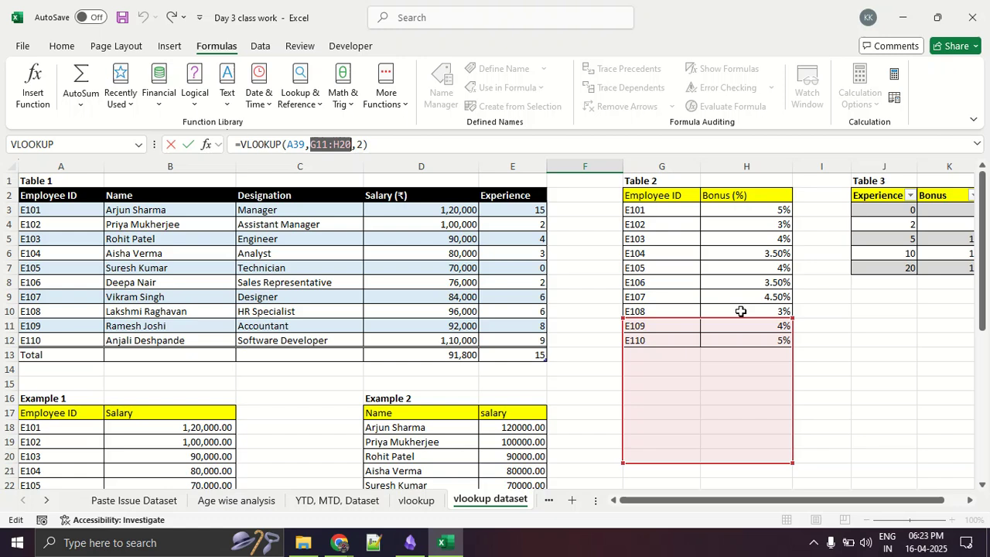
scroll(740, 311, "down", 3)
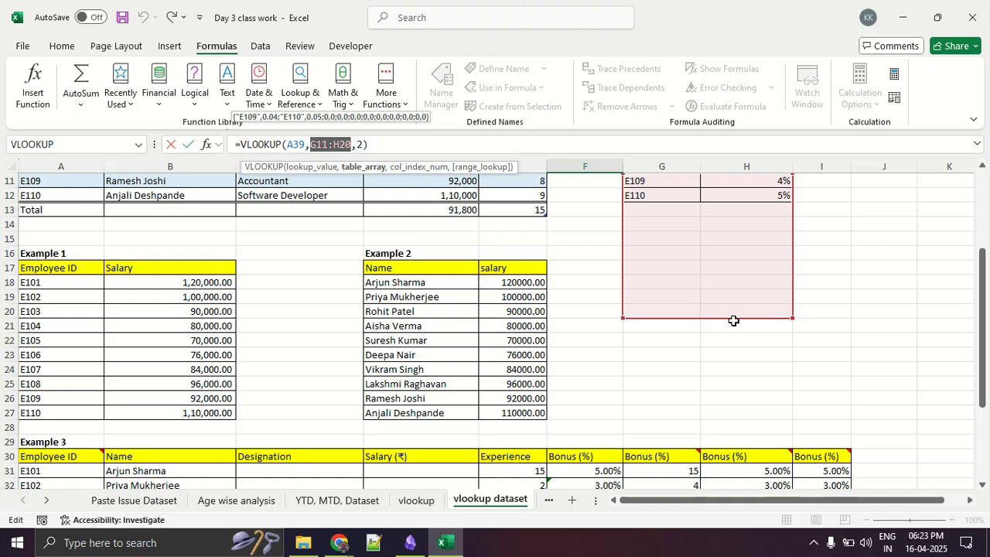
key("ctrl+Return")
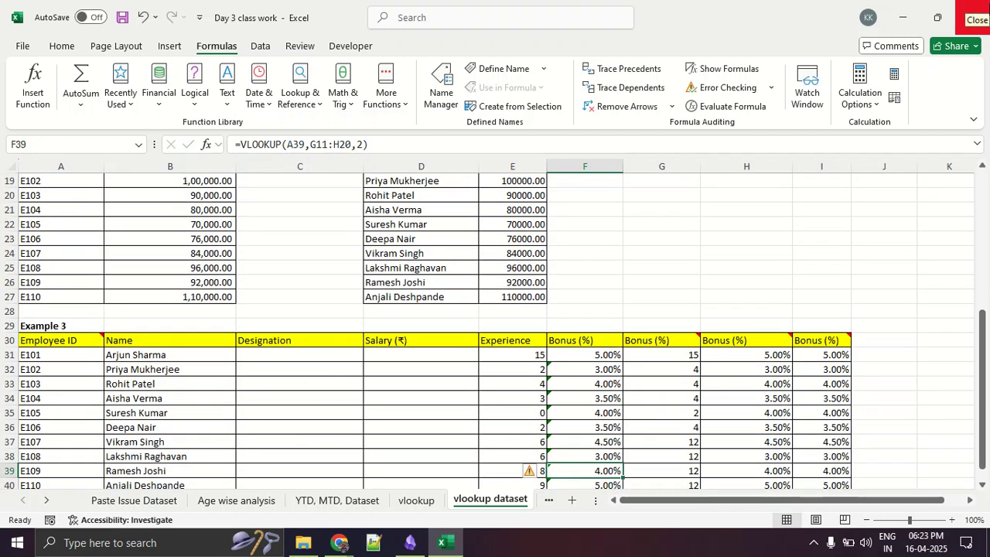
scroll(989, 85, "down", 2)
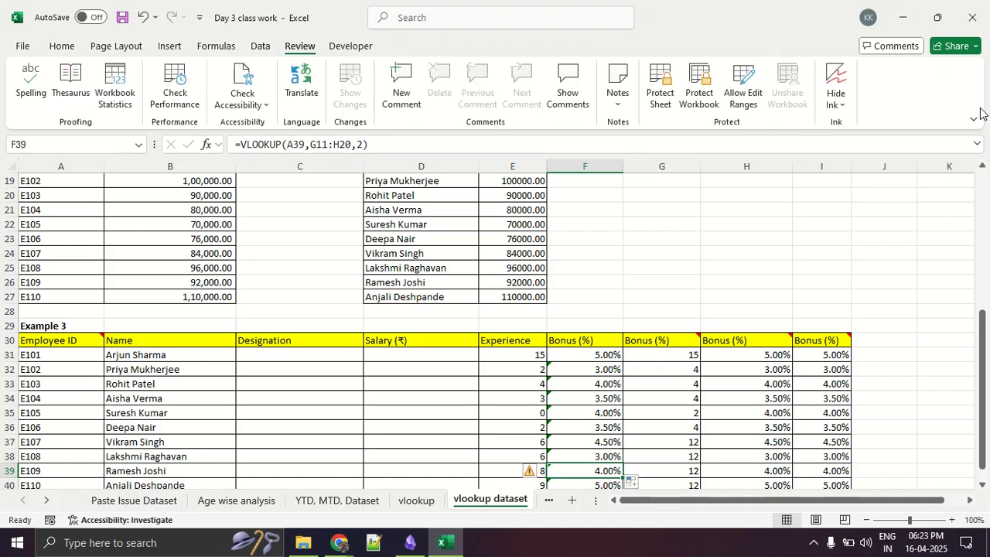
scroll(988, 116, "down", 1)
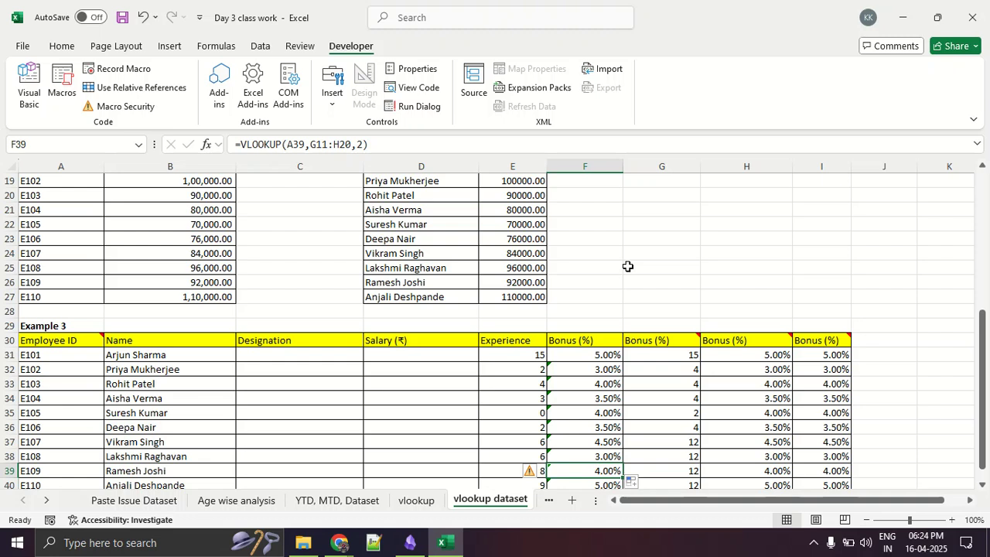
- Convert Table 2's range G2:H12 into an Excel table with headers
scroll(627, 266, "up", 6)
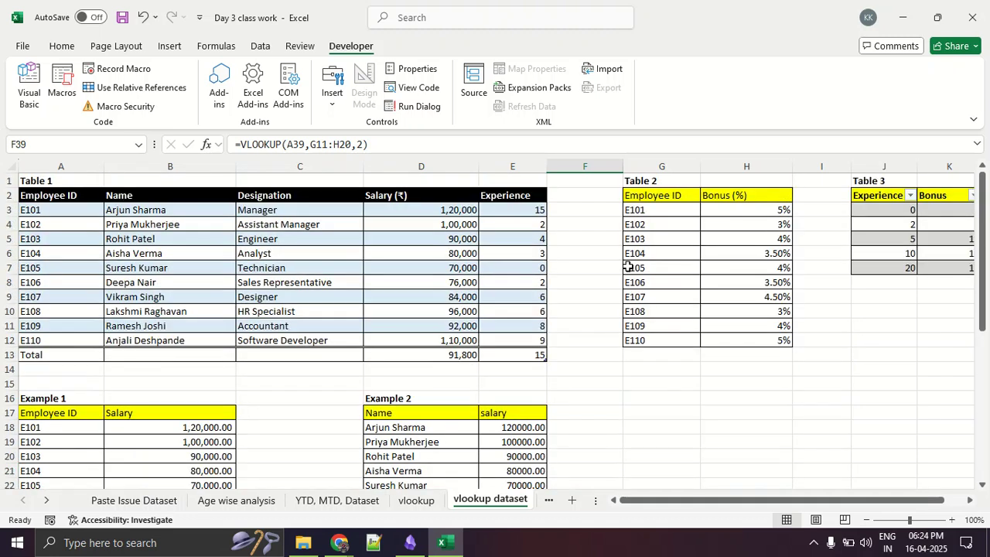
left_click_drag(664, 196, 743, 340)
left_click(674, 431)
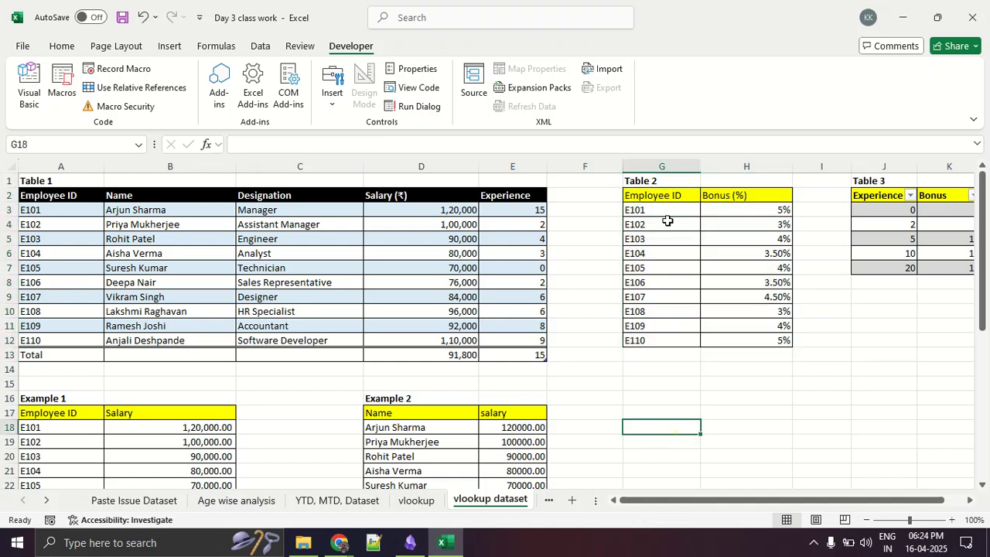
left_click_drag(665, 195, 743, 342)
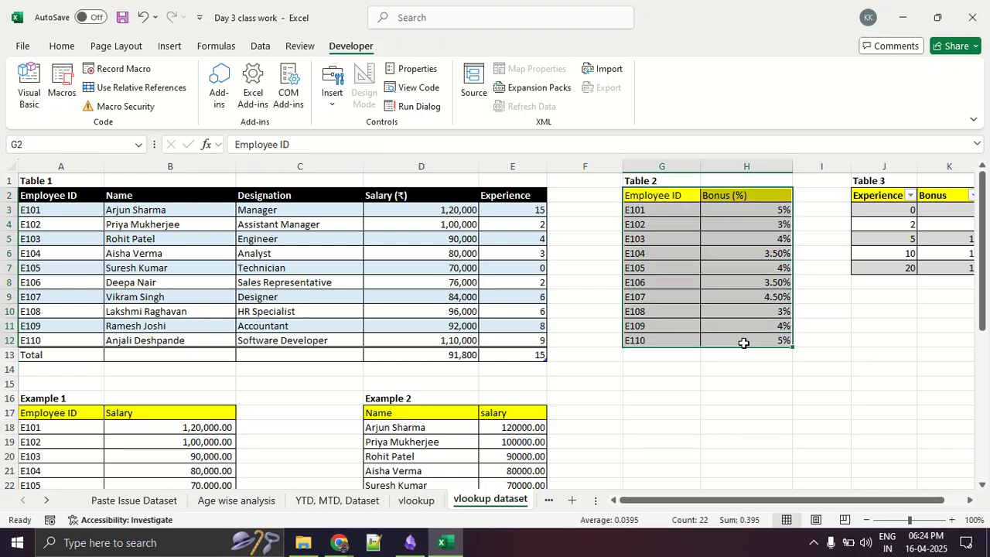
left_click(170, 47)
left_click(139, 81)
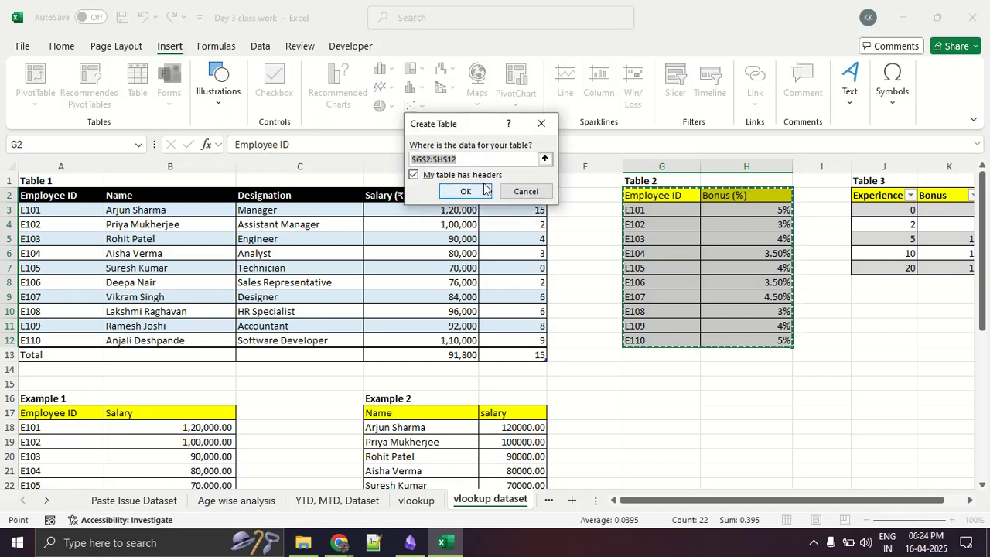
left_click(431, 178)
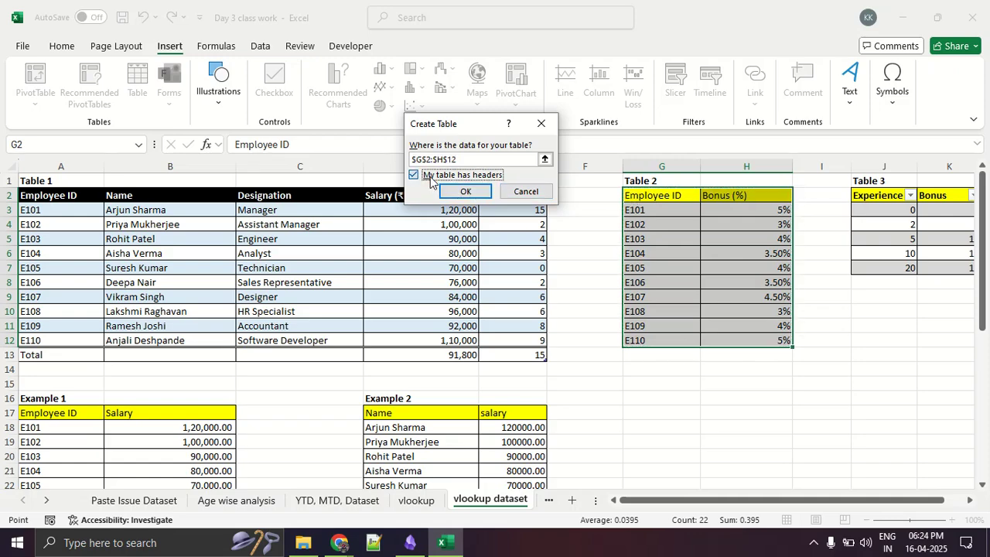
left_click(430, 178)
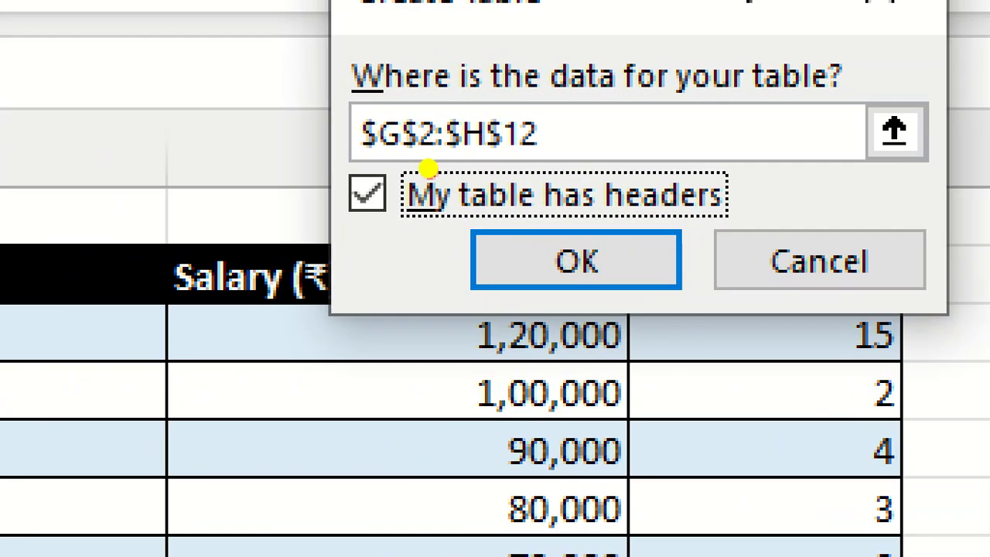
left_click_drag(319, 166, 586, 173)
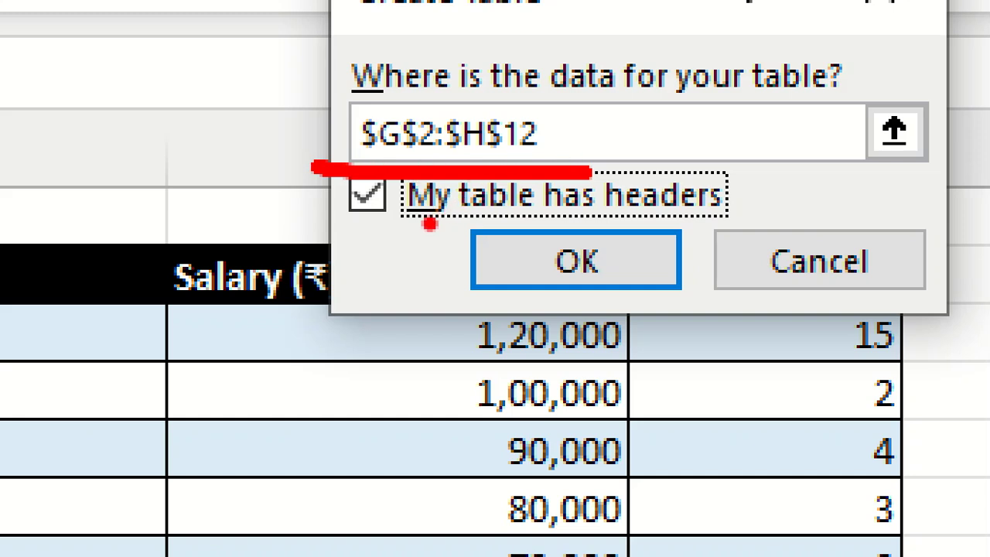
mouse_move(386, 101)
left_mouse_down()
mouse_move(348, 158)
mouse_move(395, 154)
mouse_move(393, 104)
left_mouse_up()
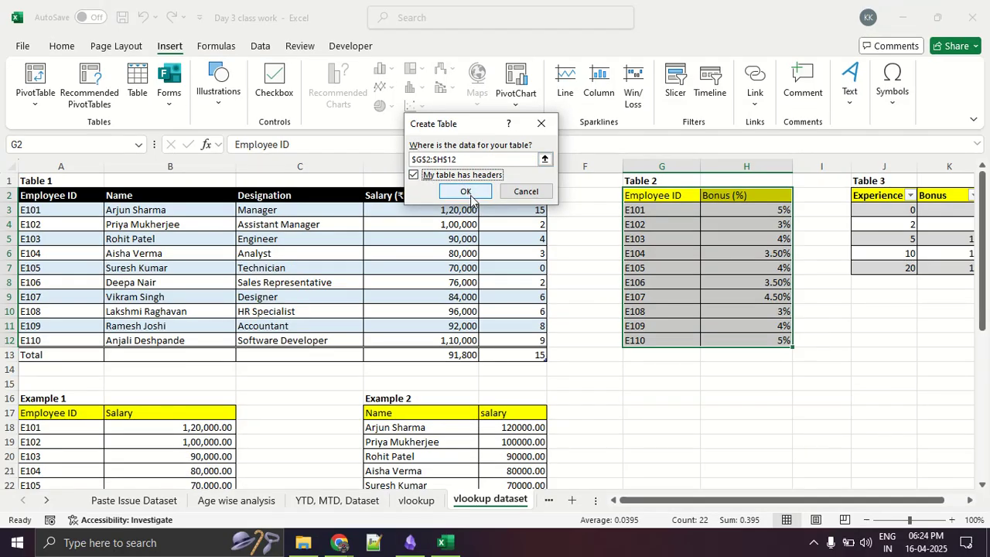
left_click(466, 192)
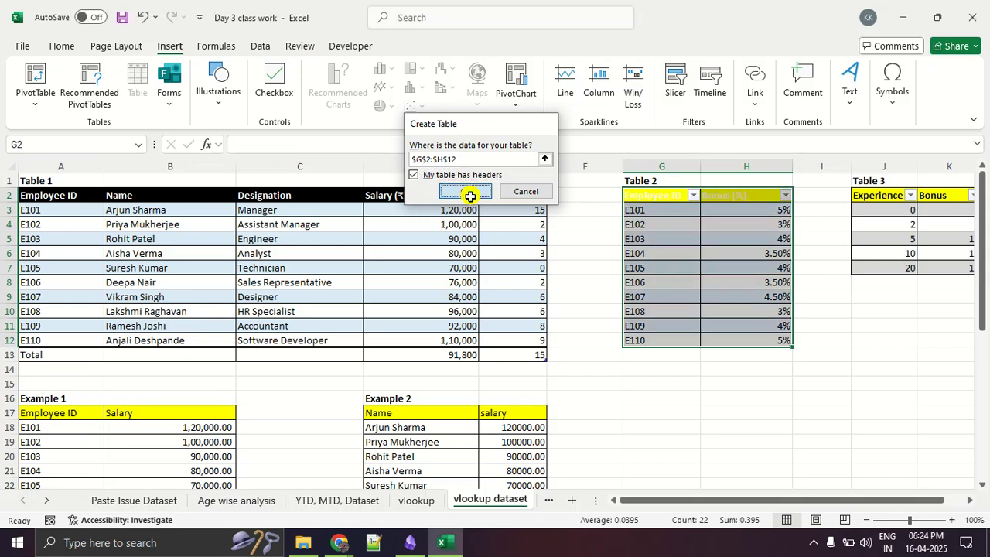
left_click(711, 270)
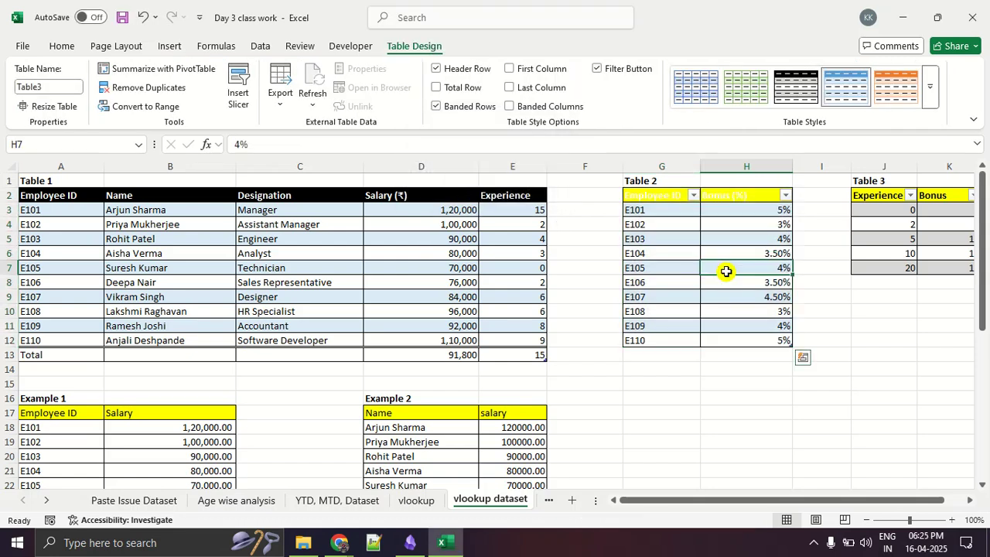
left_click(766, 373)
left_click(752, 259)
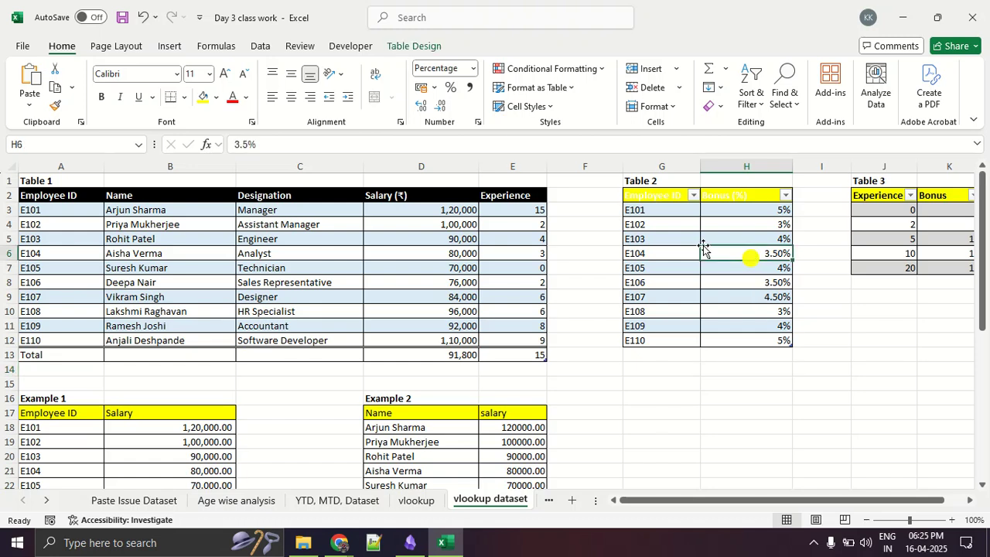
- Replace the table array in F31's VLOOKUP with Table 2's data rows G3:H12, referenced as Table3
scroll(564, 227, "down", 8)
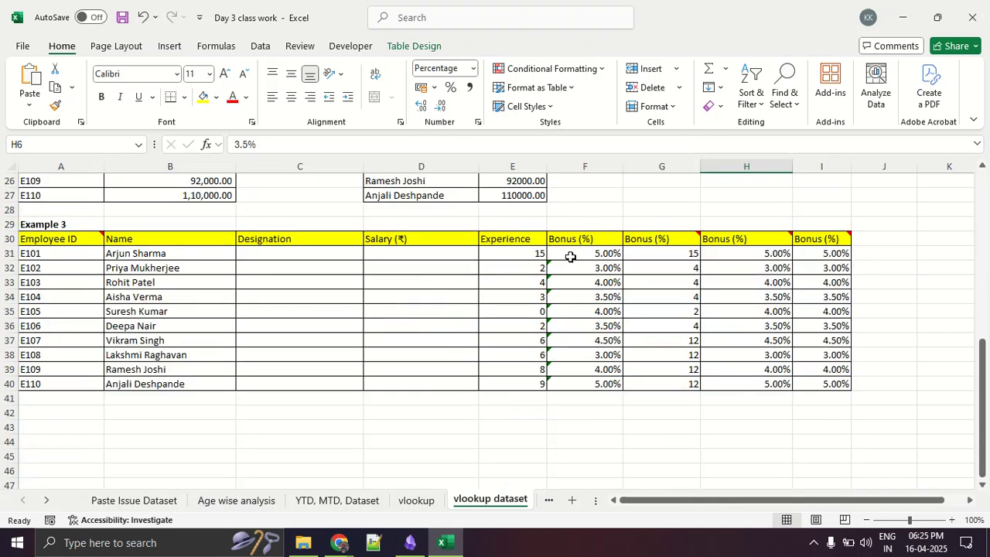
left_click(570, 253)
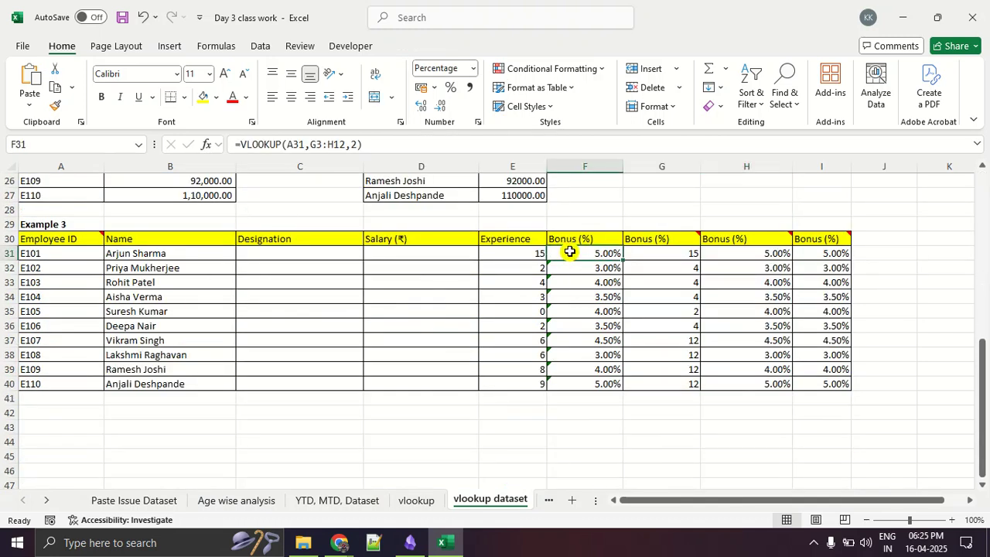
left_click(206, 144)
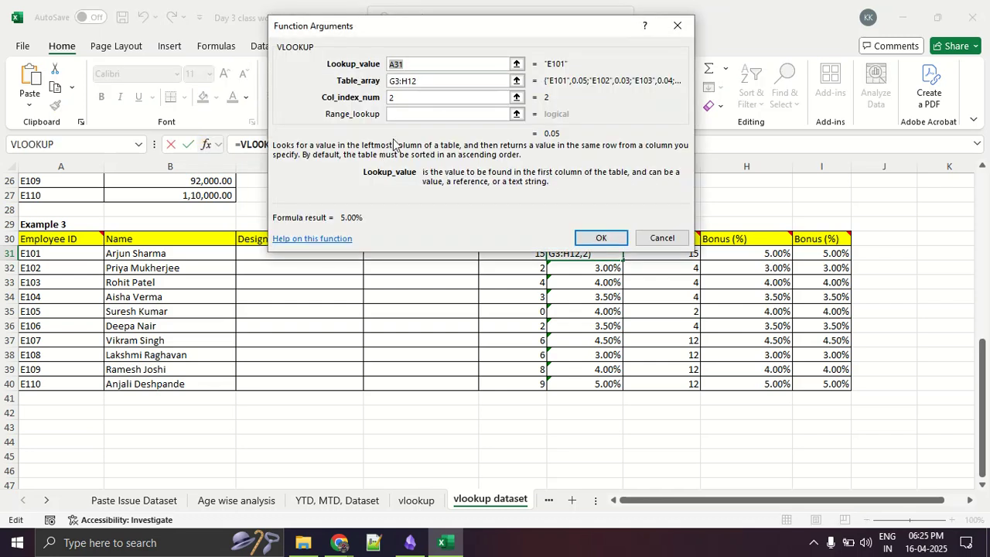
left_click(437, 79)
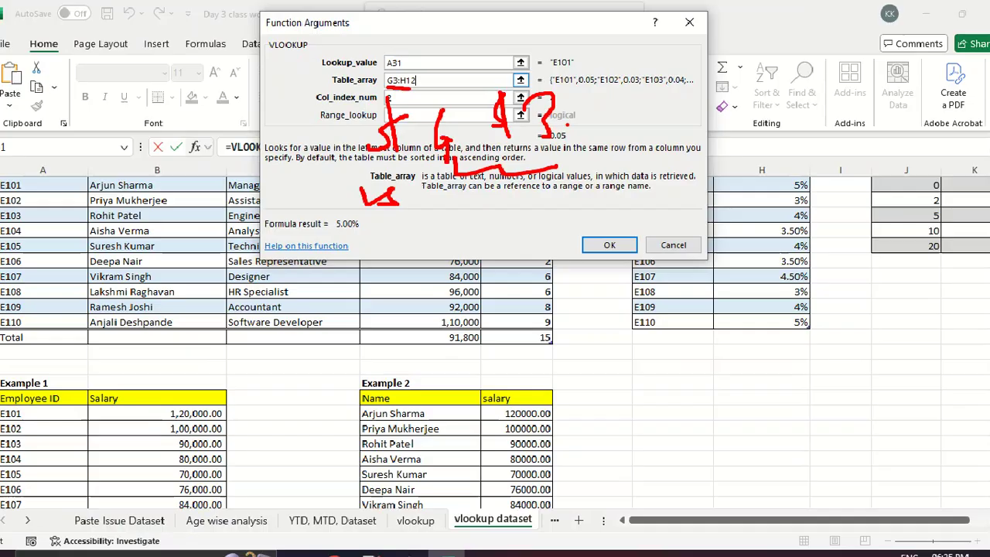
key("BackSpace")
key("BackSpace")
key("BackSpace")
key("BackSpace")
key("BackSpace")
key("BackSpace")
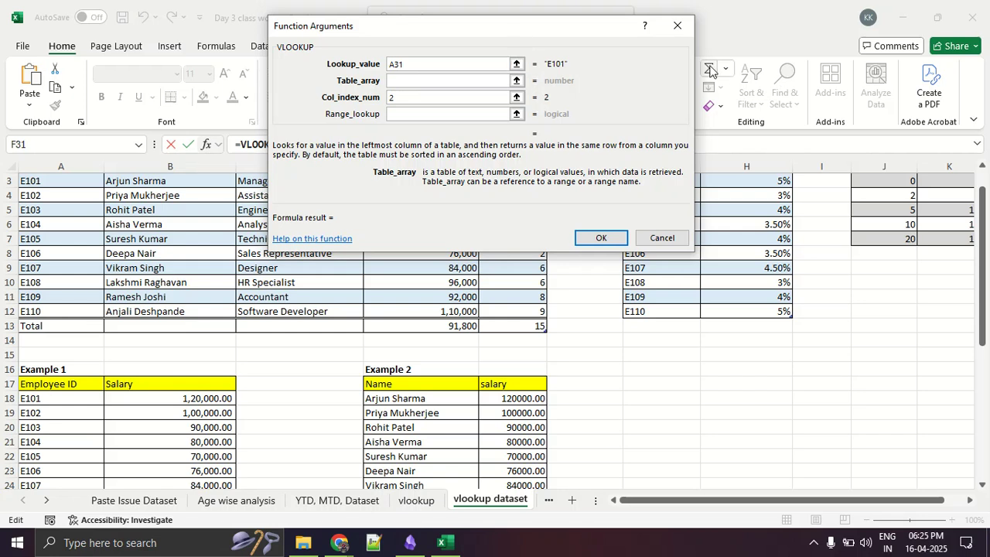
left_click_drag(575, 31, 369, 39)
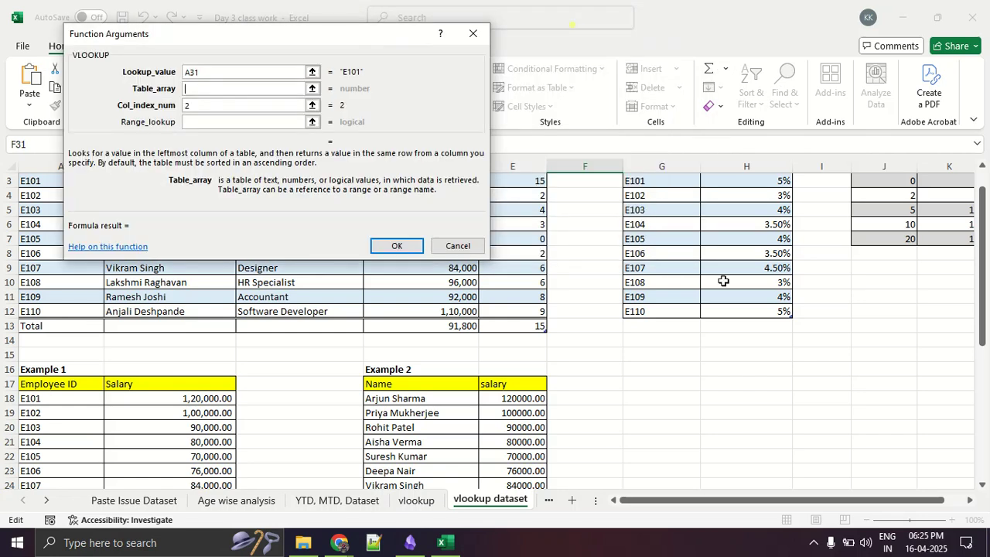
scroll(724, 282, "up", 2)
left_click(664, 211)
left_click_drag(664, 210, 760, 343)
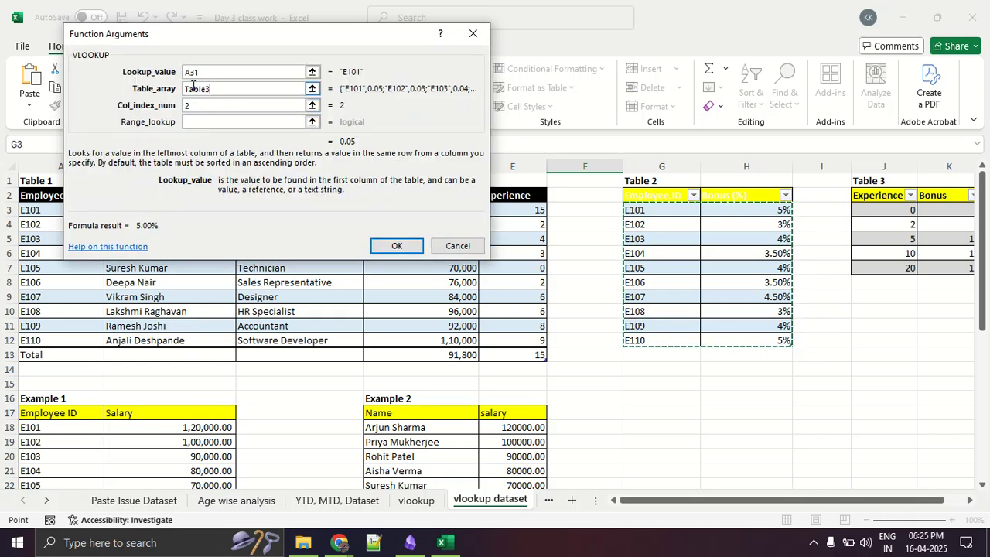
left_click(380, 245)
- Copy F31's updated VLOOKUP down Example 3's first Bonus (%) column through F40
scroll(380, 245, "down", 3)
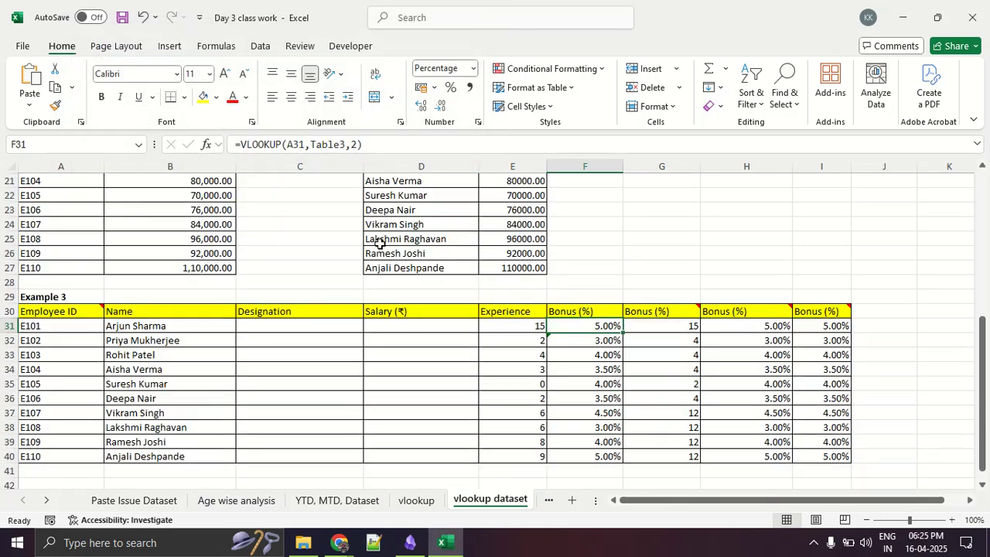
double_click(625, 332)
left_click(692, 251)
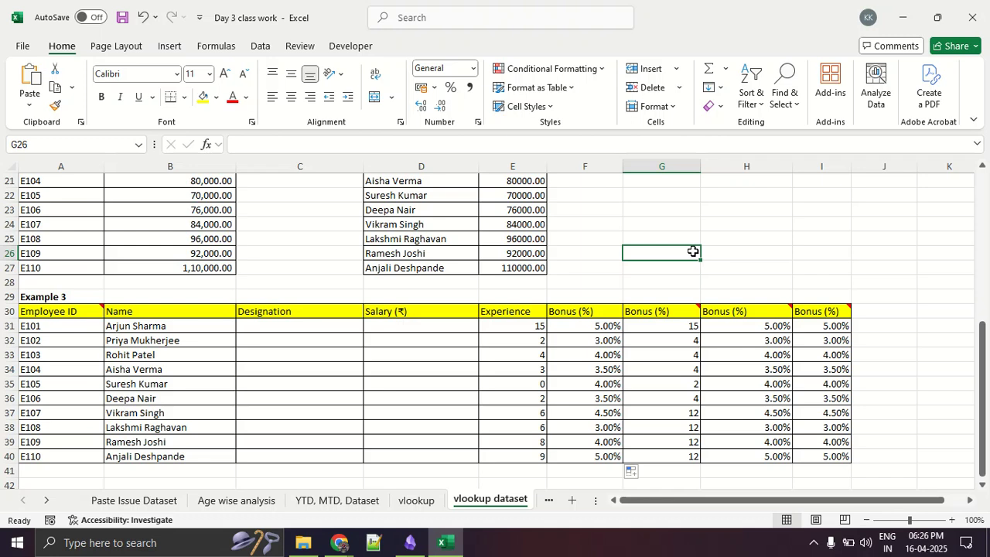
- Change the font color of Table 2's Employee ID and Bonus (%) headers to dark gray
scroll(693, 252, "up", 7)
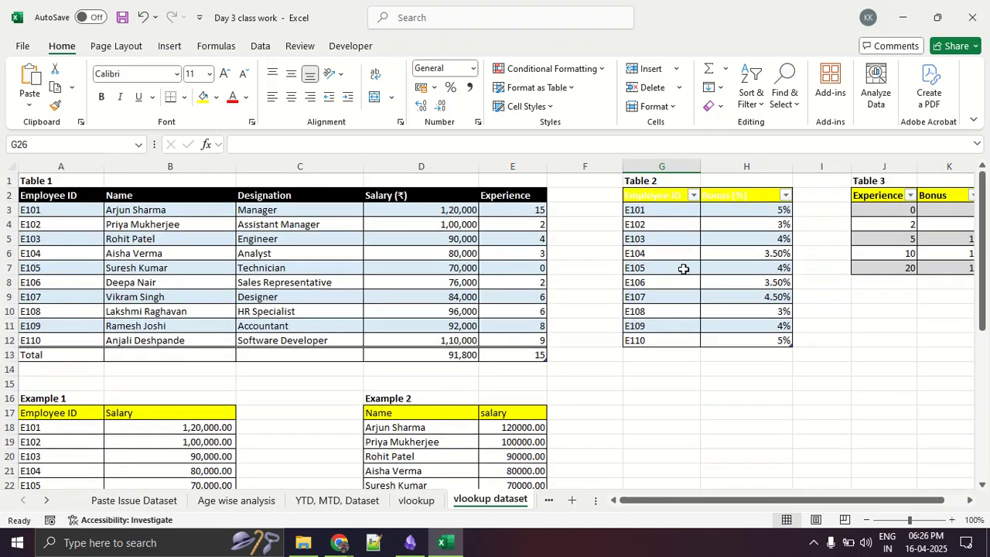
left_click_drag(698, 499, 812, 510)
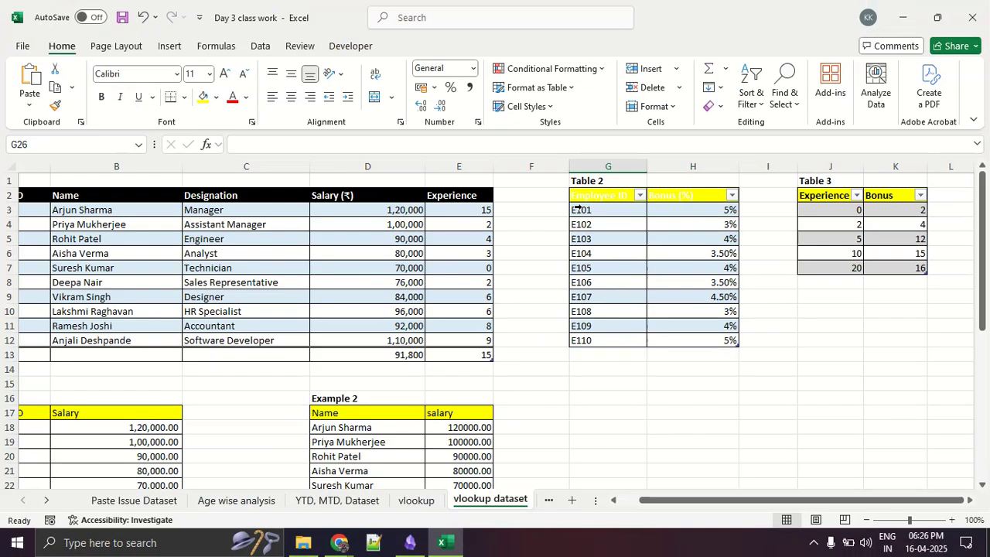
left_click_drag(700, 201, 579, 195)
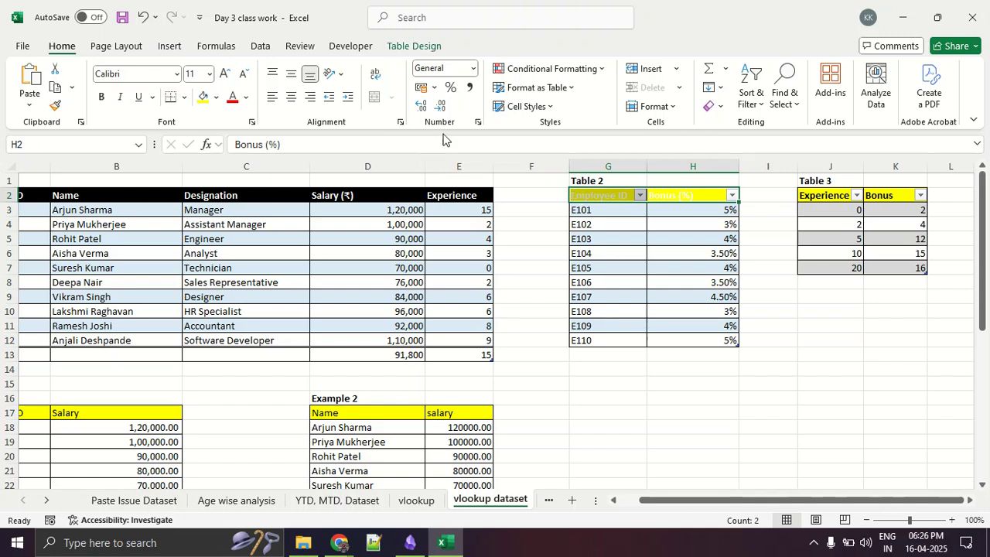
left_click(245, 98)
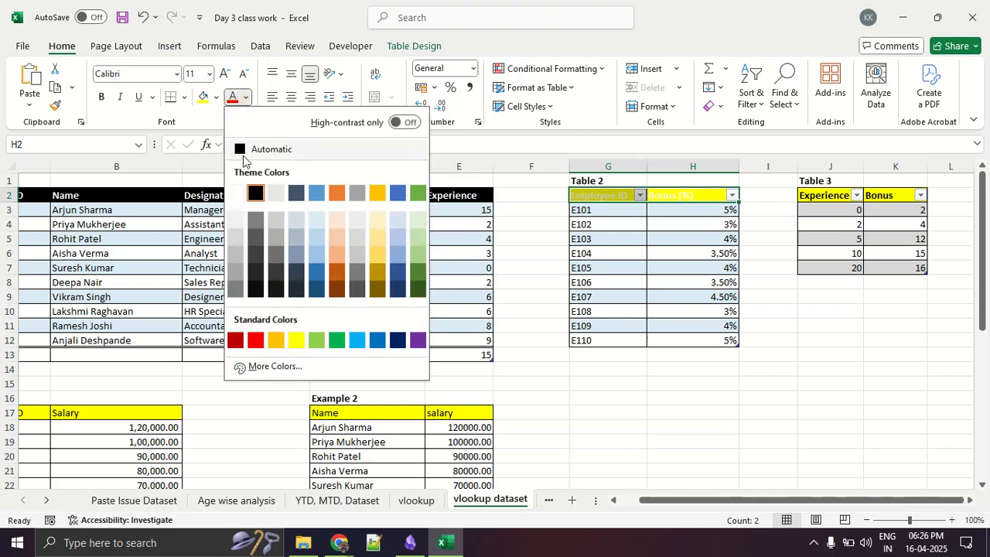
left_click(261, 242)
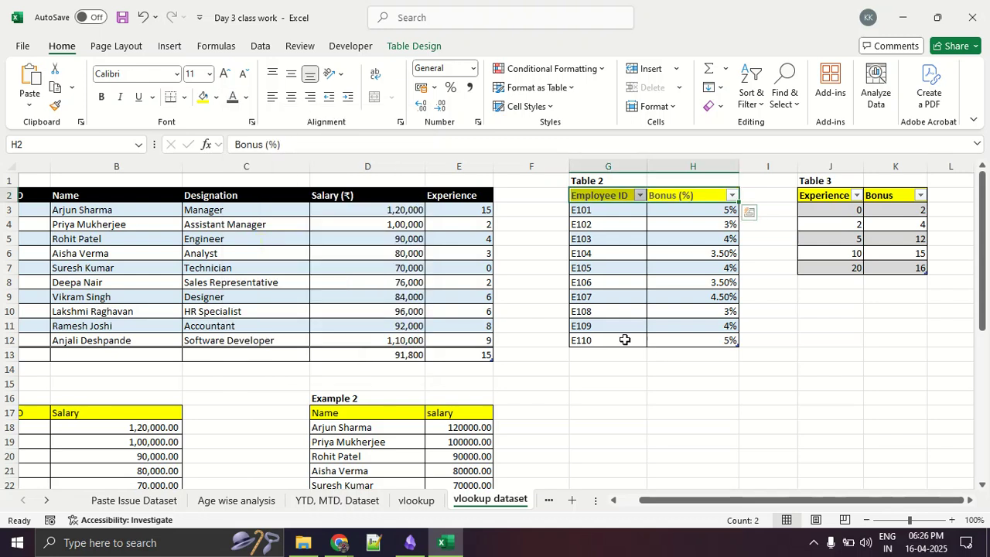
left_click(663, 365)
- Compare Table 2's Employee ID and Bonus (%) entries with Table 3's Experience and Bonus ranges
left_click(603, 291)
left_click(689, 295)
left_click(619, 308)
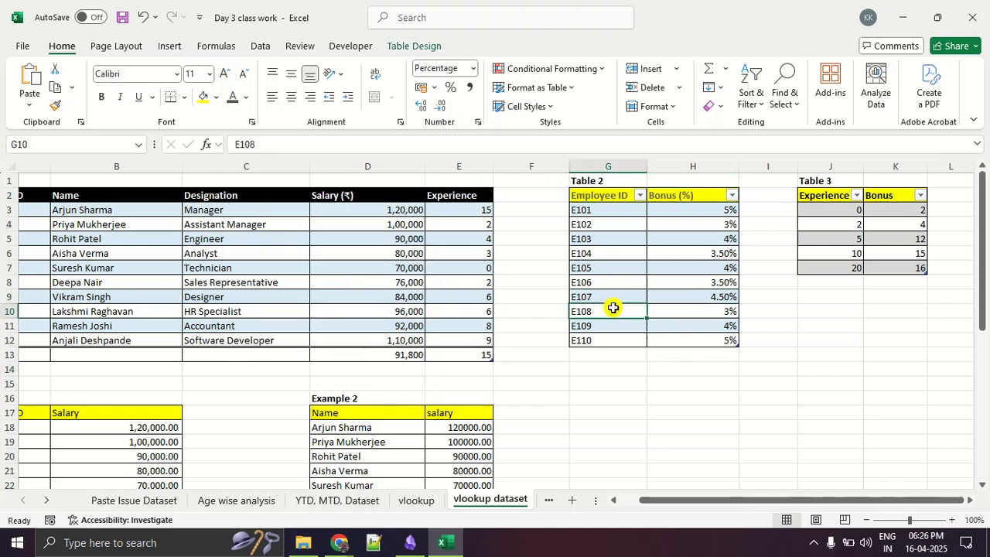
left_click(677, 310)
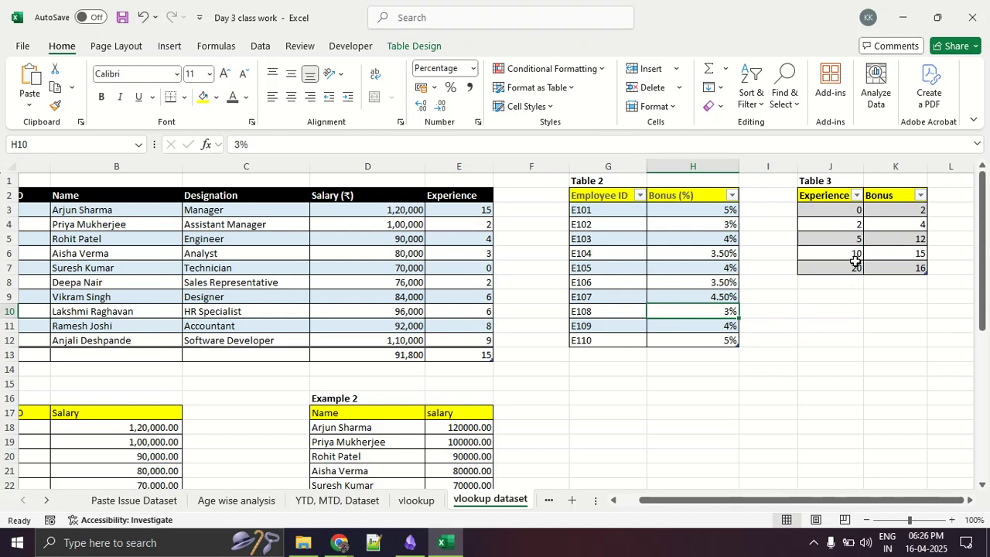
left_click_drag(839, 209, 841, 259)
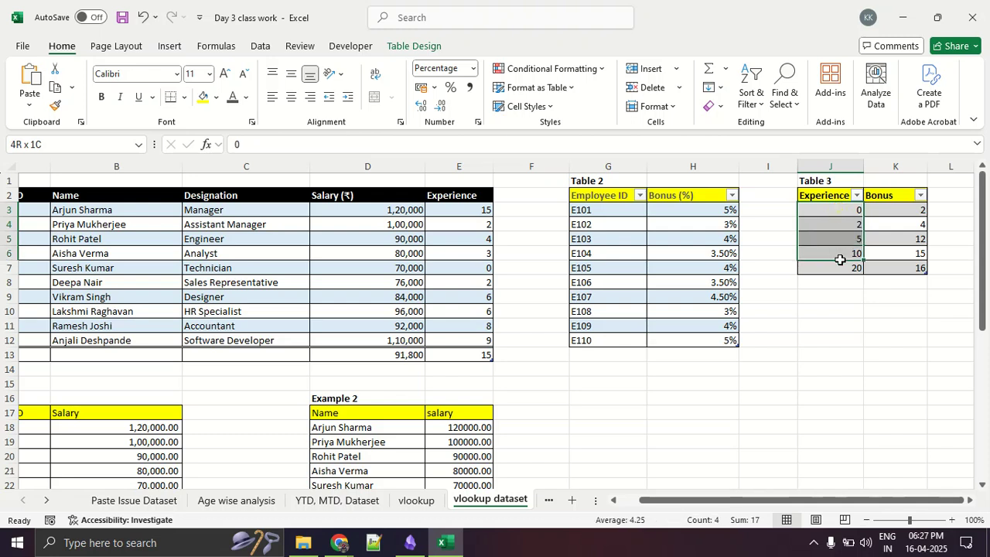
left_click_drag(884, 215, 887, 260)
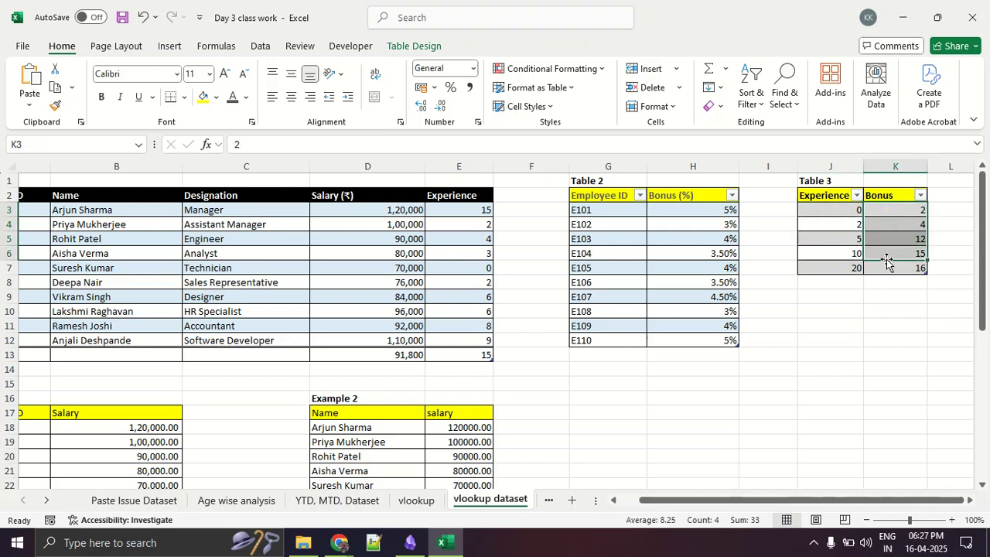
- Clear the contents of Example 3's Experience and all Bonus (%) columns, cells E31:I40
scroll(886, 263, "down", 7)
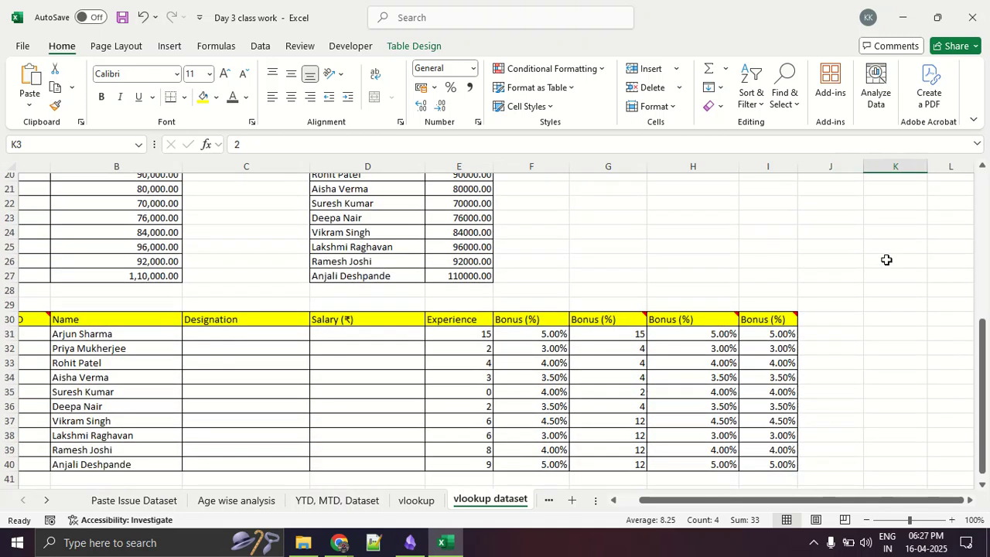
left_click_drag(477, 326, 750, 457)
key("Delete")
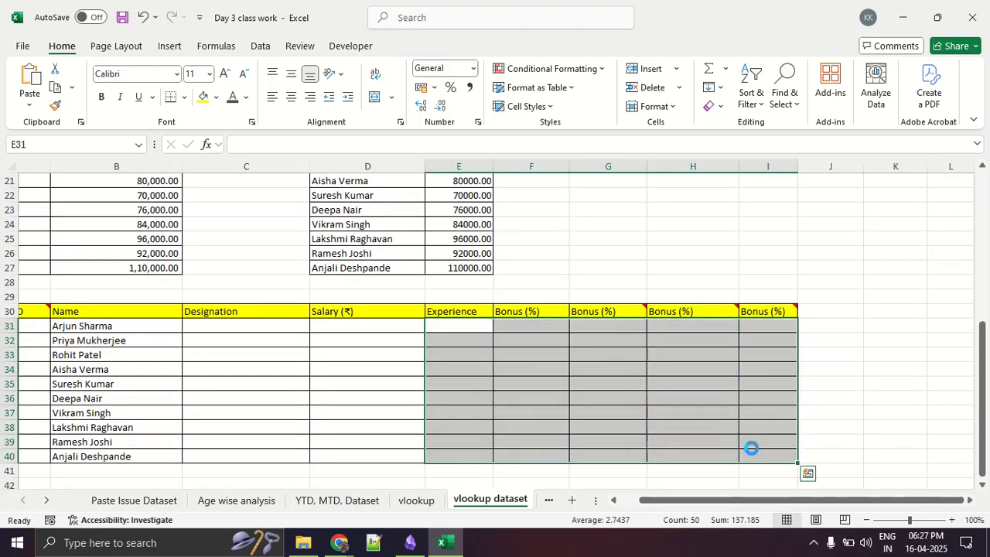
left_click(878, 393)
- Review Example 3's Employee ID and second Bonus (%) columns, and the source tables above them
left_click_drag(711, 499, 671, 509)
left_click_drag(71, 322, 70, 427)
left_click_drag(670, 326, 685, 448)
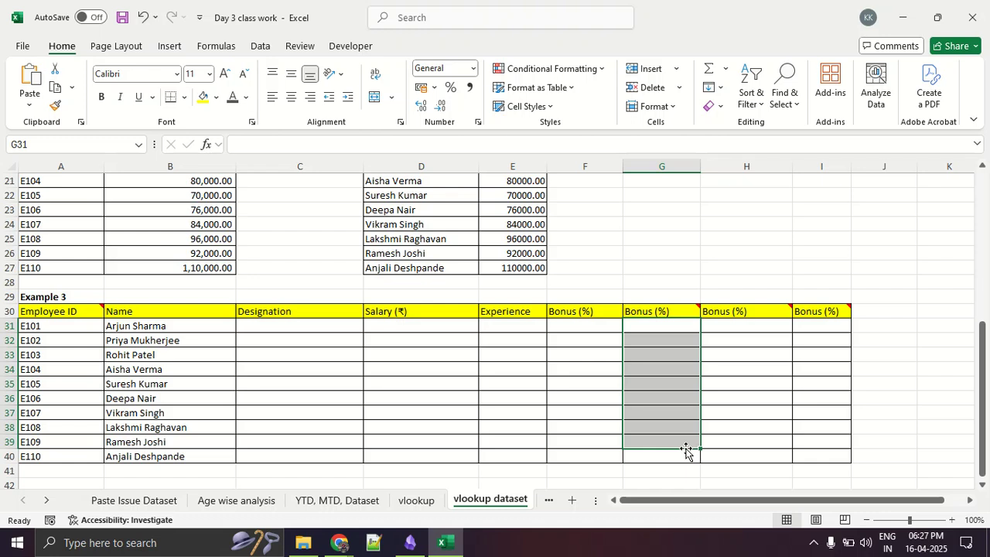
scroll(902, 424, "up", 7)
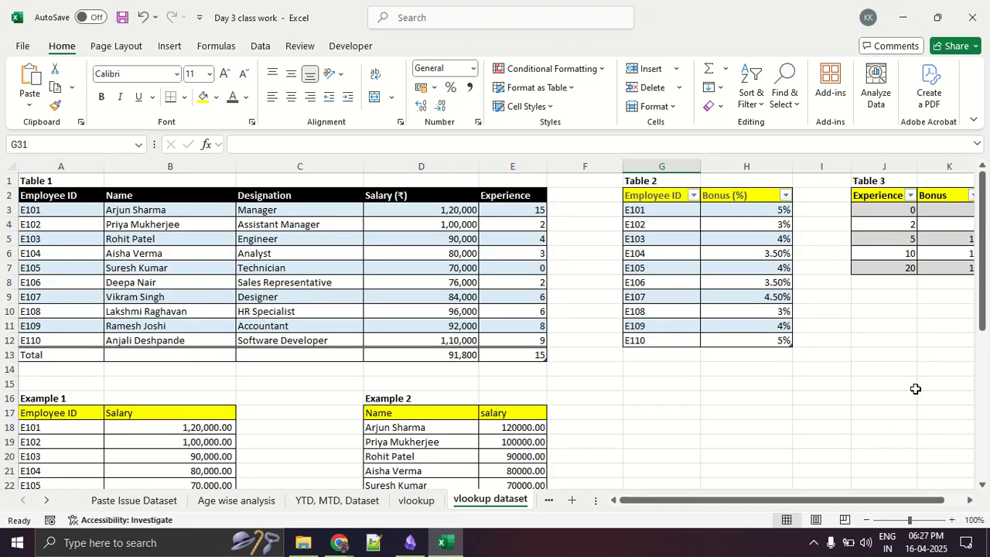
- Switch to the Google Meet window in Chrome and look through the participant list
key("alt+Tab")
key("alt+Tab")
key("alt+Tab")
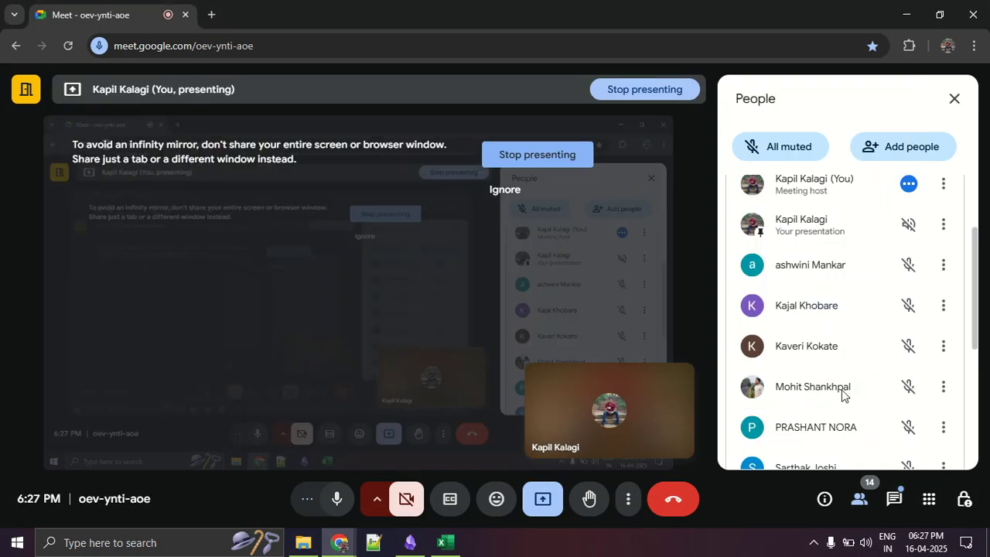
scroll(849, 361, "down", 5)
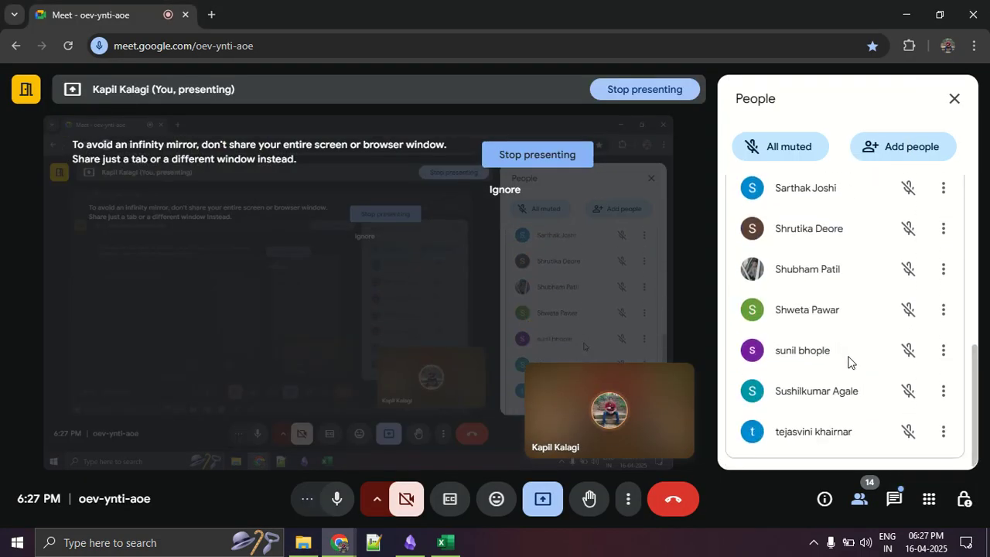
- Look through the meeting's participant list and open the meeting chat
scroll(848, 361, "up", 3)
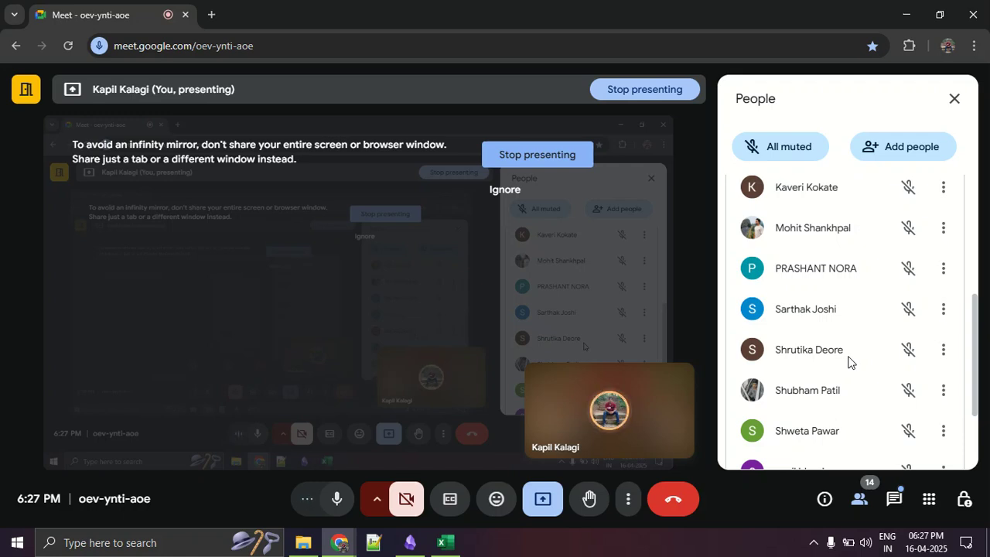
scroll(849, 361, "down", 3)
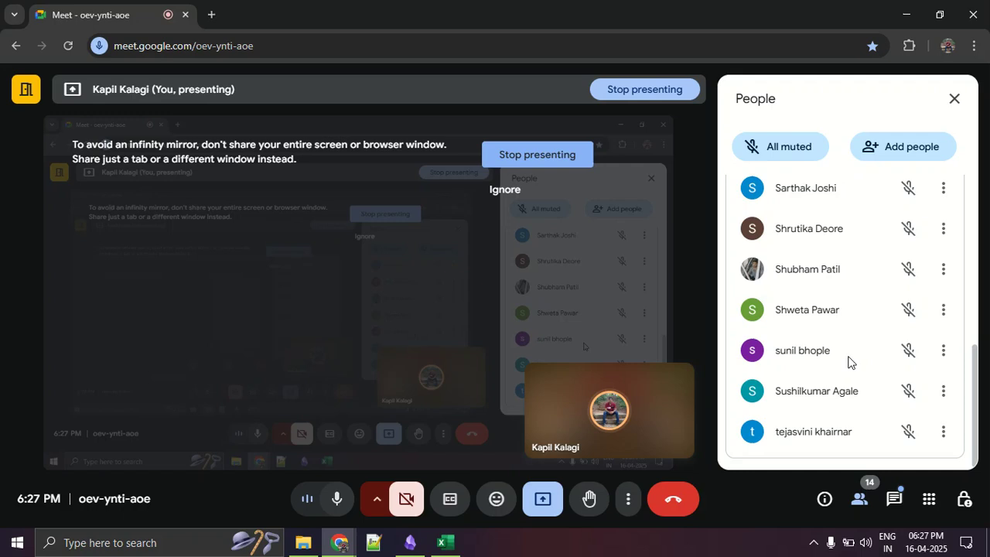
scroll(849, 361, "up", 5)
scroll(850, 361, "down", 5)
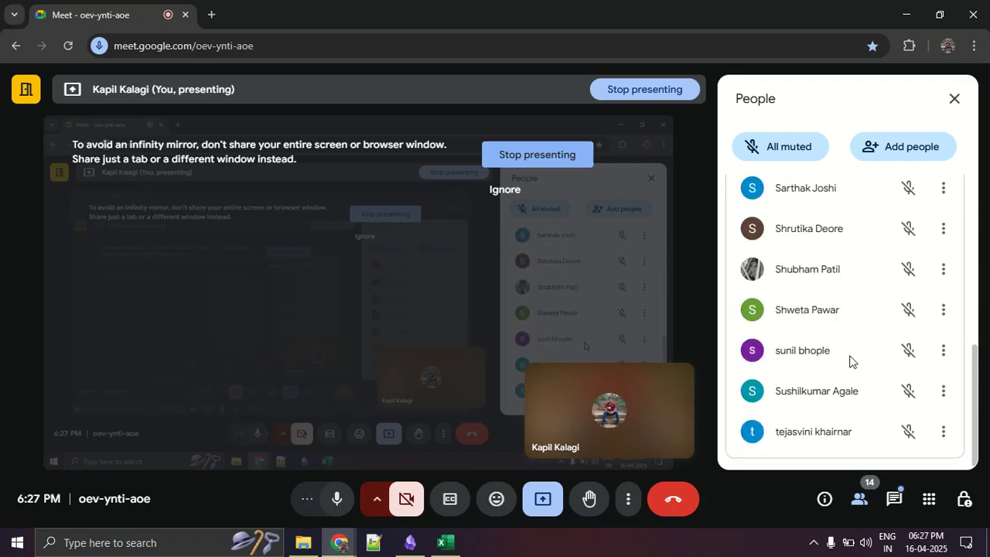
key("alt+Tab")
- Switch to the Day 3 class work workbook in Excel and review the source tables and Example 3's Experience and second Bonus (%) columns
key("alt+Tab")
left_click(895, 501)
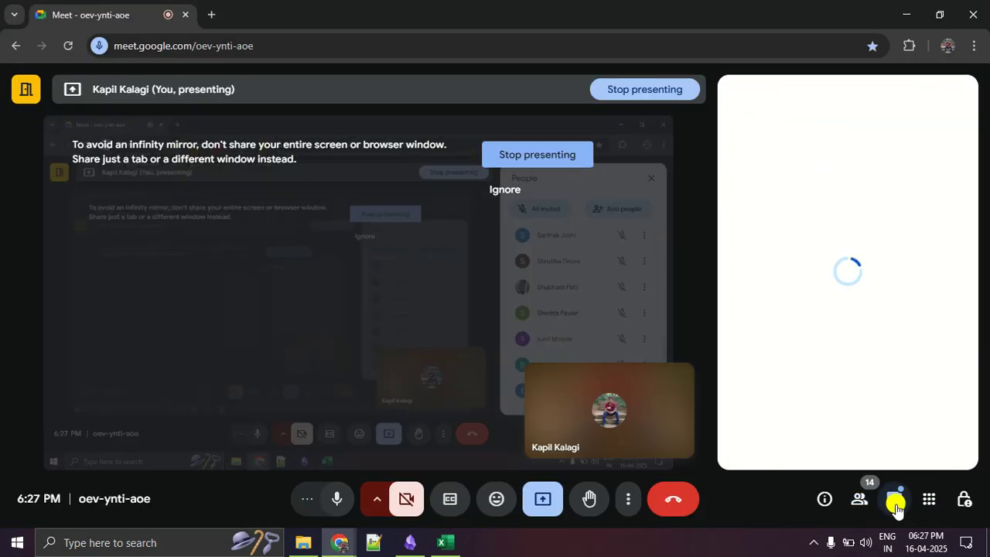
key("alt+Tab")
key("alt+Tab")
key("alt+Tab")
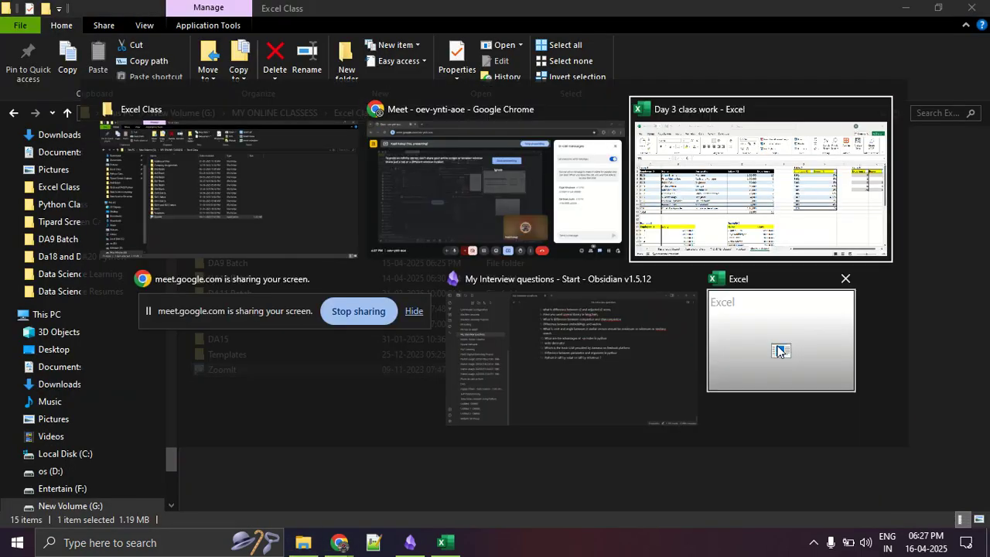
scroll(772, 389, "down", 8)
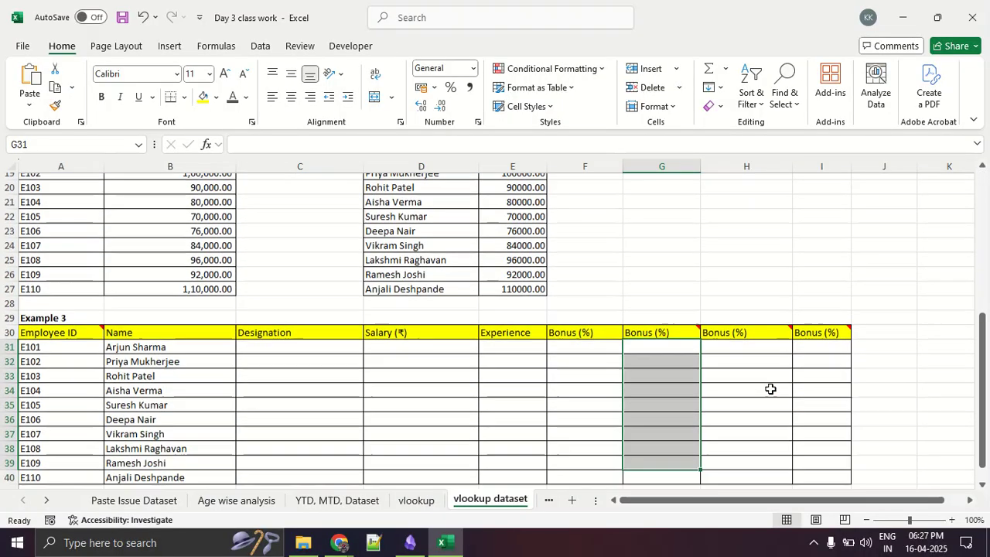
left_click(675, 359)
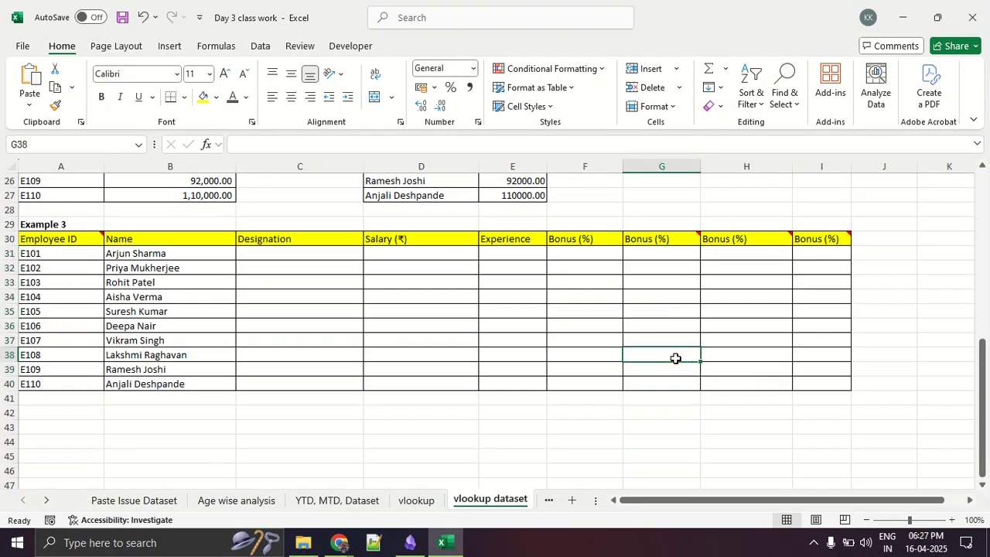
scroll(675, 358, "up", 8)
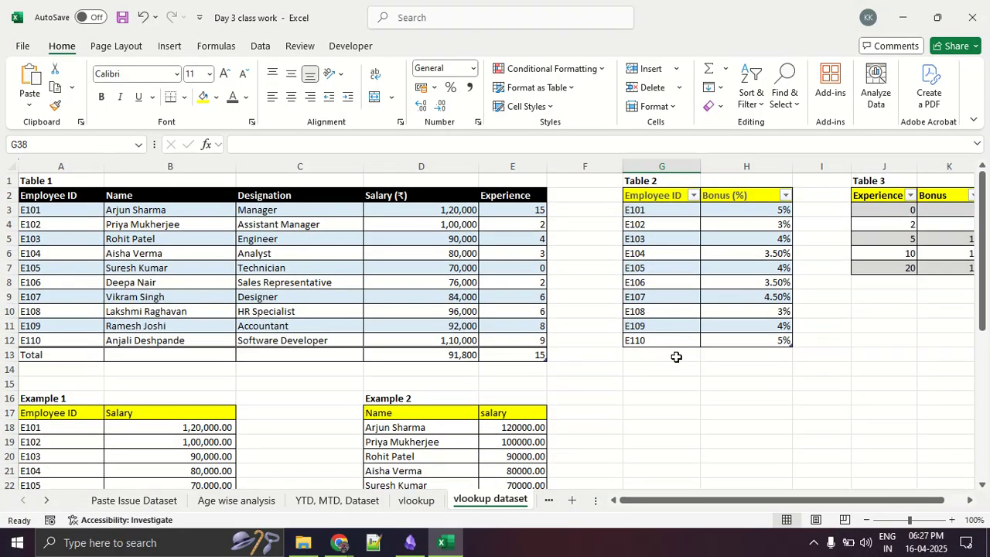
left_click_drag(745, 501, 863, 506)
scroll(608, 359, "down", 5)
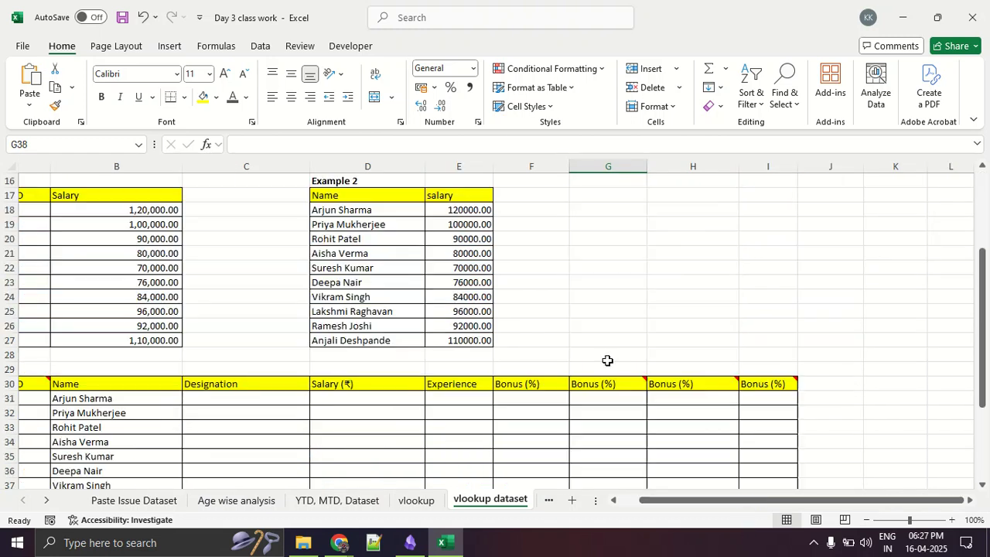
scroll(518, 403, "down", 3)
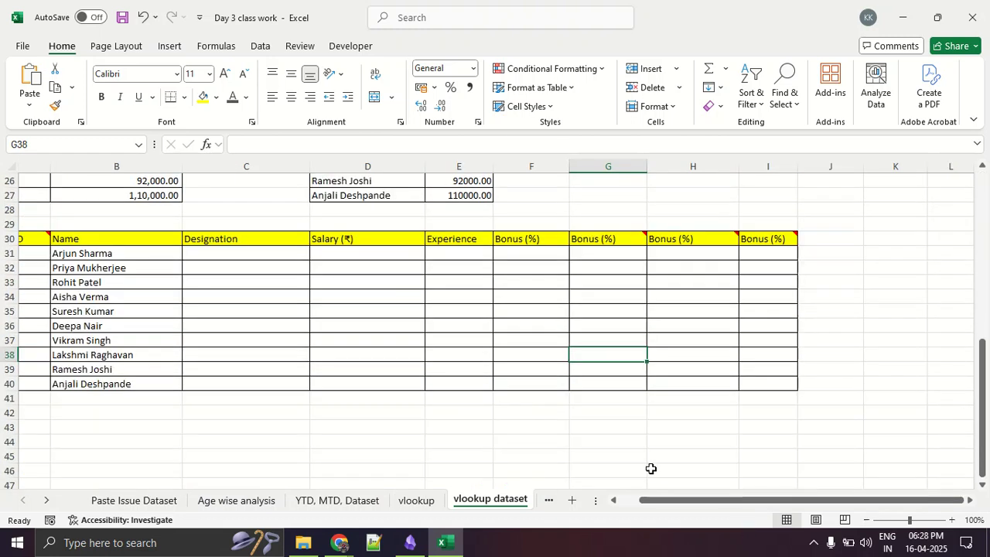
left_click_drag(723, 501, 696, 507)
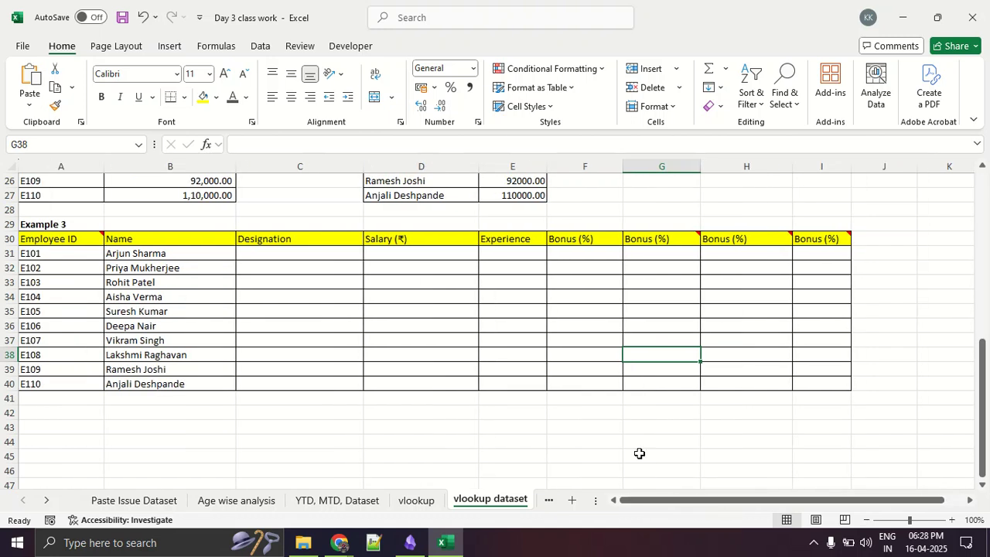
left_click_drag(533, 250, 538, 384)
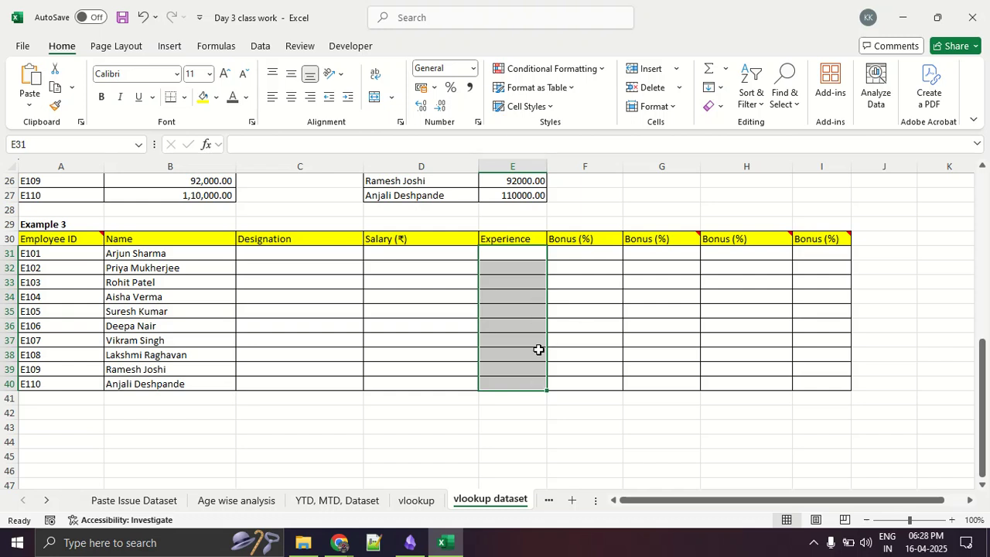
left_click_drag(647, 263, 654, 377)
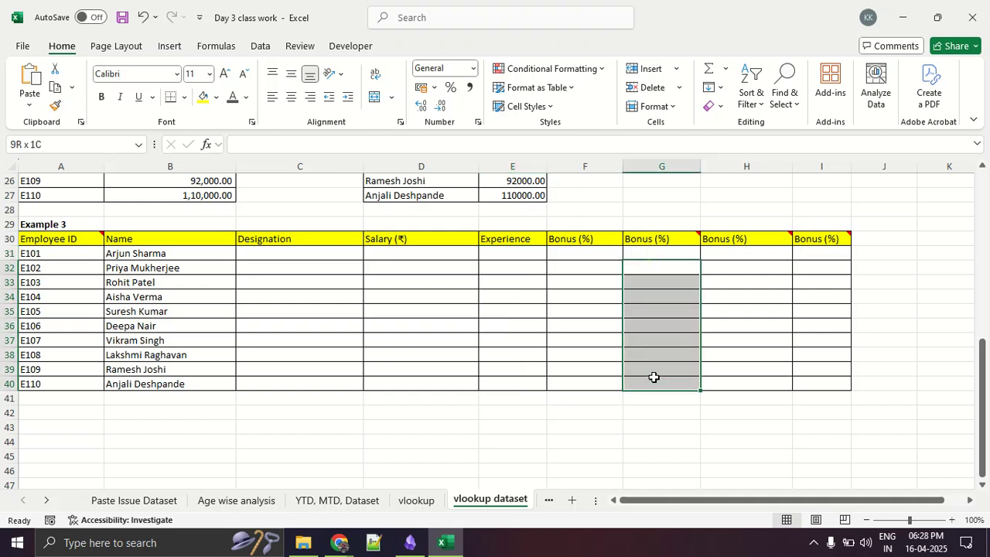
- Switch to the Google Meet window in Chrome, open the participant list and mute the participant whose microphone is on
key("alt+Tab")
key("alt+Tab")
key("alt+Tab")
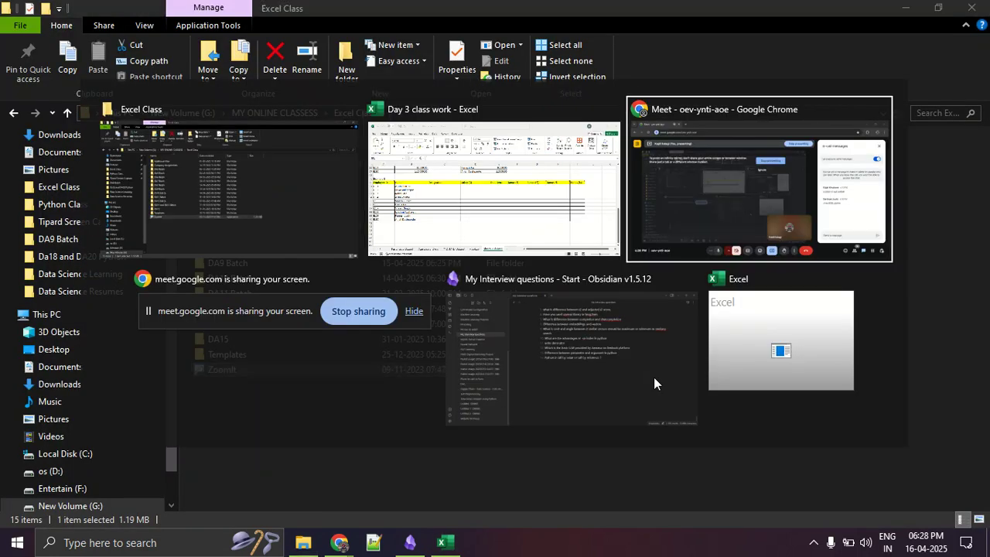
left_click(857, 498)
scroll(889, 371, "up", 6)
scroll(895, 360, "down", 2)
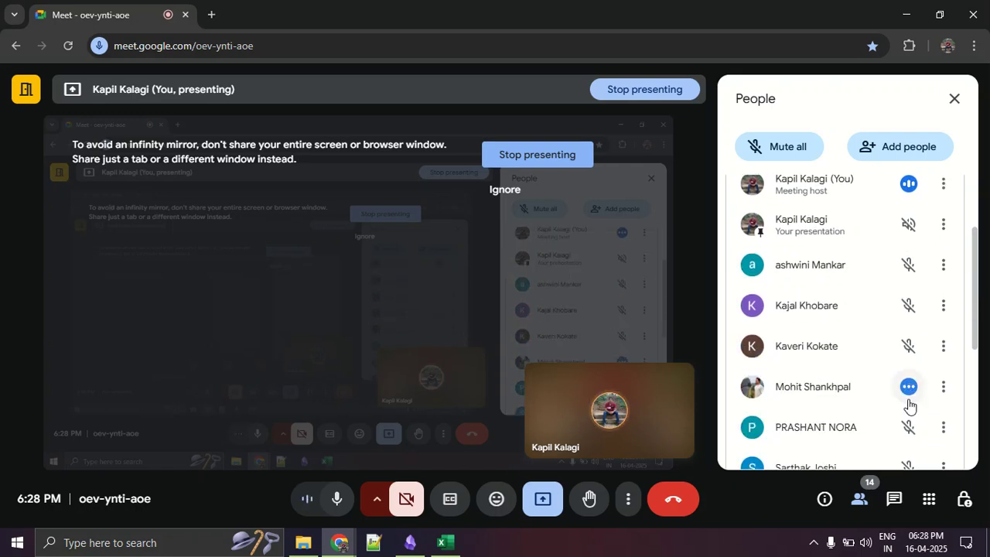
left_click(909, 387)
- Return to the Day 3 class work workbook in Excel and highlight Example 3's Experience column and second Bonus (%) column
key("alt+Tab")
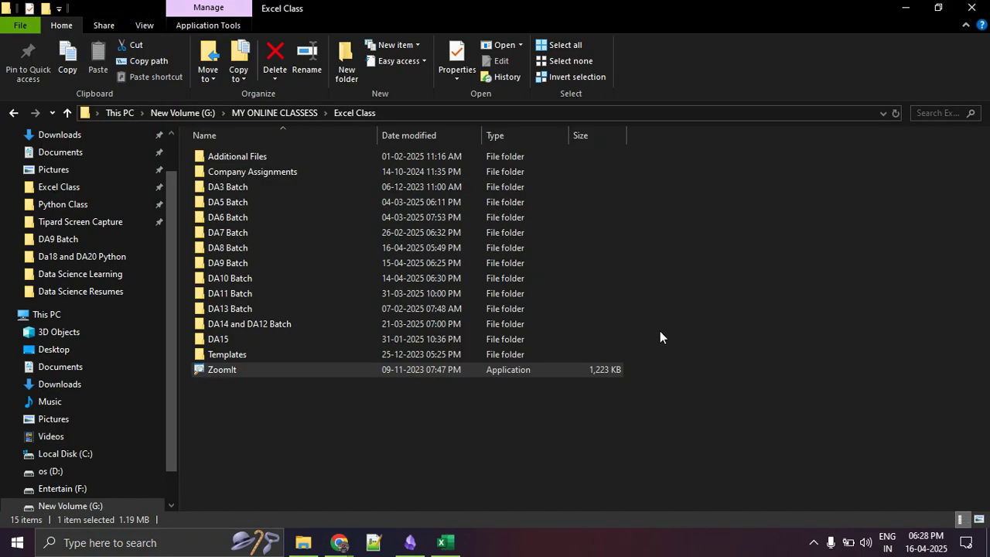
key("alt+Tab")
key("Tab")
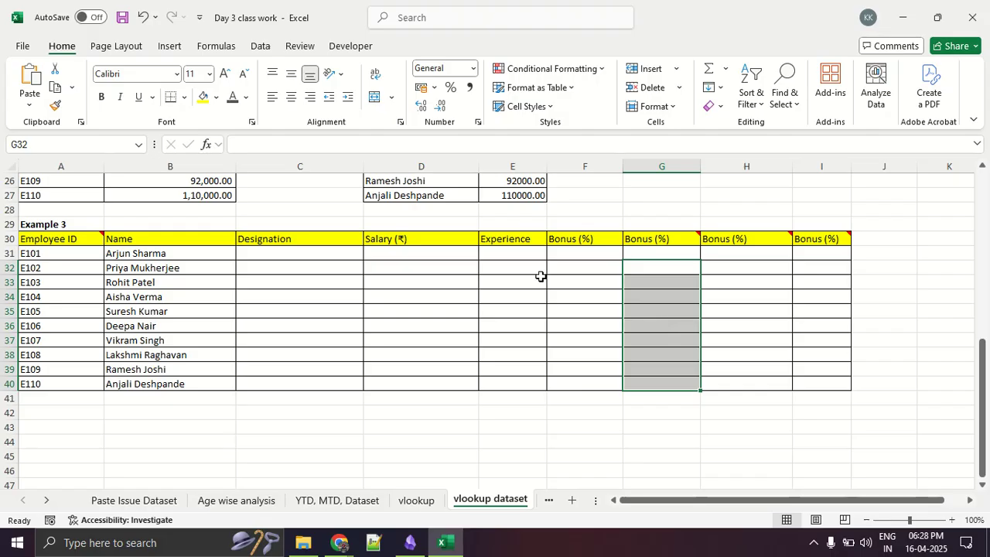
left_click_drag(523, 255, 538, 372)
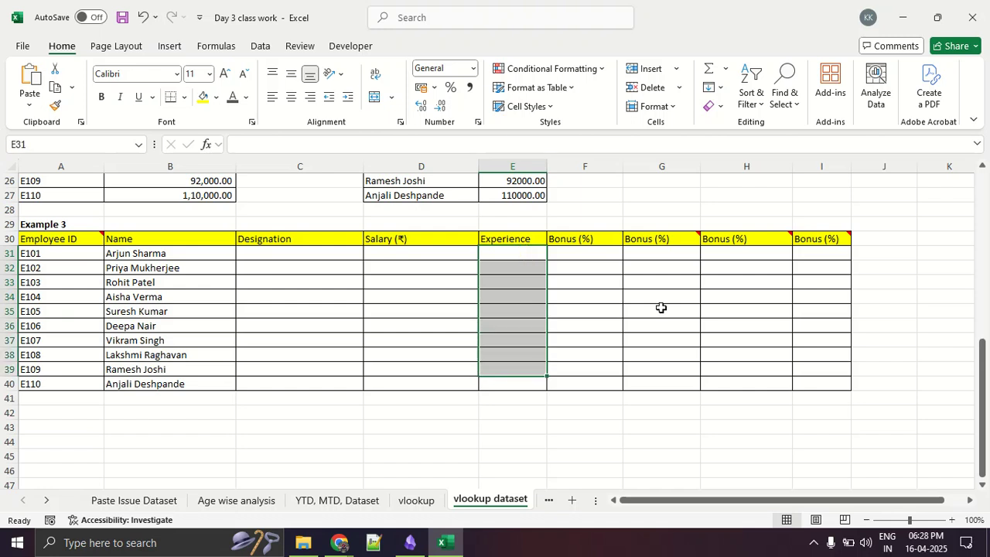
left_click_drag(663, 255, 667, 383)
left_click(698, 499)
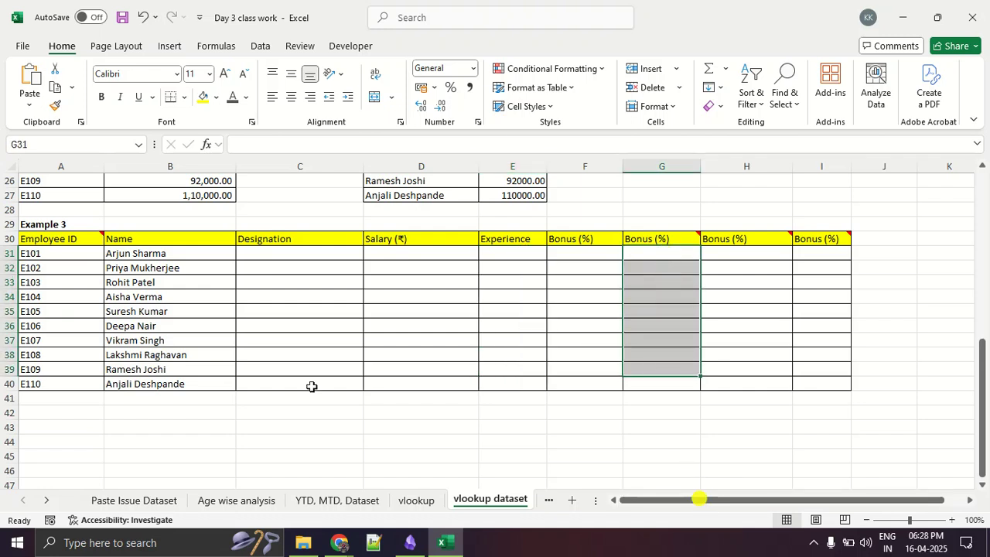
- Compare the Employee ID and Experience columns of Table 1 with the same columns in Example 3
scroll(312, 386, "up", 8)
left_click_drag(87, 214, 91, 354)
left_click_drag(502, 208, 509, 342)
scroll(296, 327, "down", 8)
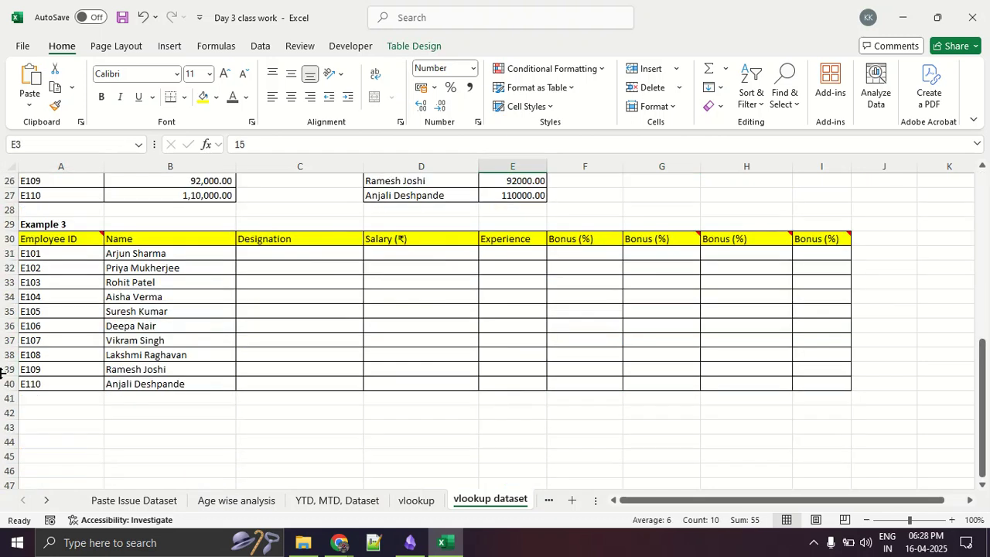
left_click_drag(68, 267, 70, 356)
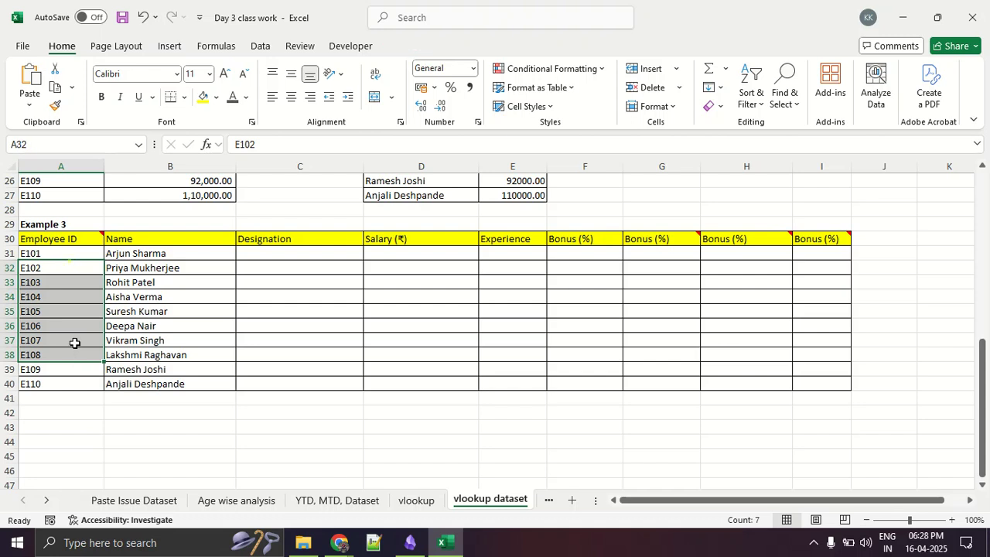
left_click(77, 324)
left_click_drag(88, 254, 82, 388)
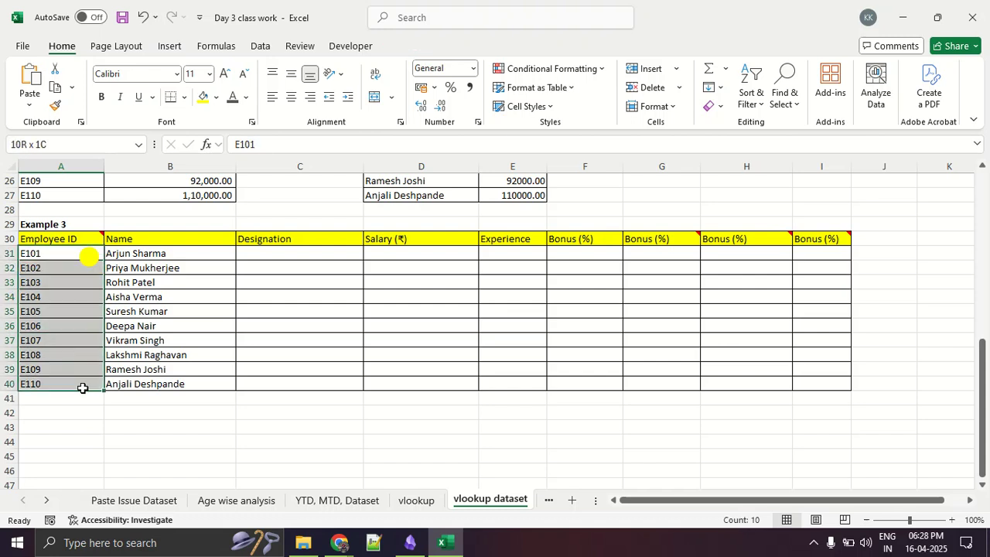
left_click_drag(526, 250, 524, 390)
- Format Example 3's third Bonus (%) column, cells H31:H40, as Percentage
left_click_drag(712, 252, 714, 384)
key("ctrl+shift+5")
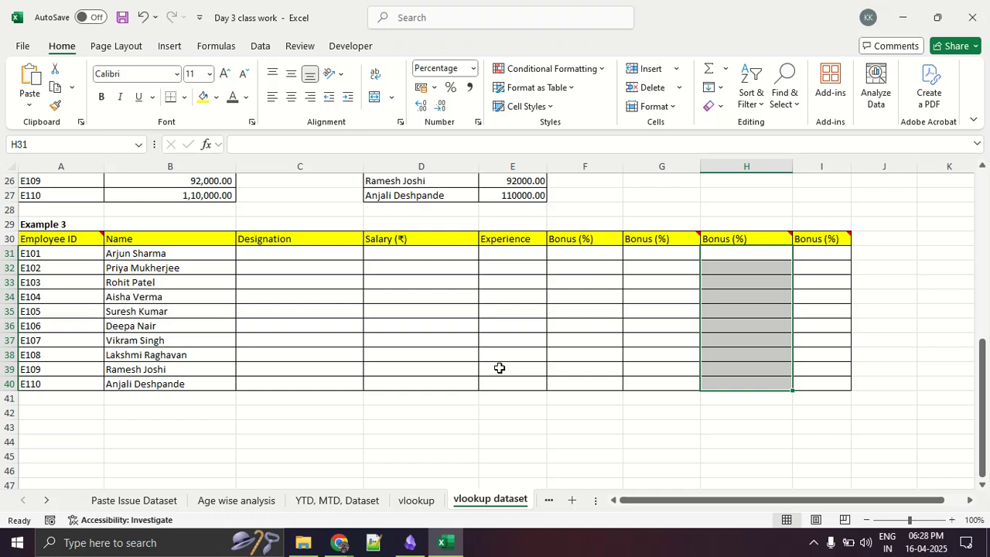
- Clear the contents of Example 3's Name column, cells B31:B40
left_click(212, 256)
left_click_drag(213, 256, 212, 384)
key("Delete")
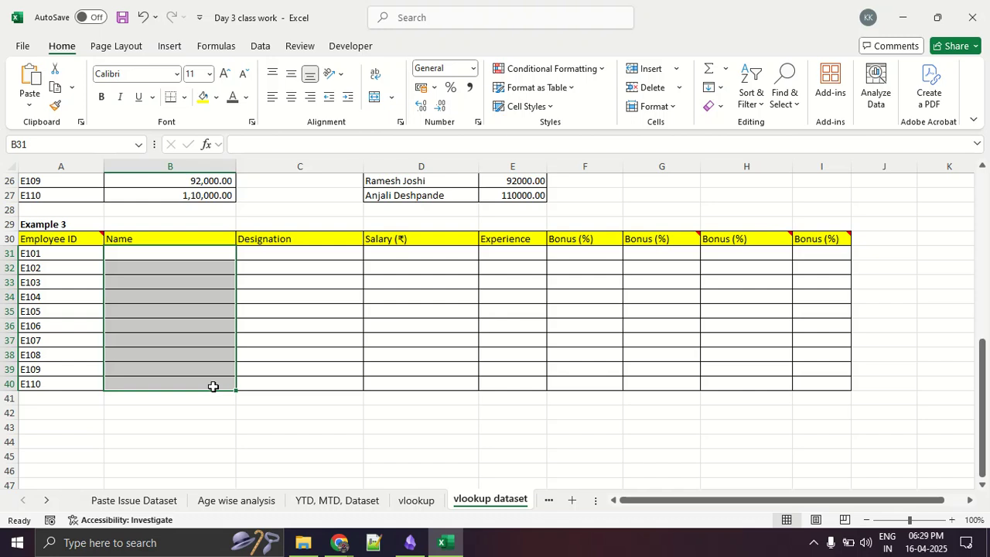
scroll(212, 386, "up", 3)
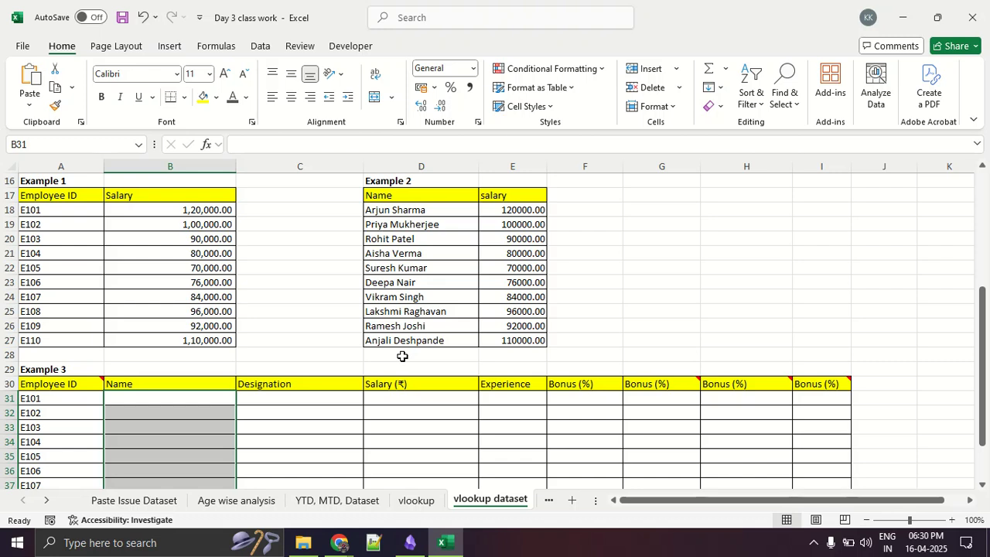
left_click(553, 368)
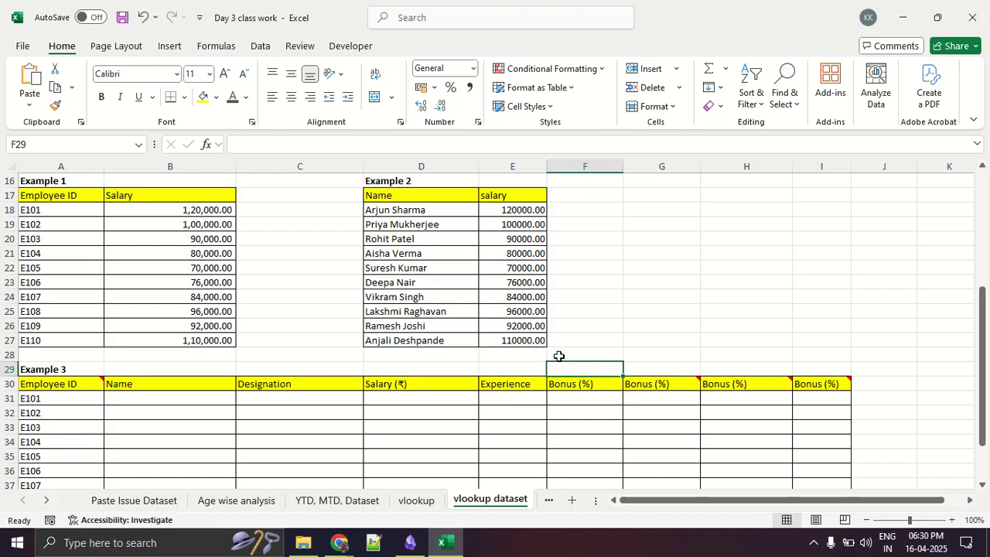
- Switch to the Google Meet window in Chrome, stop presenting the screen and mute the host's own microphone
key("alt+Tab")
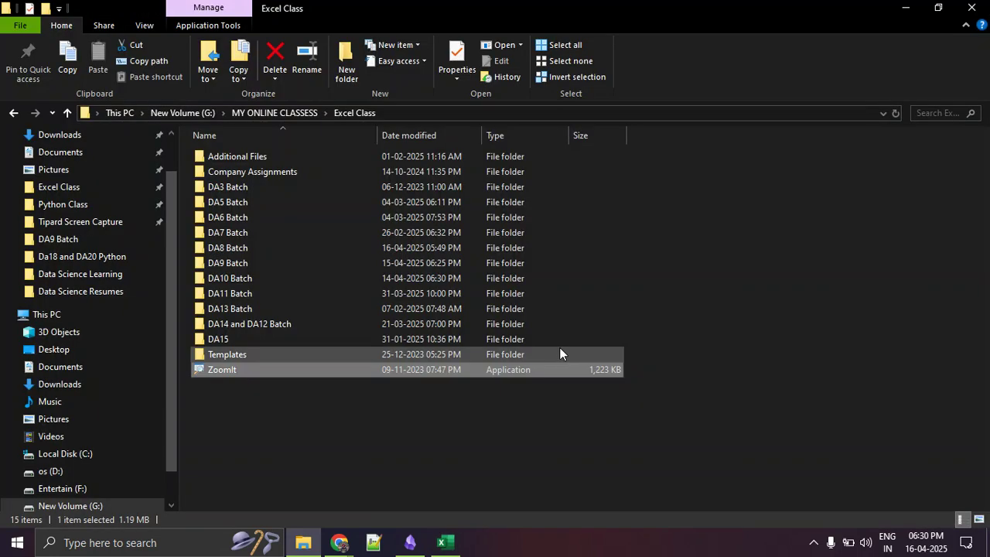
key("alt+Tab")
key("alt+Tab")
key("alt+Tab")
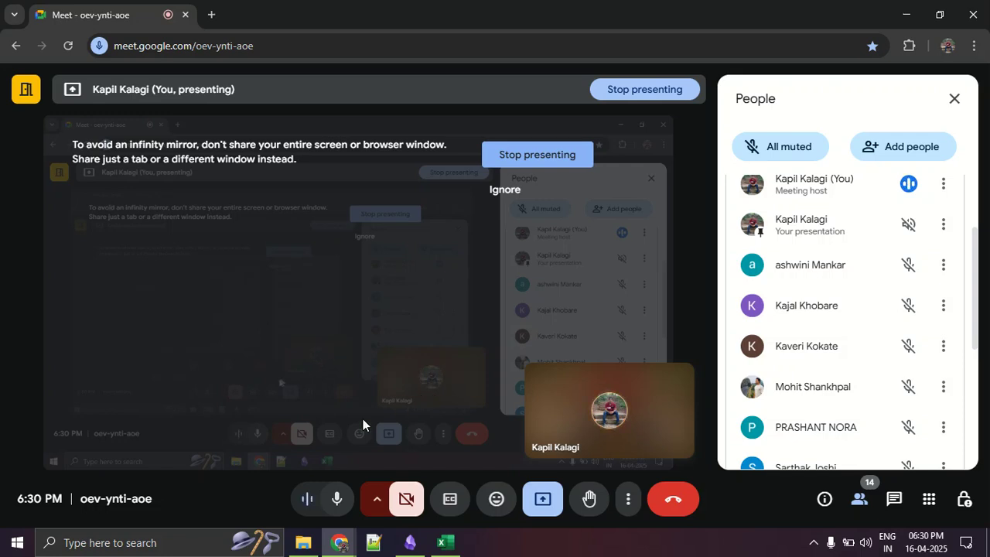
left_click(333, 501)
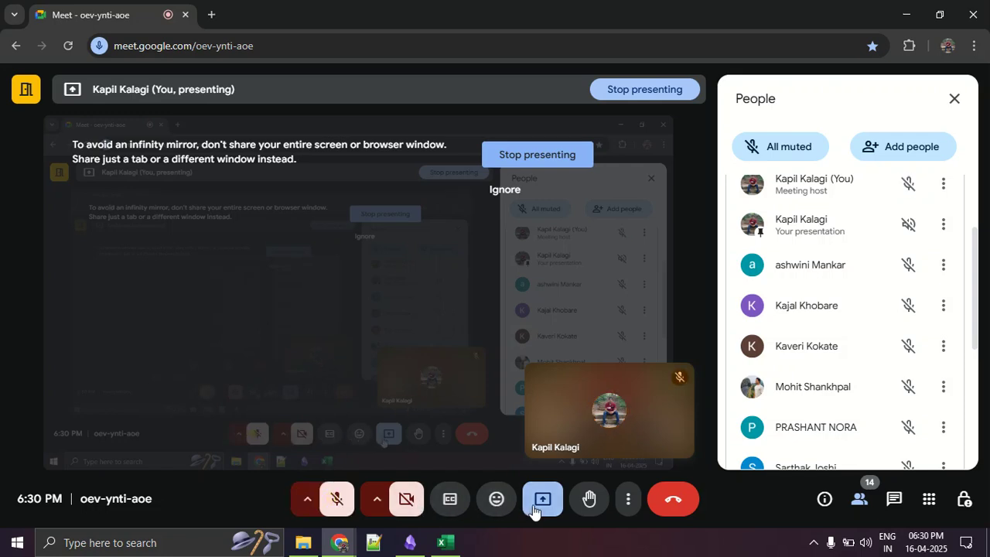
left_click(336, 501)
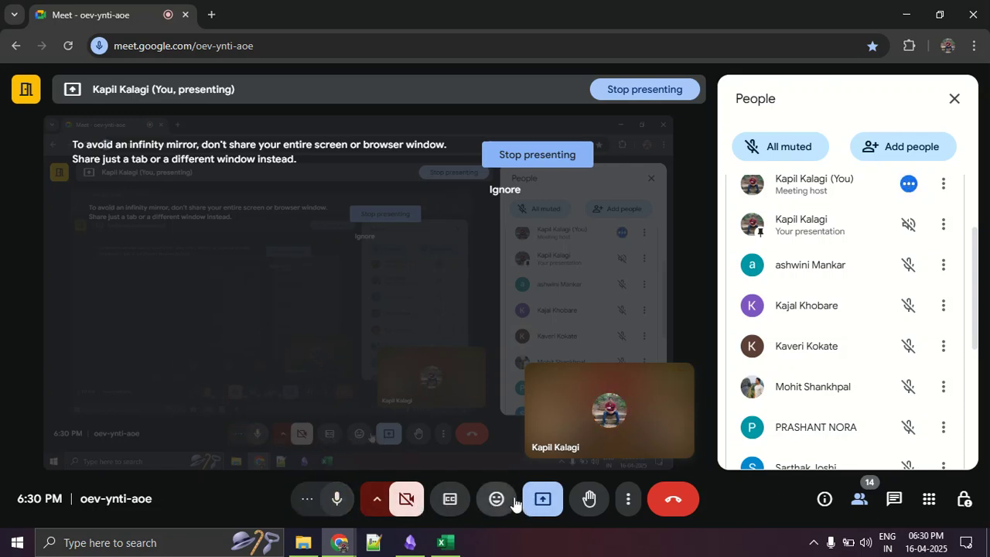
left_click(543, 499)
left_click(559, 453)
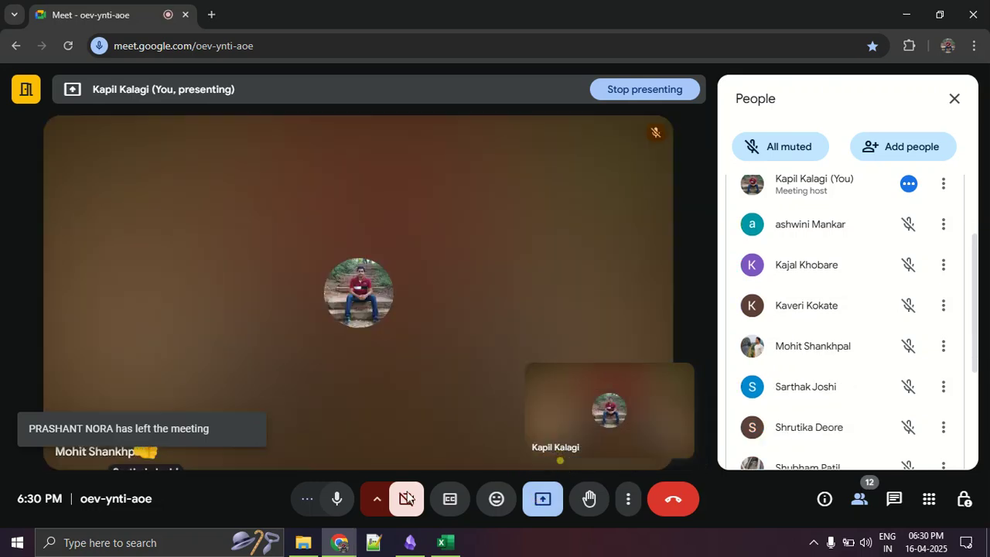
left_click(338, 506)
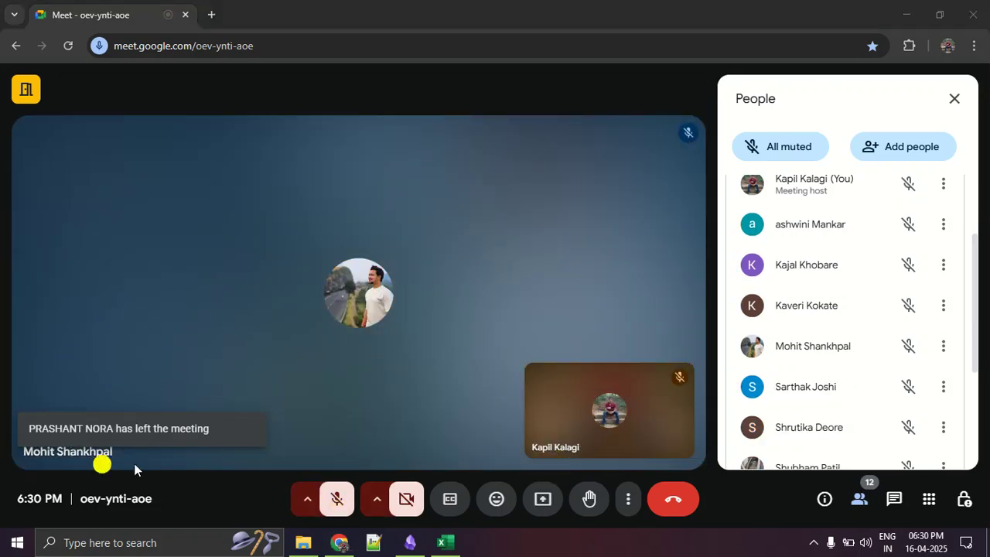